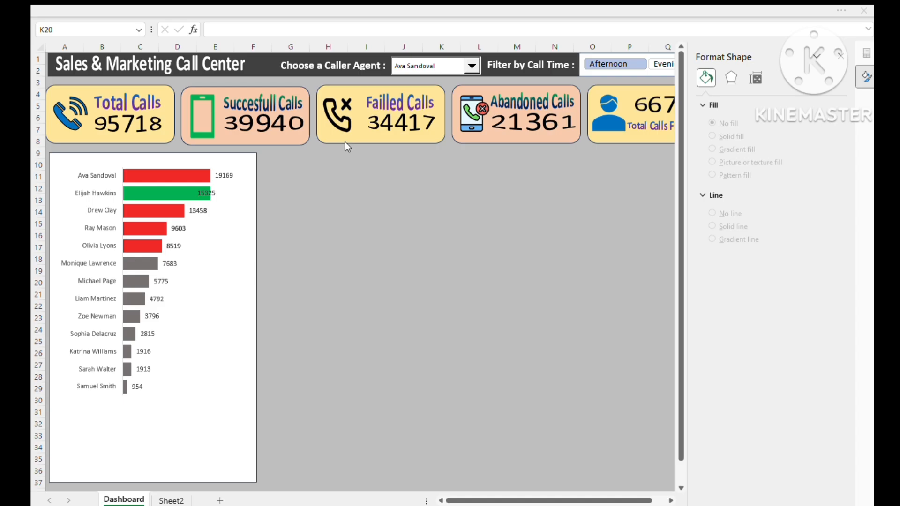
# - Copy the agent call-count pivot table K4:L18 on Sheet2 and paste it at cell V3
pyautogui.click(441, 282)
pyautogui.click(181, 501)
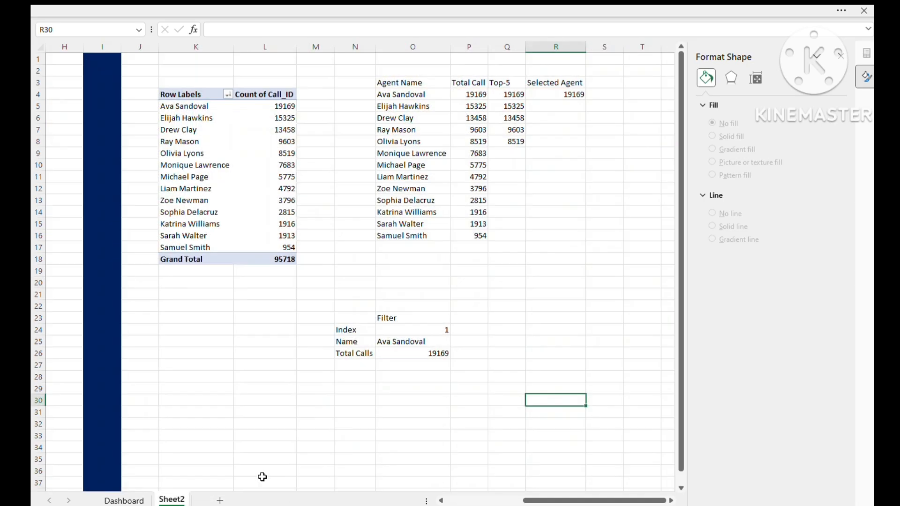
pyautogui.moveTo(189, 90); pyautogui.dragTo(296, 251)
pyautogui.hotkey('ctrl', 'c')
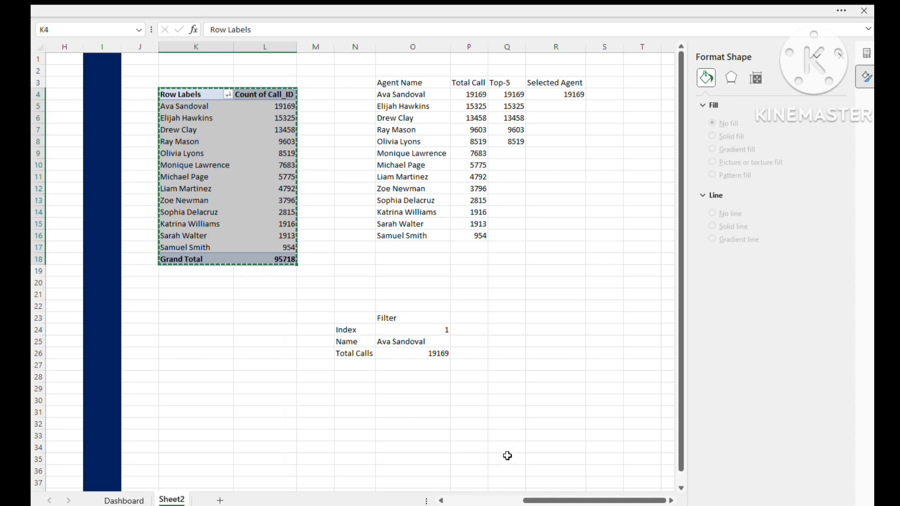
pyautogui.click(526, 329)
pyautogui.hscroll(5, 526, 328)
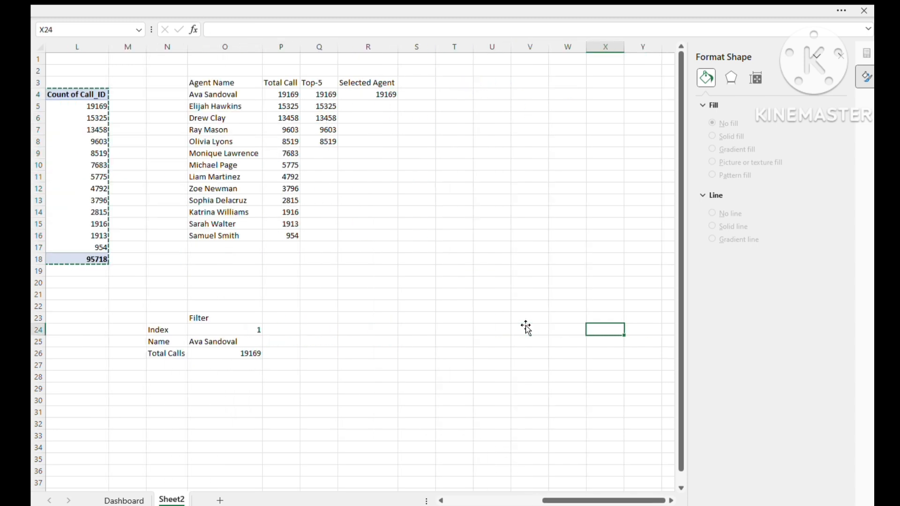
pyautogui.click(391, 46)
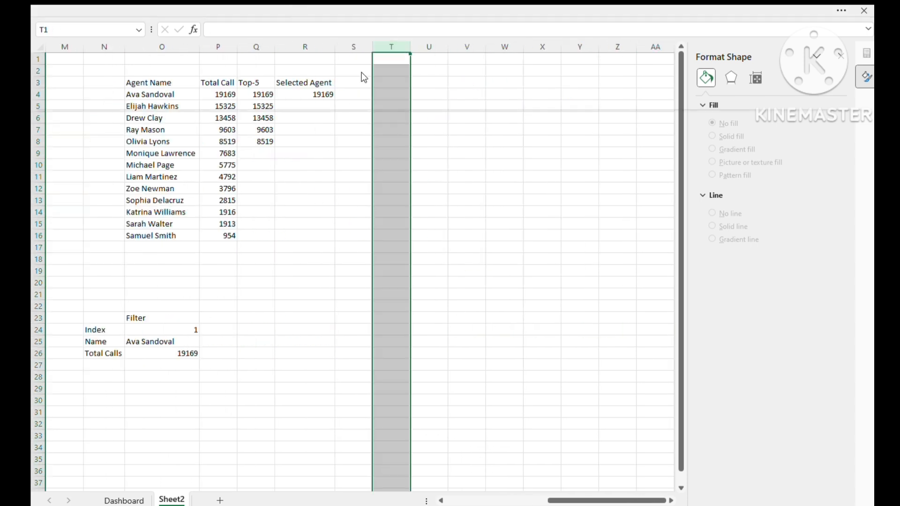
pyautogui.moveTo(451, 71); pyautogui.dragTo(466, 82)
pyautogui.click(465, 82)
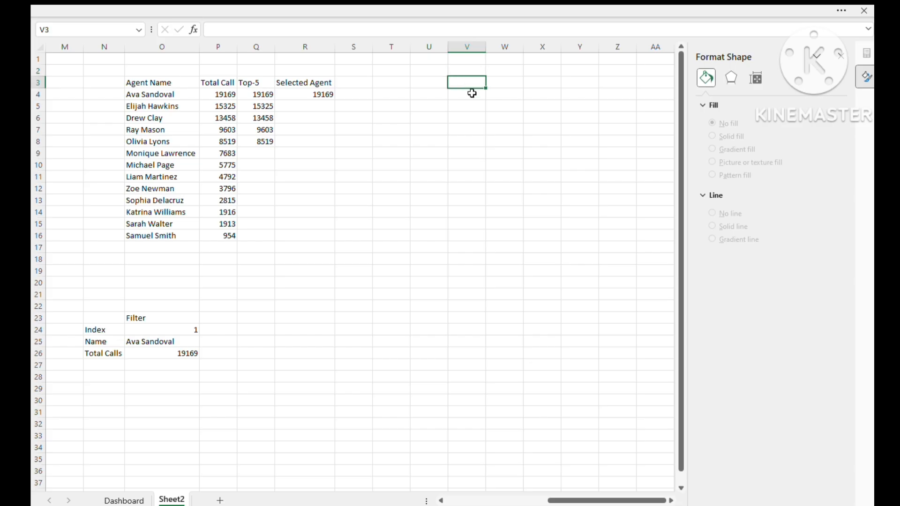
pyautogui.hotkey('ctrl', 'v')
# - Fill the whole of column T with dark blue as a divider before the pasted pivot table
pyautogui.click(390, 47)
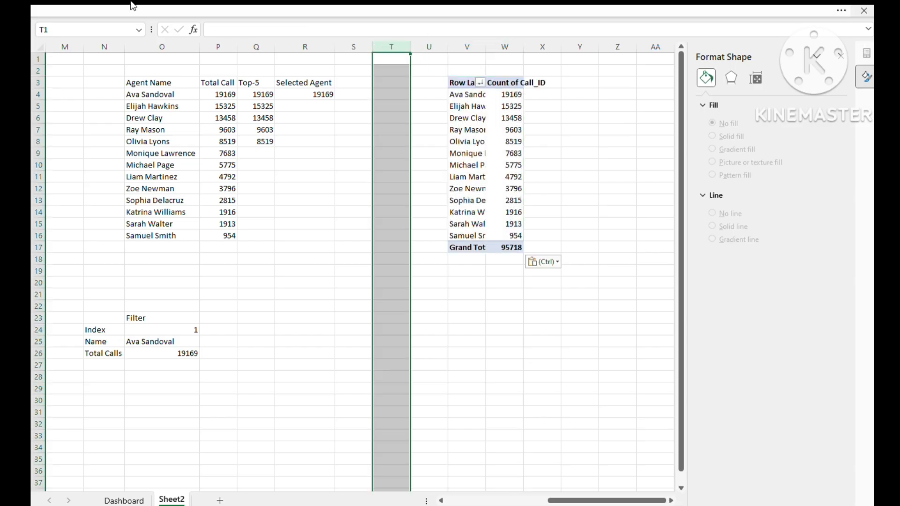
pyautogui.click(56, 4)
pyautogui.click(132, 85)
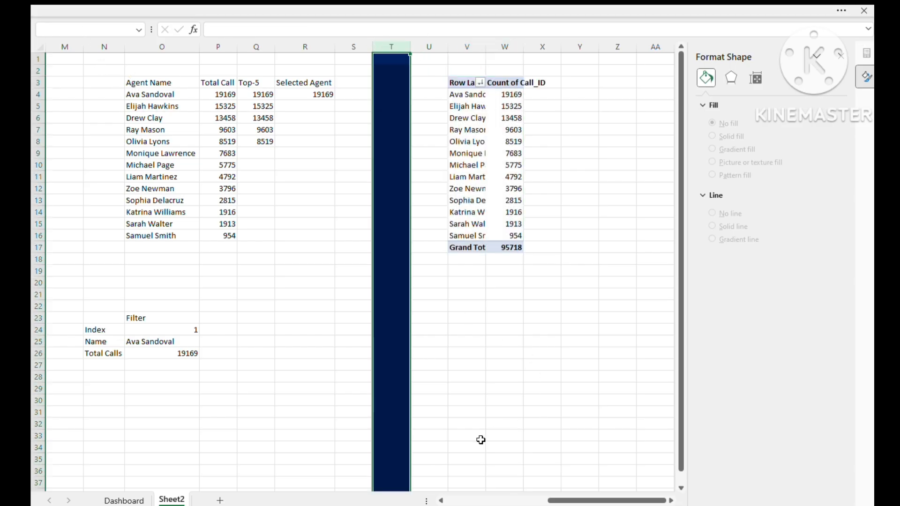
# - Widen columns V and W to fit the contents of the pasted pivot table
pyautogui.click(547, 412)
pyautogui.press('Right')
pyautogui.press('Right')
pyautogui.press('Right')
pyautogui.press('Right')
pyautogui.press('Right')
pyautogui.press('Right')
pyautogui.press('Right')
pyautogui.press('Right')
pyautogui.press('Right')
pyautogui.press('Right')
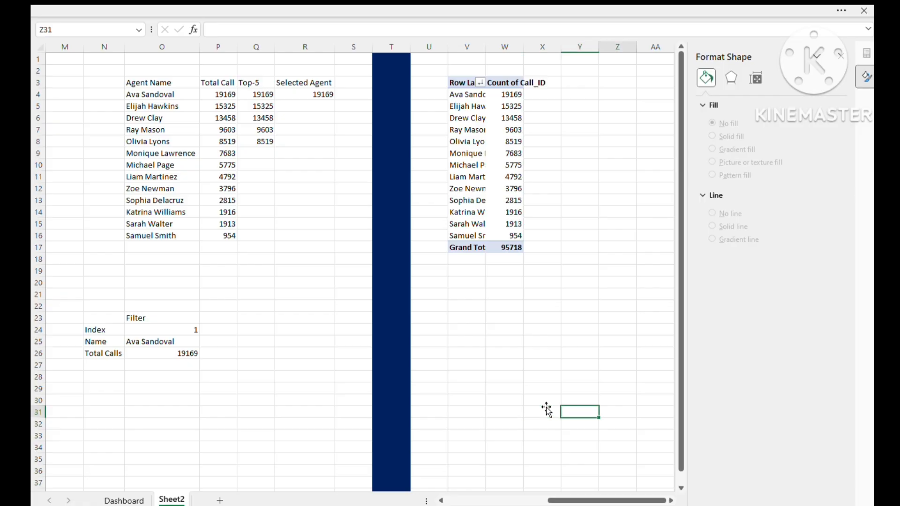
pyautogui.press('Left')
pyautogui.press('Left')
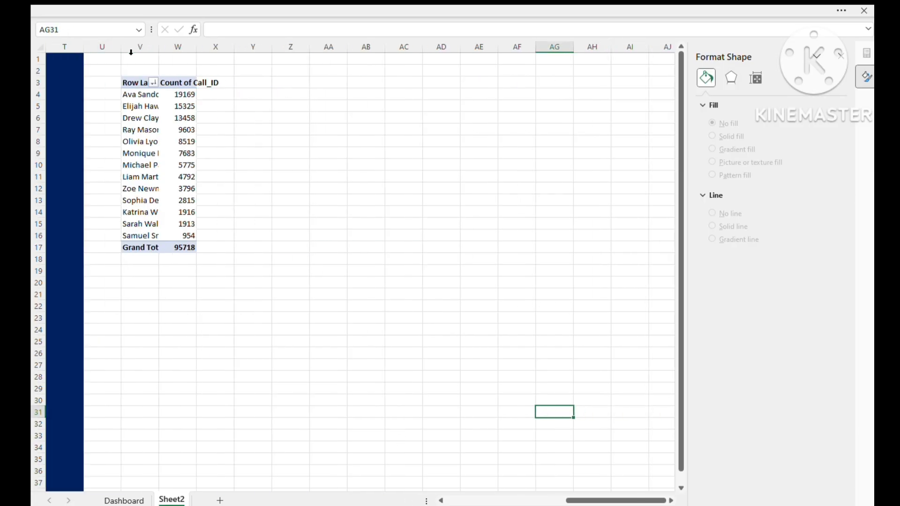
pyautogui.moveTo(136, 47); pyautogui.dragTo(175, 46)
pyautogui.doubleClick(159, 46)
pyautogui.click(368, 206)
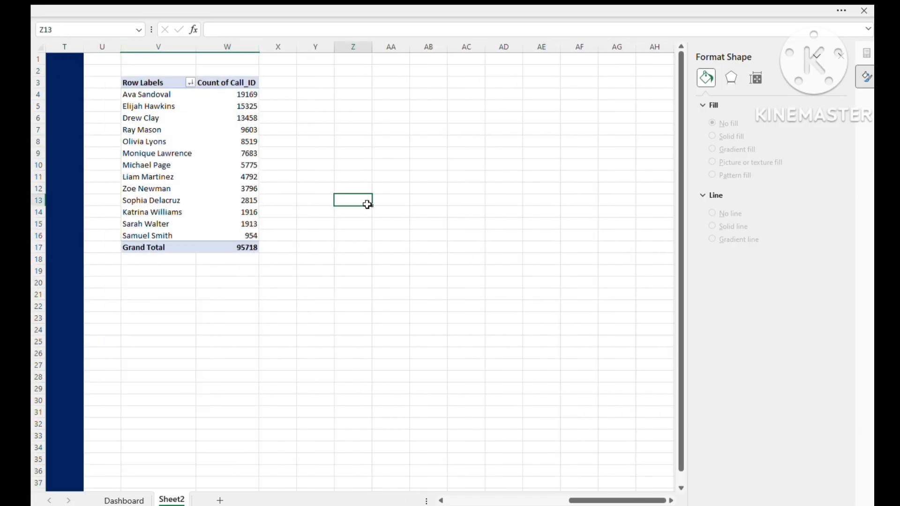
pyautogui.hotkey('alt', 'Tab')
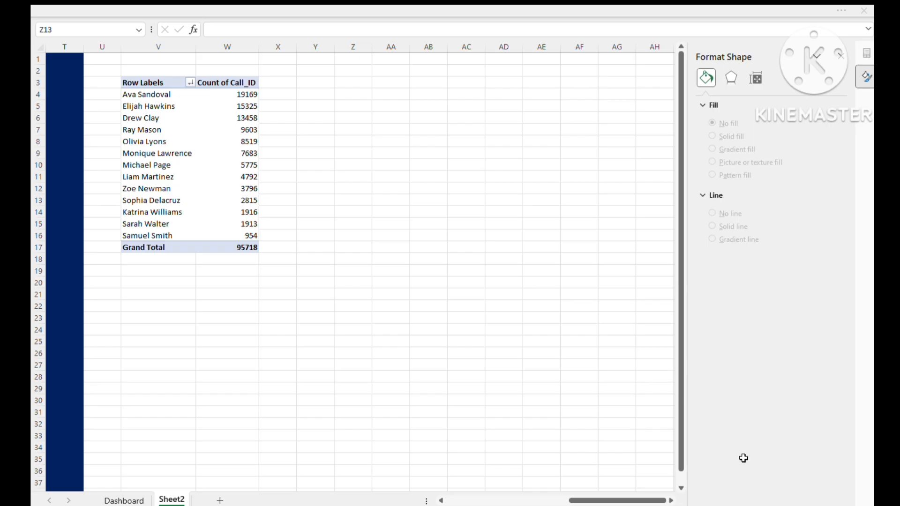
pyautogui.click(688, 457)
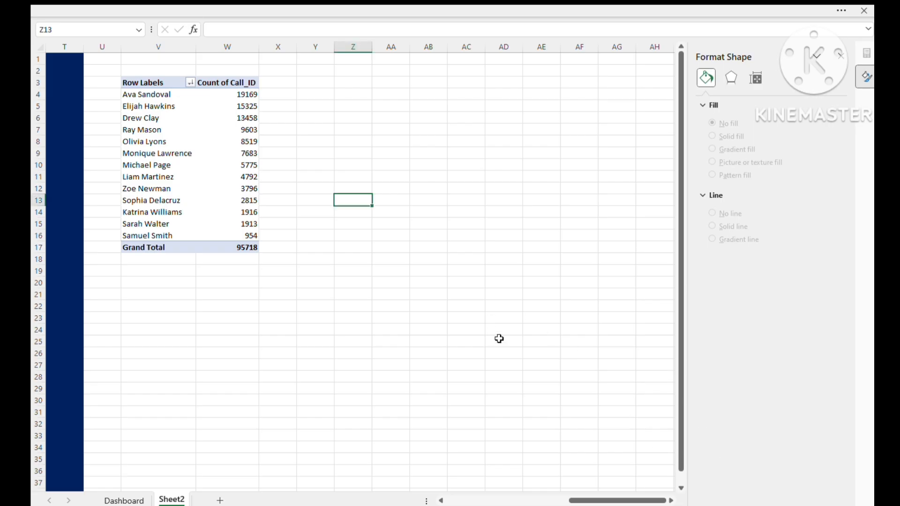
pyautogui.click(396, 308)
pyautogui.click(151, 143)
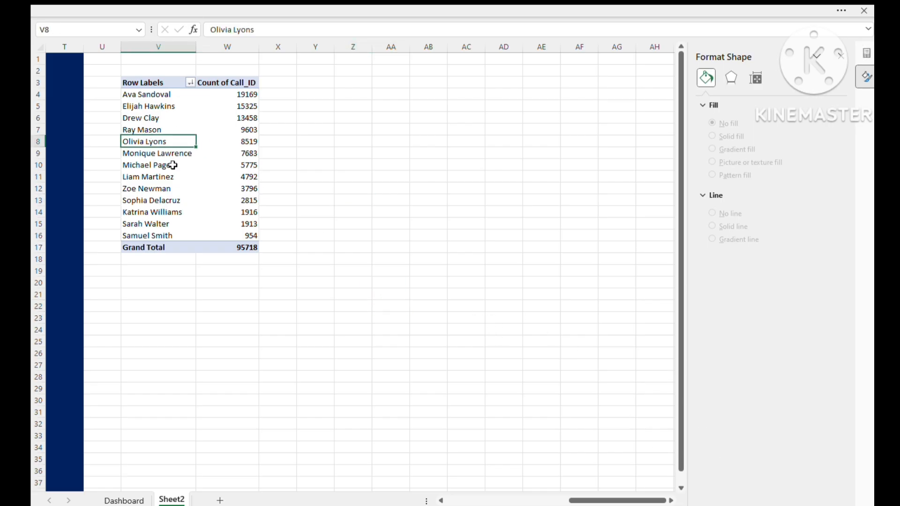
pyautogui.hotkey('alt', 'Tab')
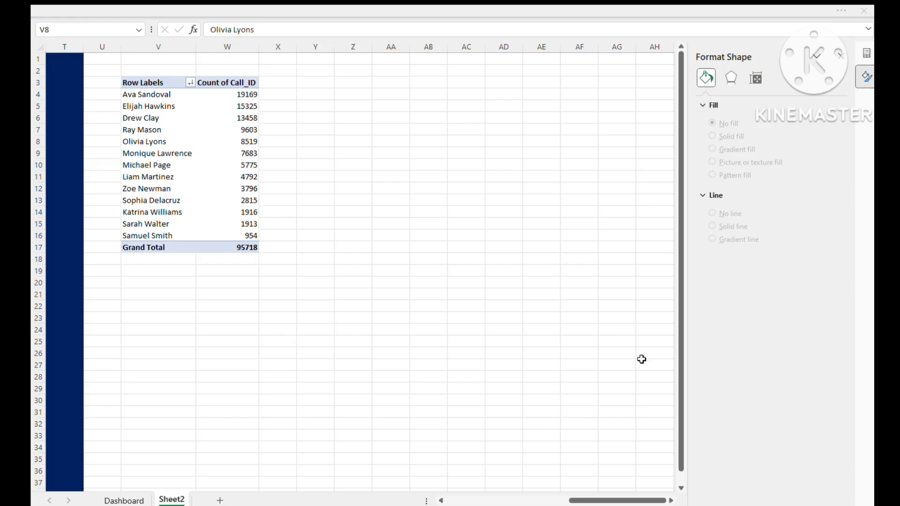
pyautogui.hotkey('alt', 'Tab')
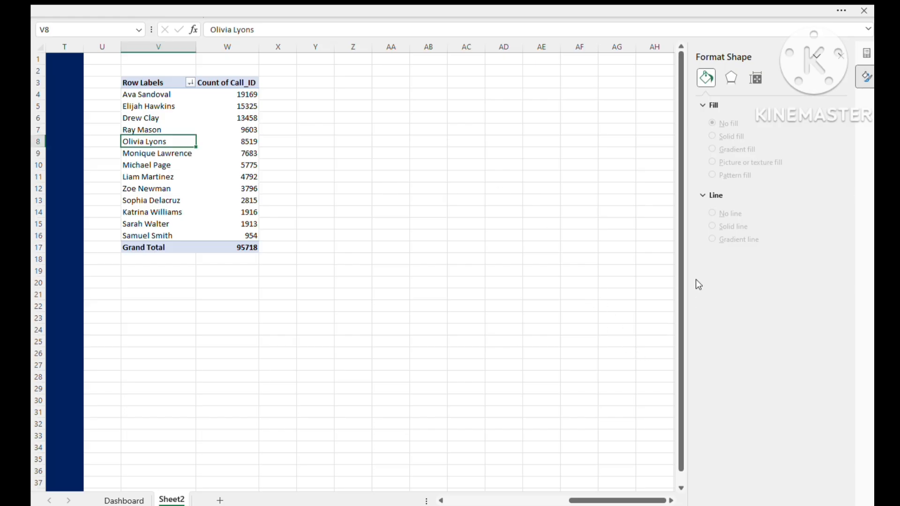
# - Add the Call_Outcome field from Dataset to the Columns area of the pasted pivot table
pyautogui.click(196, 177)
pyautogui.click(230, 140)
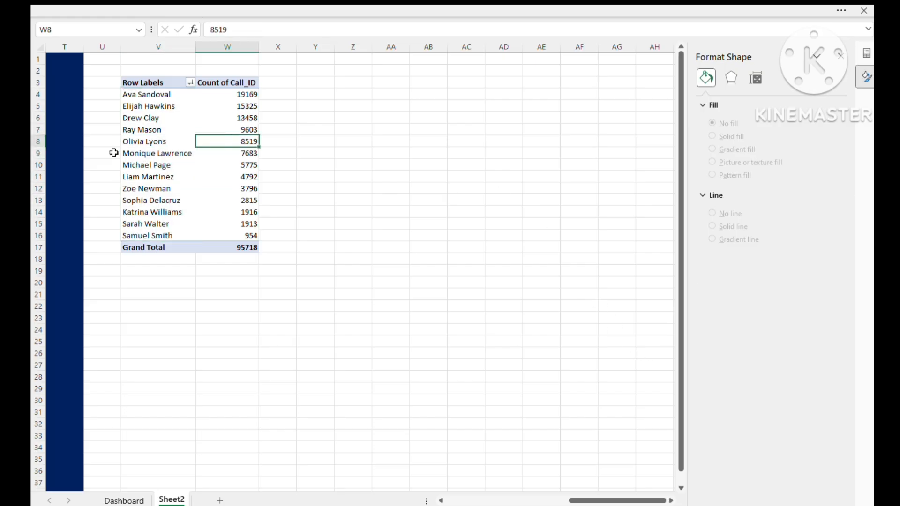
pyautogui.click(840, 55)
pyautogui.click(683, 141)
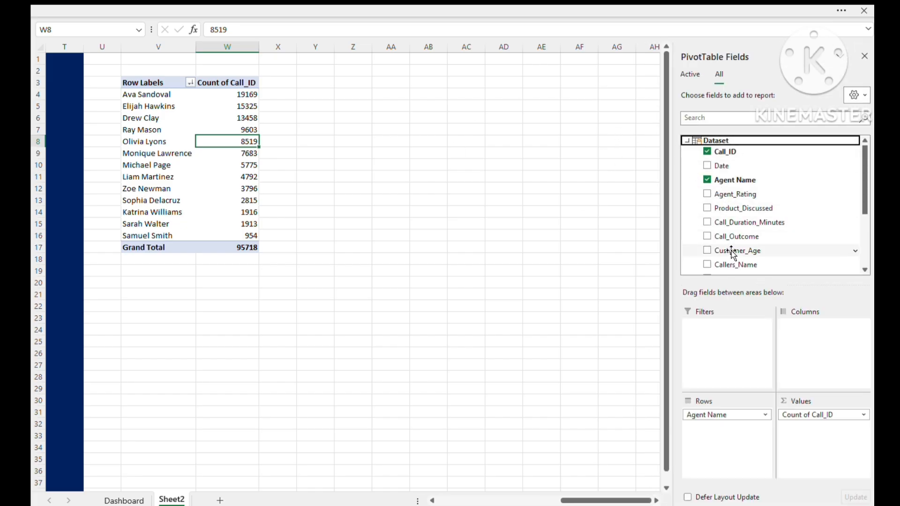
pyautogui.moveTo(735, 237); pyautogui.dragTo(816, 356)
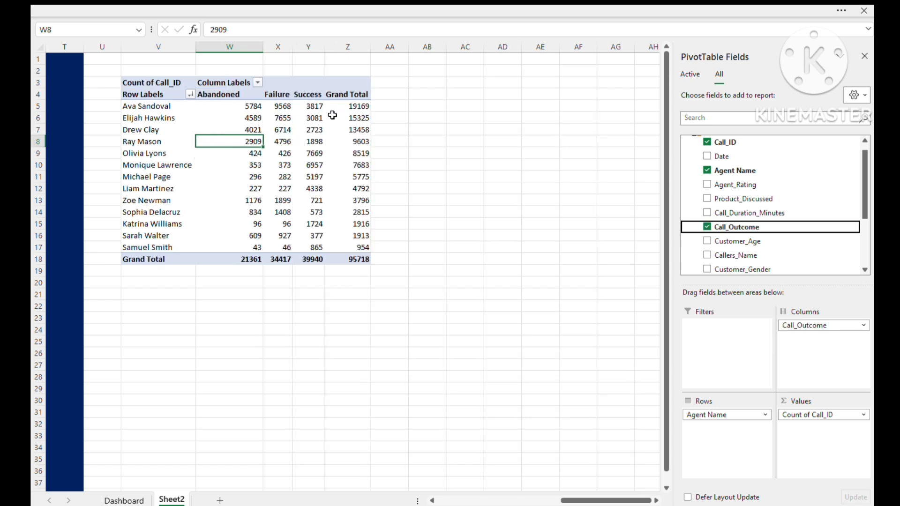
# - Turn off the row and column grand totals of the call outcome pivot table
pyautogui.click(329, 82)
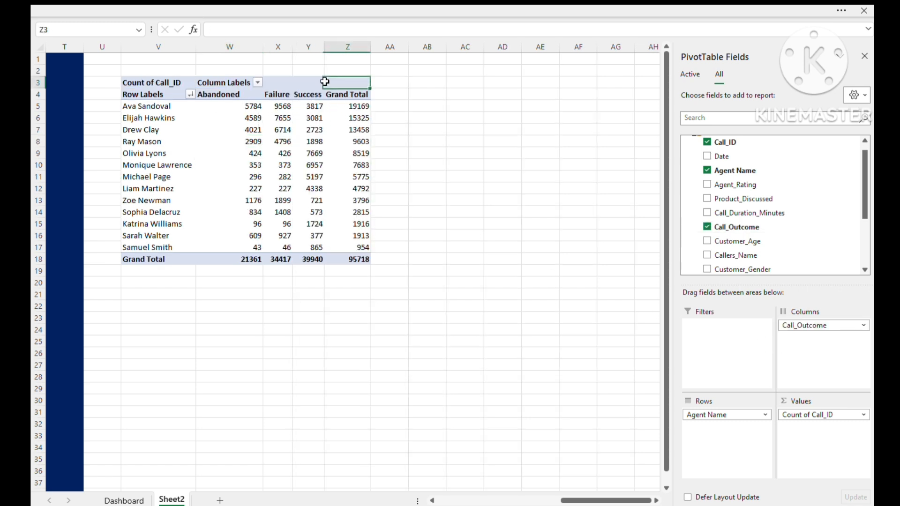
pyautogui.click(331, 181)
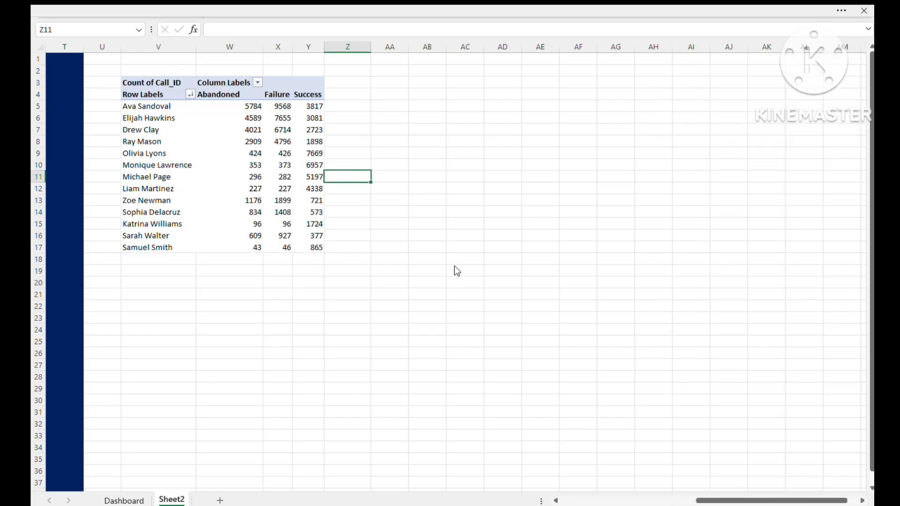
# - Enter the headers "% Of Successful Calls" in AA4 and "Others" in AB4, widening column AA to fit its header
pyautogui.click(355, 106)
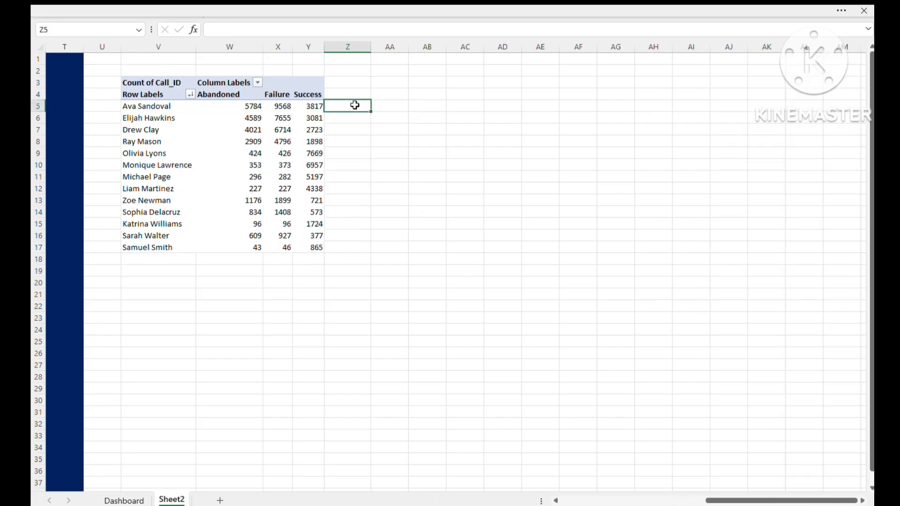
pyautogui.click(443, 107)
pyautogui.hotkey('alt', 'Tab')
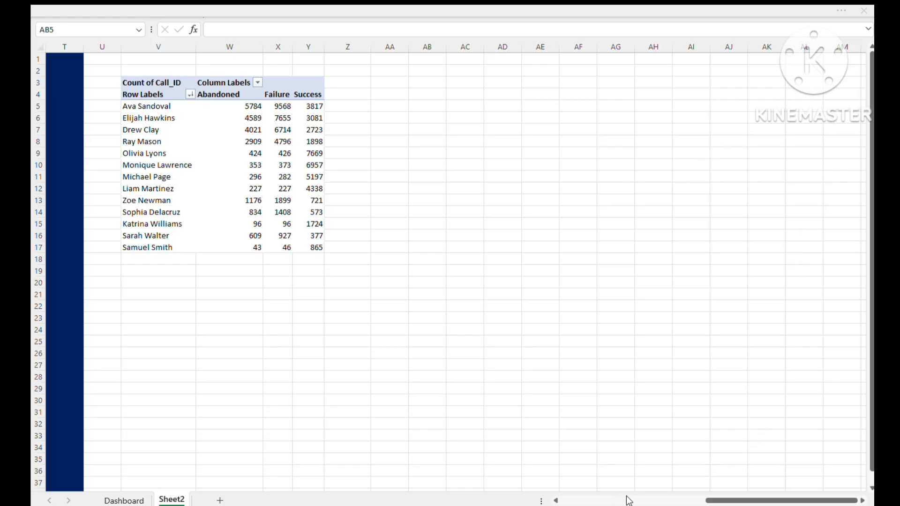
pyautogui.click(382, 104)
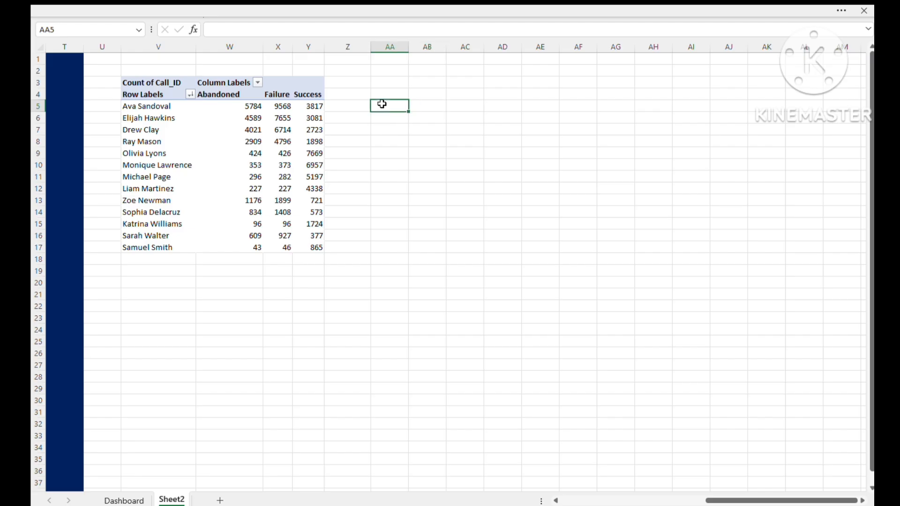
pyautogui.click(381, 95)
pyautogui.doubleClick(381, 95)
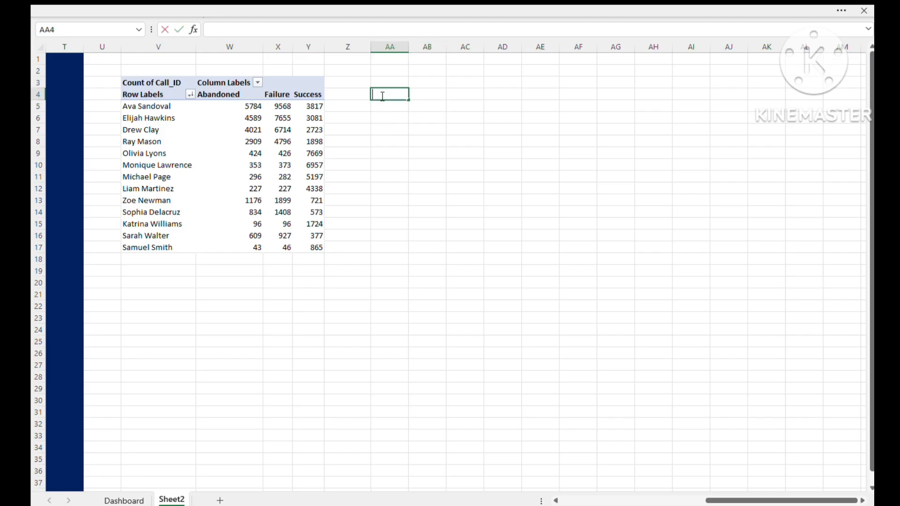
pyautogui.write('% Of Successful Calls')
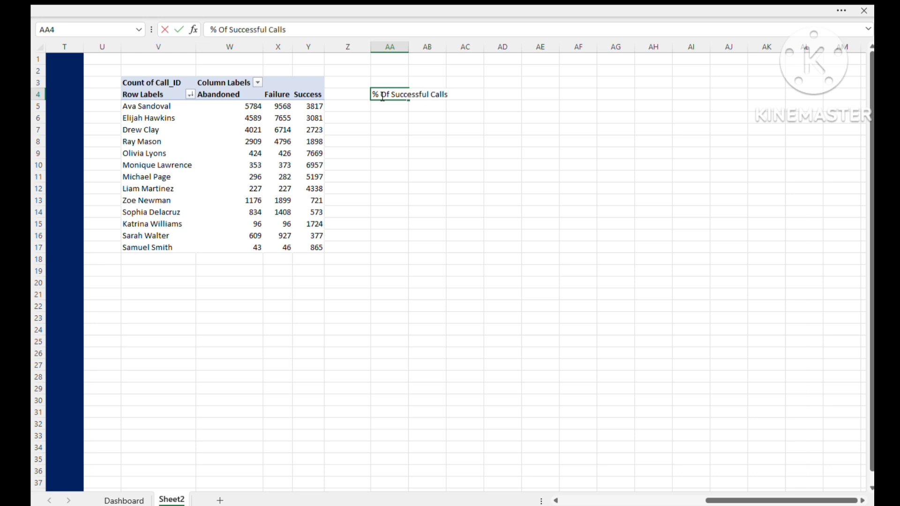
pyautogui.press('Tab')
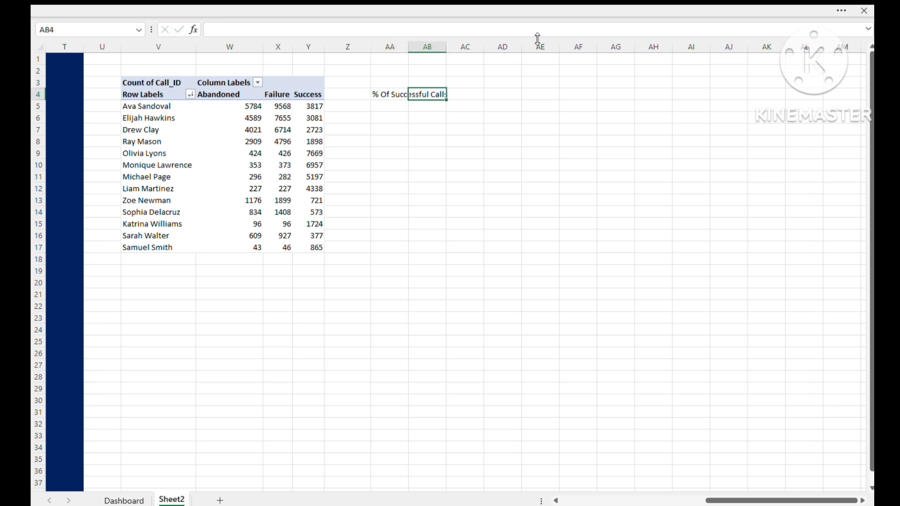
pyautogui.moveTo(409, 51); pyautogui.dragTo(451, 52)
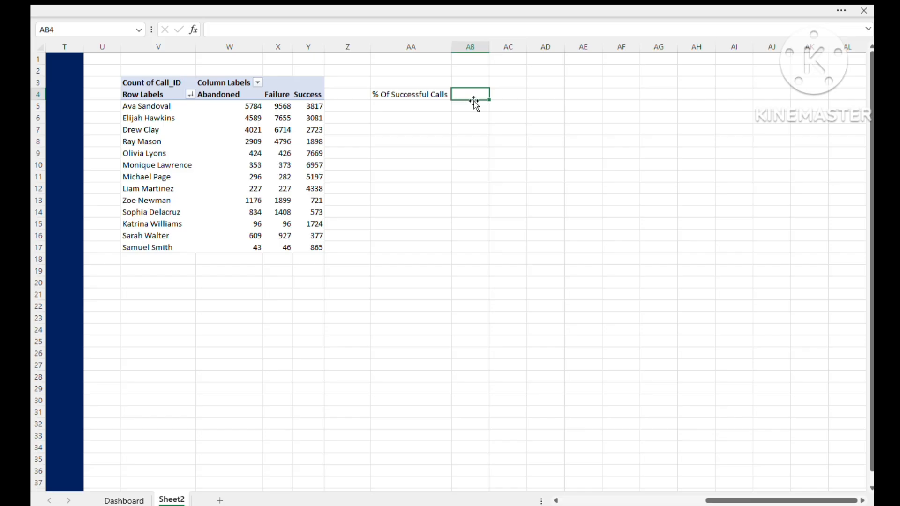
pyautogui.write('Others')
pyautogui.click(427, 141)
# - Calculate the first agent's share of successful calls in AA5 with the formula =Y5/SUM(W5:Y5)
pyautogui.click(400, 107)
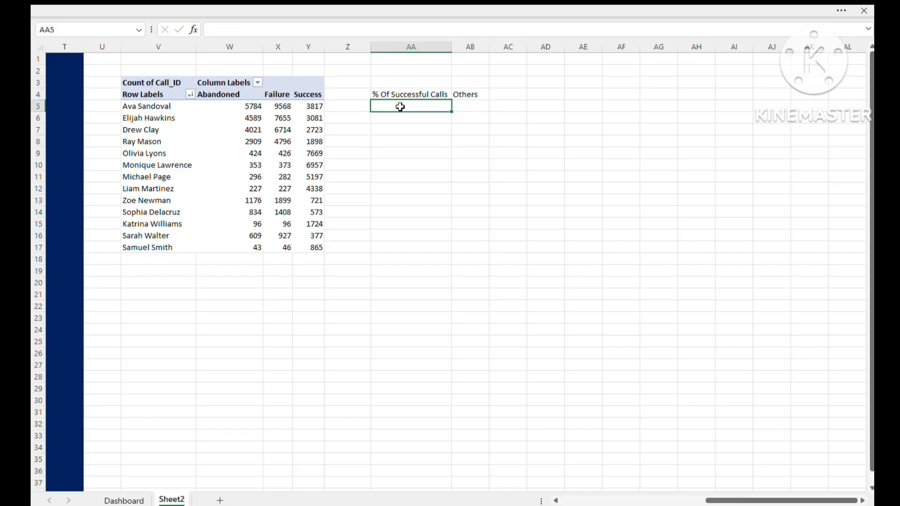
pyautogui.write('=')
pyautogui.click(317, 106)
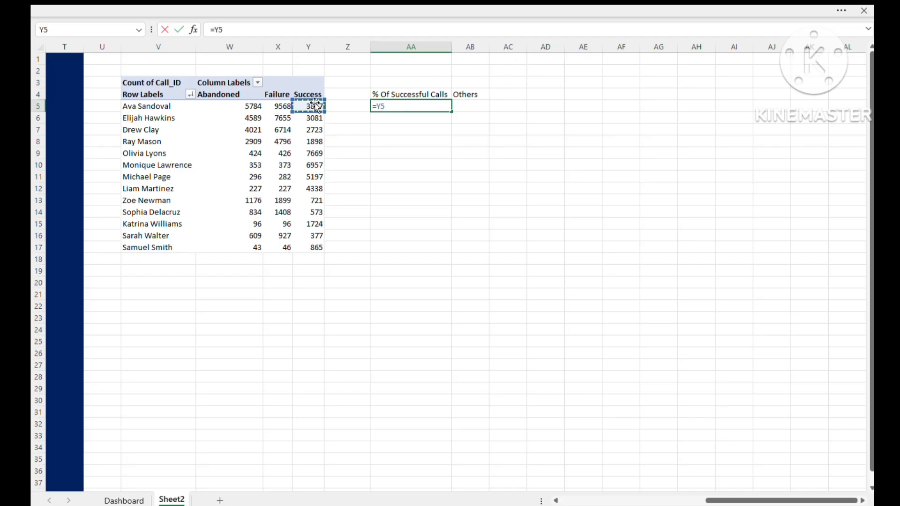
pyautogui.write('/sum(')
pyautogui.moveTo(250, 107); pyautogui.dragTo(310, 106)
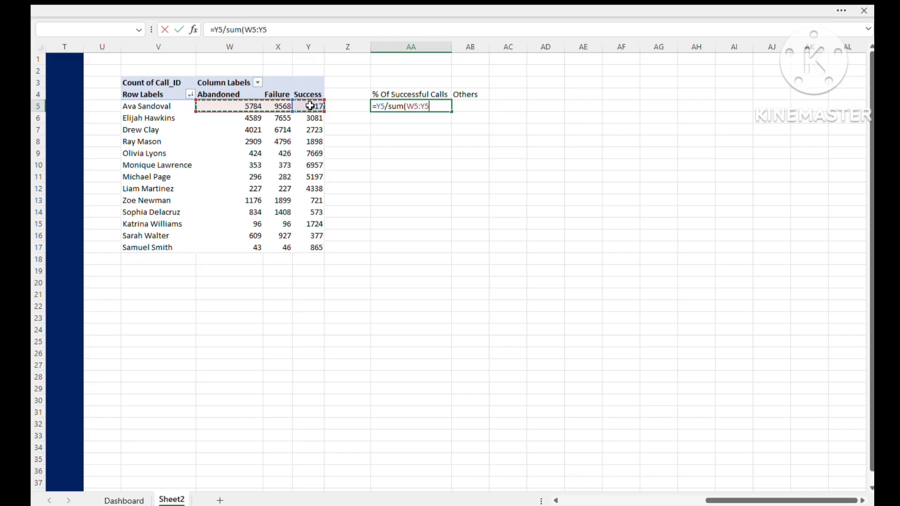
pyautogui.write(')')
pyautogui.press('Return')
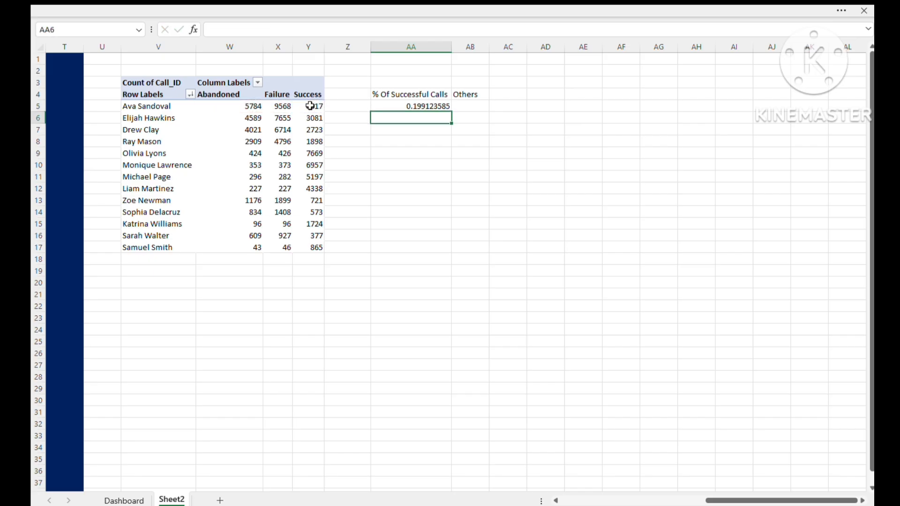
# - Fill the success share formula down to AA17 and format AA5:AA17 as percentages with one decimal place
pyautogui.click(430, 108)
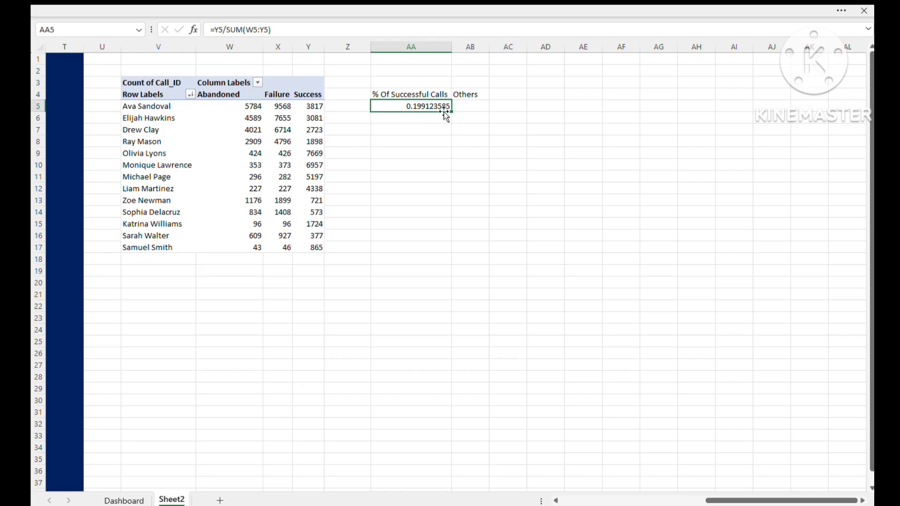
pyautogui.moveTo(451, 114); pyautogui.dragTo(443, 251)
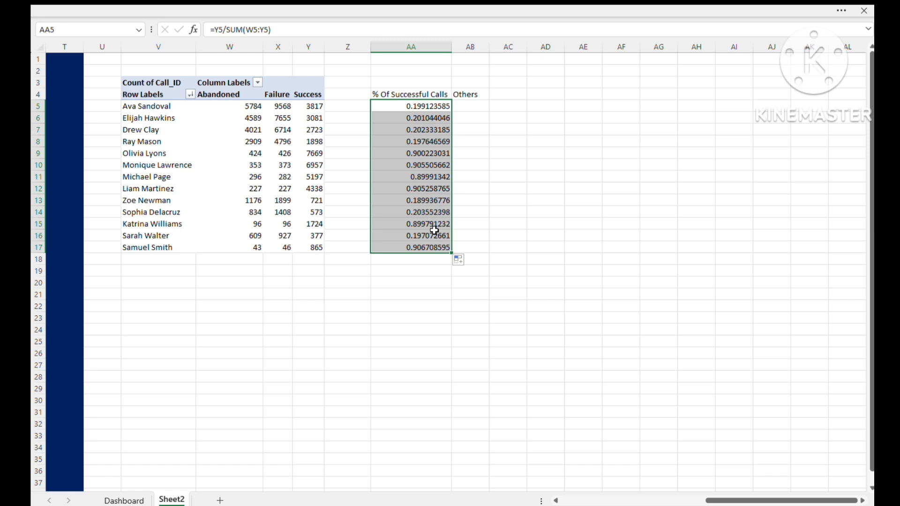
pyautogui.hotkey('ctrl', '1')
pyautogui.press('Return')
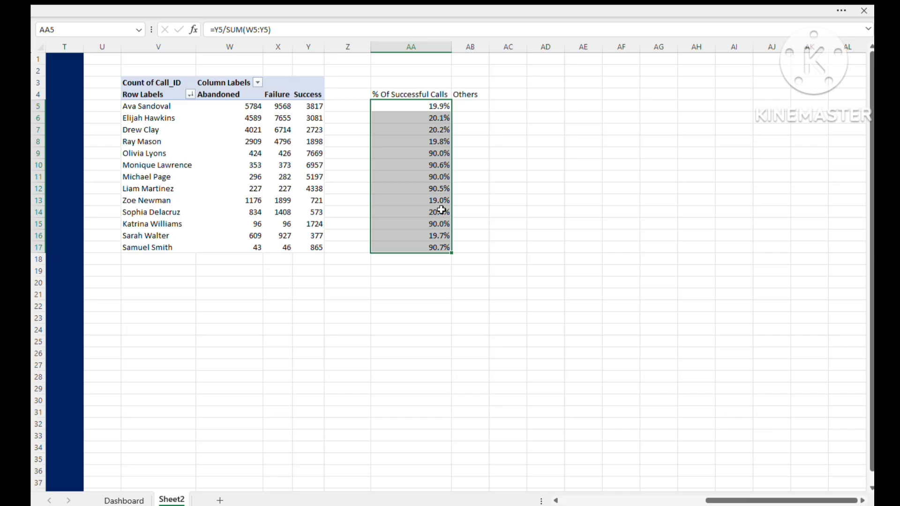
# - Calculate the first agent's remaining call share in AB5 with the formula =100%-AA5
pyautogui.click(469, 112)
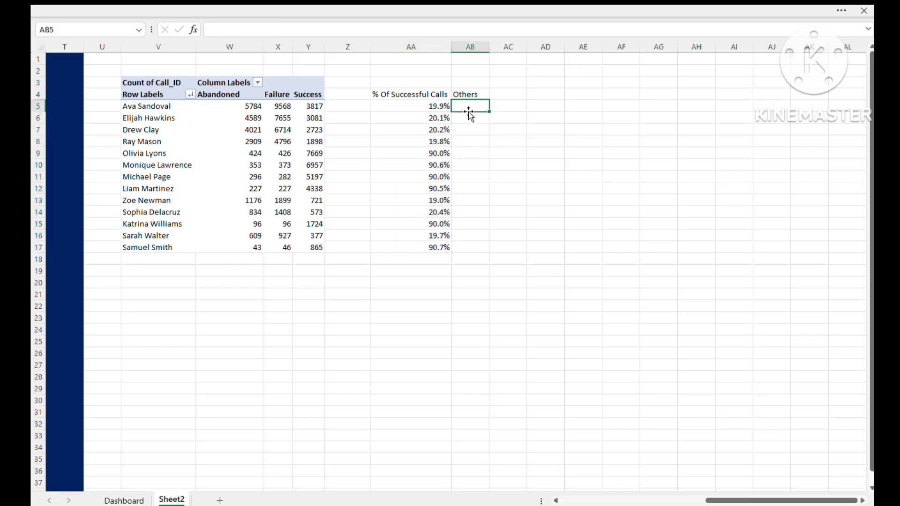
pyautogui.write('=100')
pyautogui.press('BackSpace')
pyautogui.click(427, 106)
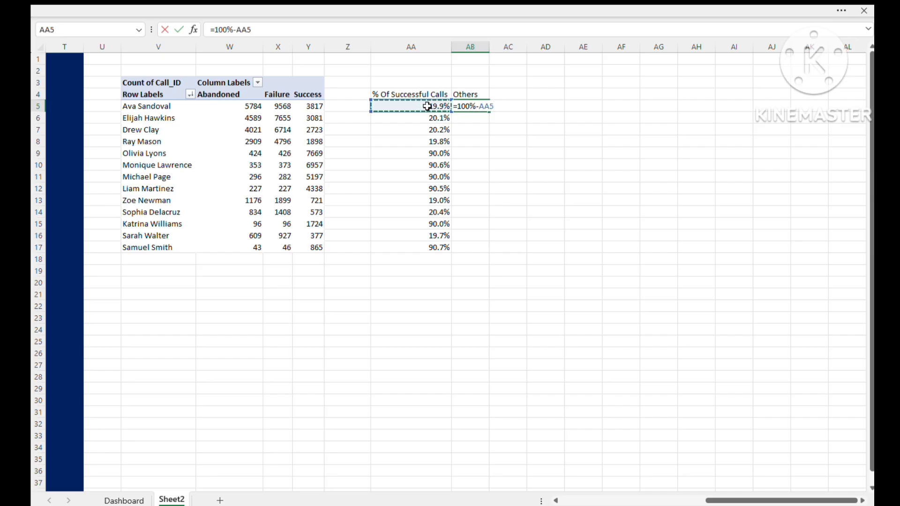
pyautogui.press('Return')
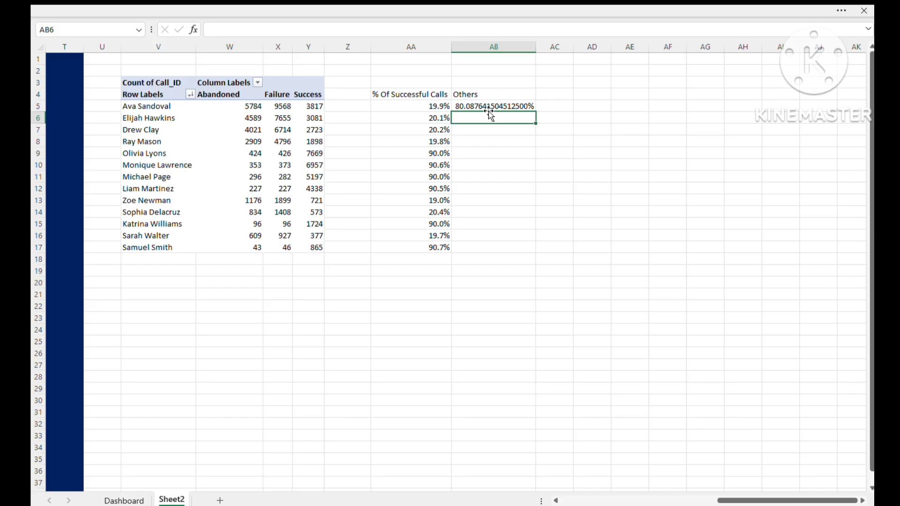
# - Fill the Others formula down to AB17 and format AB5:AB17 as percentages with one decimal place
pyautogui.click(483, 106)
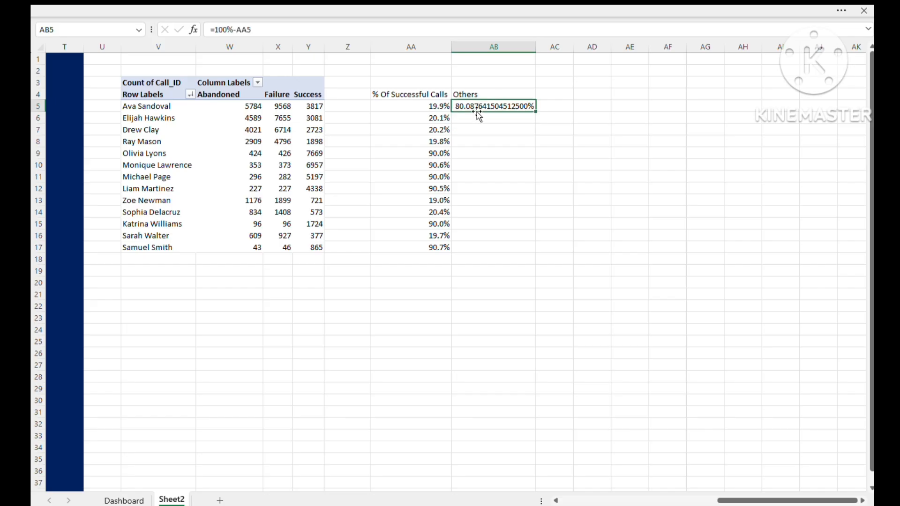
pyautogui.doubleClick(537, 113)
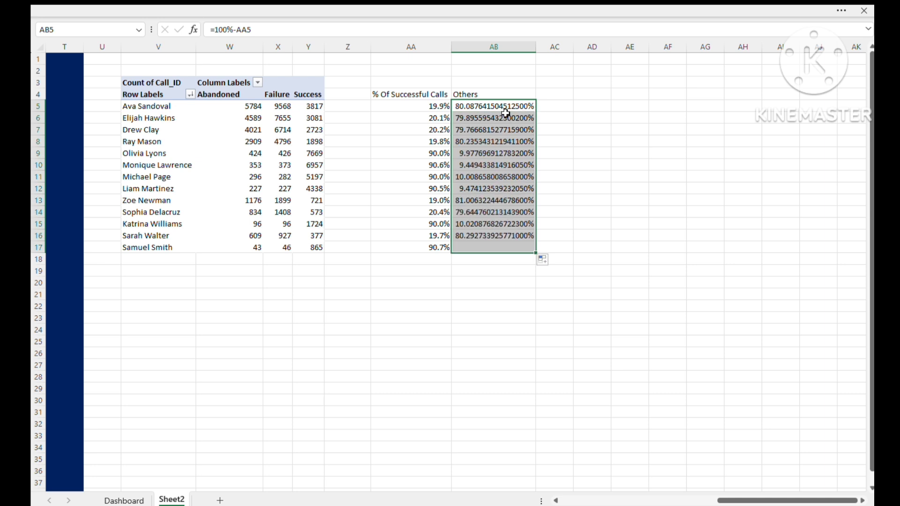
pyautogui.hotkey('ctrl', '1')
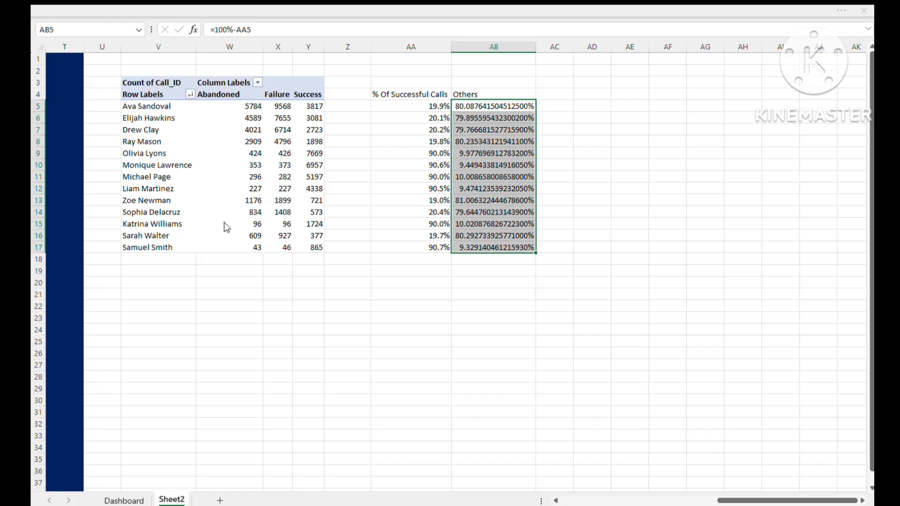
pyautogui.click(587, 388)
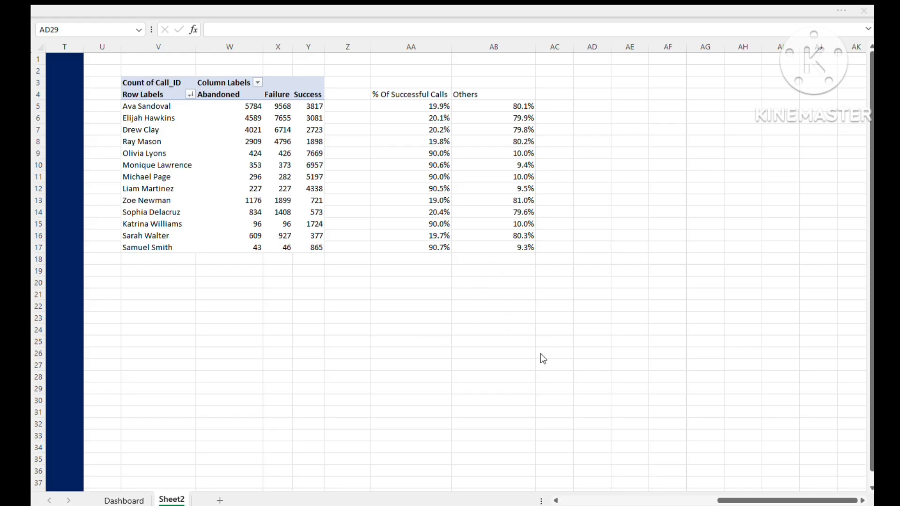
pyautogui.click(317, 323)
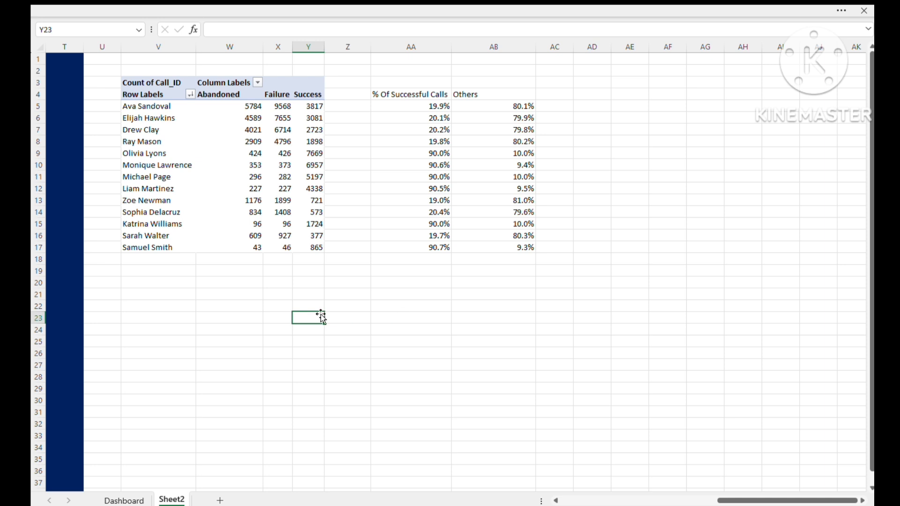
pyautogui.click(176, 302)
pyautogui.click(348, 317)
# - Pull the selected agent's name into V23 with the formula =Agent_Name
pyautogui.click(172, 317)
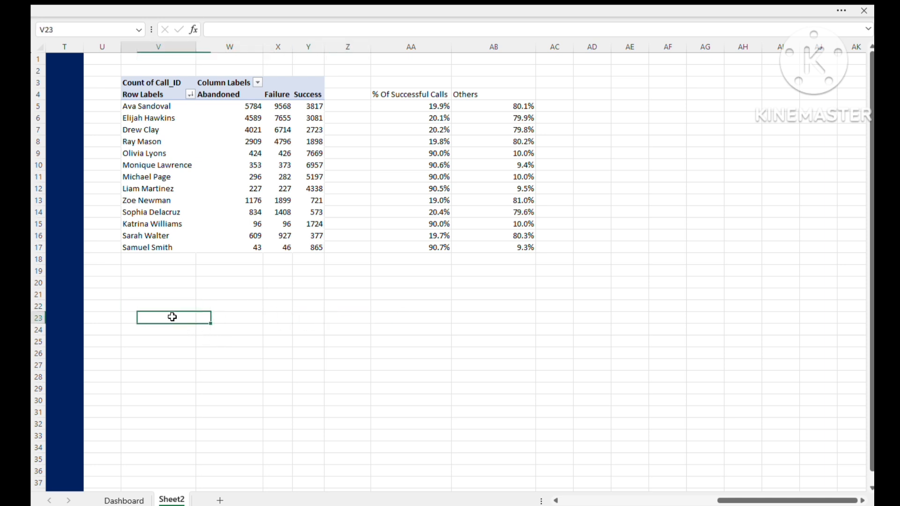
pyautogui.hotkey('alt', 'Tab')
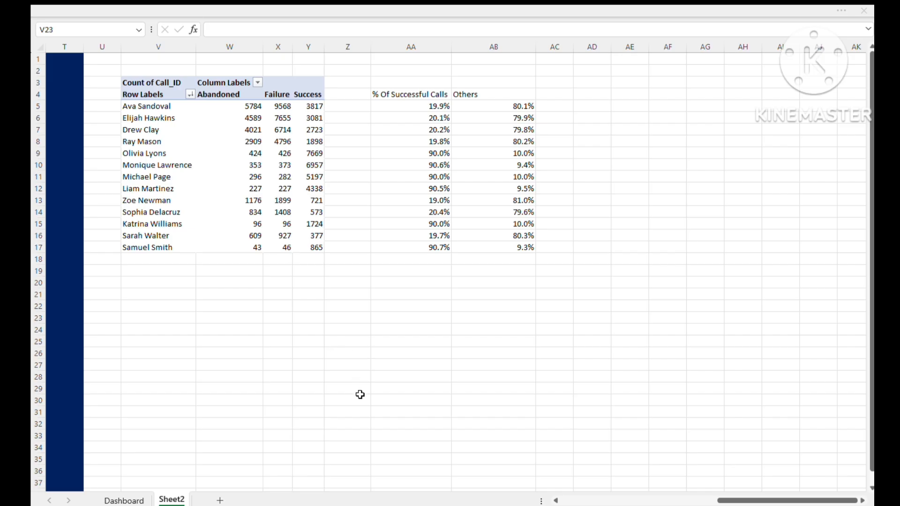
pyautogui.hotkey('alt', 'Tab')
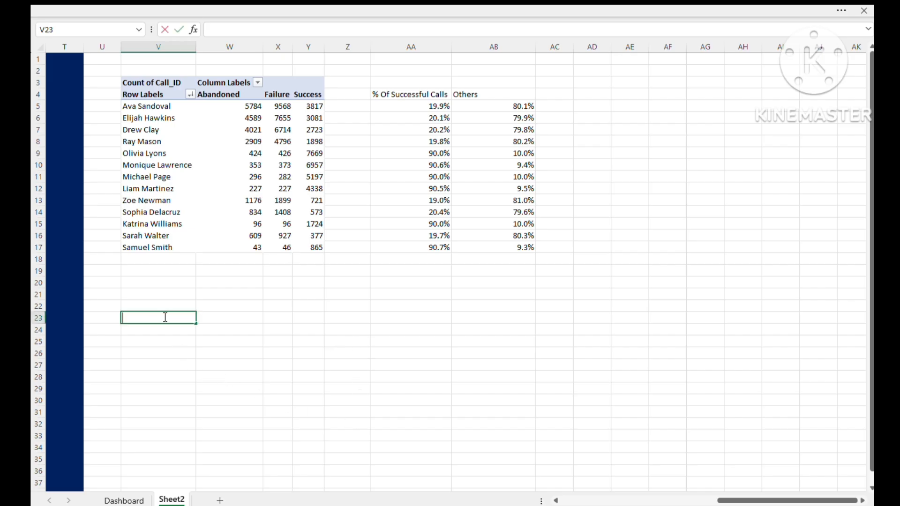
pyautogui.write('=age')
pyautogui.press('Tab')
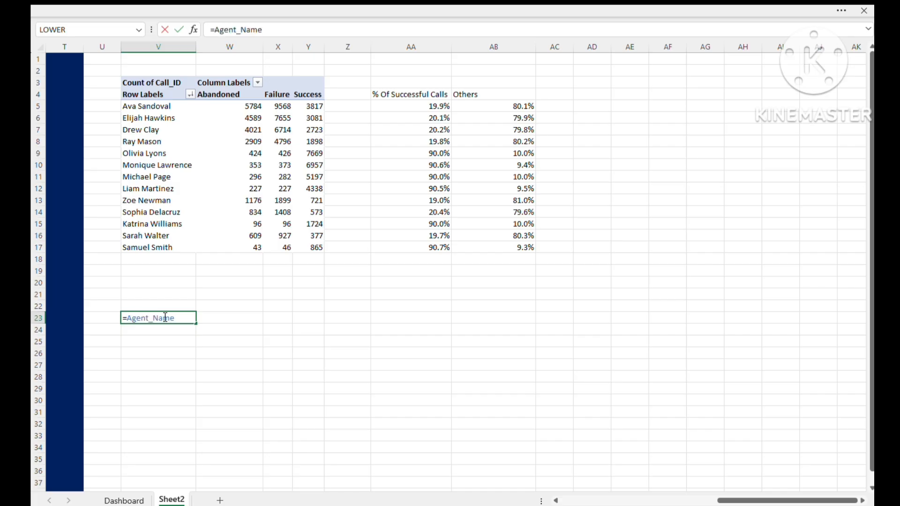
pyautogui.press('Return')
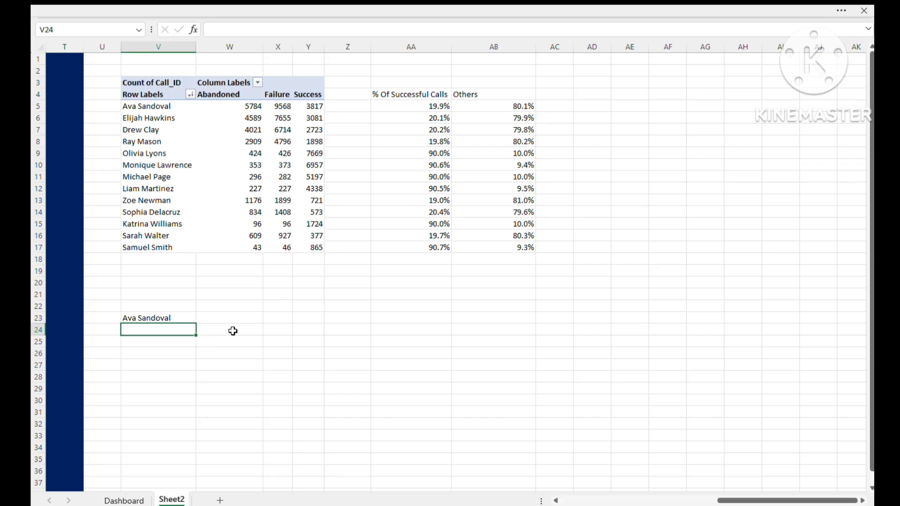
pyautogui.click(228, 350)
pyautogui.click(161, 328)
pyautogui.hotkey('alt', 'Tab')
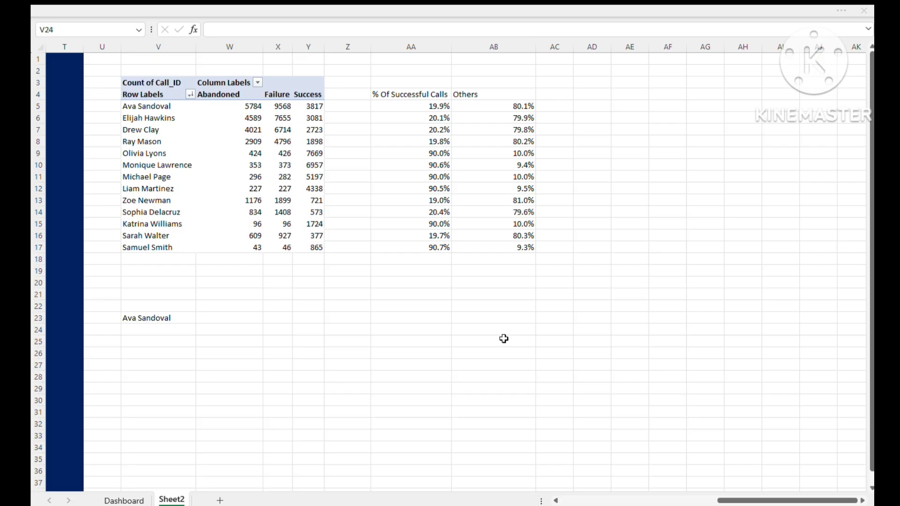
pyautogui.hotkey('alt', 'Tab')
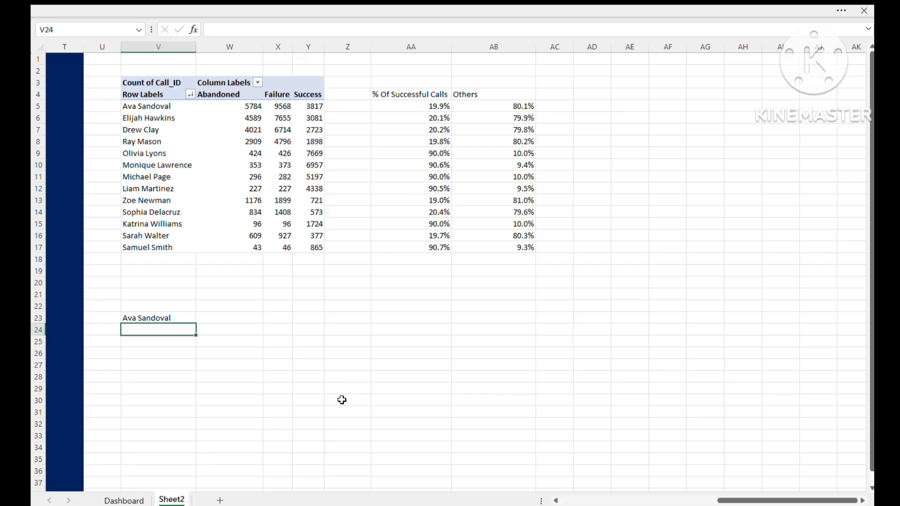
# - Enter the headers "Successful Calls" in V25 and "Others" in W25
pyautogui.click(144, 342)
pyautogui.write('S')
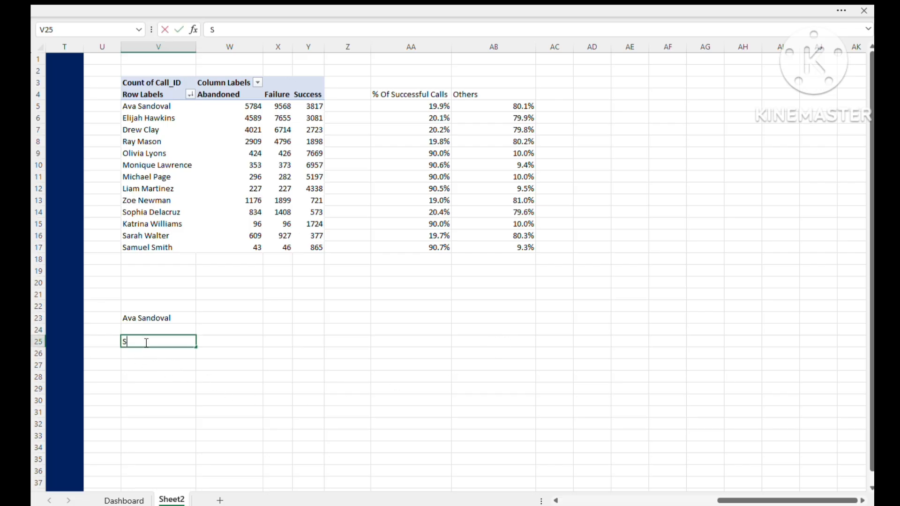
pyautogui.write('uccess')
pyautogui.write('ful Calls')
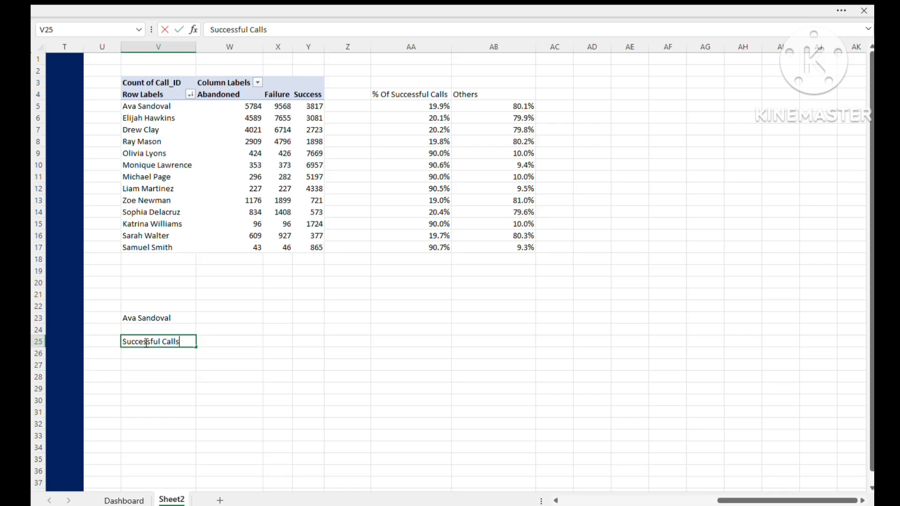
pyautogui.press('Tab')
pyautogui.write('Others')
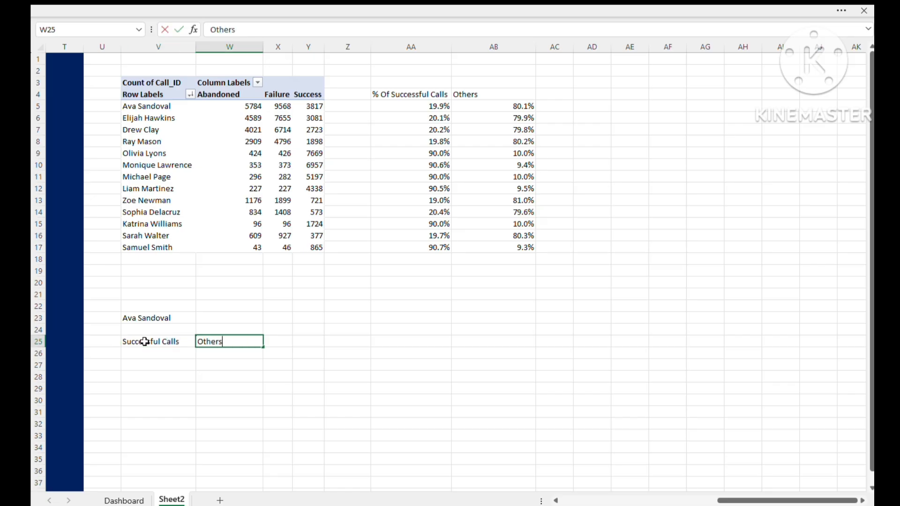
pyautogui.click(200, 407)
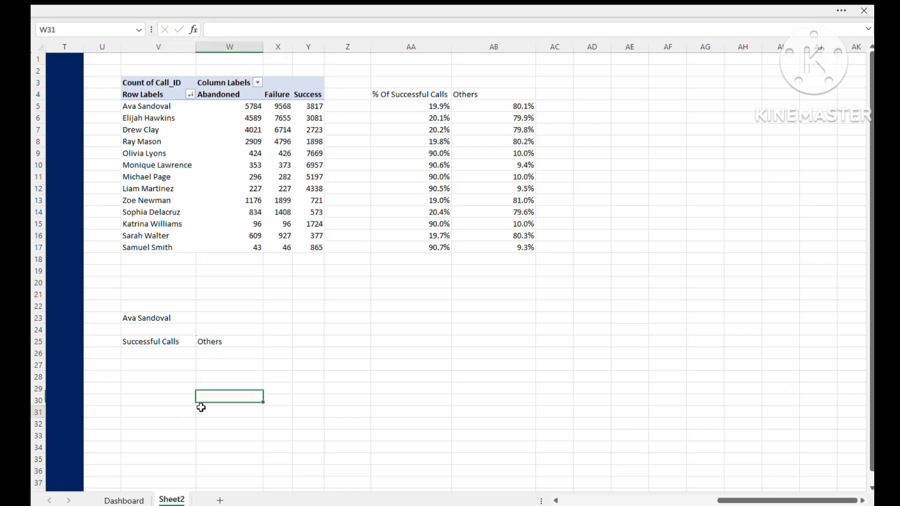
# - Look up the selected agent's successful-call percentage in V26 with the formula =VLOOKUP(V23,V4:AB17,6,0)
pyautogui.click(160, 352)
pyautogui.write('=')
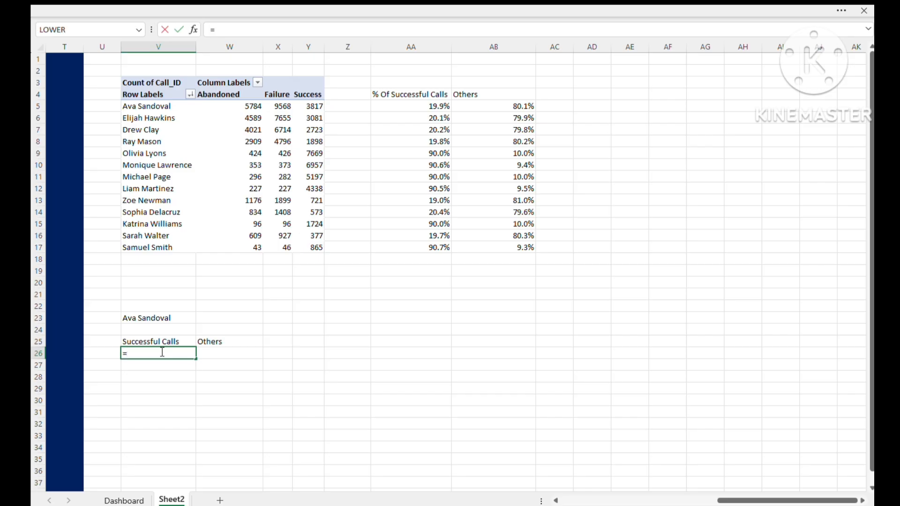
pyautogui.write('vl')
pyautogui.press('Tab')
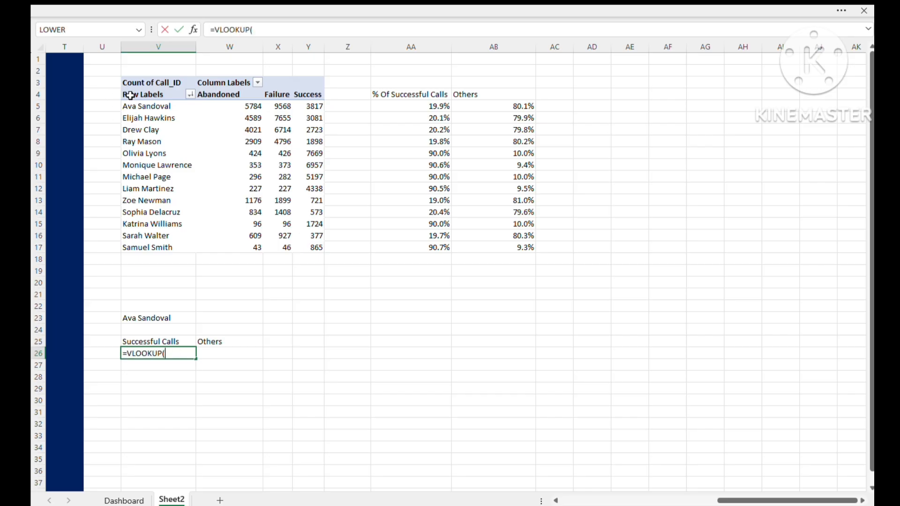
pyautogui.moveTo(131, 93); pyautogui.dragTo(496, 243)
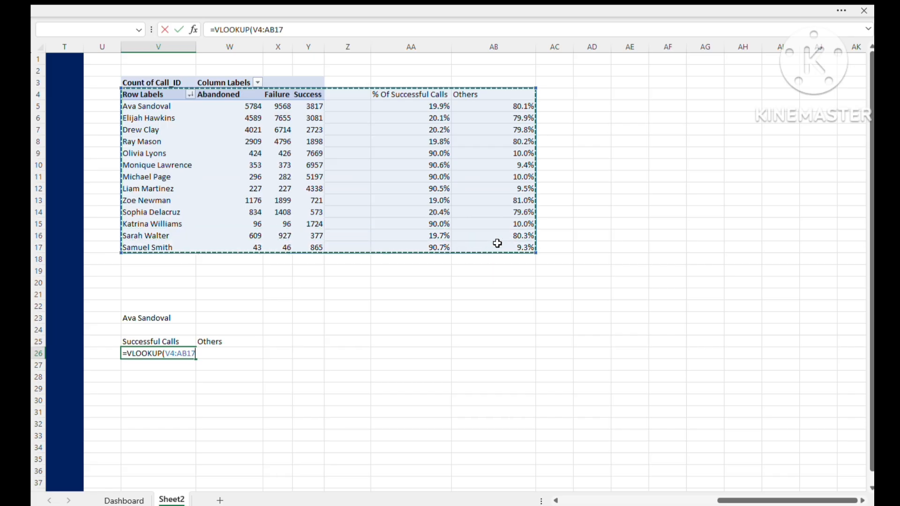
pyautogui.write(',')
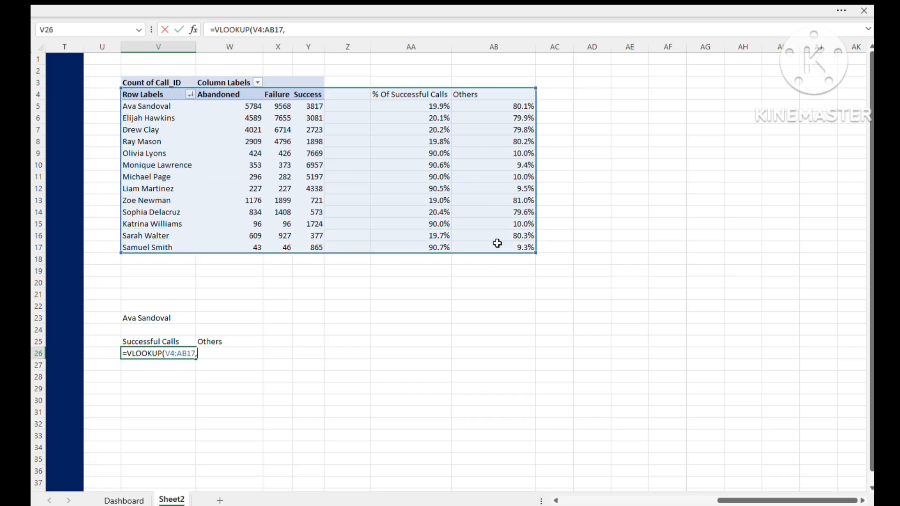
pyautogui.press('BackSpace')
pyautogui.press('BackSpace')
pyautogui.press('BackSpace')
pyautogui.press('BackSpace')
pyautogui.press('BackSpace')
pyautogui.press('BackSpace')
pyautogui.press('BackSpace')
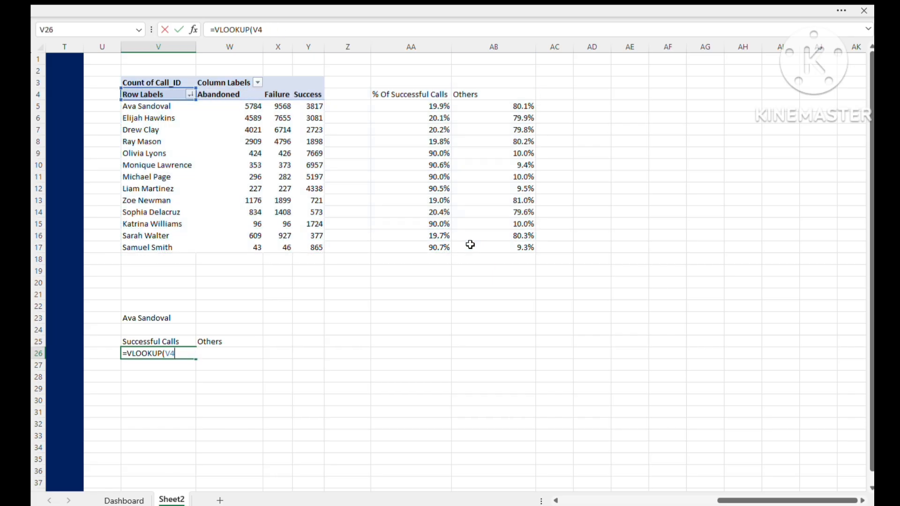
pyautogui.click(141, 316)
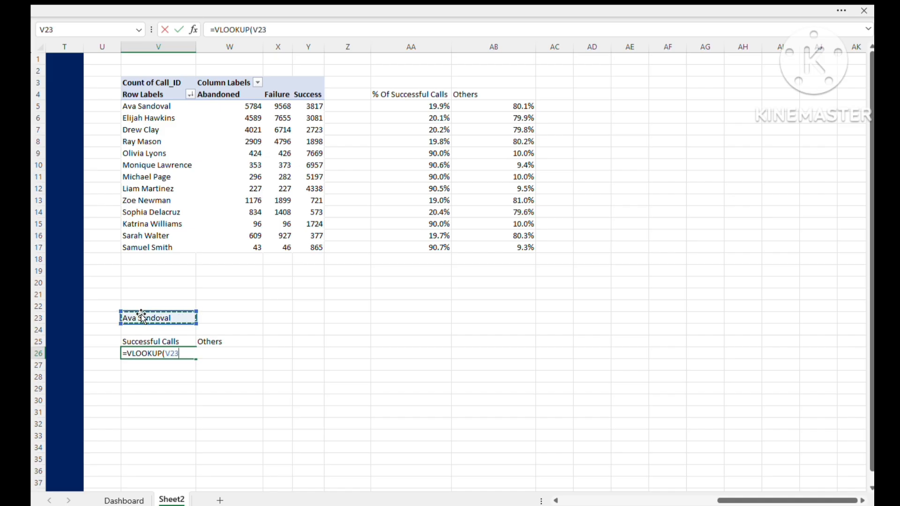
pyautogui.write(',')
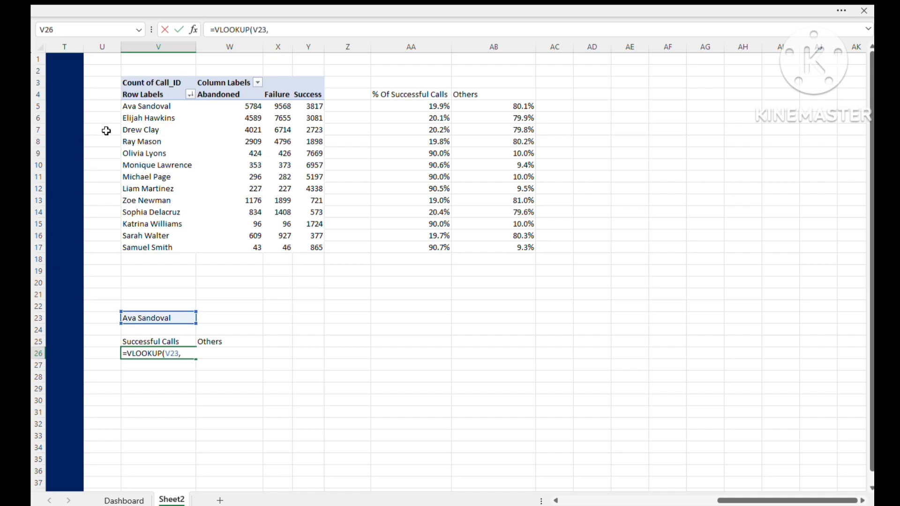
pyautogui.moveTo(128, 95); pyautogui.dragTo(522, 250)
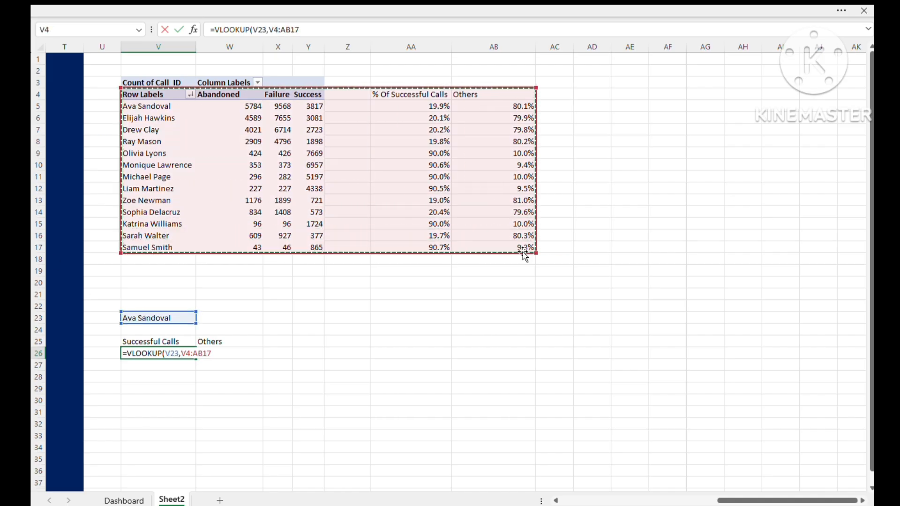
pyautogui.write(',')
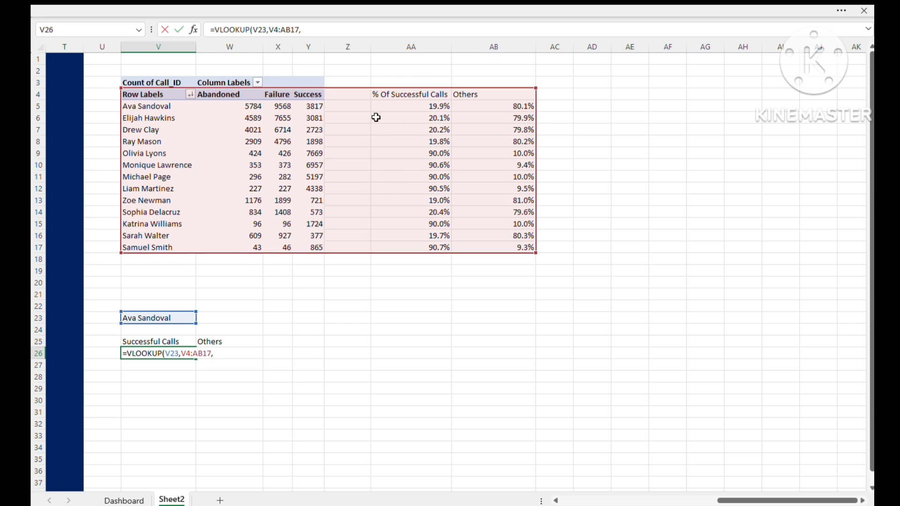
pyautogui.write('6,0')
pyautogui.press('Return')
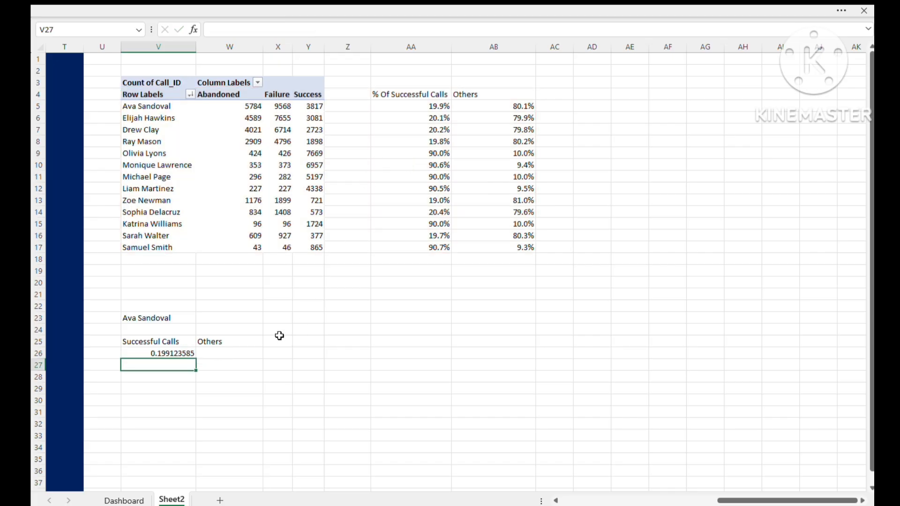
# - Look up the selected agent's Others percentage in W26 with the formula =VLOOKUP(V23,V4:AB17,7,0)
pyautogui.click(208, 355)
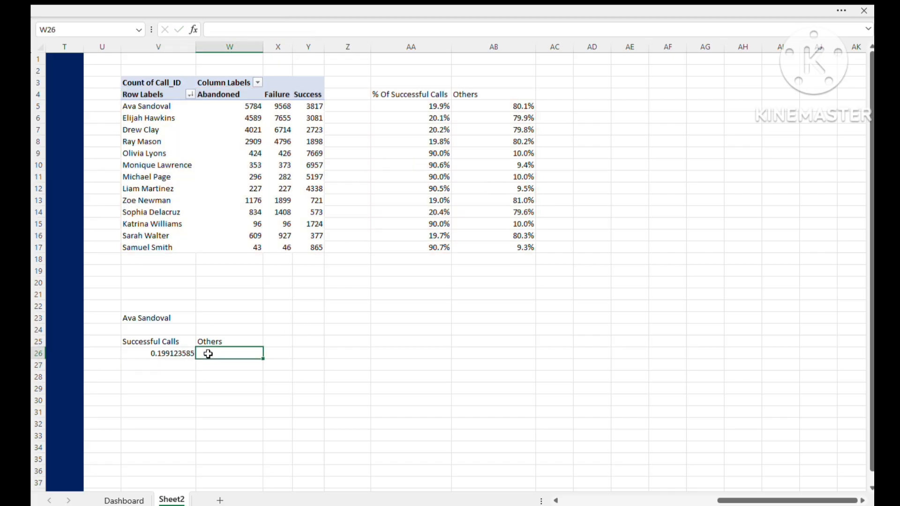
pyautogui.write('=vlo')
pyautogui.press('Tab')
pyautogui.click(140, 316)
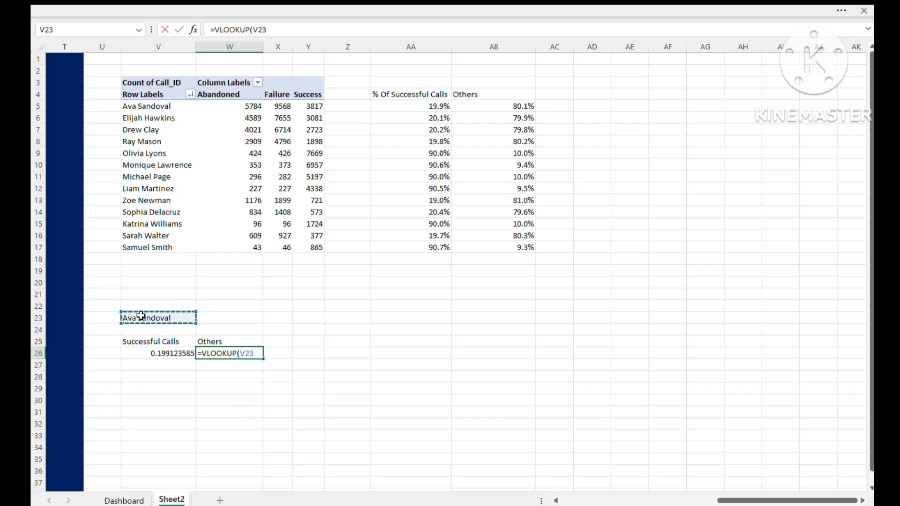
pyautogui.write(',')
pyautogui.click(148, 96)
pyautogui.moveTo(174, 105); pyautogui.dragTo(485, 247)
pyautogui.write(',')
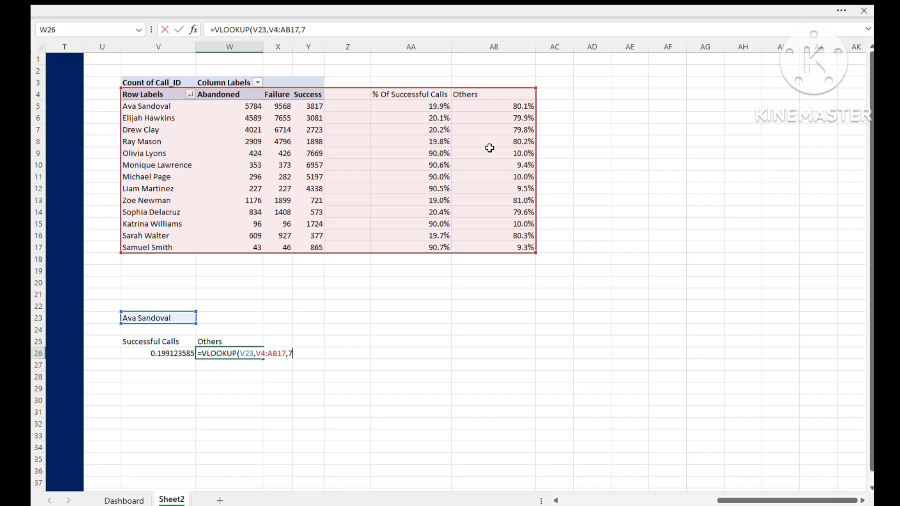
pyautogui.write('7,0)')
pyautogui.press('Return')
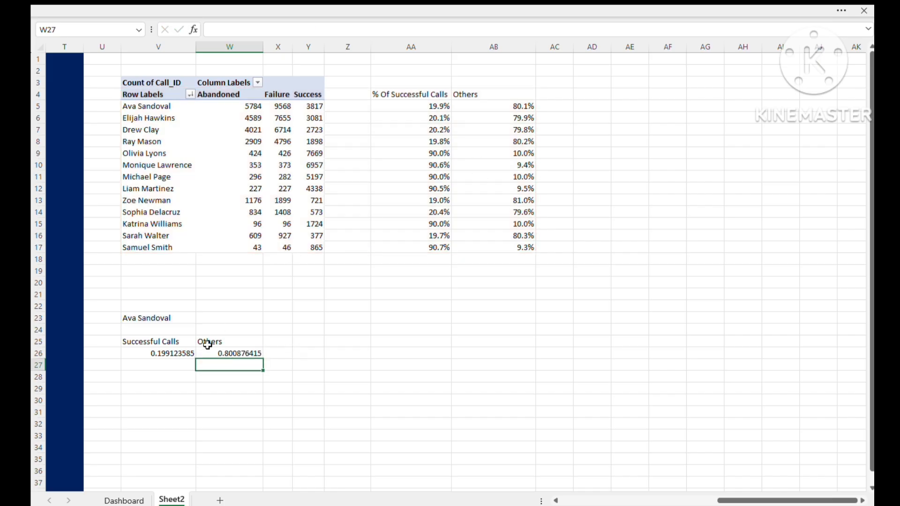
# - Format the lookup results in V26:W26 as percentages with two decimal places
pyautogui.moveTo(162, 355); pyautogui.dragTo(224, 353)
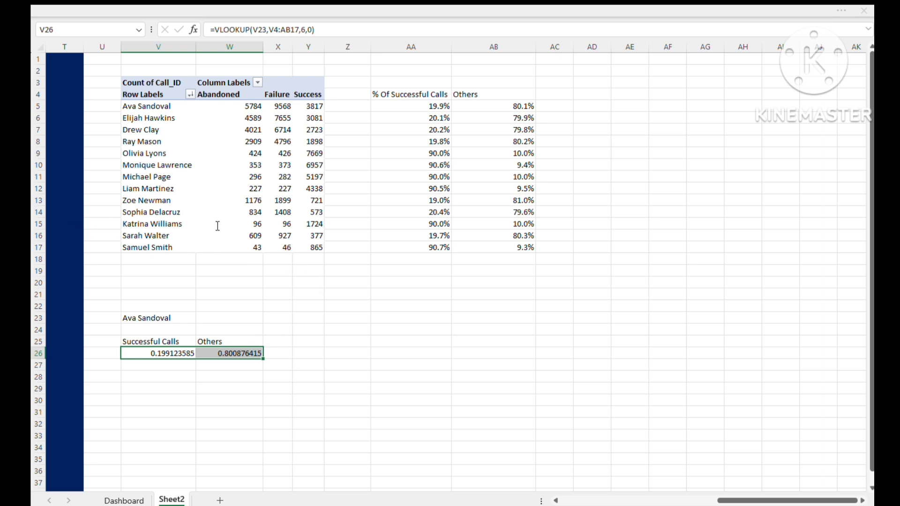
pyautogui.click(325, 419)
pyautogui.click(438, 400)
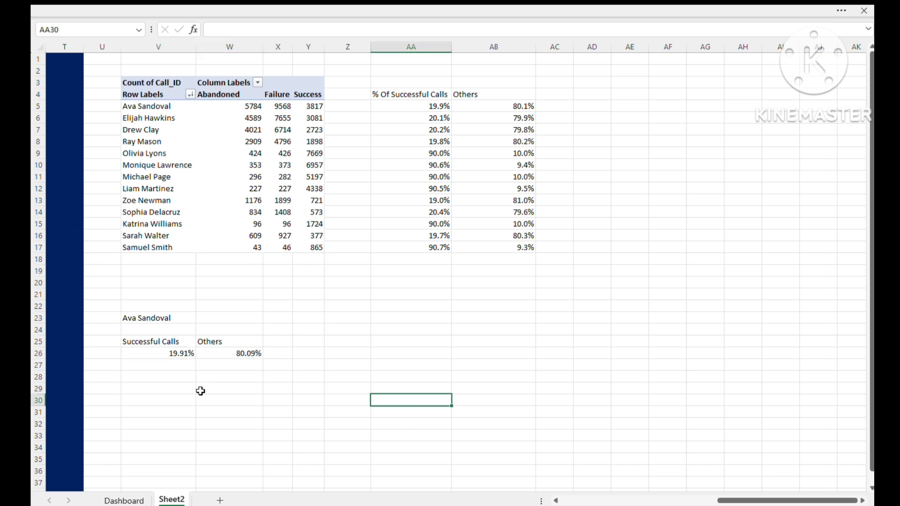
pyautogui.click(218, 389)
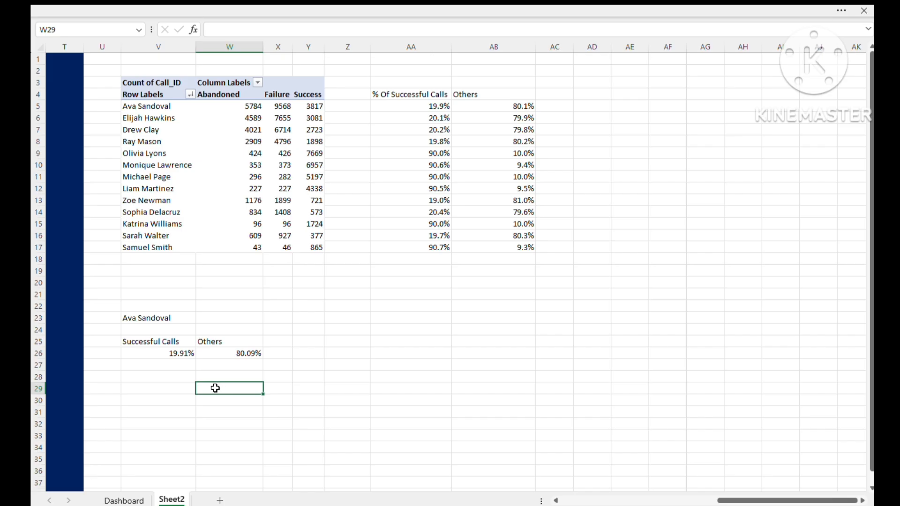
pyautogui.moveTo(148, 343); pyautogui.dragTo(204, 348)
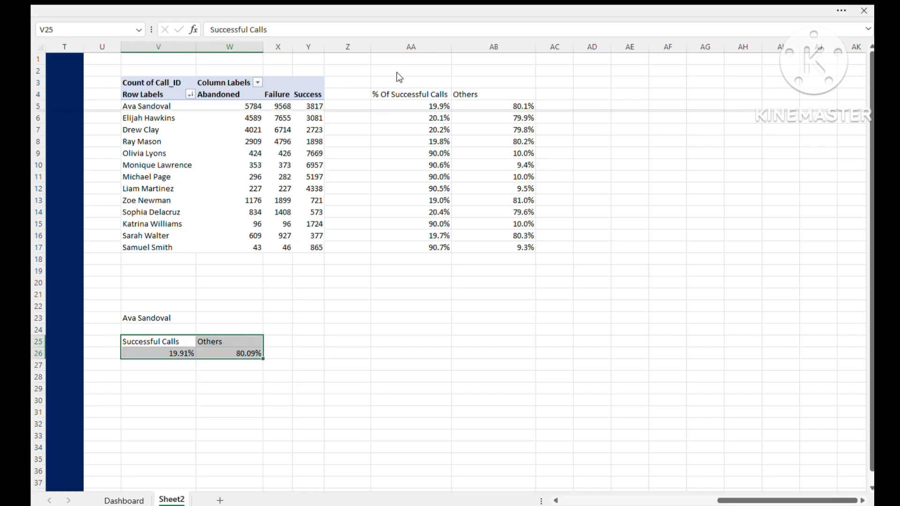
pyautogui.click(390, 59)
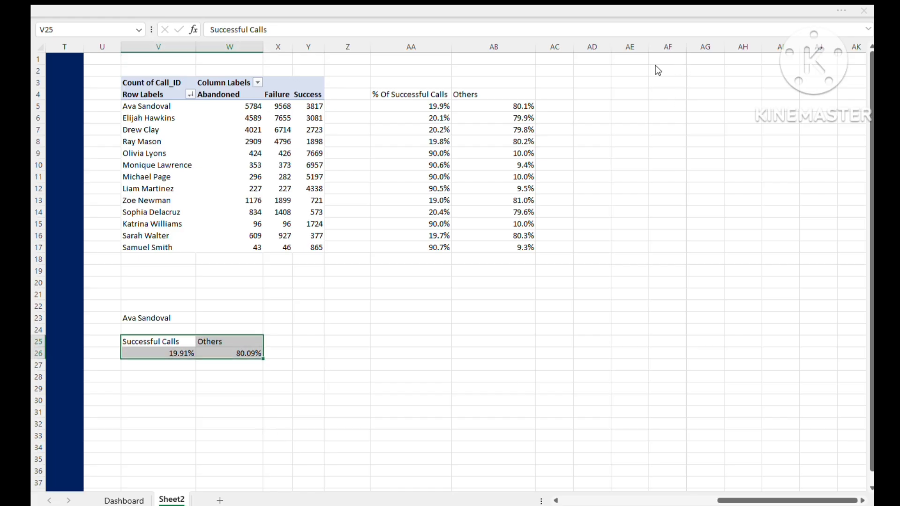
pyautogui.click(551, 306)
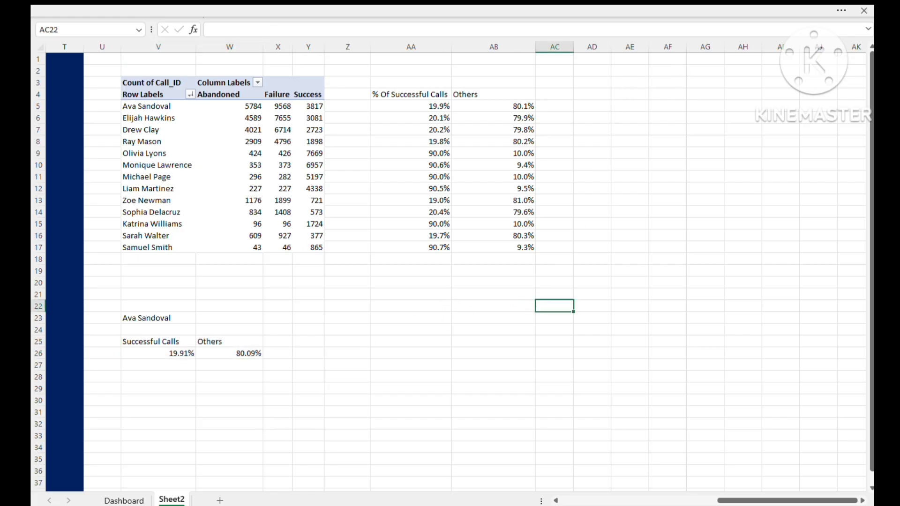
pyautogui.click(123, 500)
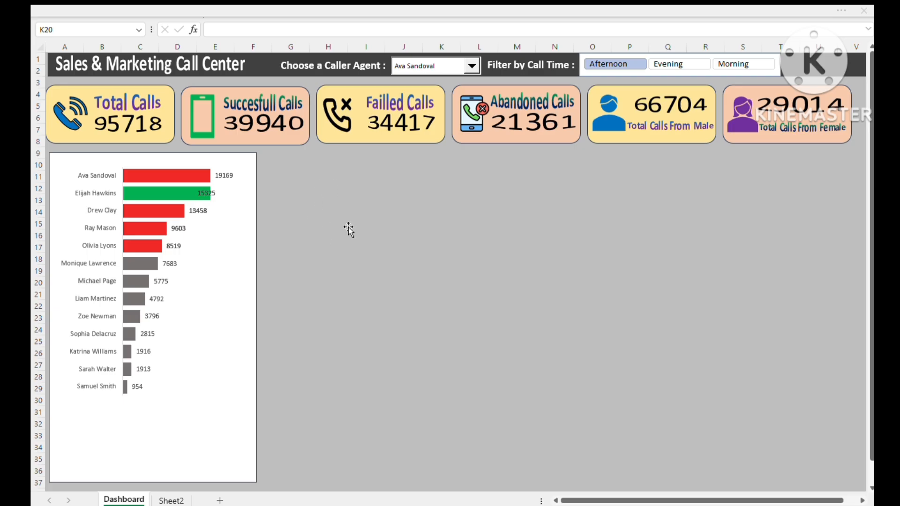
pyautogui.click(307, 190)
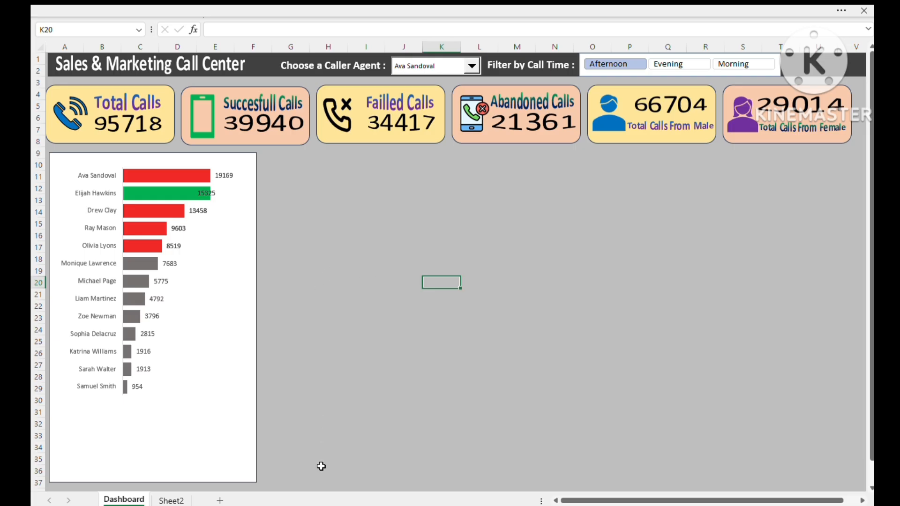
pyautogui.click(171, 501)
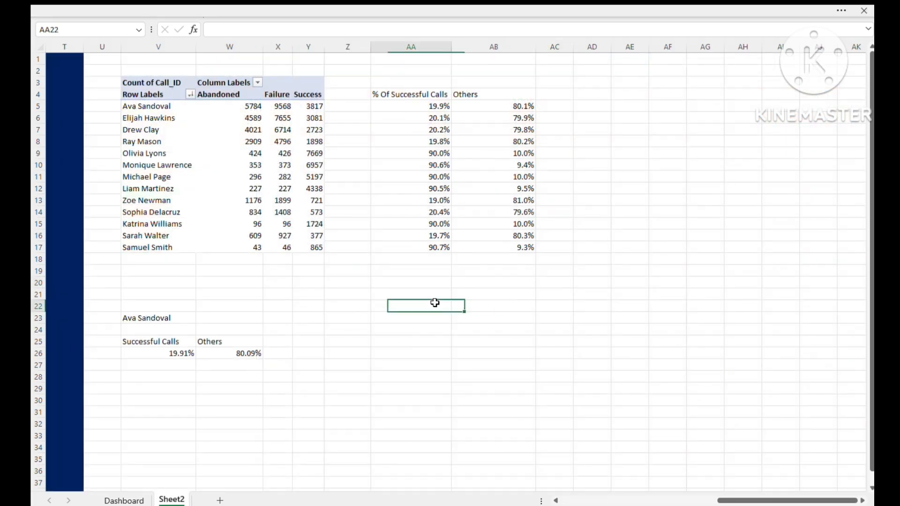
# - Insert a doughnut chart from V25:W26 on Sheet2 and shrink it to a compact size
pyautogui.moveTo(149, 345); pyautogui.dragTo(221, 353)
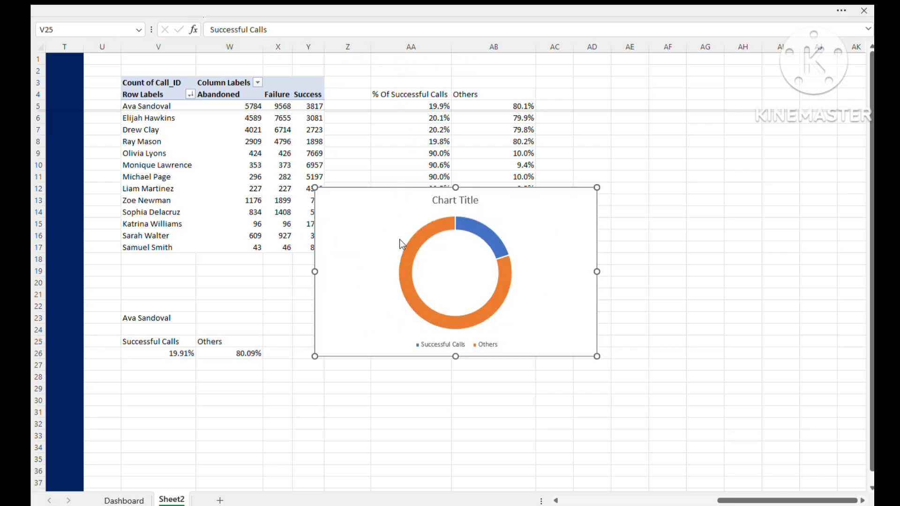
pyautogui.click(402, 244)
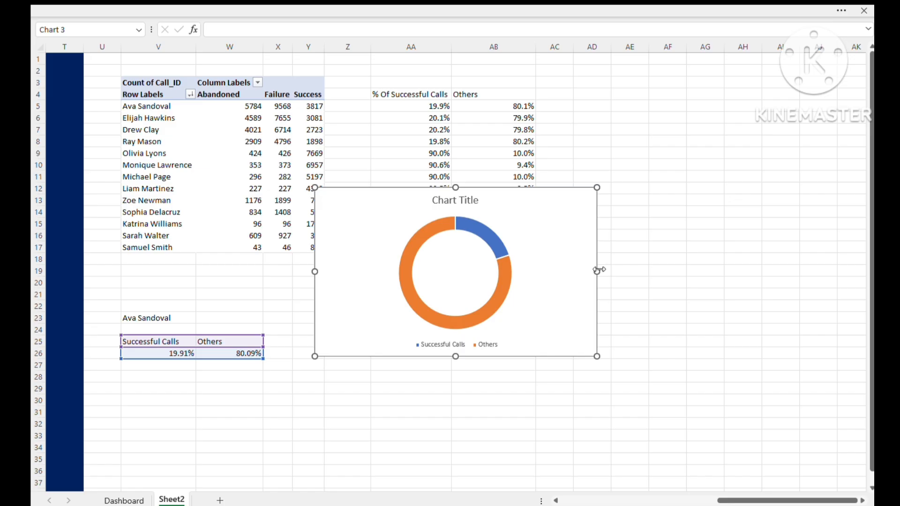
pyautogui.moveTo(596, 270); pyautogui.dragTo(487, 272)
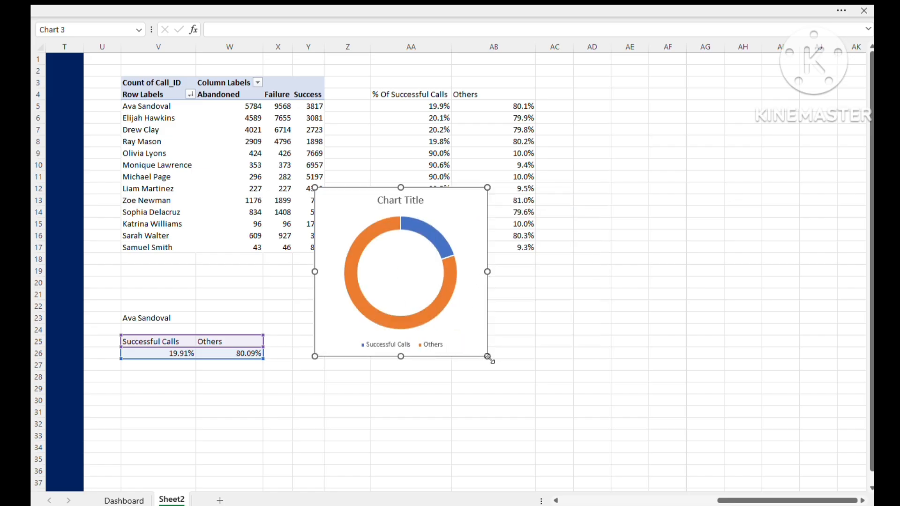
pyautogui.moveTo(488, 358); pyautogui.dragTo(473, 302)
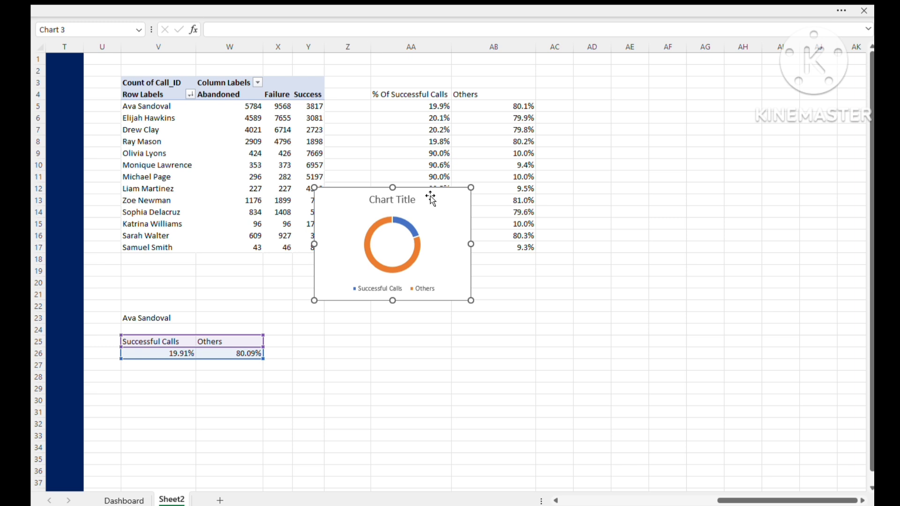
# - Move the doughnut chart from Sheet2 to the Dashboard sheet and place it just beside the agent bar chart, below the summary cards
pyautogui.hotkey('ctrl', 'x')
pyautogui.click(124, 501)
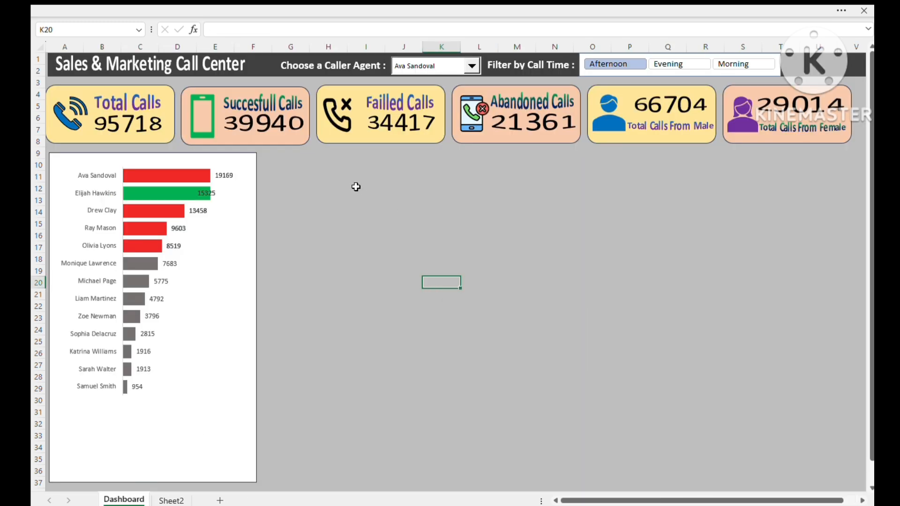
pyautogui.hotkey('ctrl', 'v')
pyautogui.moveTo(380, 190); pyautogui.dragTo(312, 165)
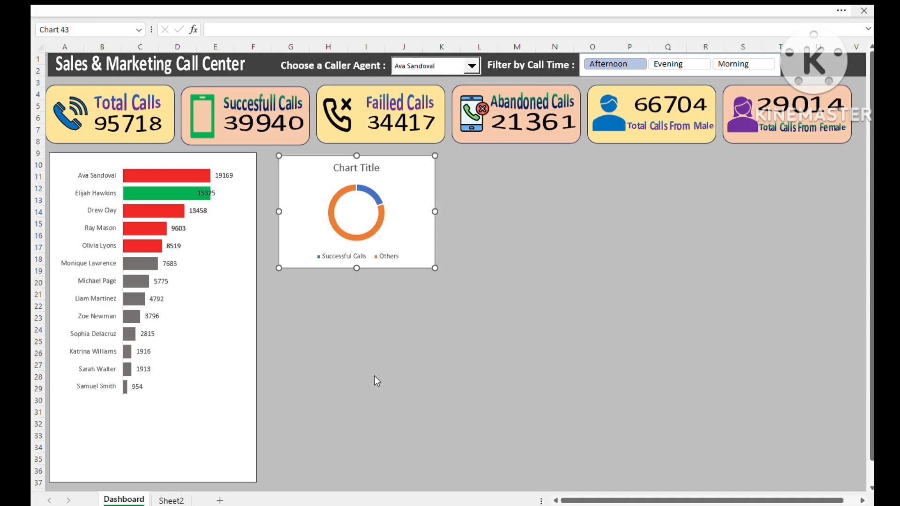
# - Duplicate the bar chart's white background rectangle beside the original and shrink the copy to frame the doughnut chart
pyautogui.click(255, 482)
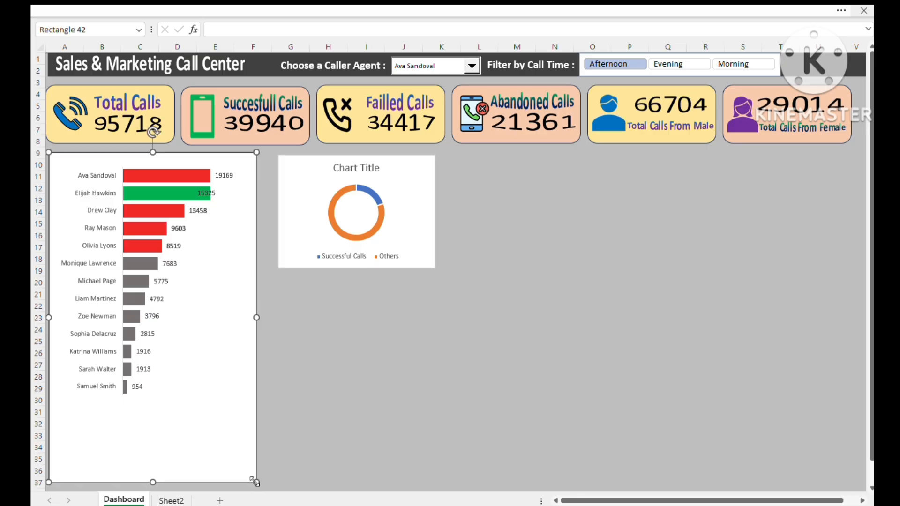
pyautogui.hotkey('ctrl', 'c')
pyautogui.hotkey('ctrl', 'v')
pyautogui.moveTo(261, 401); pyautogui.dragTo(468, 391)
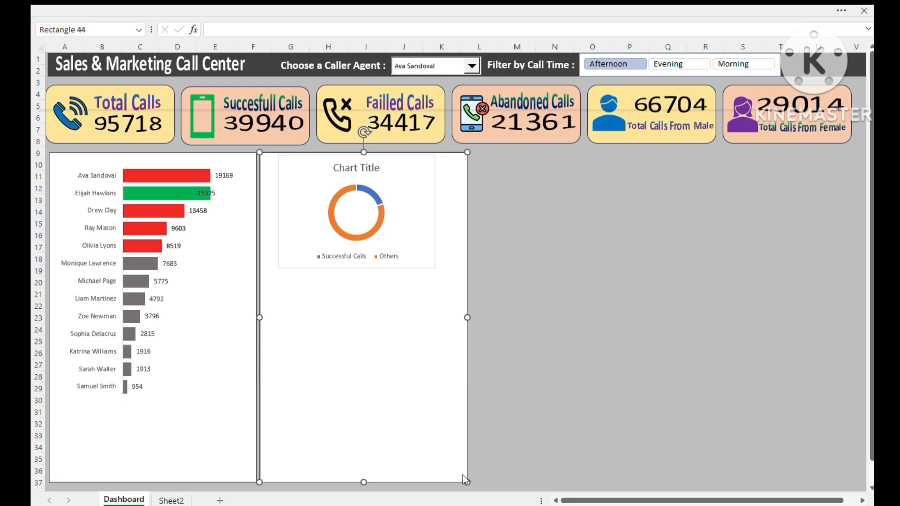
pyautogui.click(540, 446)
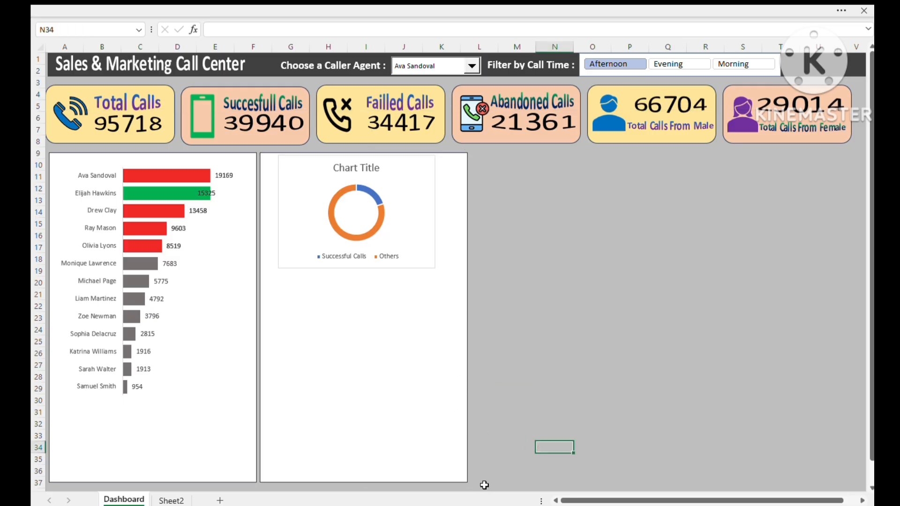
pyautogui.click(465, 488)
pyautogui.moveTo(468, 483); pyautogui.dragTo(460, 290)
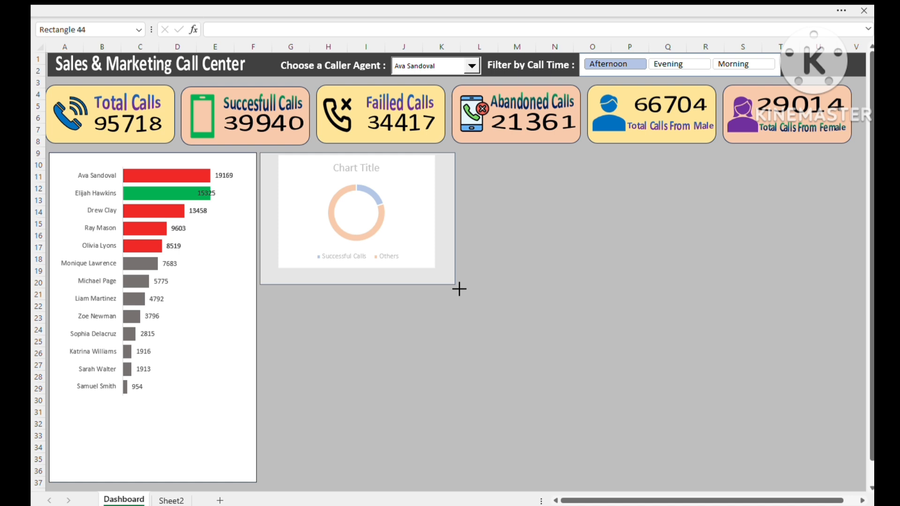
# - Delete the legend from the doughnut chart
pyautogui.click(379, 258)
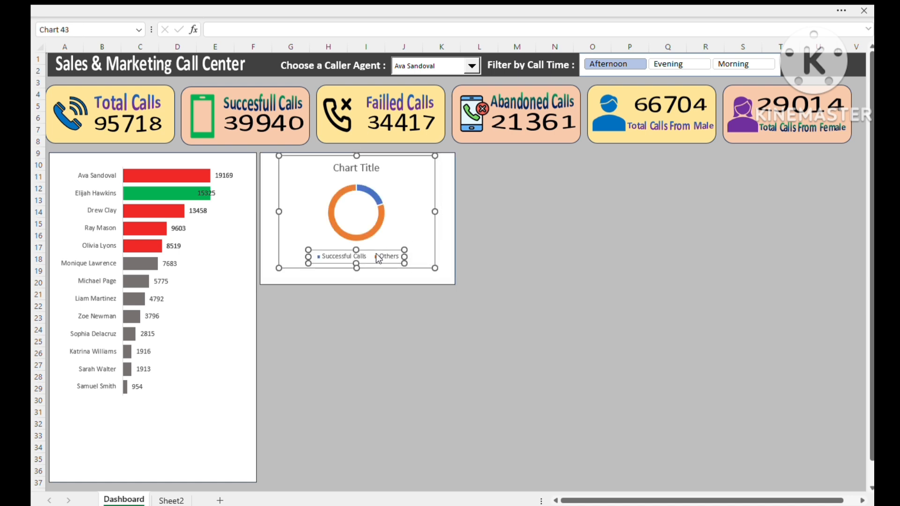
pyautogui.press('Delete')
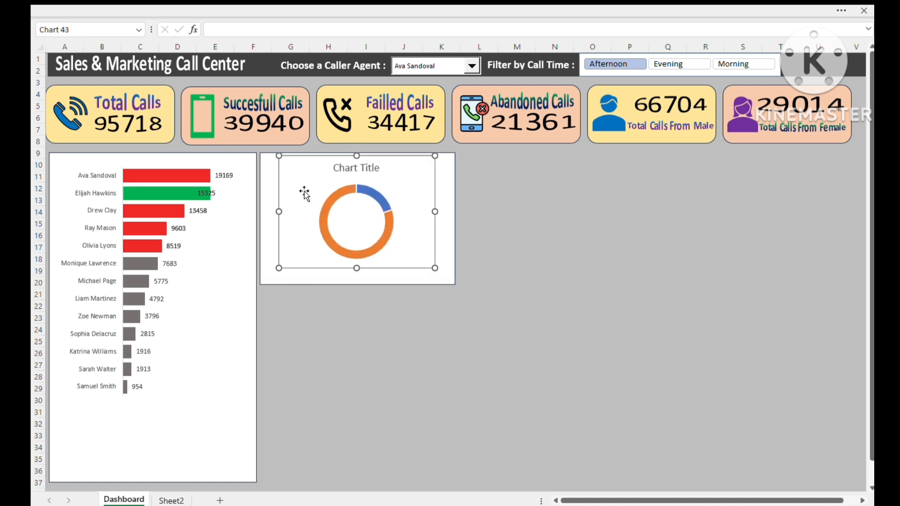
pyautogui.click(367, 167)
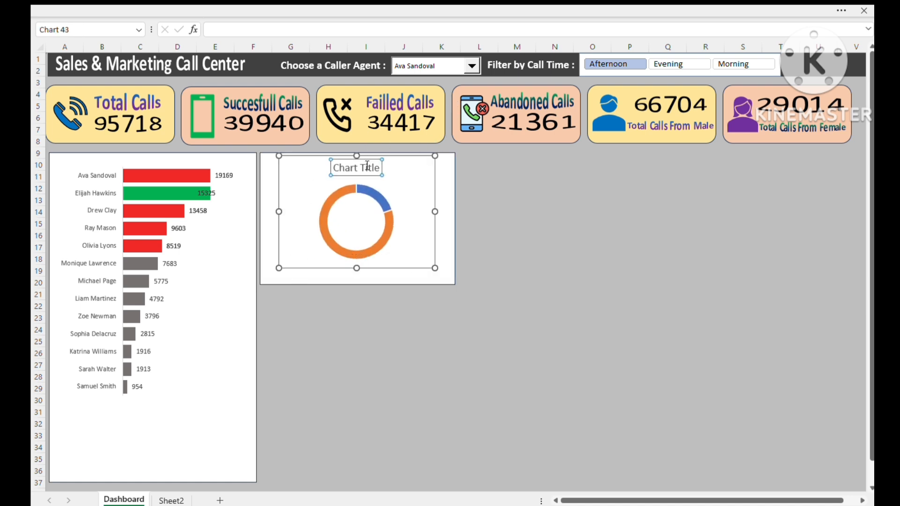
pyautogui.click(410, 163)
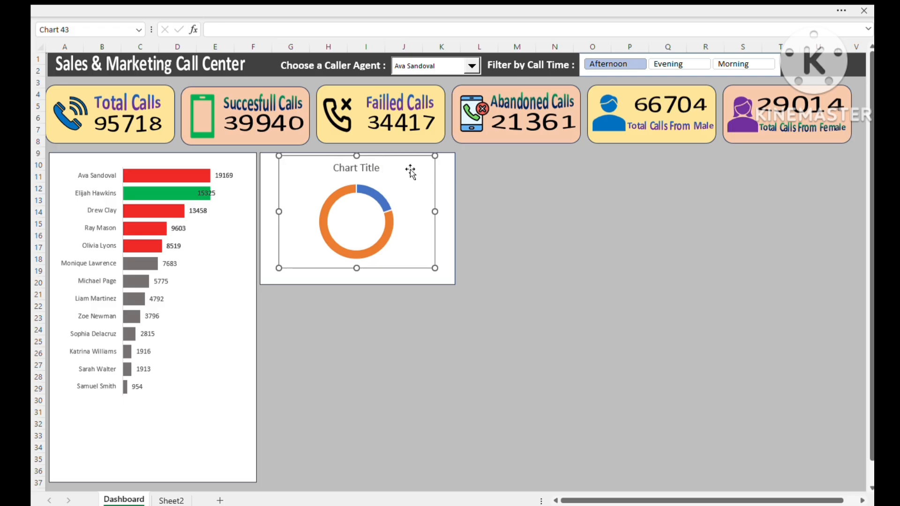
# - Set the doughnut chart area to no fill and no border line
pyautogui.doubleClick(411, 172)
pyautogui.click(712, 150)
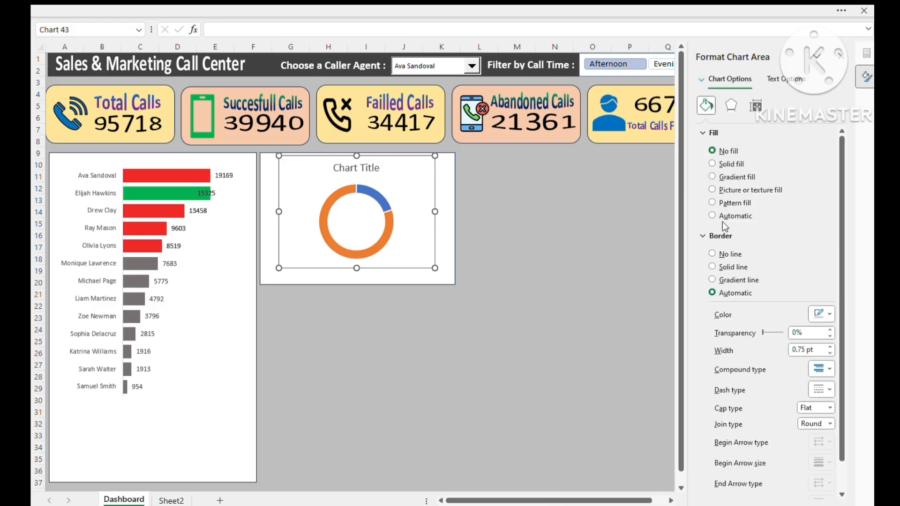
pyautogui.click(712, 254)
pyautogui.click(554, 317)
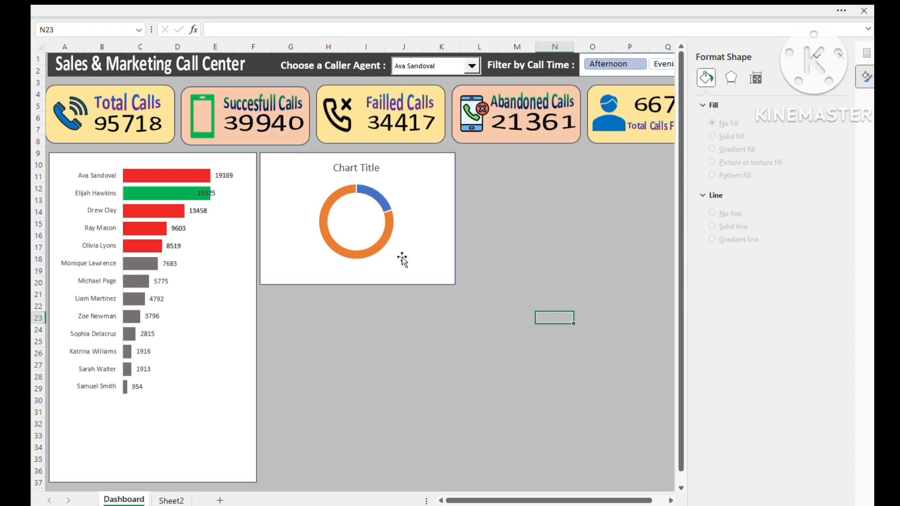
# - Shift the doughnut chart toward the left edge of its white panel and set the doughnut hole size to 58%
pyautogui.click(386, 236)
pyautogui.moveTo(402, 264); pyautogui.dragTo(368, 251)
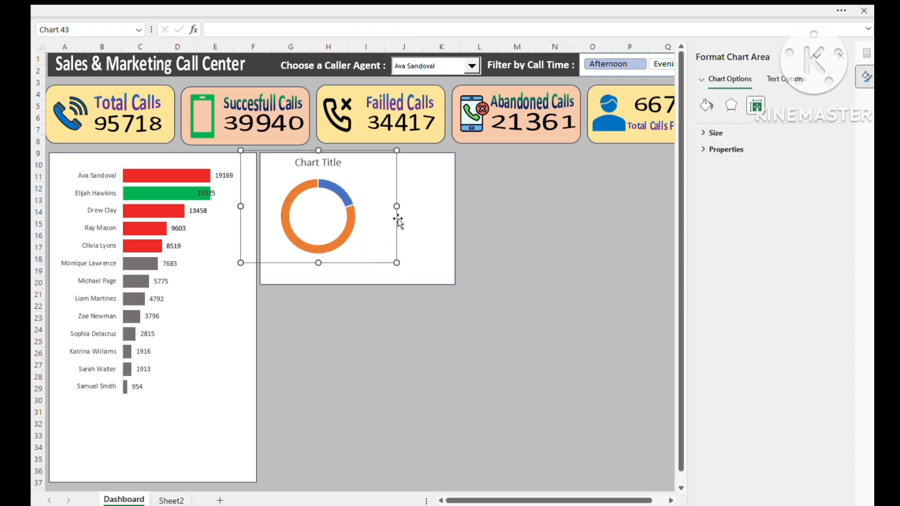
pyautogui.click(705, 106)
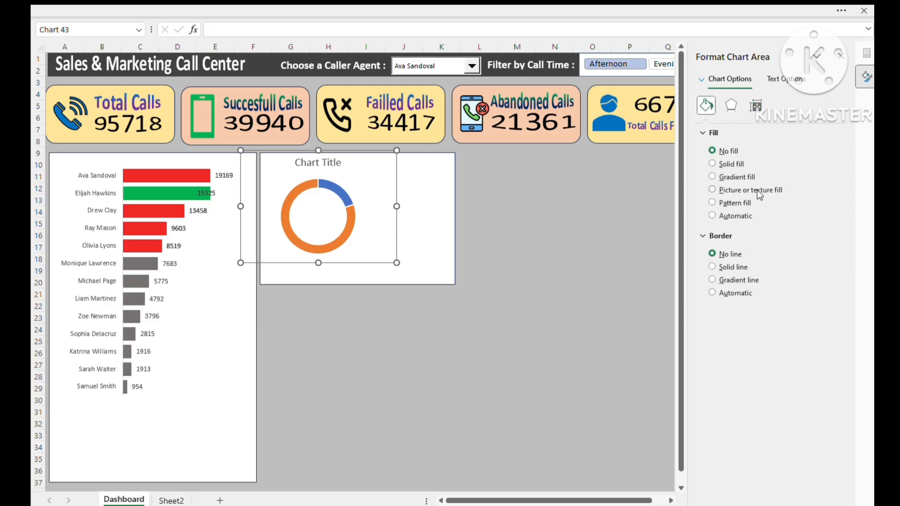
pyautogui.click(754, 105)
pyautogui.click(697, 129)
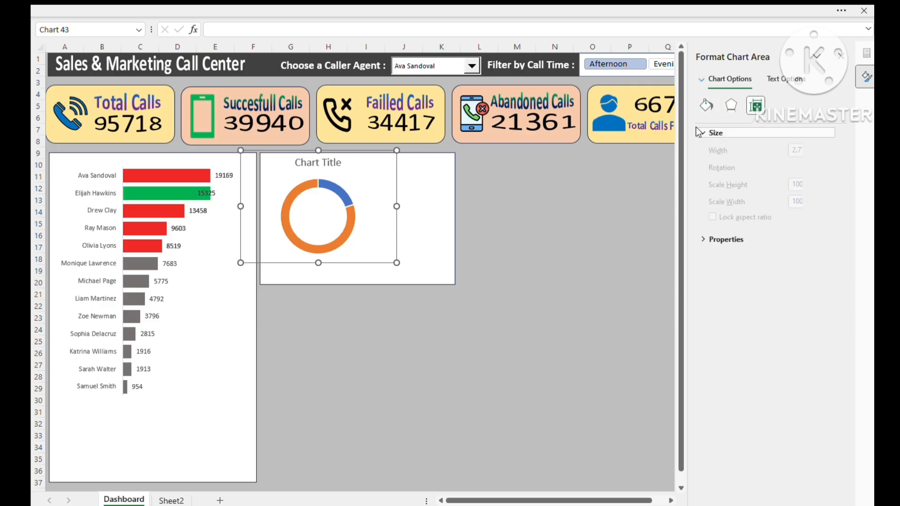
pyautogui.click(348, 221)
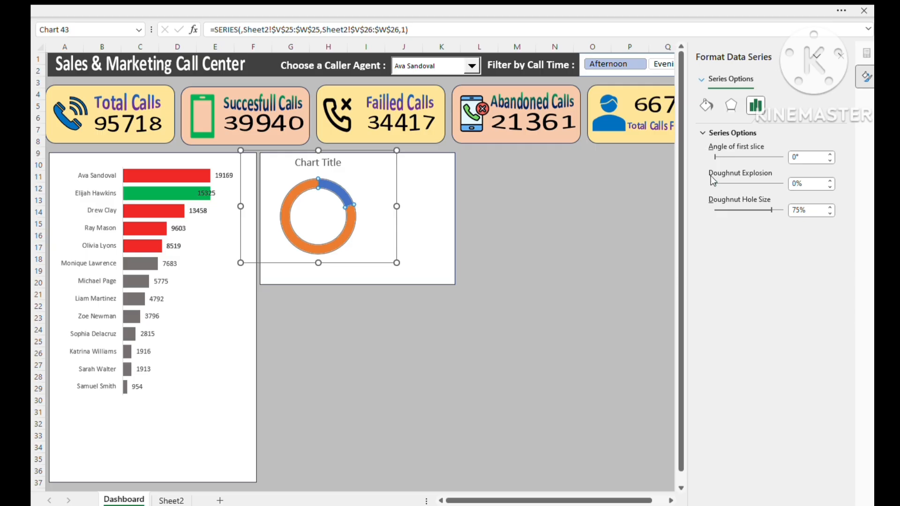
pyautogui.moveTo(768, 211)
pyautogui.mouseDown()
pyautogui.moveTo(752, 211)
pyautogui.moveTo(755, 201)
pyautogui.mouseUp()
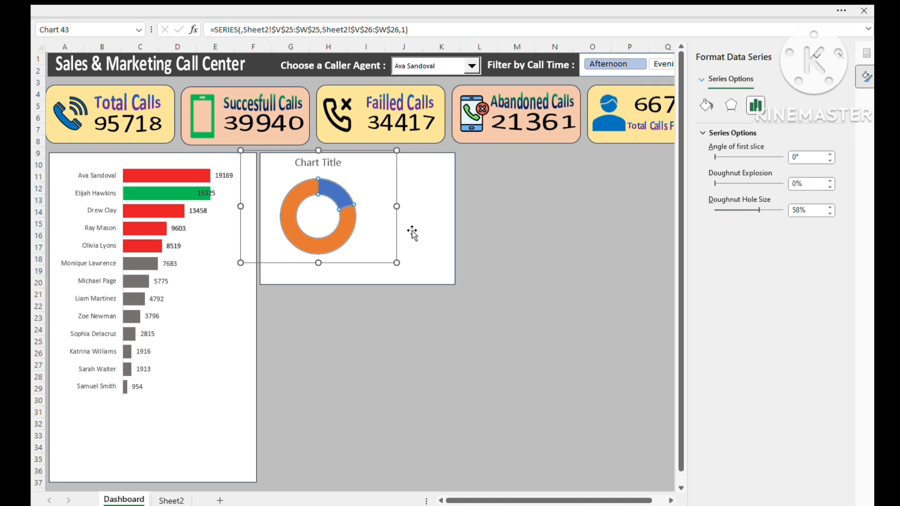
# - Delete the doughnut chart's title and resize the chart to about 2.26" high by 2.49" wide
pyautogui.click(329, 164)
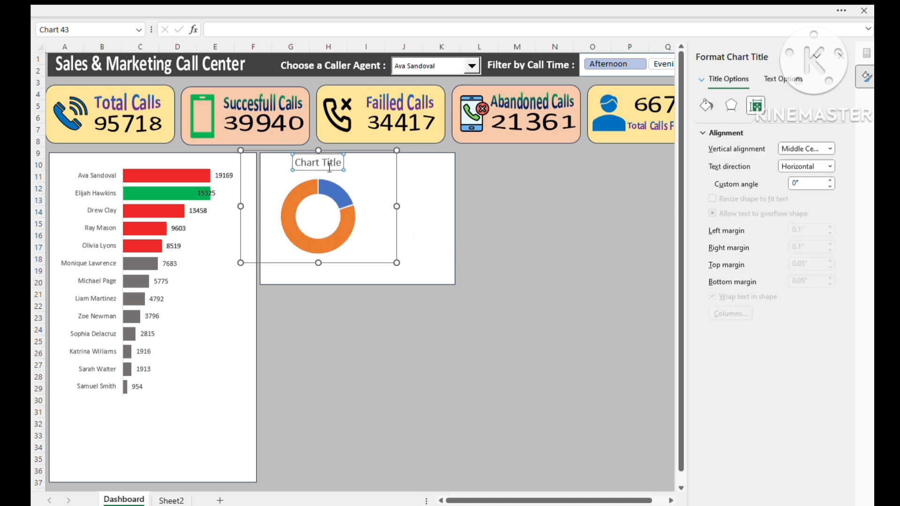
pyautogui.press('Delete')
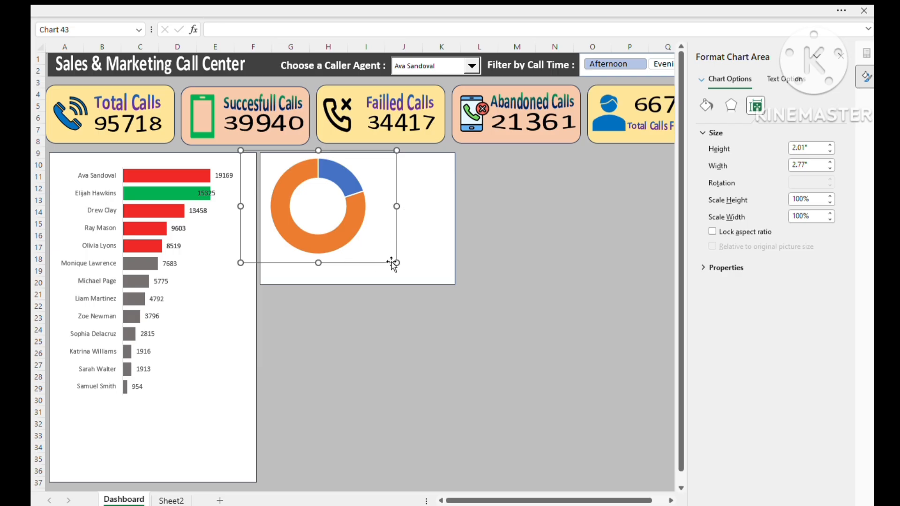
pyautogui.moveTo(397, 262); pyautogui.dragTo(381, 278)
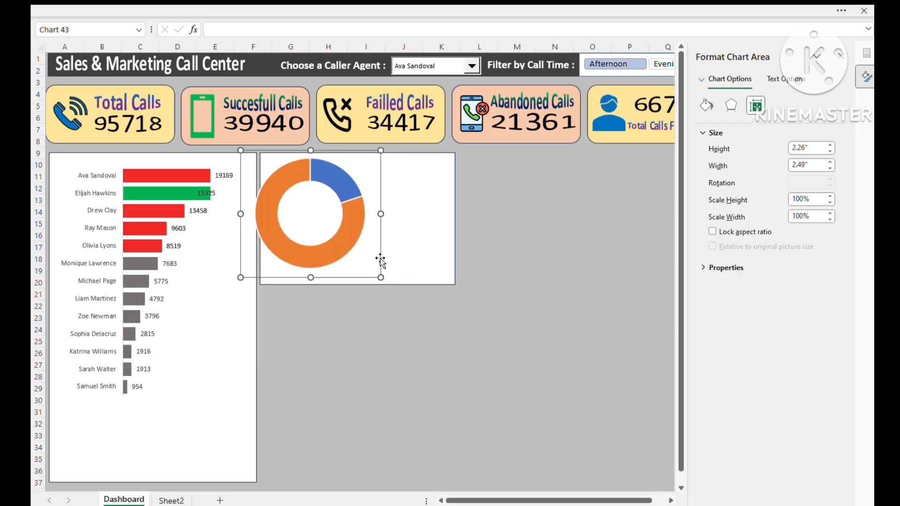
# - Nudge the doughnut's plot area right within the chart so the ring sits fully inside the white panel
pyautogui.click(358, 170)
pyautogui.moveTo(357, 162); pyautogui.dragTo(360, 160)
pyautogui.click(478, 327)
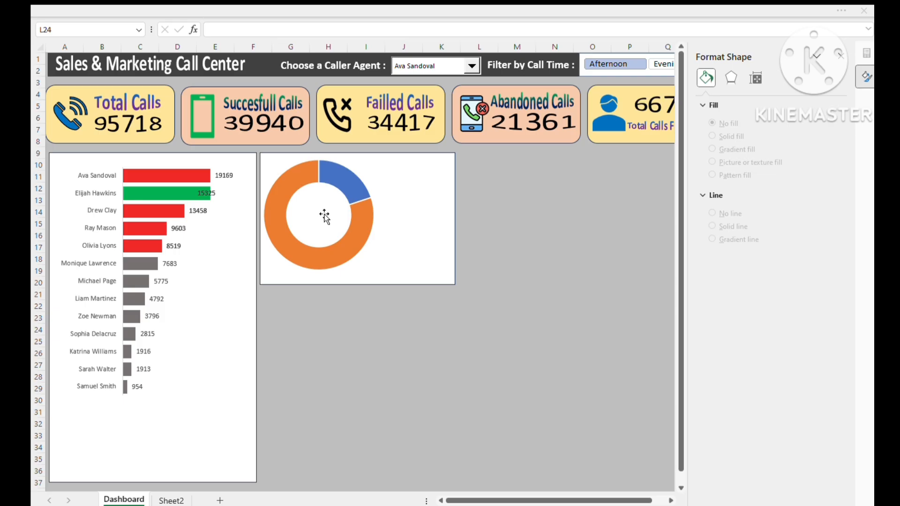
# - Fill the larger orange slice of the doughnut chart with solid green
pyautogui.click(358, 247)
pyautogui.click(358, 248)
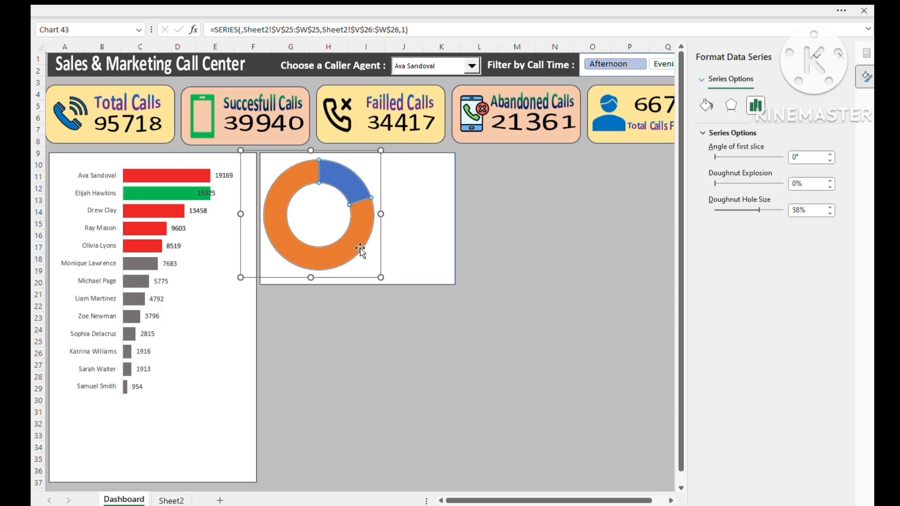
pyautogui.click(707, 106)
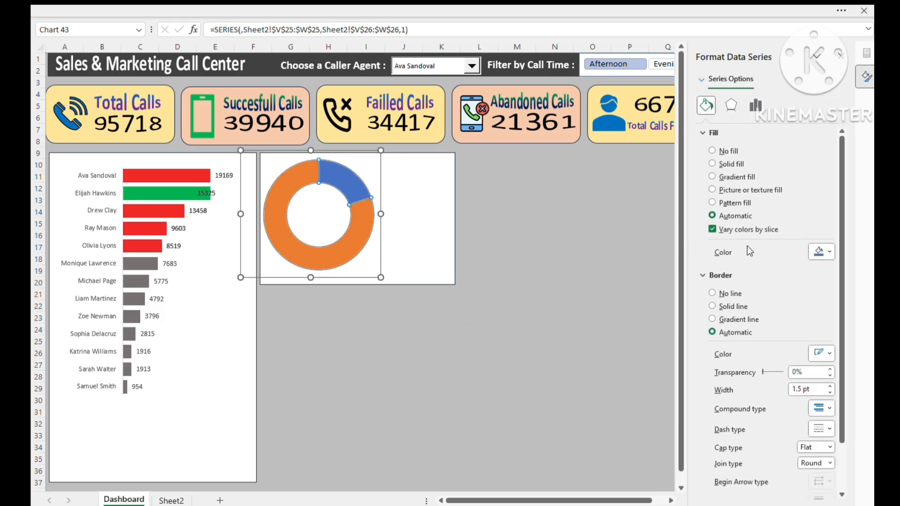
pyautogui.click(352, 243)
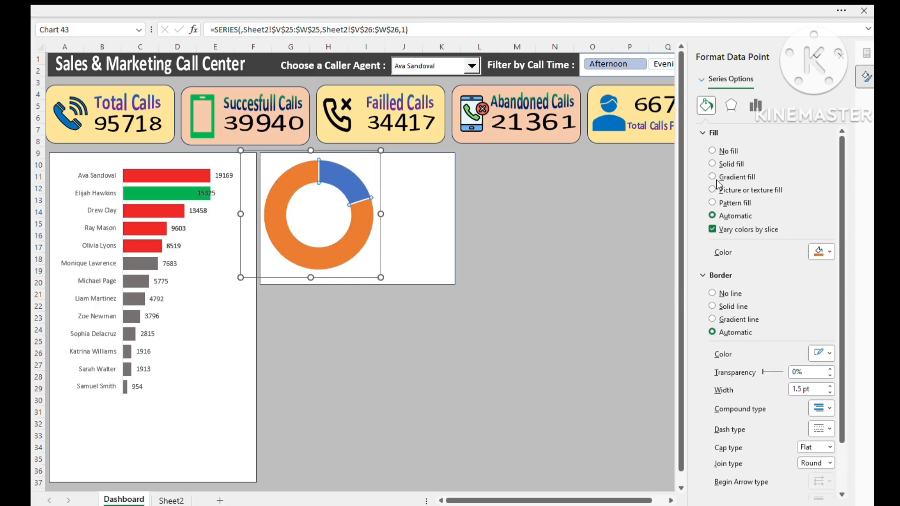
pyautogui.click(712, 163)
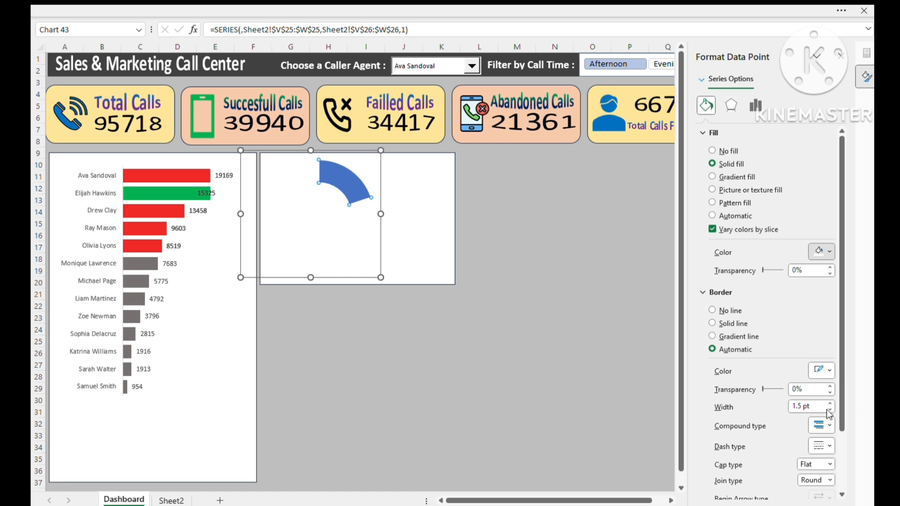
pyautogui.click(792, 429)
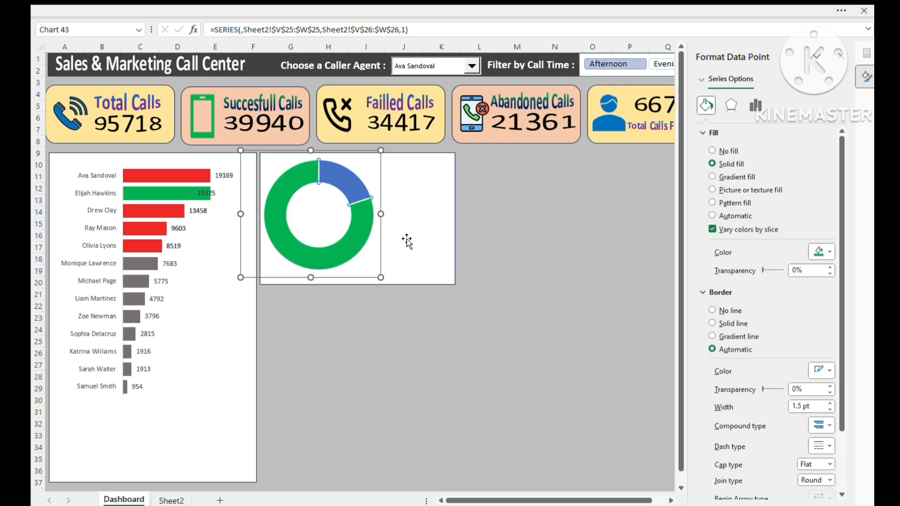
# - Fill the smaller blue slice of the doughnut chart with solid dark gray
pyautogui.click(349, 183)
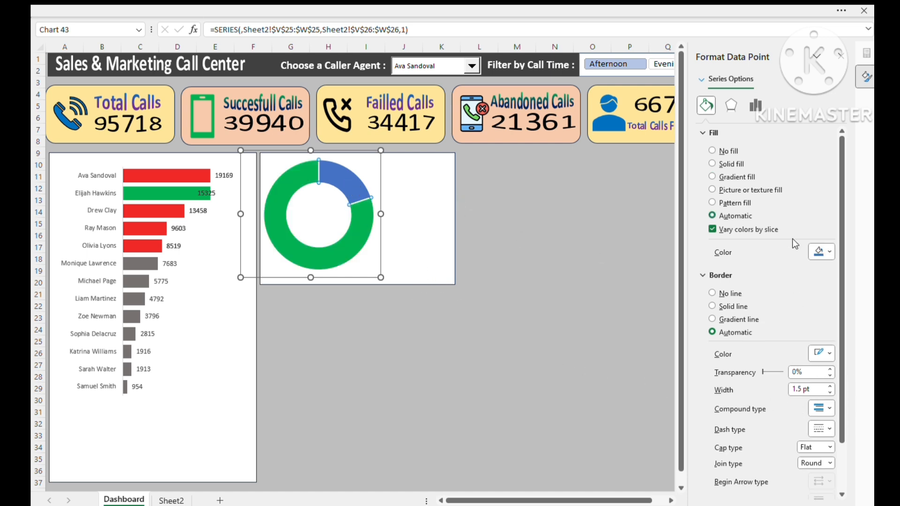
pyautogui.click(827, 252)
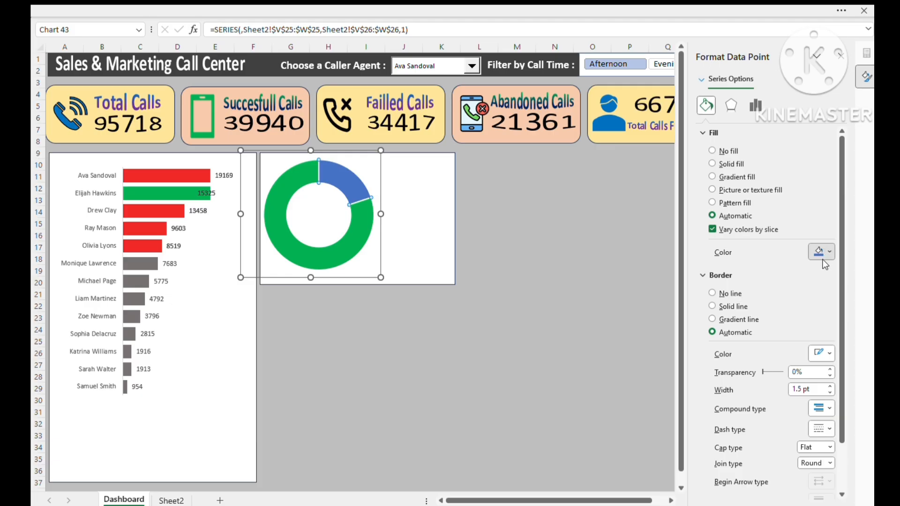
pyautogui.click(744, 362)
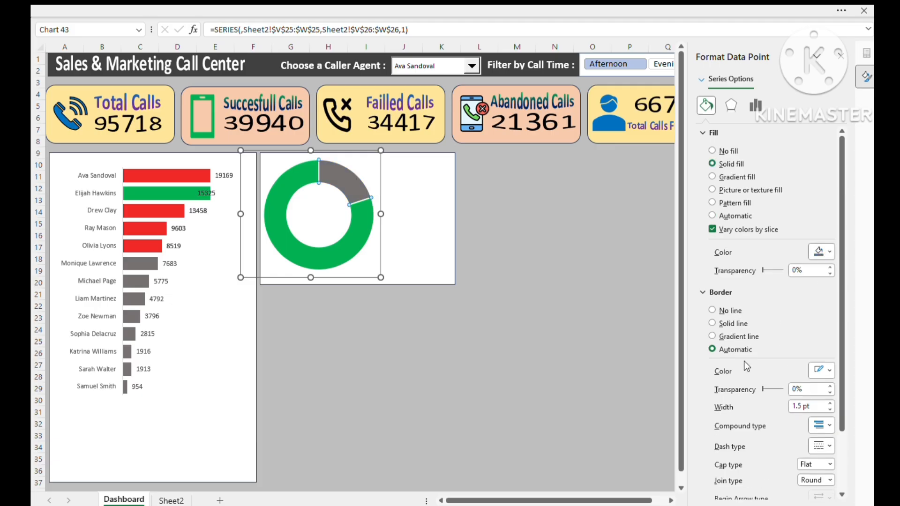
pyautogui.click(312, 326)
pyautogui.click(416, 225)
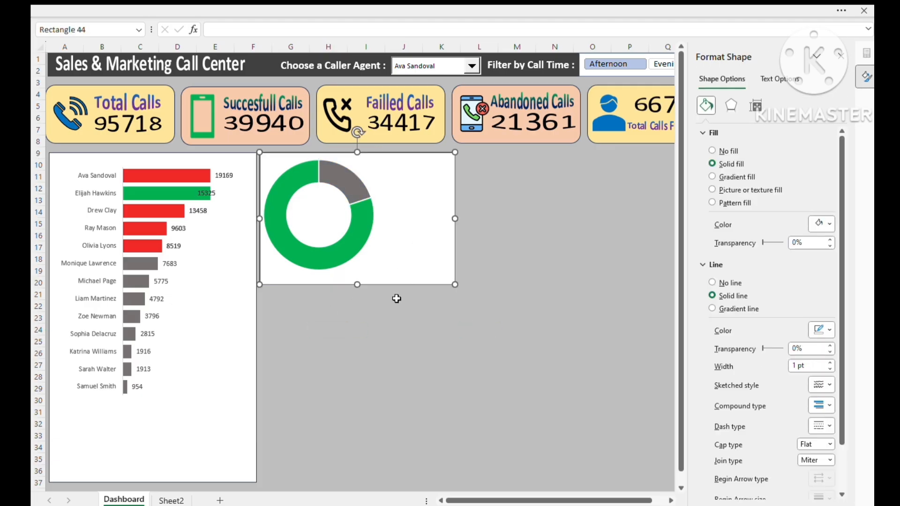
# - Review the Successful Calls and Others percentages on Sheet2 that feed the doughnut, and return to the Dashboard sheet
pyautogui.click(432, 488)
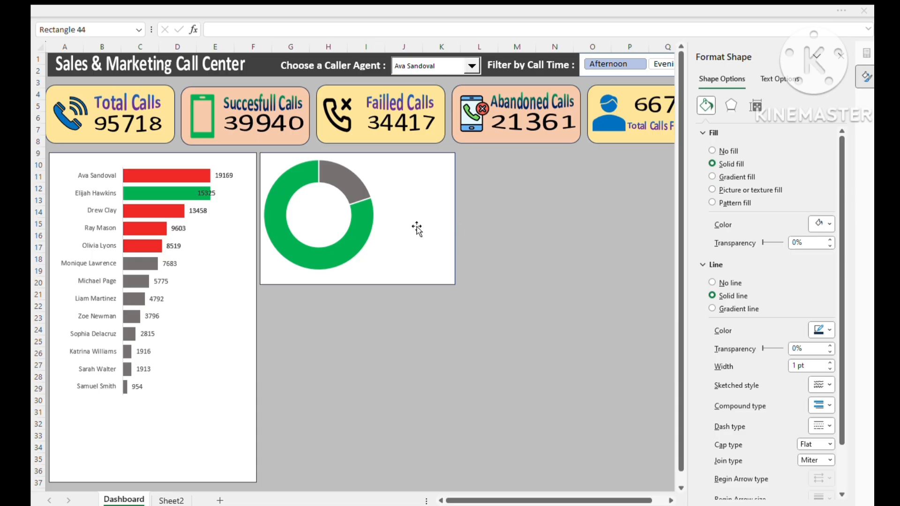
pyautogui.click(378, 219)
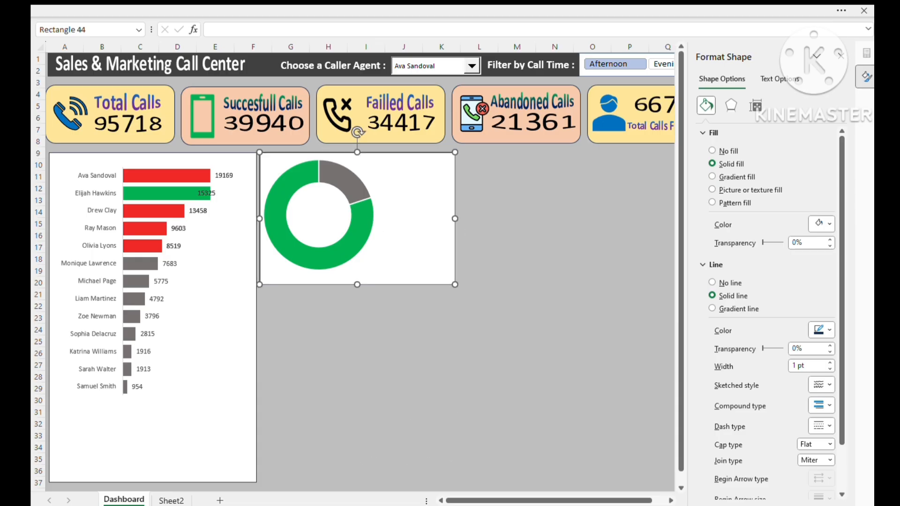
pyautogui.click(168, 500)
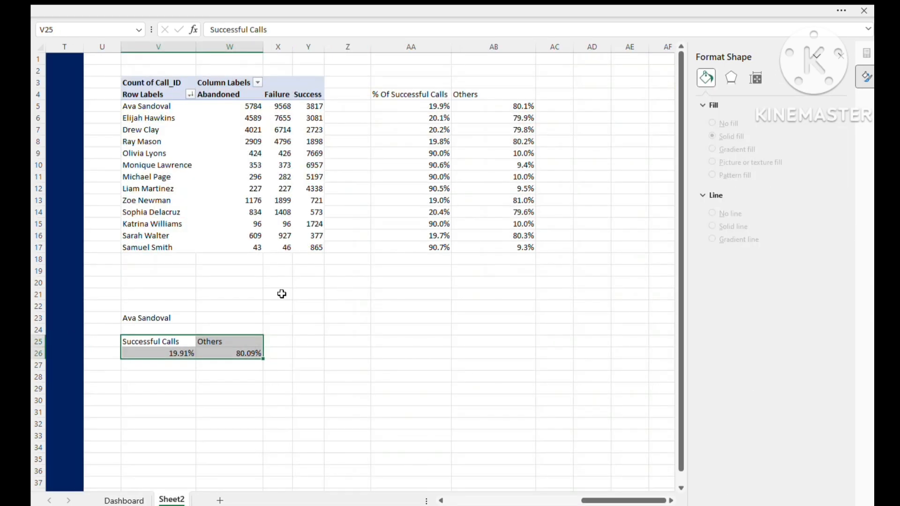
pyautogui.click(184, 376)
pyautogui.click(177, 354)
pyautogui.click(203, 399)
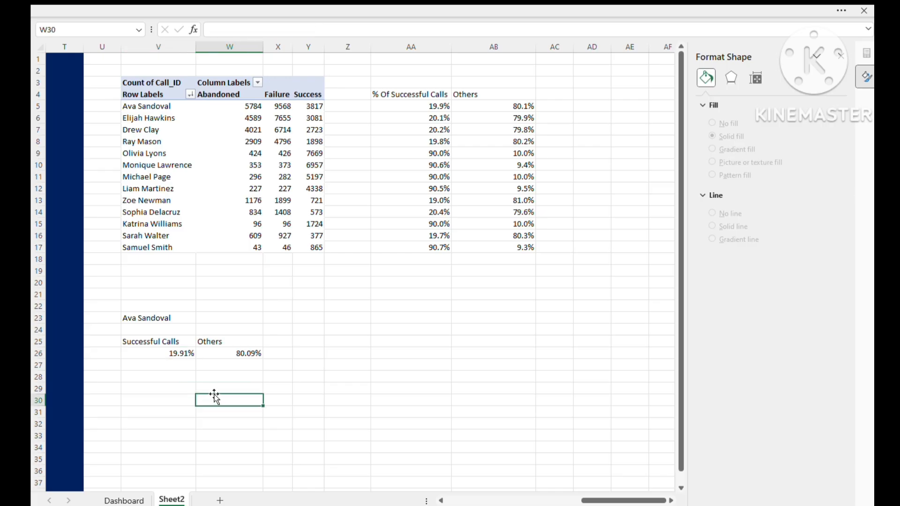
pyautogui.hotkey('alt', 'Tab')
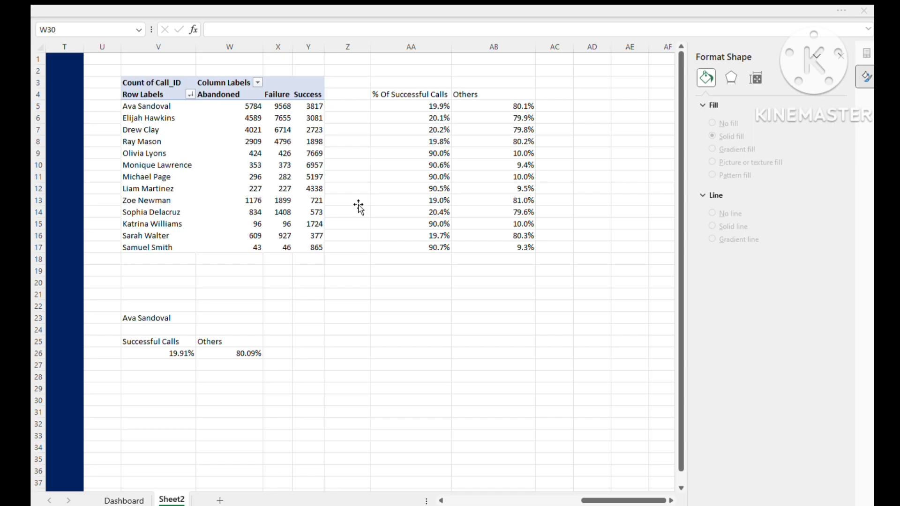
pyautogui.hotkey('alt', 'Tab')
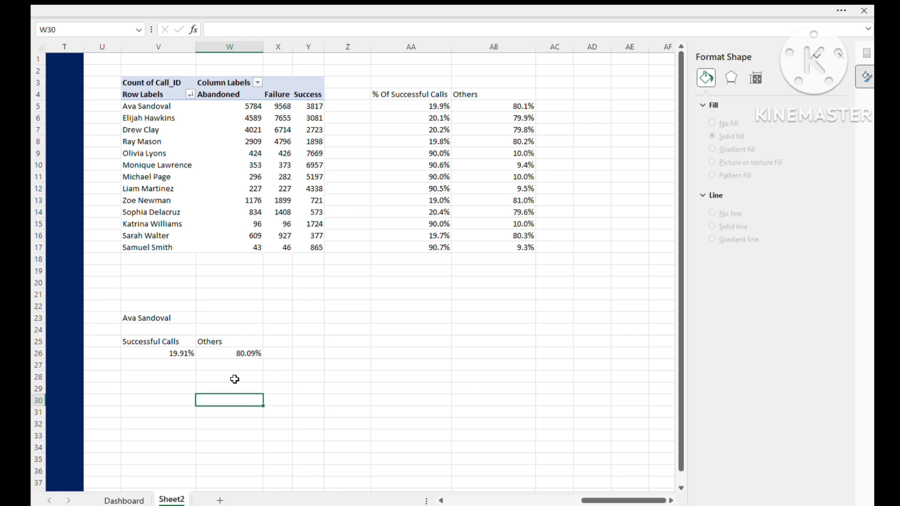
pyautogui.click(136, 500)
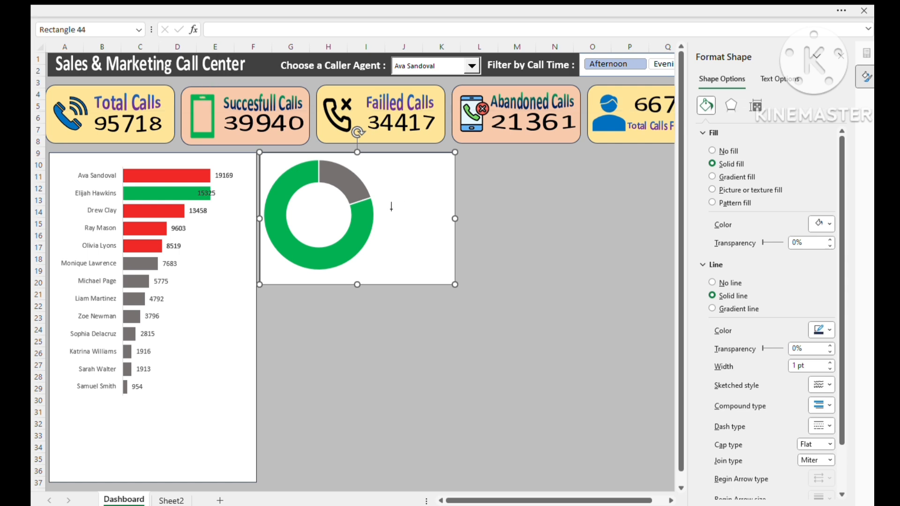
# - Draw a text box beside the doughnut ring inside the white panel and link it to =Sheet2!V26
pyautogui.moveTo(385, 191); pyautogui.dragTo(447, 234)
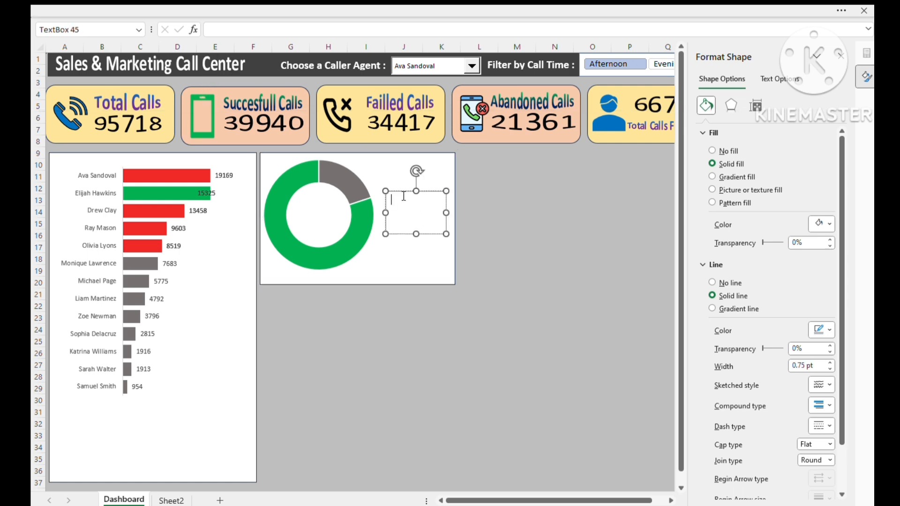
pyautogui.click(251, 30)
pyautogui.click(171, 501)
pyautogui.click(171, 358)
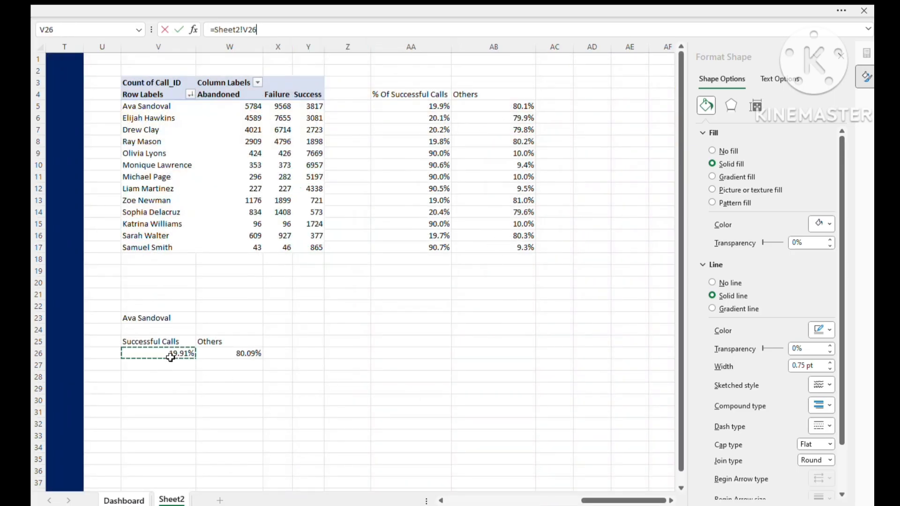
pyautogui.press('Return')
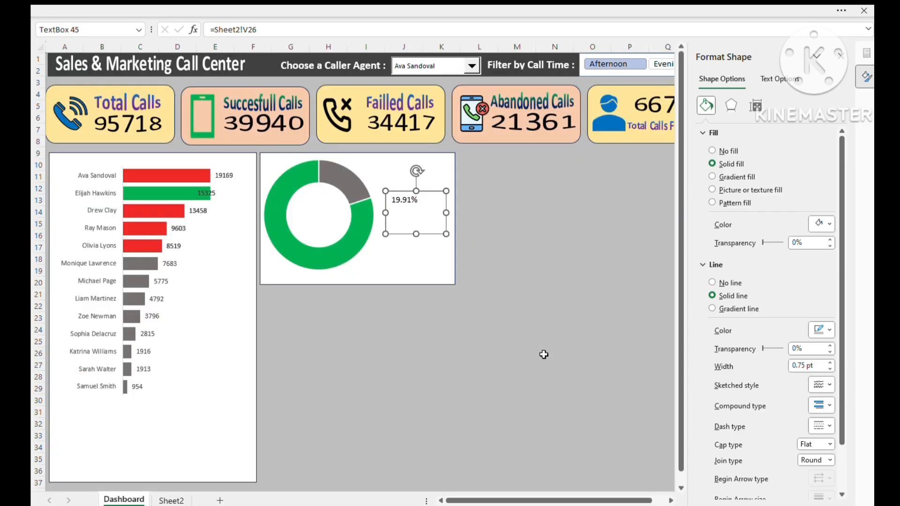
# - Enlarge and bold the linked percentage text, and apply a text transform that stretches it to fill its box
pyautogui.doubleClick(398, 200)
pyautogui.hotkey('ctrl', 'shift', '.')
pyautogui.hotkey('ctrl', 'shift', '.')
pyautogui.hotkey('ctrl', 'shift', '.')
pyautogui.hotkey('ctrl', 'shift', '.')
pyautogui.hotkey('ctrl', 'shift', '.')
pyautogui.hotkey('ctrl', 'shift', '.')
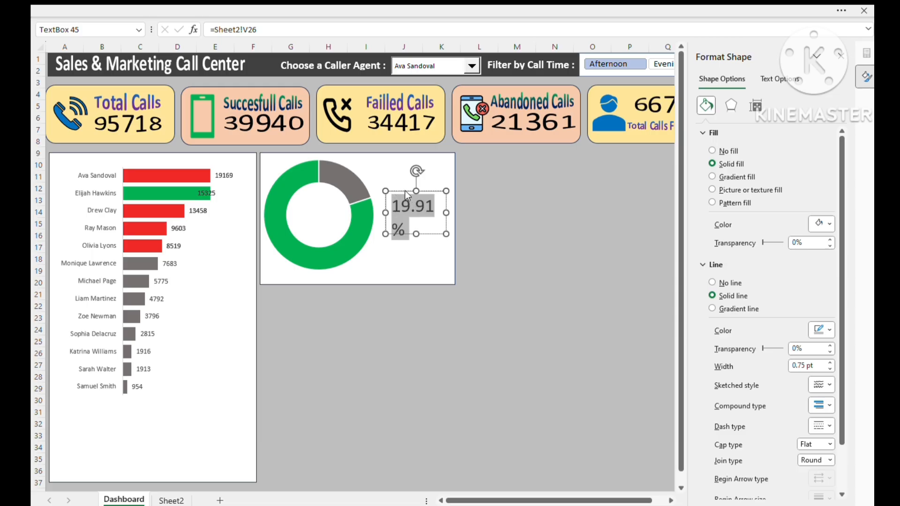
pyautogui.hotkey('ctrl', 'shift', ',')
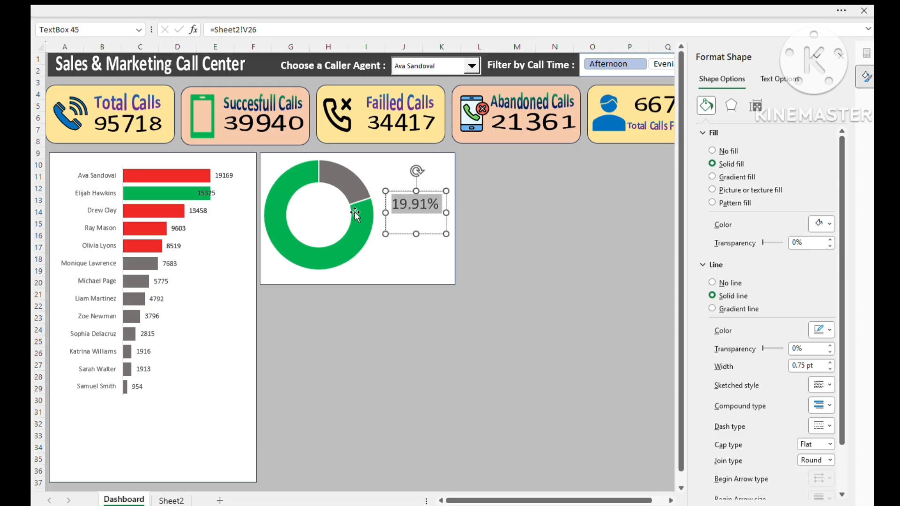
pyautogui.hotkey('ctrl', 'b')
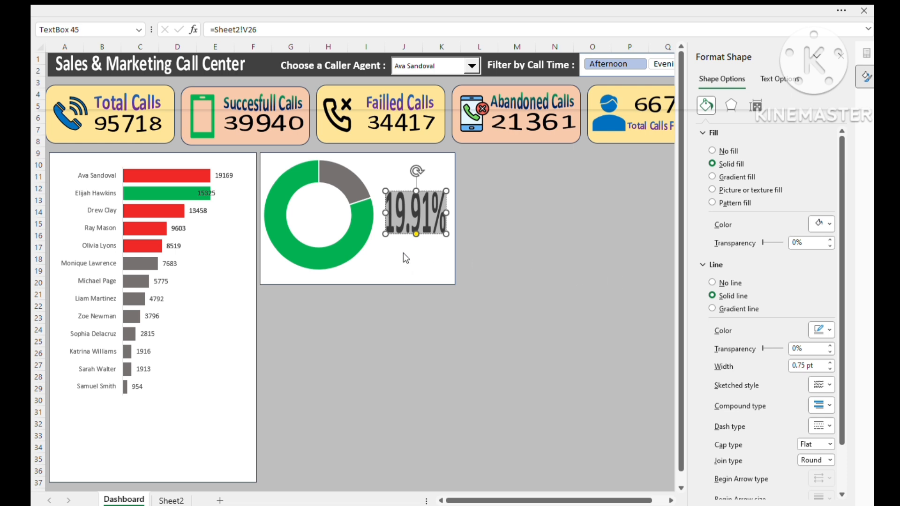
# - Set the percentage text box to no fill and no line
pyautogui.click(419, 249)
pyautogui.click(415, 233)
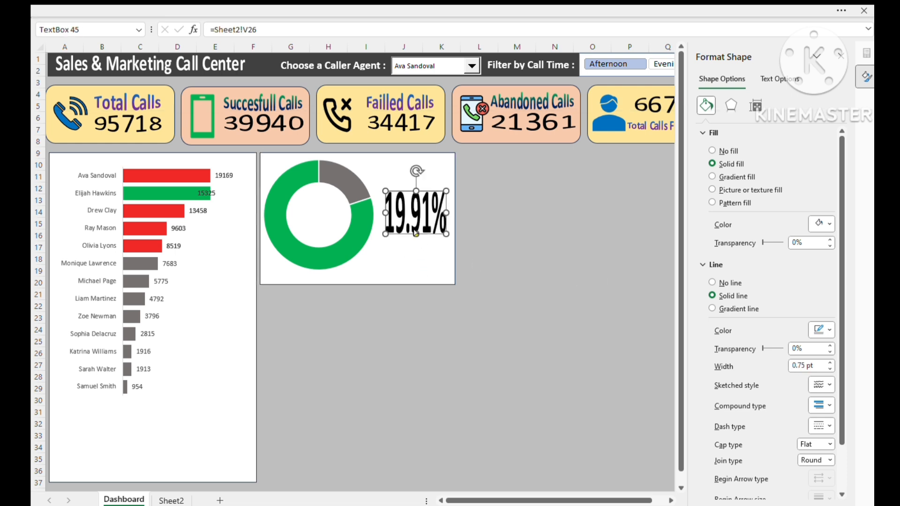
pyautogui.click(711, 151)
pyautogui.click(712, 240)
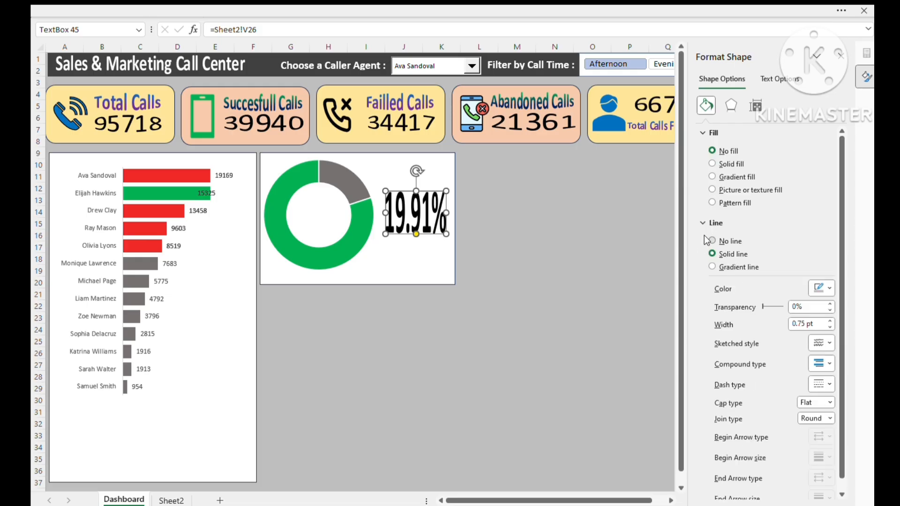
# - Change the font color of the percentage text beside the doughnut to green
pyautogui.click(384, 271)
pyautogui.click(406, 230)
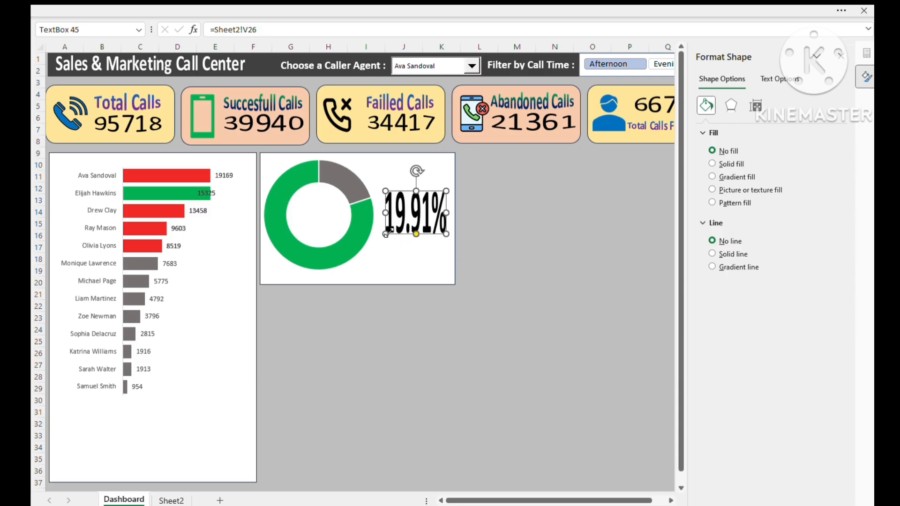
pyautogui.click(418, 212)
pyautogui.hotkey('ctrl', 'a')
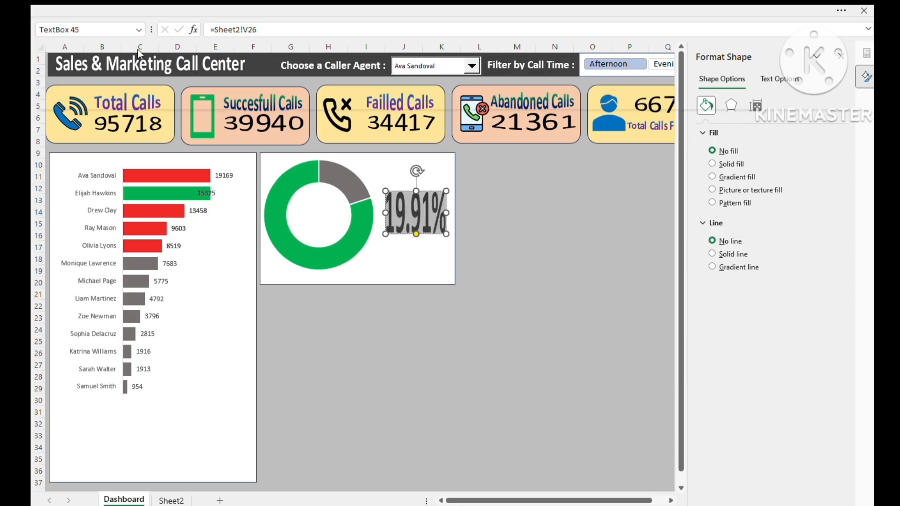
pyautogui.click(170, 87)
pyautogui.click(245, 282)
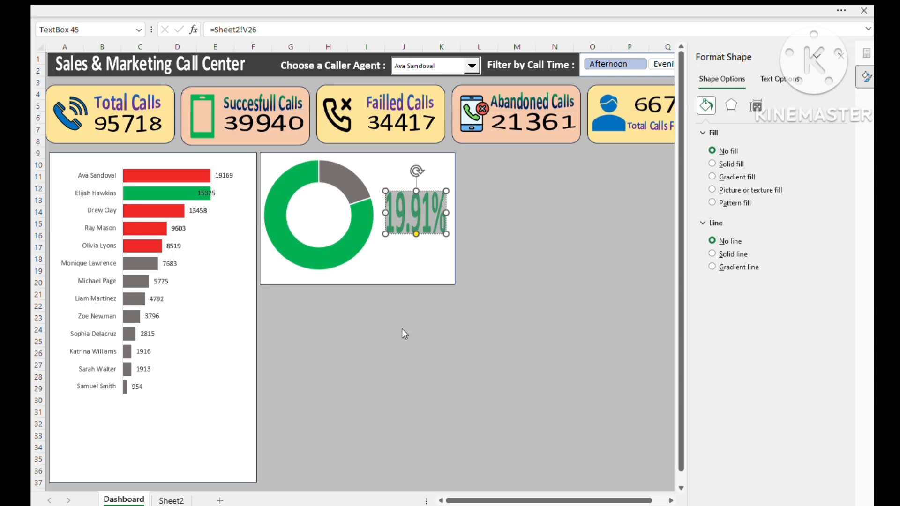
pyautogui.click(436, 274)
pyautogui.click(483, 330)
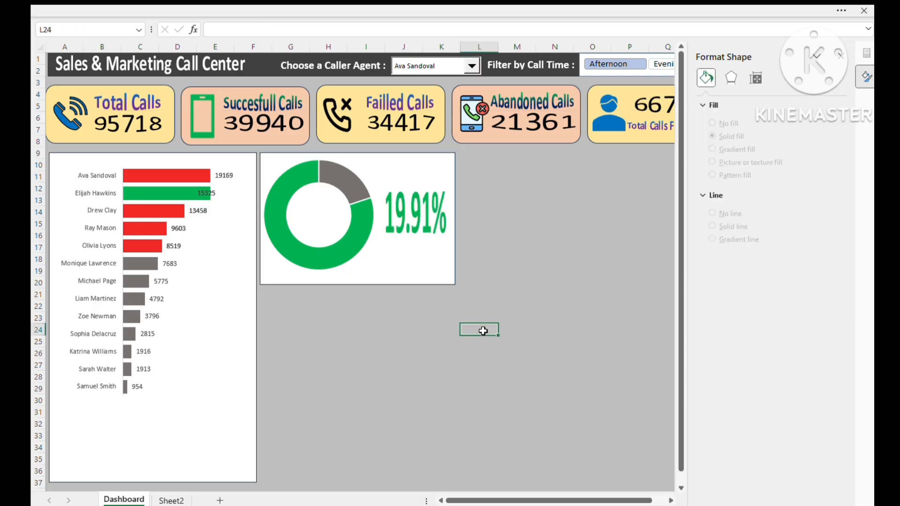
# - Paste the "Calls Were Successfull" text box from the Sales Dashboard - Copy workbook and place it directly below the percentage
pyautogui.hotkey('alt', 'Tab')
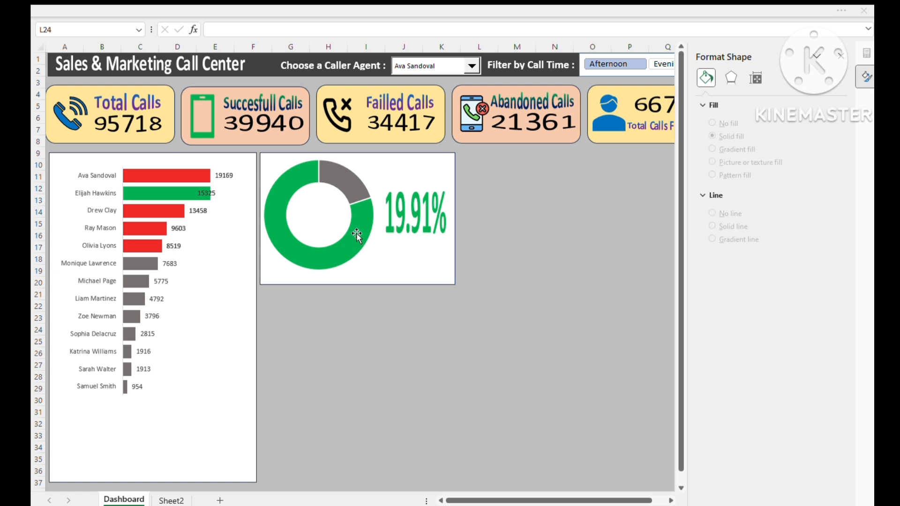
pyautogui.hotkey('alt', 'Tab')
pyautogui.click(398, 247)
pyautogui.click(404, 307)
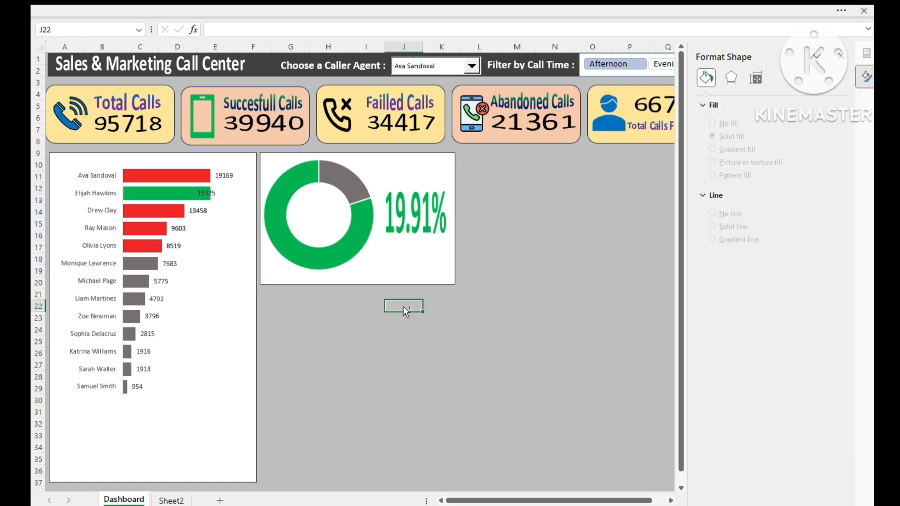
pyautogui.hotkey('ctrl', 'v')
pyautogui.moveTo(411, 314); pyautogui.dragTo(393, 255)
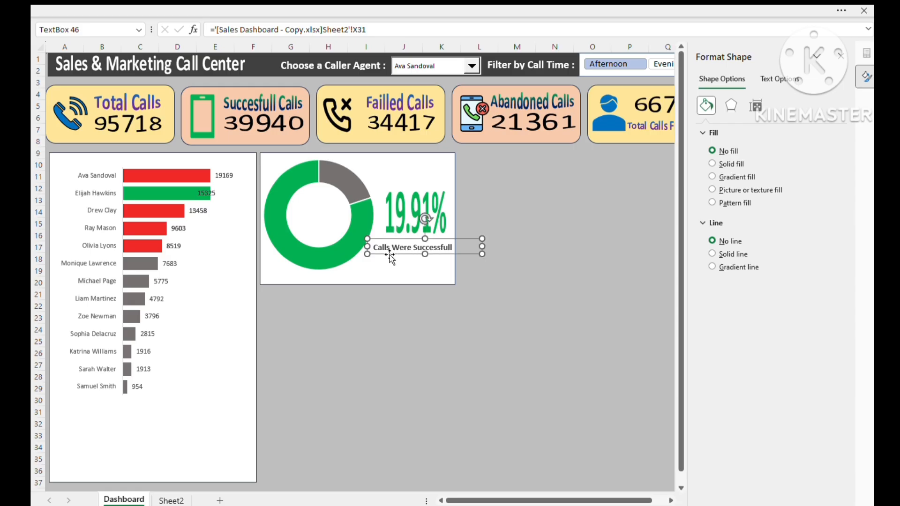
# - Enter the label "Title" in cell Z24 of Sheet2, beside the selected agent's calculation block
pyautogui.hotkey('alt', 'Tab')
pyautogui.click(171, 500)
pyautogui.click(444, 294)
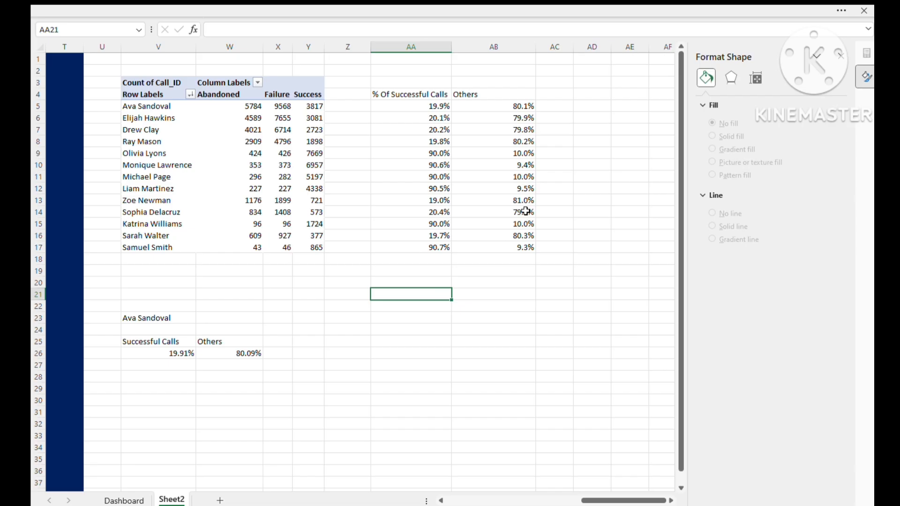
pyautogui.click(323, 338)
pyautogui.click(327, 326)
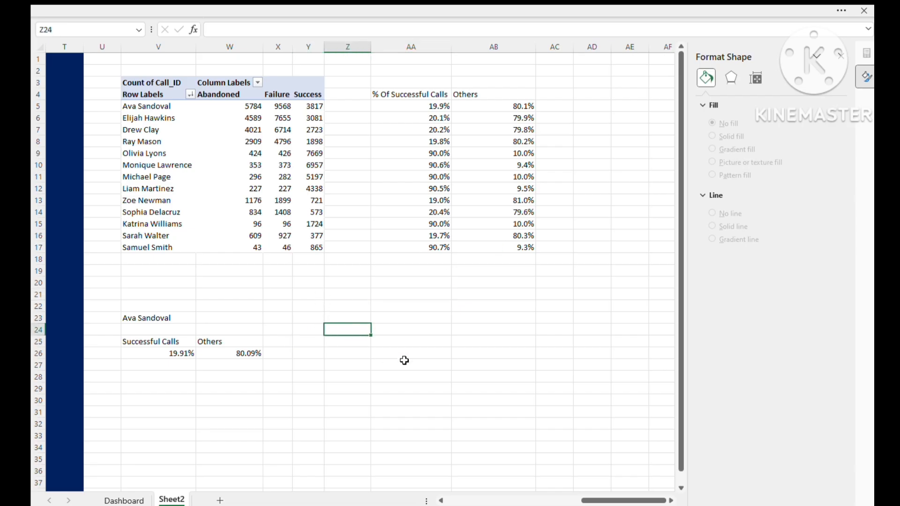
pyautogui.write('yt')
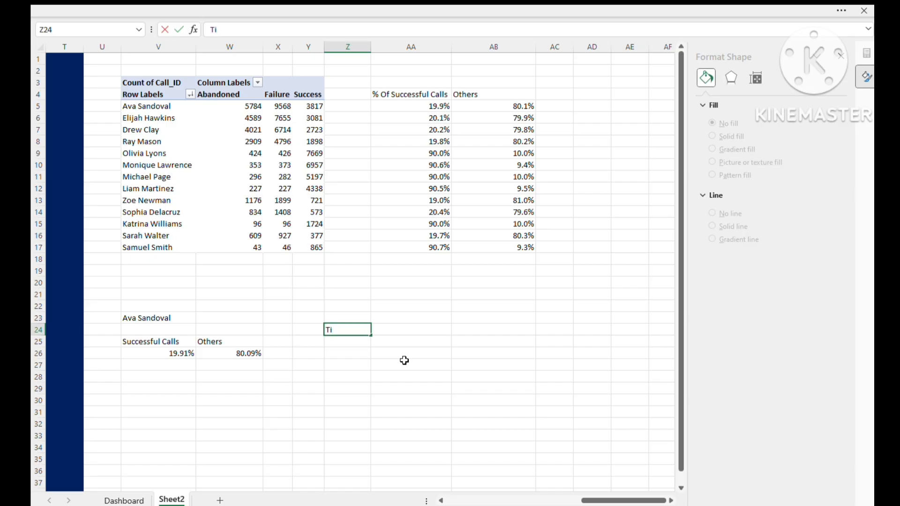
pyautogui.write('tlk')
pyautogui.press('Tab')
# - Start a title formula in AA24 that refers to the selected agent in V23, followed by the text " Call Outcome"
pyautogui.write('=')
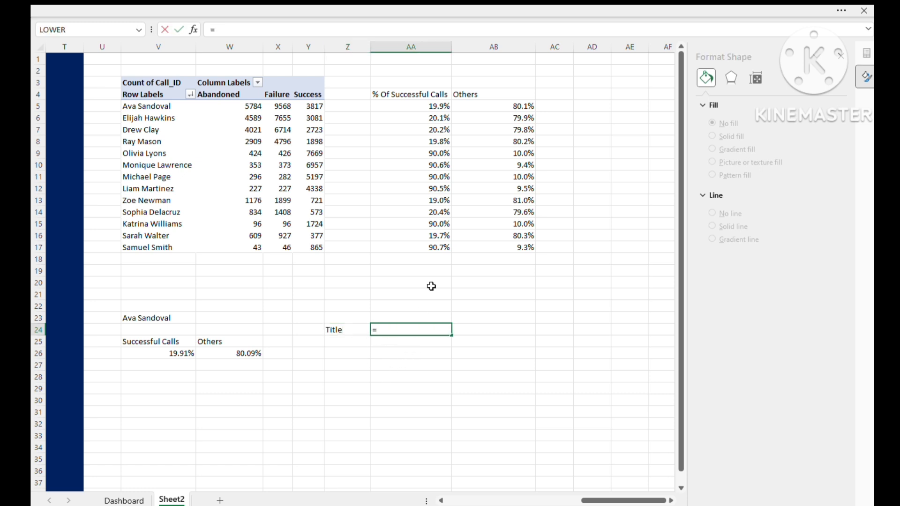
pyautogui.click(156, 317)
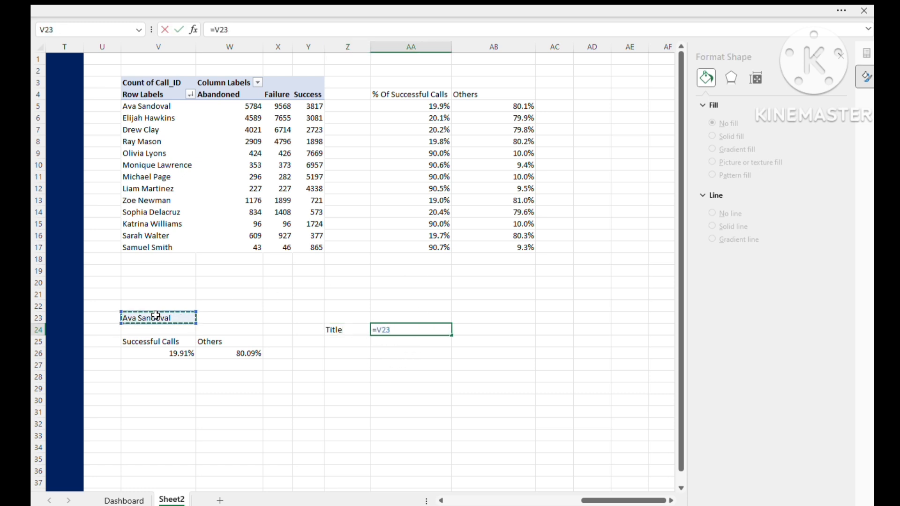
pyautogui.write('$')
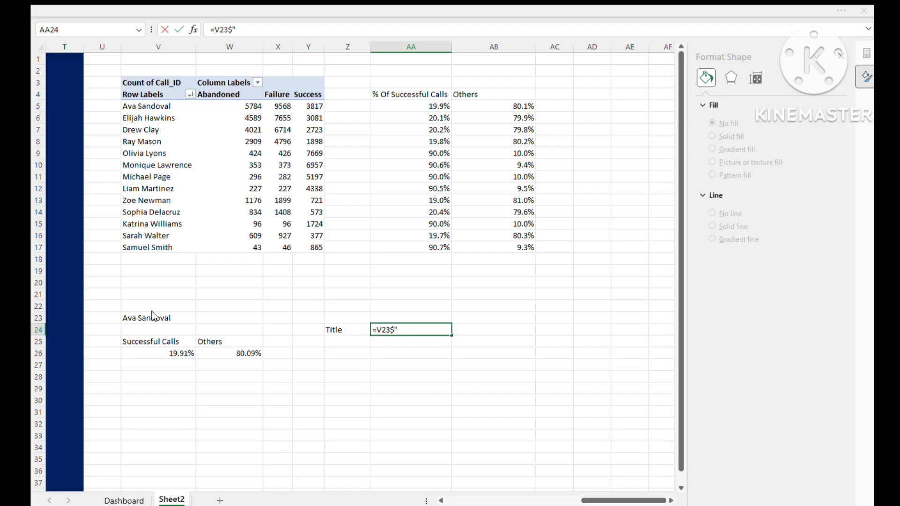
pyautogui.press('Return')
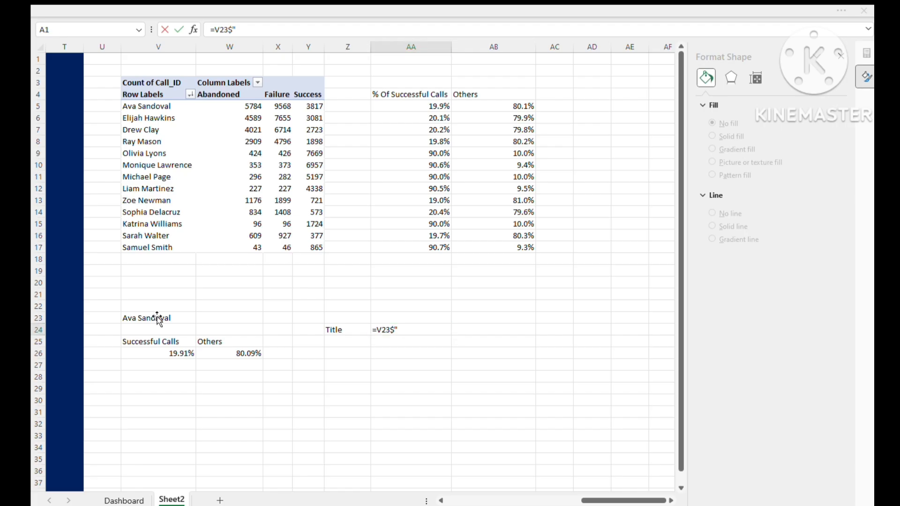
pyautogui.press('Return')
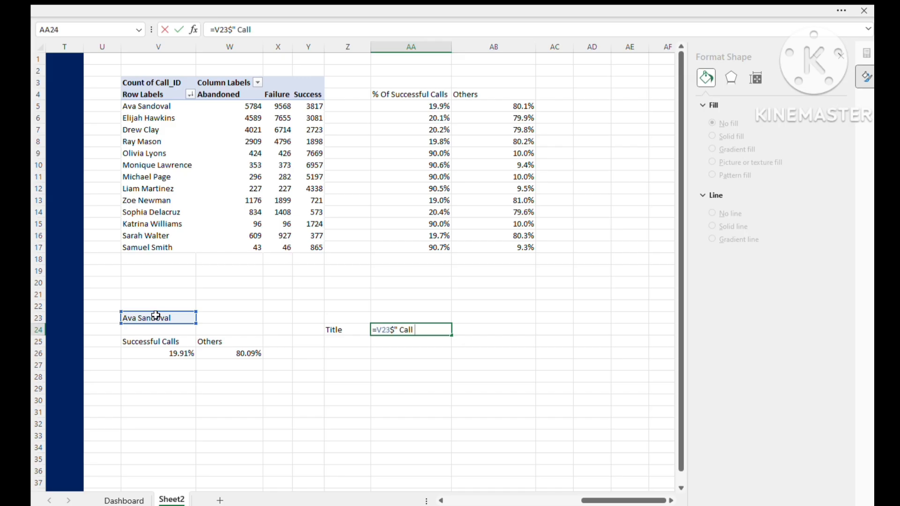
pyautogui.write('omne')
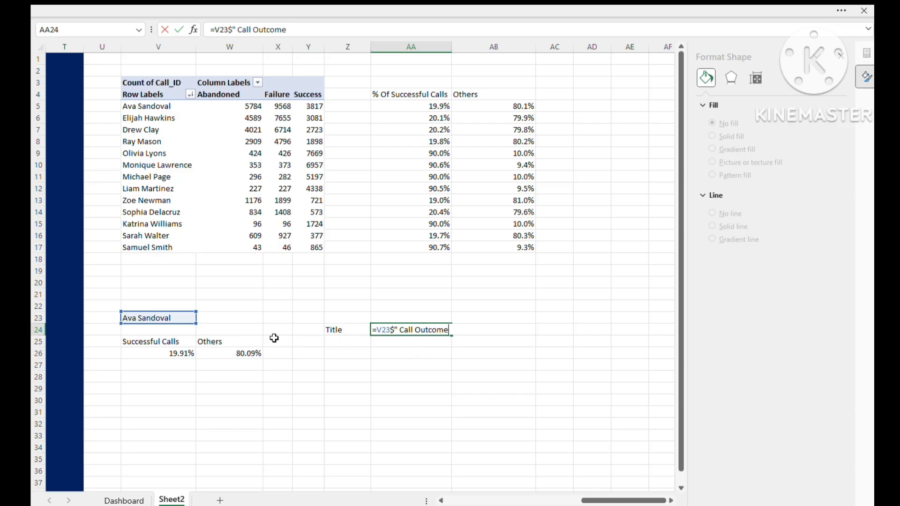
pyautogui.press('Return')
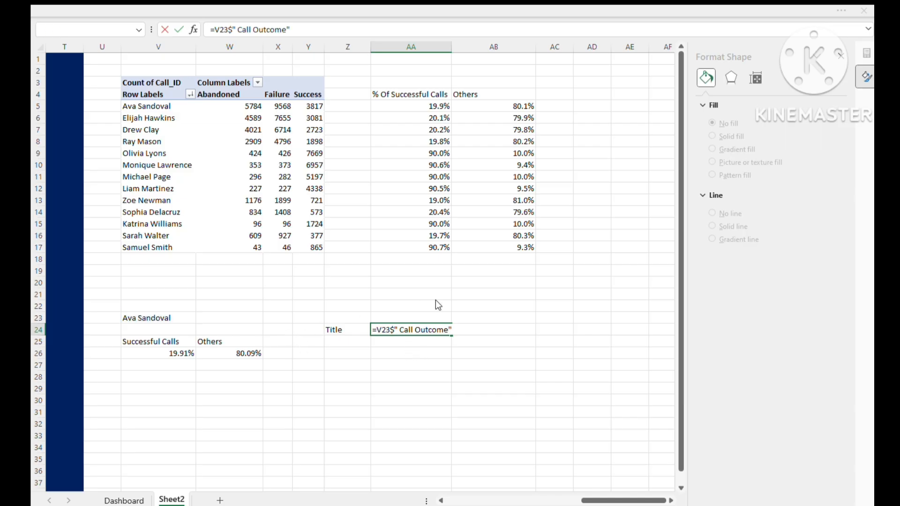
# - Replace the $ in the AA24 title formula with & so it reads =V23&" Call Outcome", and commit it
pyautogui.click(442, 319)
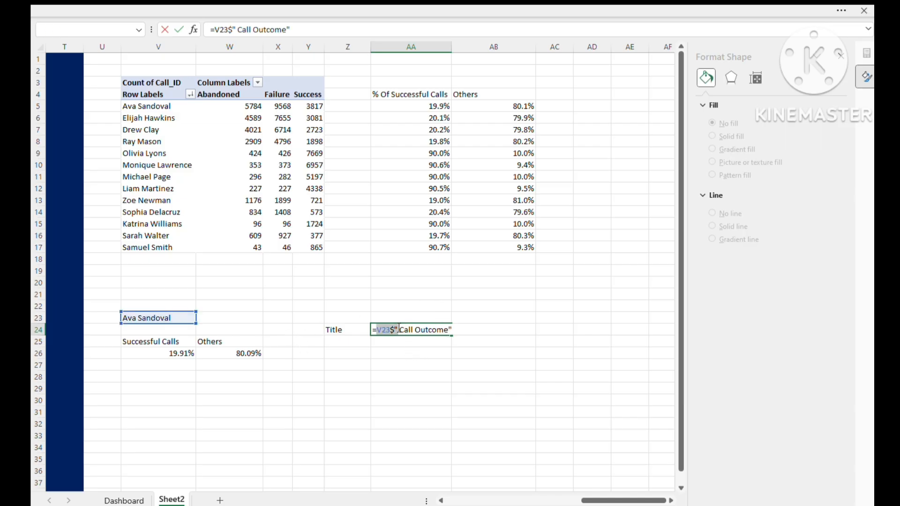
pyautogui.click(394, 331)
pyautogui.press('BackSpace')
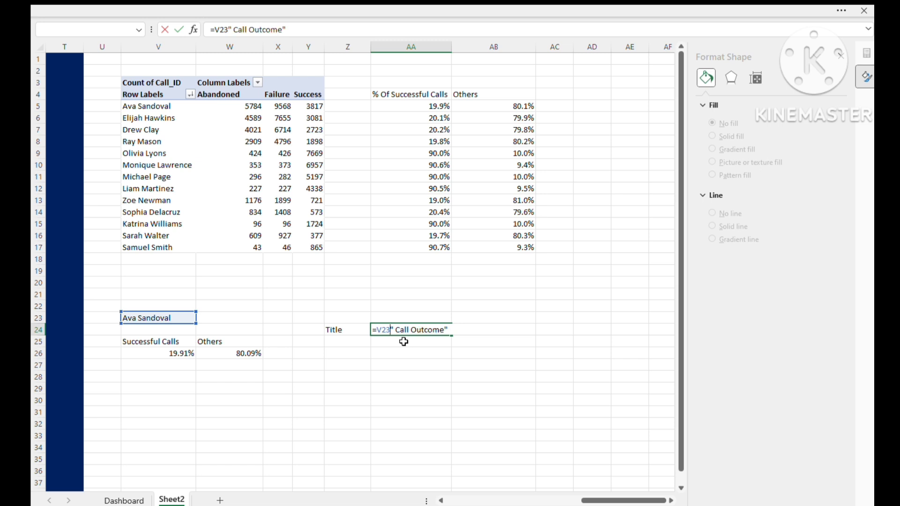
pyautogui.write('&')
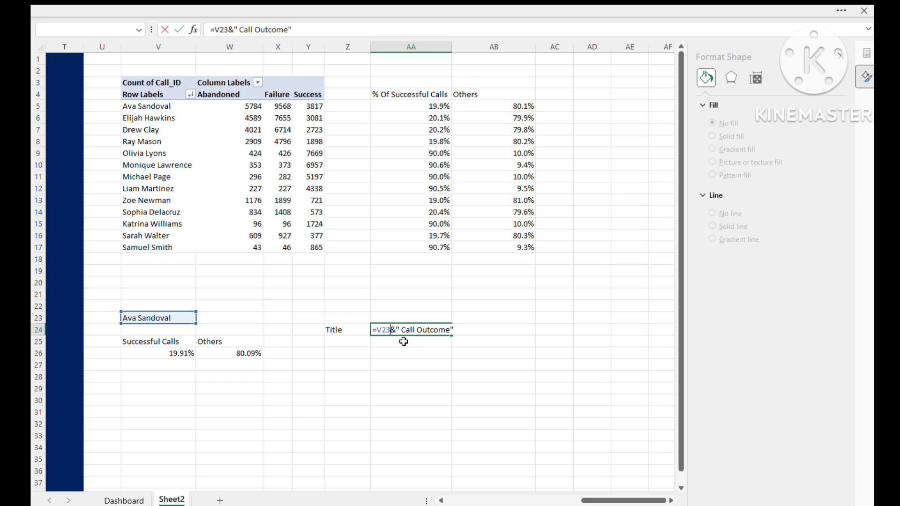
pyautogui.press('Return')
pyautogui.click(421, 329)
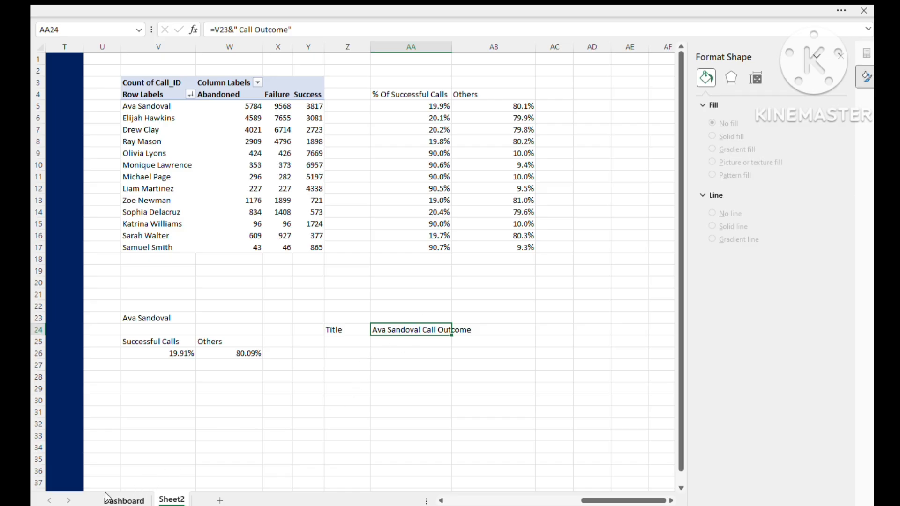
# - Move the doughnut chart on the Dashboard sheet slightly down within its white panel to make room for a title
pyautogui.click(124, 501)
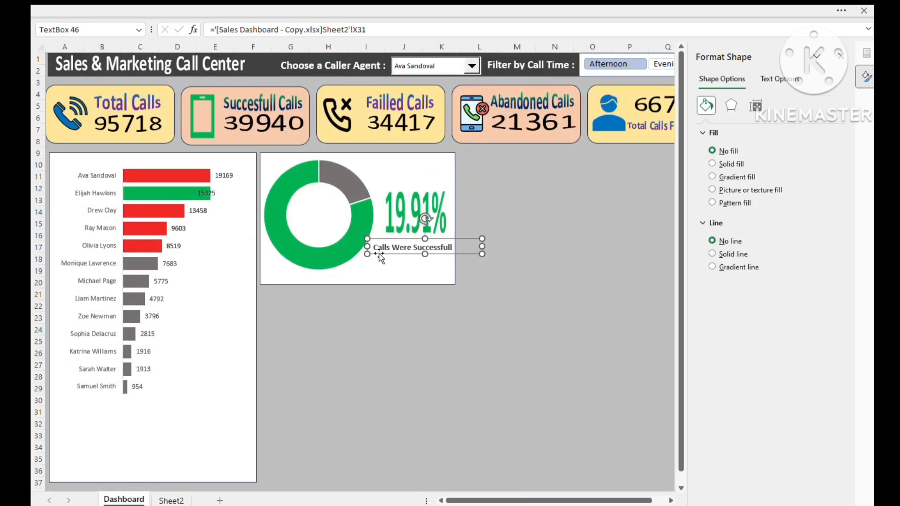
pyautogui.click(322, 262)
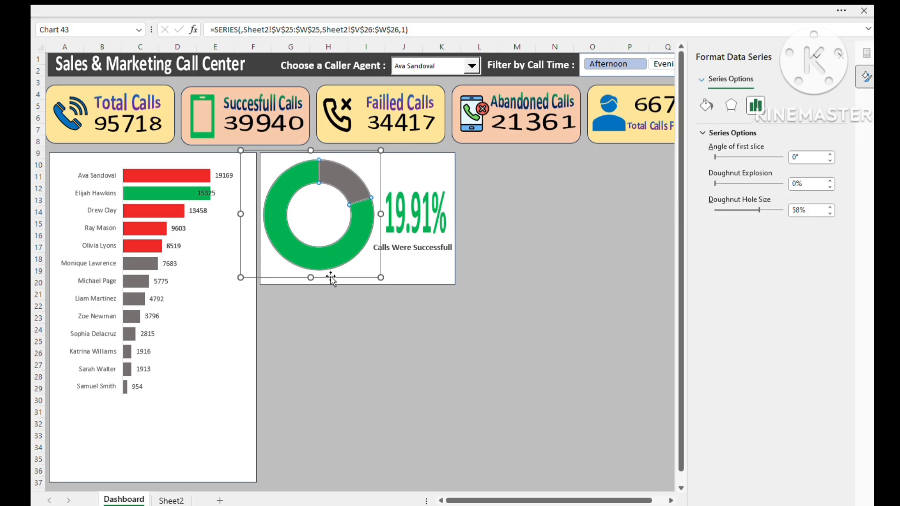
pyautogui.moveTo(332, 281); pyautogui.dragTo(329, 291)
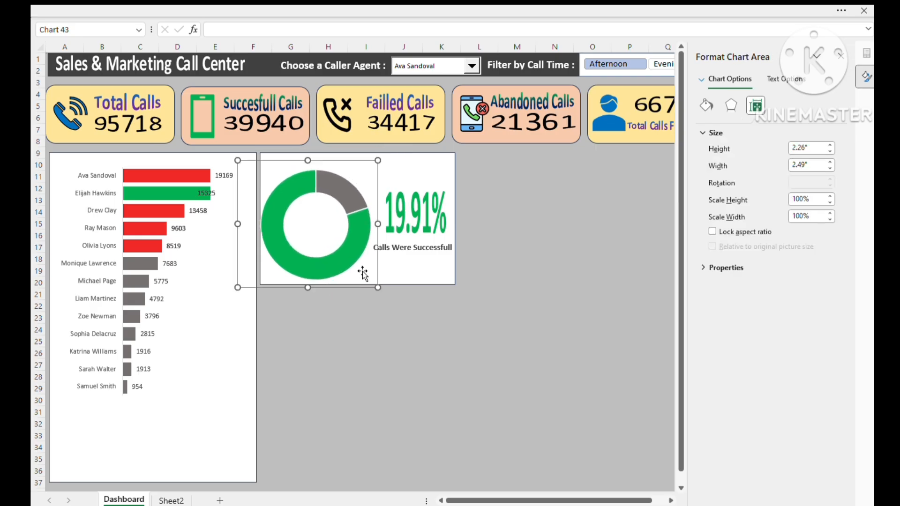
# - Duplicate the "Calls Were Successfull" text box and place the copy above the doughnut chart
pyautogui.click(390, 255)
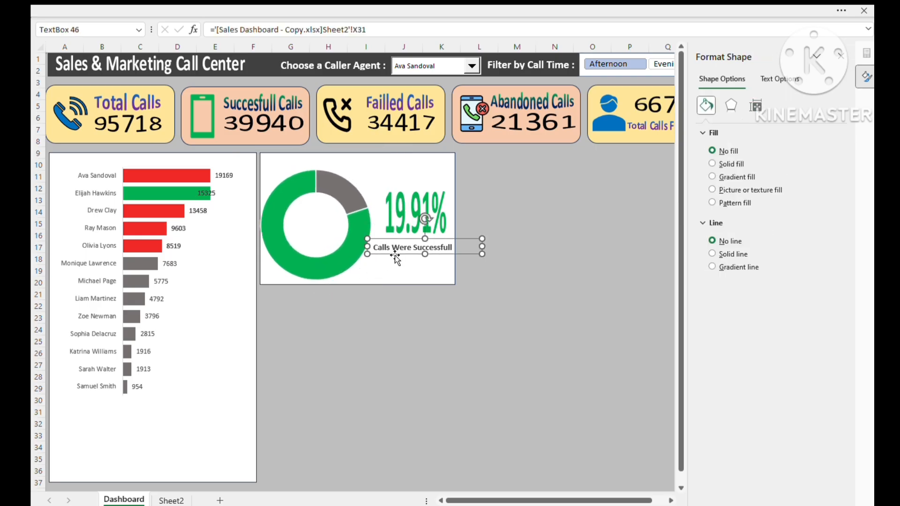
pyautogui.hotkey('ctrl', 'd')
pyautogui.moveTo(395, 265); pyautogui.dragTo(291, 170)
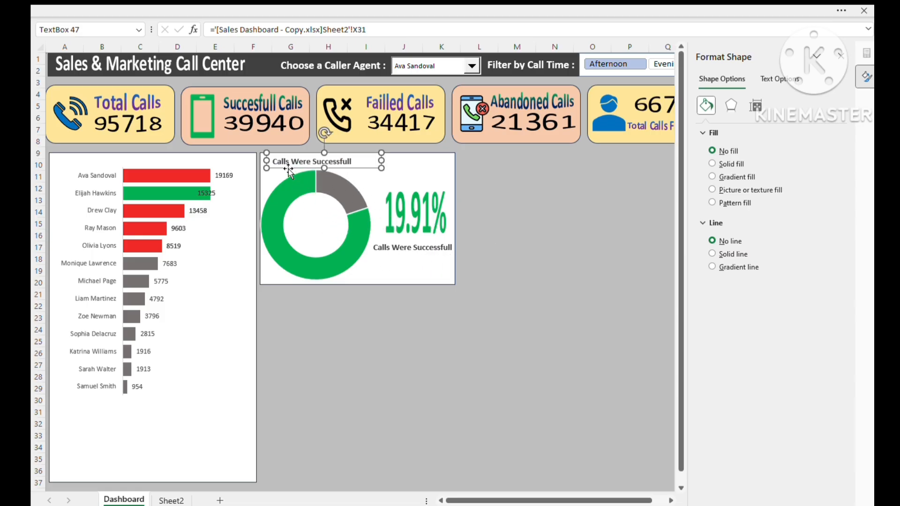
# - Link the duplicated text box above the doughnut to the title cell with =Sheet2!AA24
pyautogui.click(379, 30)
pyautogui.press('BackSpace')
pyautogui.press('BackSpace')
pyautogui.press('BackSpace')
pyautogui.press('BackSpace')
pyautogui.press('BackSpace')
pyautogui.press('BackSpace')
pyautogui.press('BackSpace')
pyautogui.press('BackSpace')
pyautogui.press('BackSpace')
pyautogui.press('BackSpace')
pyautogui.press('BackSpace')
pyautogui.press('BackSpace')
pyautogui.press('BackSpace')
pyautogui.press('BackSpace')
pyautogui.press('BackSpace')
pyautogui.press('BackSpace')
pyautogui.press('BackSpace')
pyautogui.press('BackSpace')
pyautogui.press('BackSpace')
pyautogui.press('BackSpace')
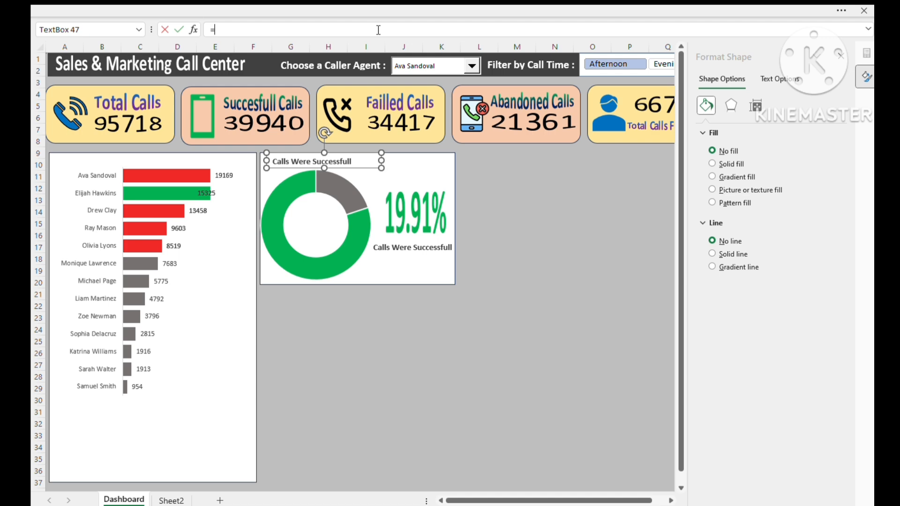
pyautogui.click(162, 502)
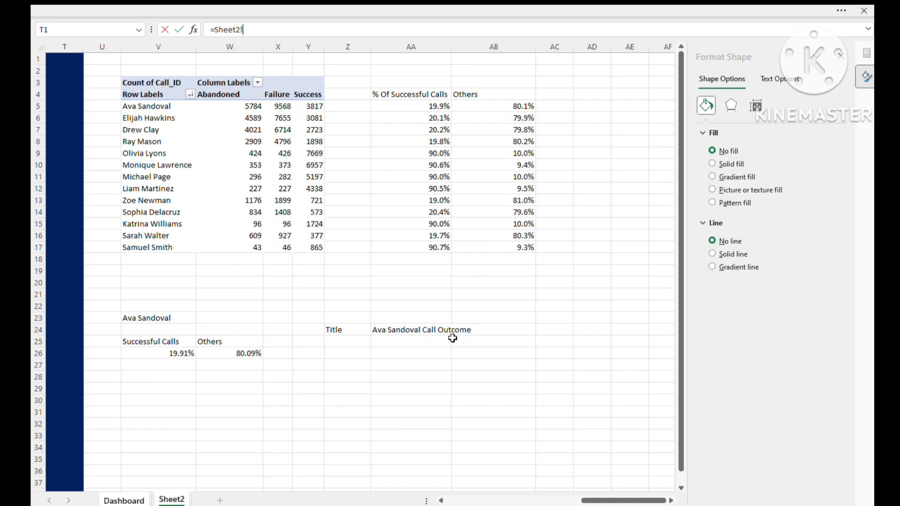
pyautogui.click(416, 326)
pyautogui.press('Return')
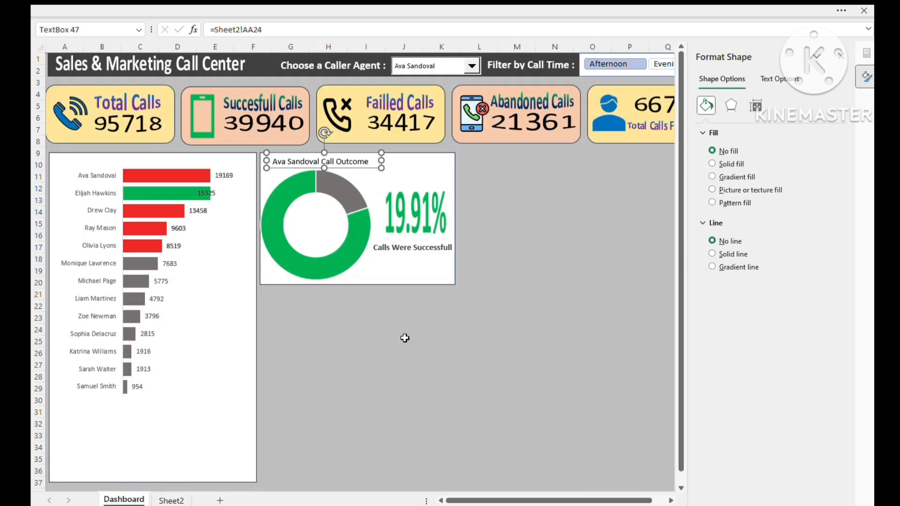
pyautogui.click(405, 340)
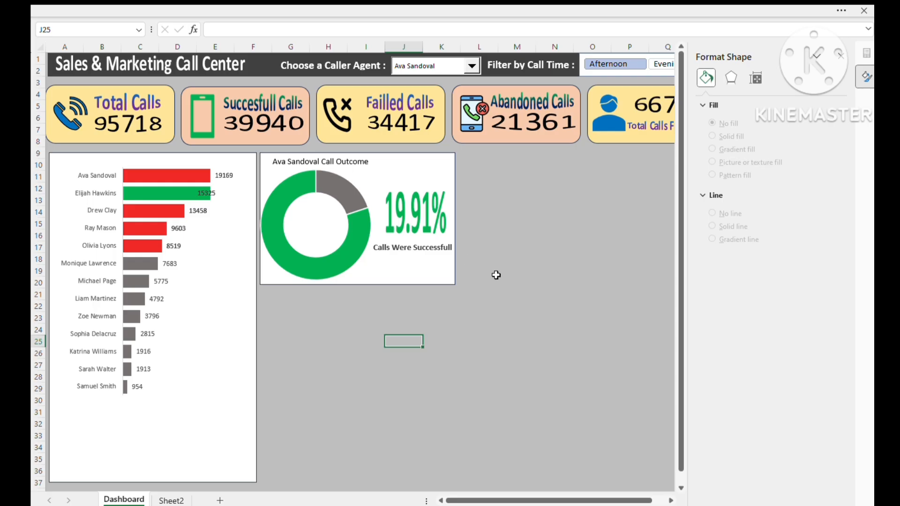
# - Switch between several caller agents to check that the doughnut, percentage and title update
pyautogui.click(471, 67)
pyautogui.click(419, 127)
pyautogui.click(471, 66)
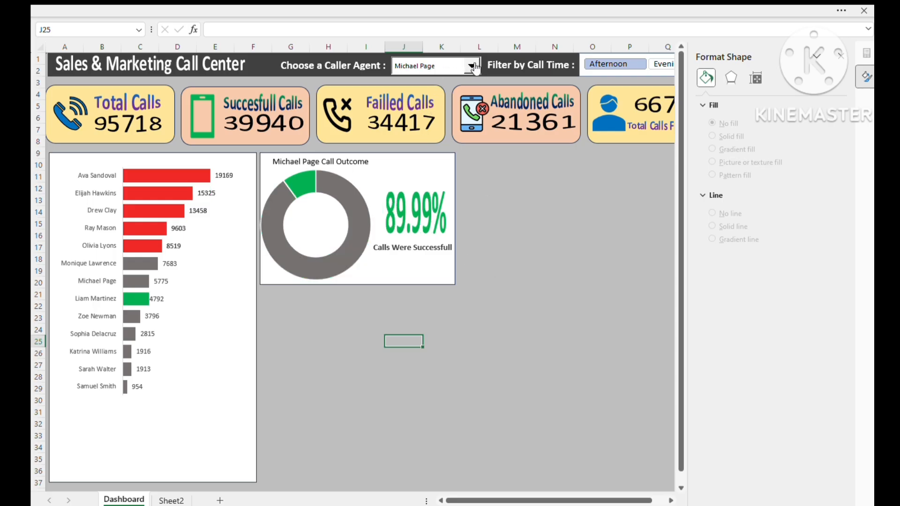
pyautogui.click(420, 103)
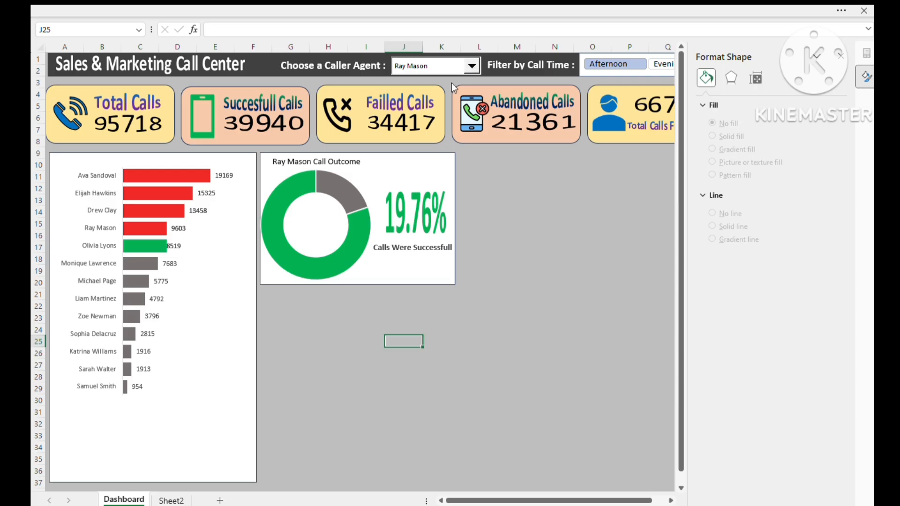
pyautogui.click(430, 128)
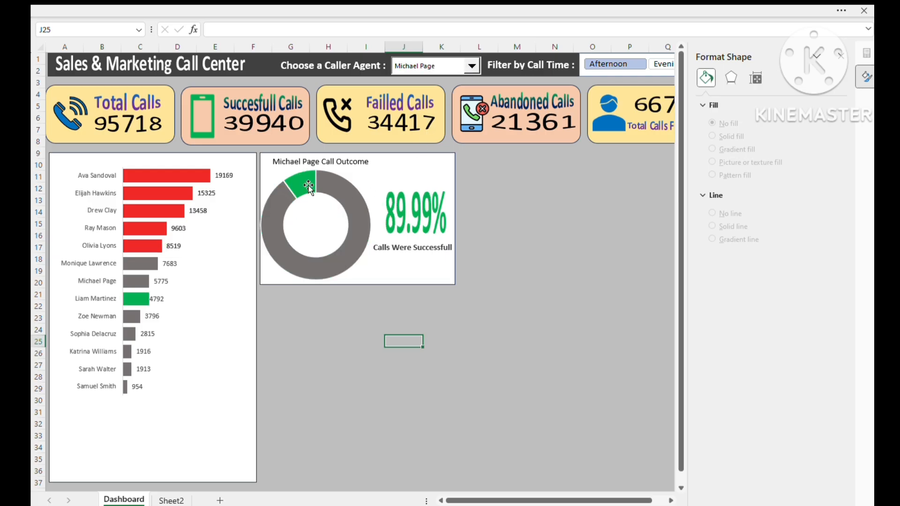
# - Swap the doughnut's slice colors, filling the successful-calls slice green and the others slice gray
pyautogui.click(330, 193)
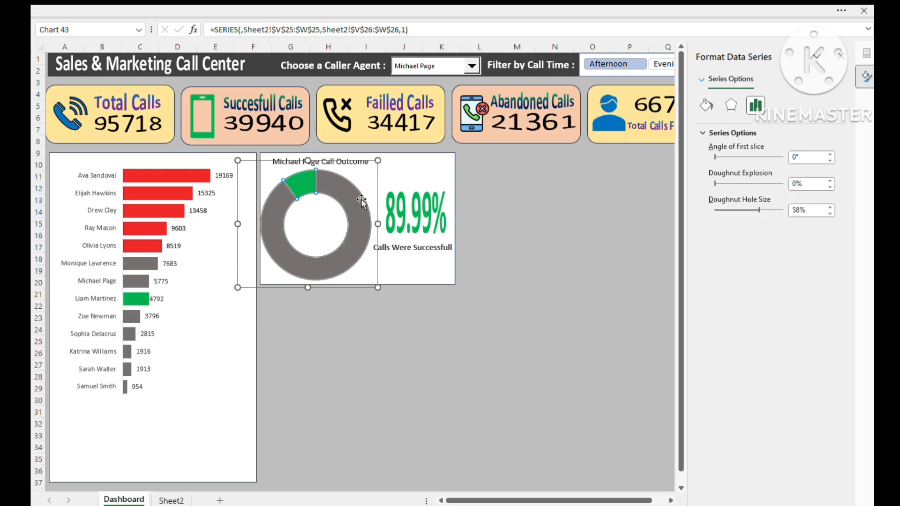
pyautogui.click(707, 105)
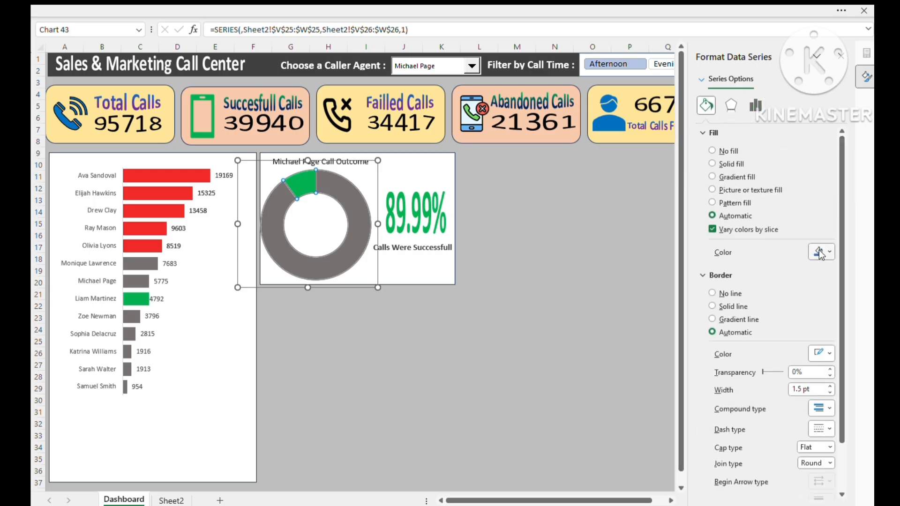
pyautogui.click(355, 218)
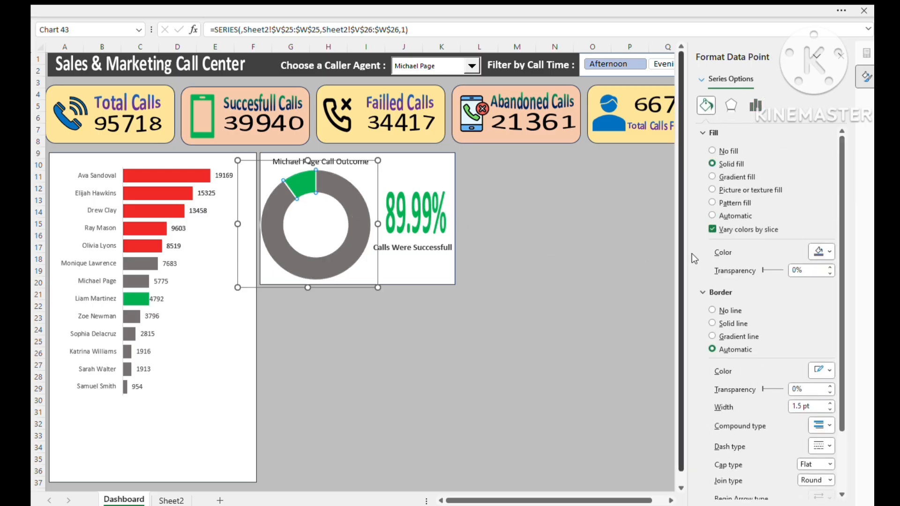
pyautogui.click(796, 429)
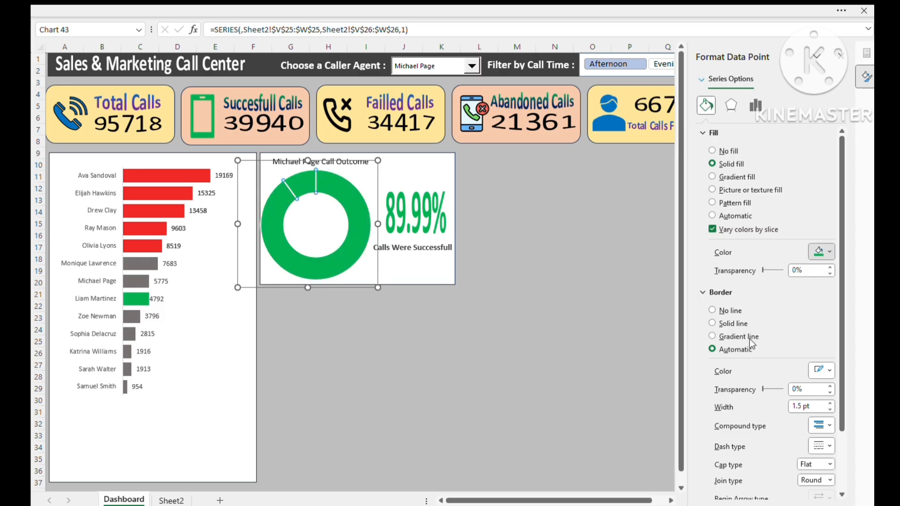
pyautogui.click(441, 353)
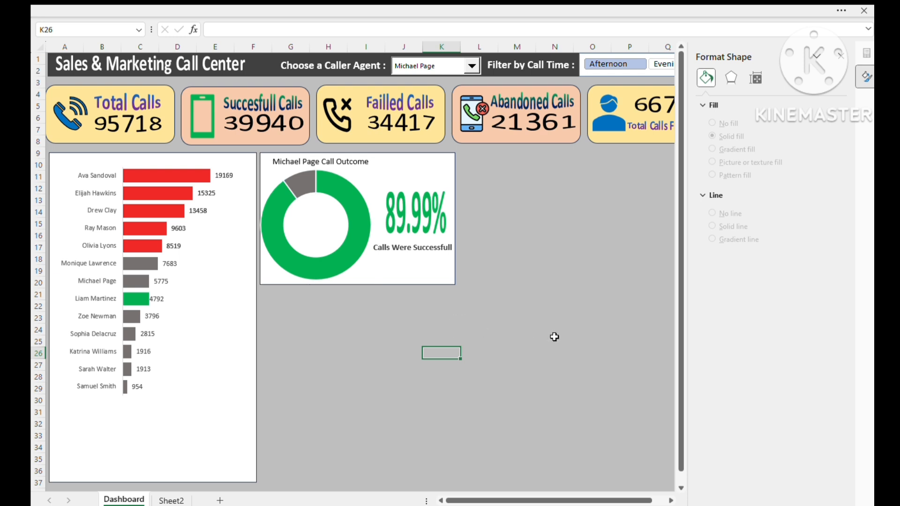
# - Filter the dashboard to evening calls and choose other caller agents to check the recolored doughnut
pyautogui.click(659, 64)
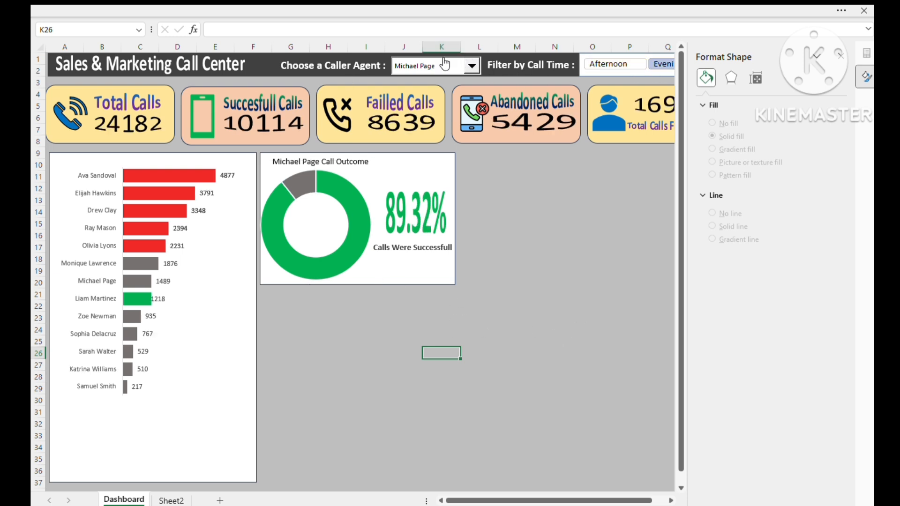
pyautogui.click(425, 148)
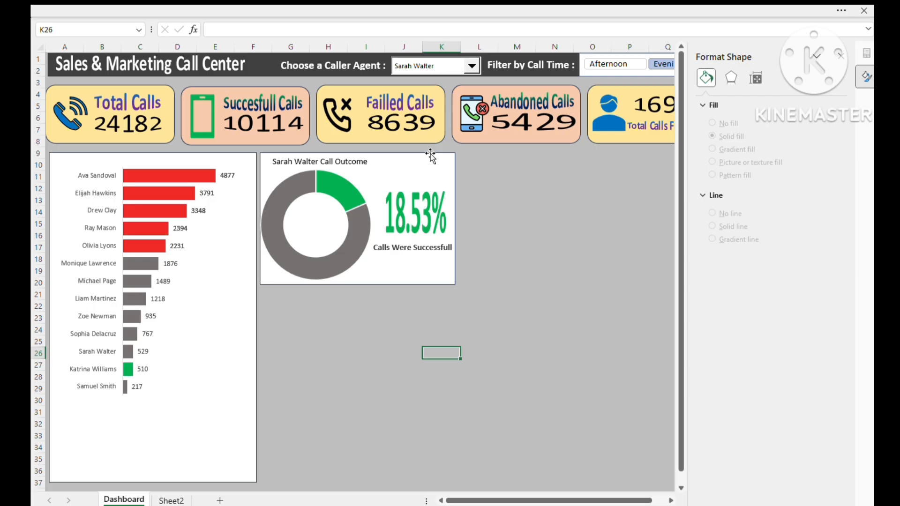
pyautogui.click(417, 102)
pyautogui.click(344, 353)
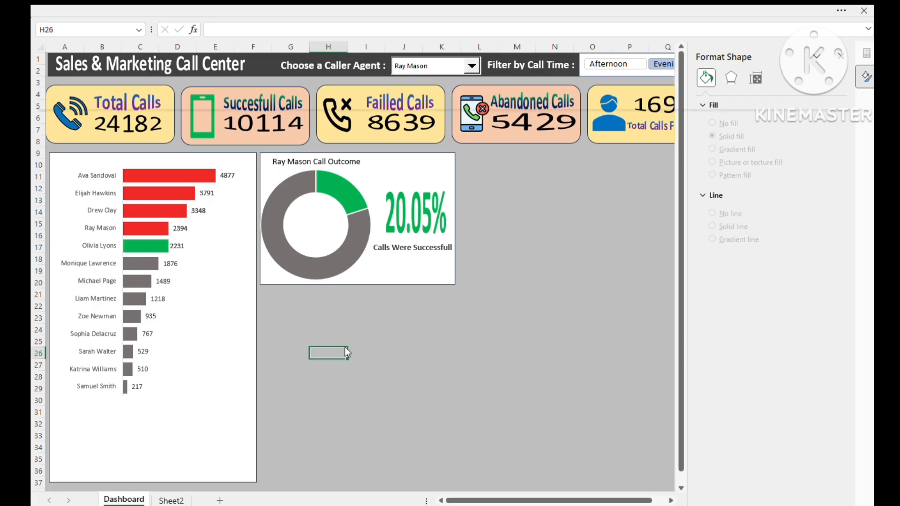
pyautogui.click(440, 402)
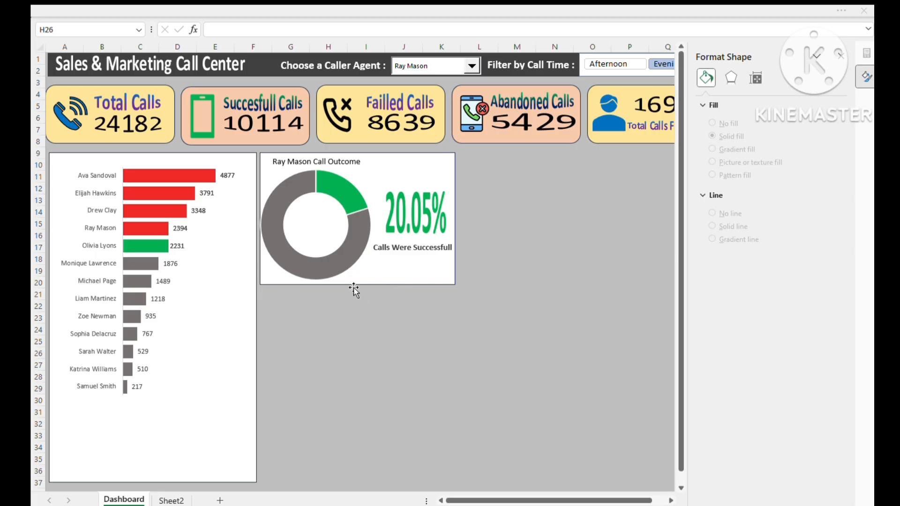
pyautogui.press('Escape')
pyautogui.click(404, 364)
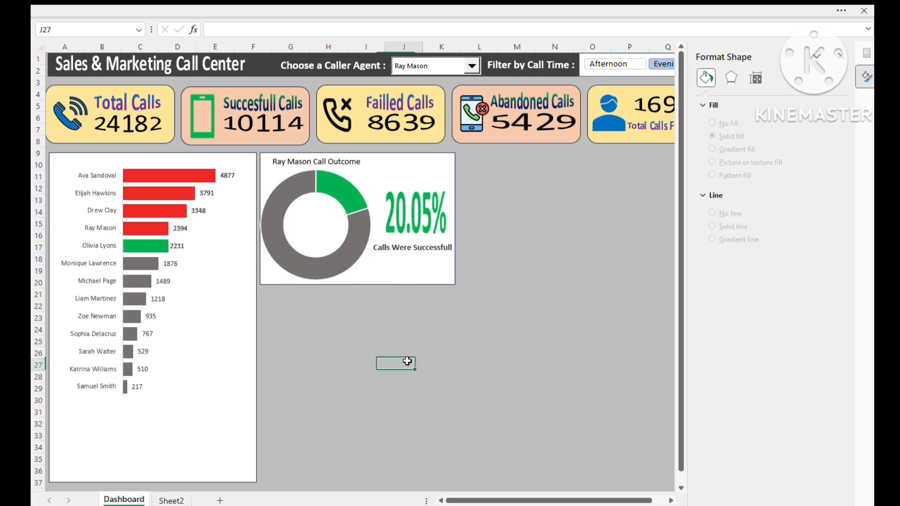
# - Switch to Sheet2 and copy the whole call-outcome PivotTable, V3:Y17
pyautogui.click(171, 501)
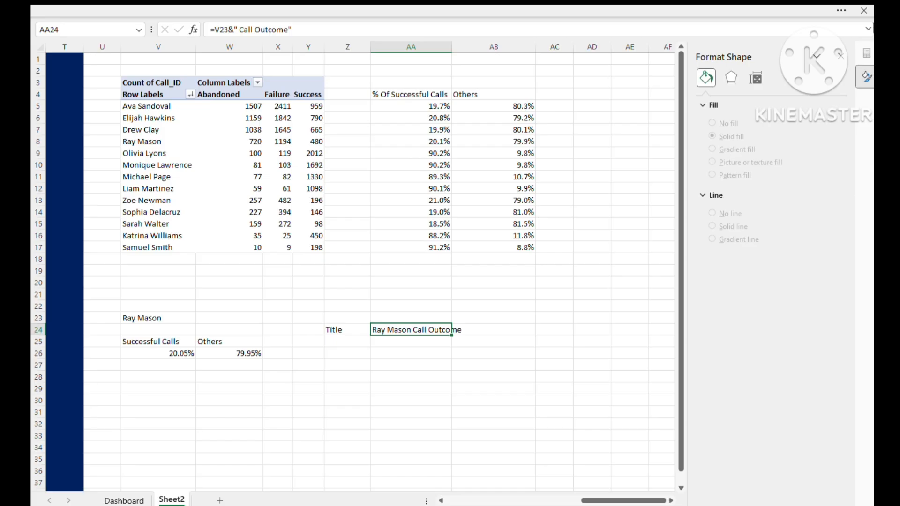
pyautogui.click(844, 59)
pyautogui.click(511, 329)
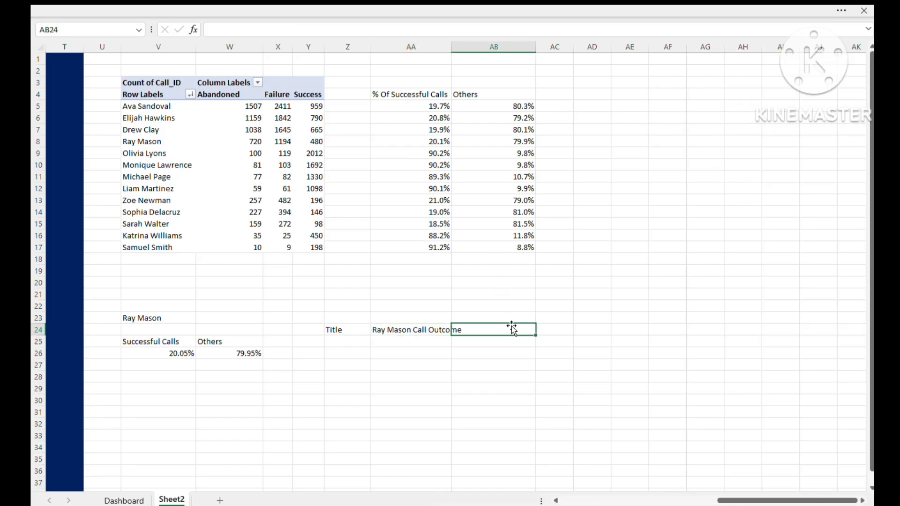
pyautogui.click(108, 91)
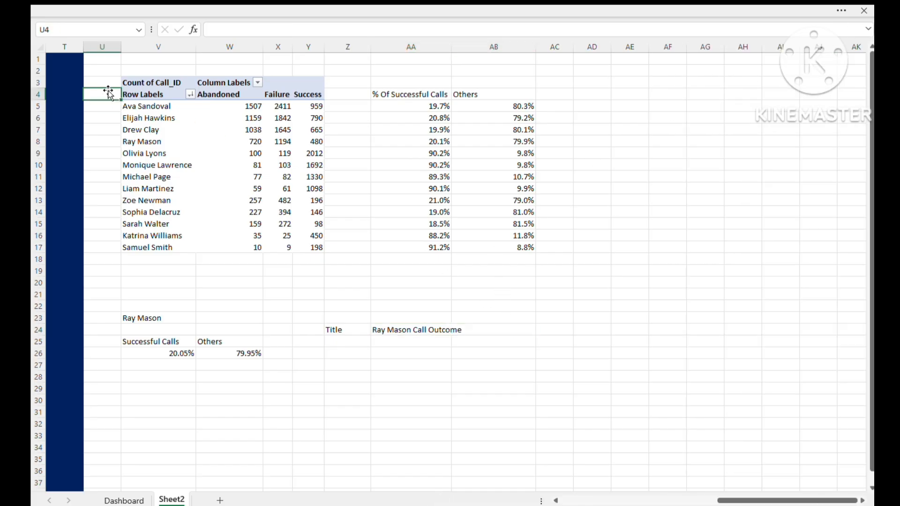
pyautogui.moveTo(142, 82); pyautogui.dragTo(311, 249)
pyautogui.hotkey('ctrl', 'c')
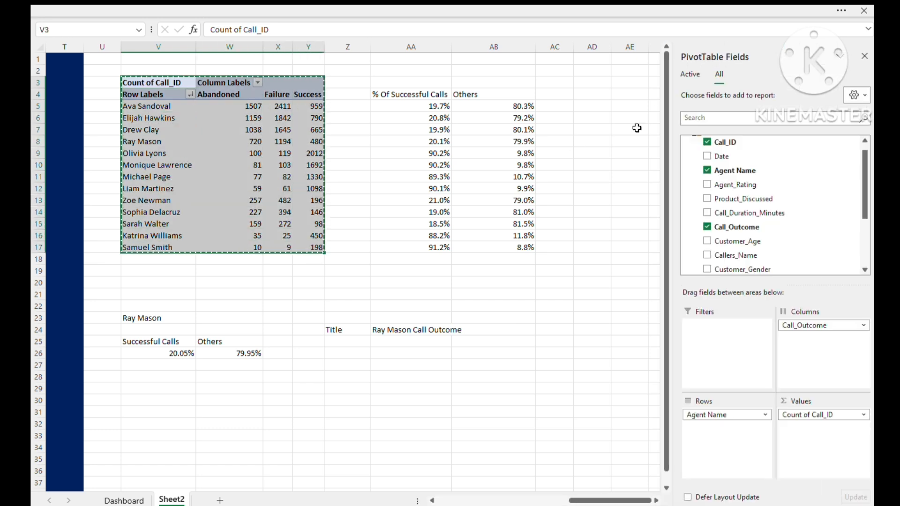
# - Paste the copied PivotTable at AF3, leaving empty columns after the percentage table
pyautogui.click(506, 411)
pyautogui.press('Right')
pyautogui.press('Right')
pyautogui.press('Right')
pyautogui.press('Right')
pyautogui.press('Right')
pyautogui.press('Right')
pyautogui.press('Right')
pyautogui.press('Right')
pyautogui.press('Right')
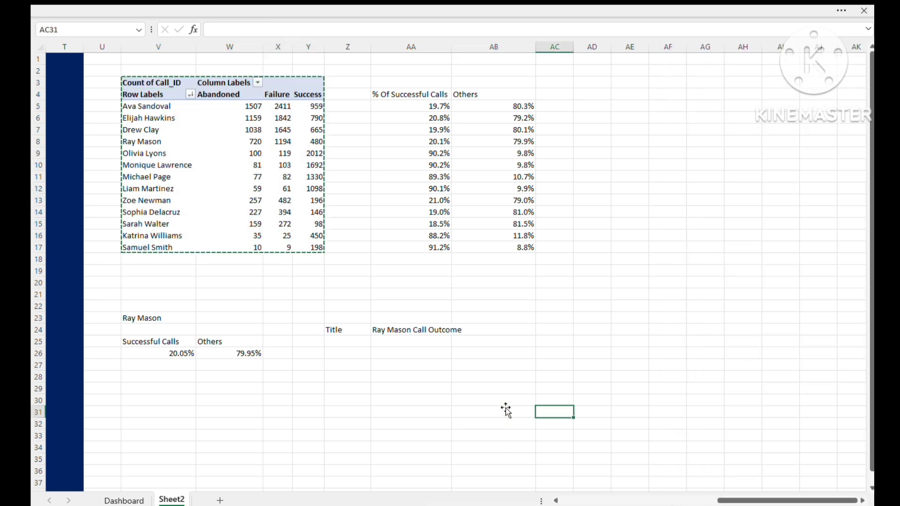
pyautogui.press('Right')
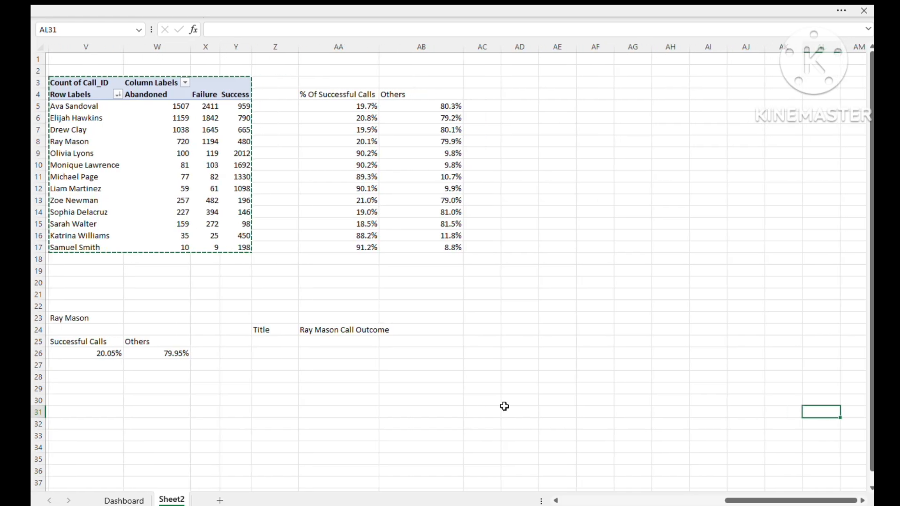
pyautogui.press('Left')
pyautogui.press('Left')
pyautogui.press('Left')
pyautogui.press('Left')
pyautogui.press('Left')
pyautogui.press('Left')
pyautogui.press('Left')
pyautogui.press('Left')
pyautogui.press('Left')
pyautogui.press('Right')
pyautogui.press('Right')
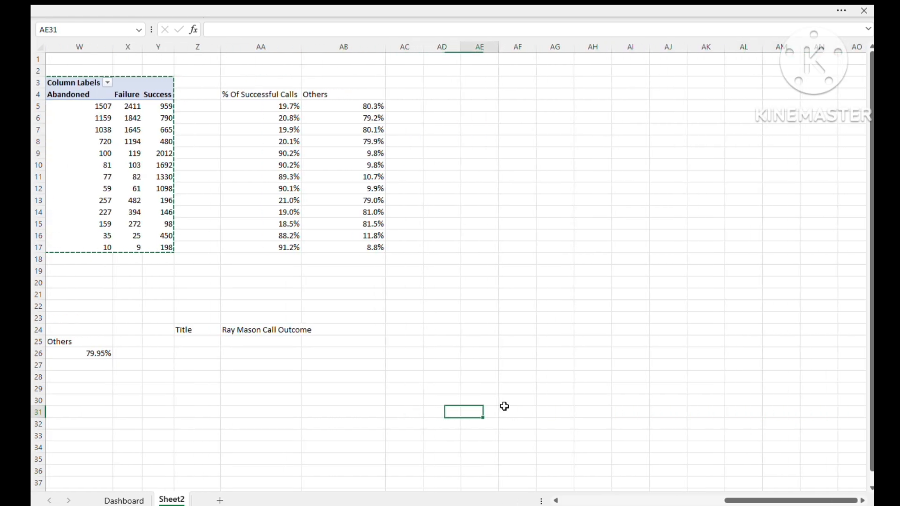
pyautogui.press('Up')
pyautogui.press('Up')
pyautogui.press('Up')
pyautogui.press('Up')
pyautogui.press('Up')
pyautogui.press('Up')
pyautogui.press('Up')
pyautogui.press('Up')
pyautogui.press('Up')
pyautogui.press('Up')
pyautogui.press('Up')
pyautogui.press('Up')
pyautogui.press('Up')
pyautogui.press('Up')
pyautogui.press('Up')
pyautogui.press('Up')
pyautogui.press('Up')
pyautogui.press('Up')
pyautogui.press('Up')
pyautogui.press('Up')
pyautogui.press('Up')
pyautogui.press('Up')
pyautogui.press('Up')
pyautogui.press('Up')
pyautogui.press('Up')
pyautogui.press('Up')
pyautogui.press('Up')
pyautogui.press('Up')
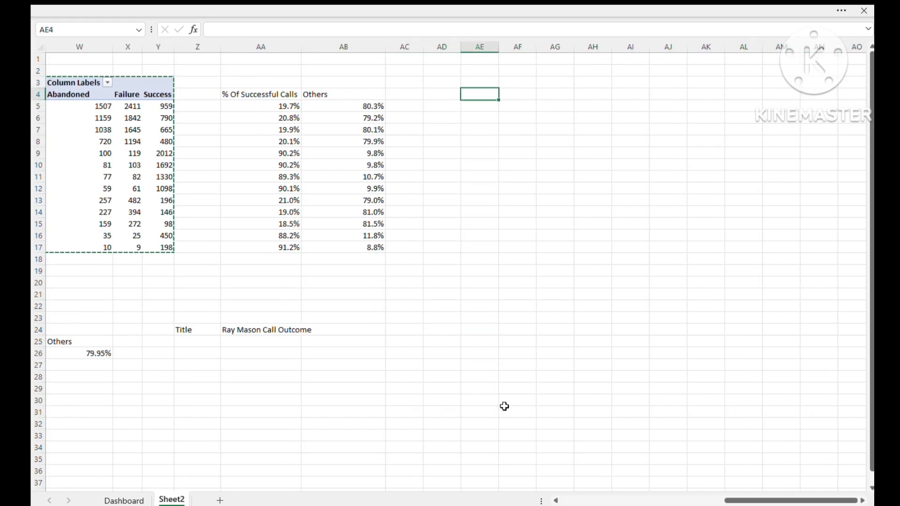
pyautogui.press('Right')
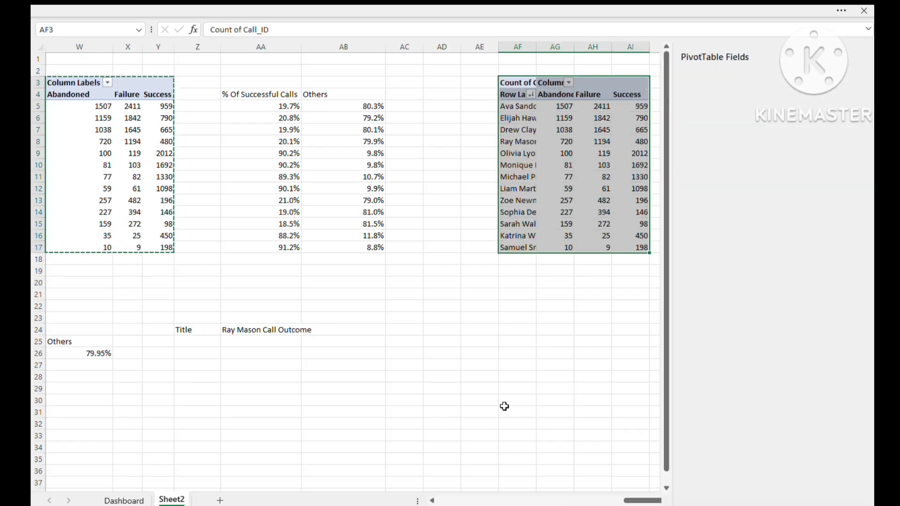
pyautogui.hotkey('ctrl', 'v')
# - Fill the whole of column AD with dark blue as a divider before the pasted PivotTable
pyautogui.click(553, 317)
pyautogui.click(553, 106)
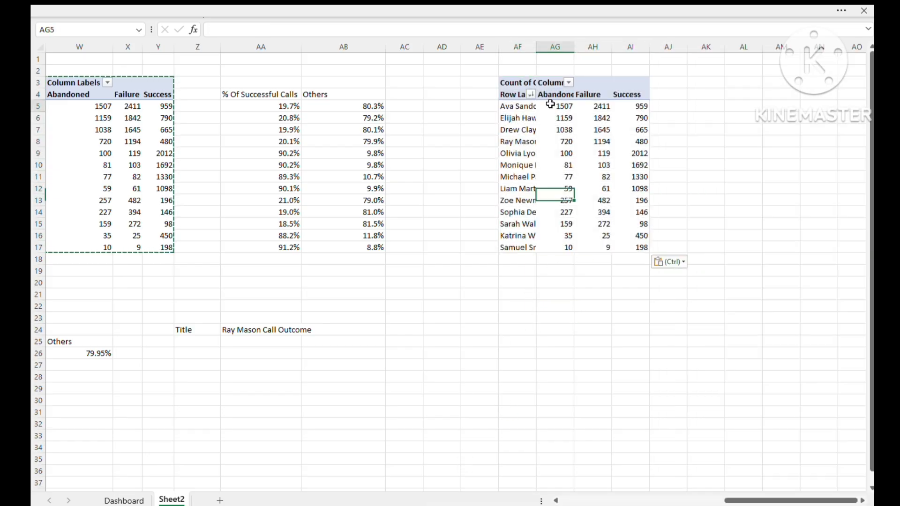
pyautogui.click(442, 47)
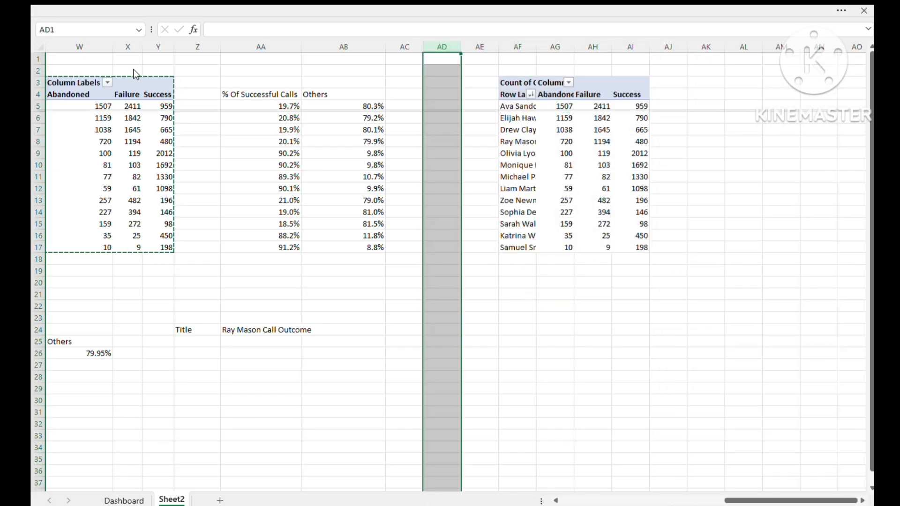
pyautogui.click(167, 111)
# - Remove Agent Name, Count of Call_ID and Call_Outcome from the pasted PivotTable
pyautogui.click(555, 177)
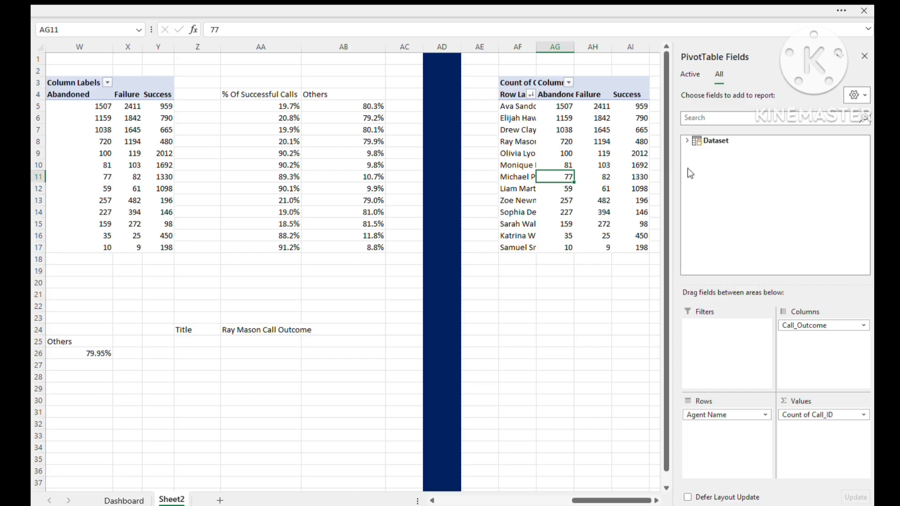
pyautogui.moveTo(707, 418); pyautogui.dragTo(631, 409)
pyautogui.moveTo(816, 415); pyautogui.dragTo(750, 423)
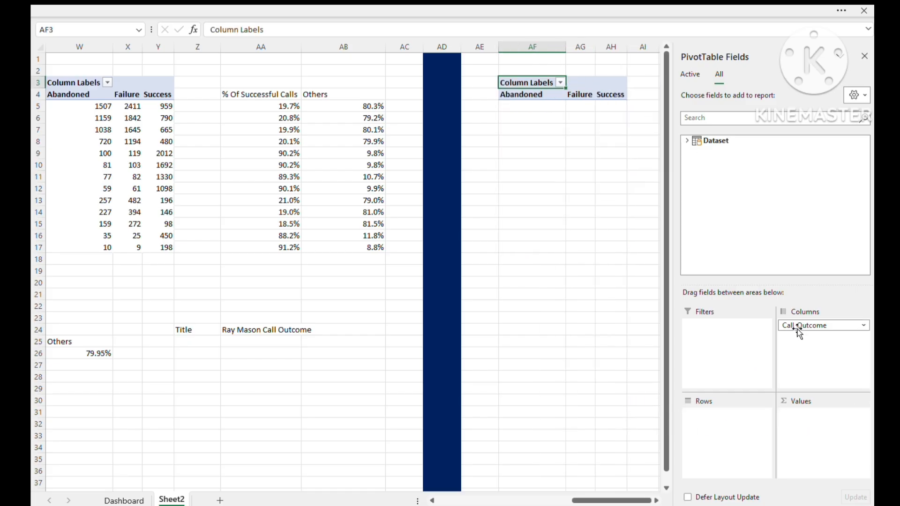
pyautogui.moveTo(797, 325); pyautogui.dragTo(624, 331)
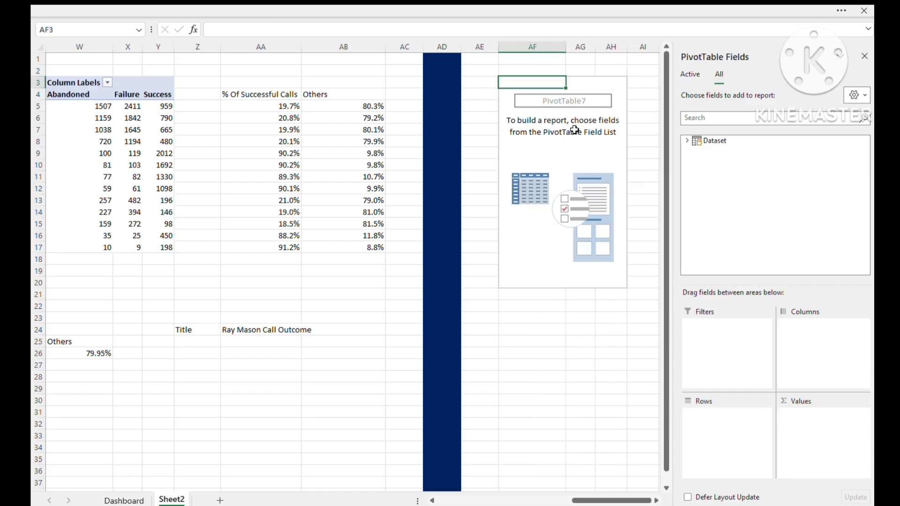
# - Build the emptied PivotTable with Agent Name as rows and Call_Duration_Minutes and Agent_Rating as values
pyautogui.click(687, 140)
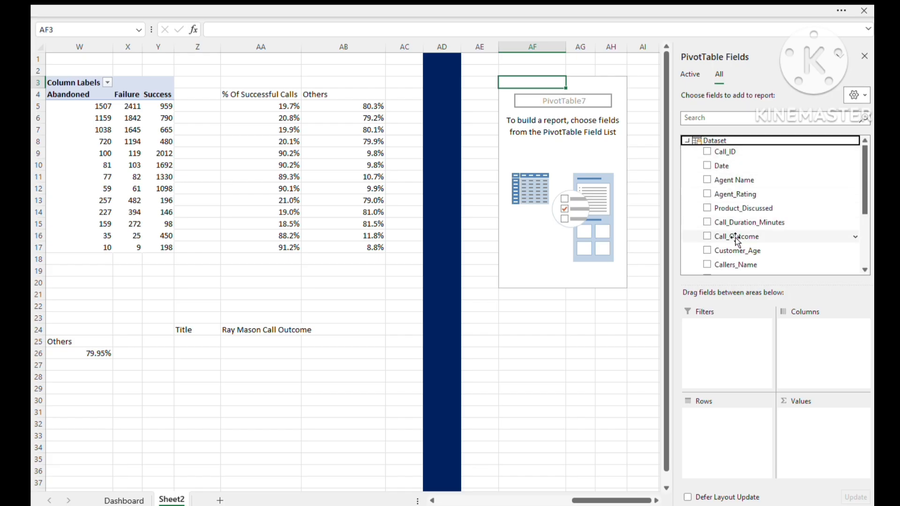
pyautogui.moveTo(739, 224); pyautogui.dragTo(827, 429)
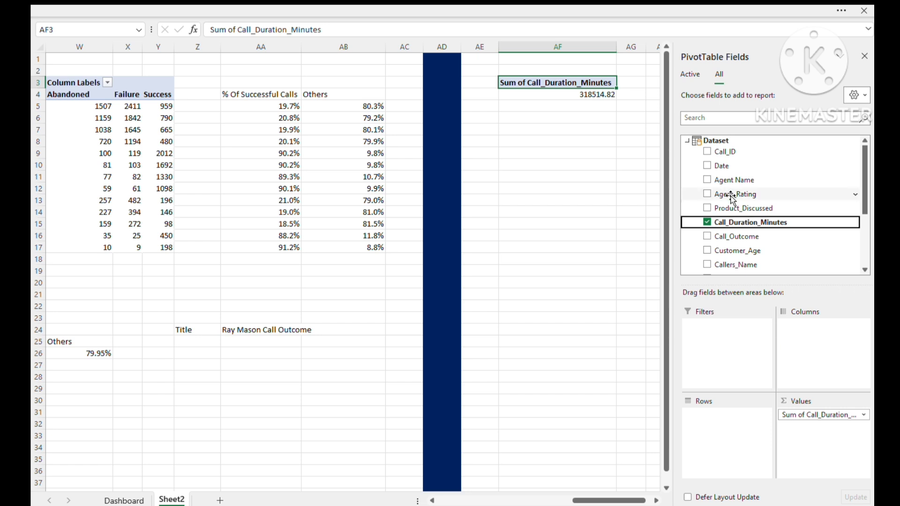
pyautogui.moveTo(733, 180); pyautogui.dragTo(726, 432)
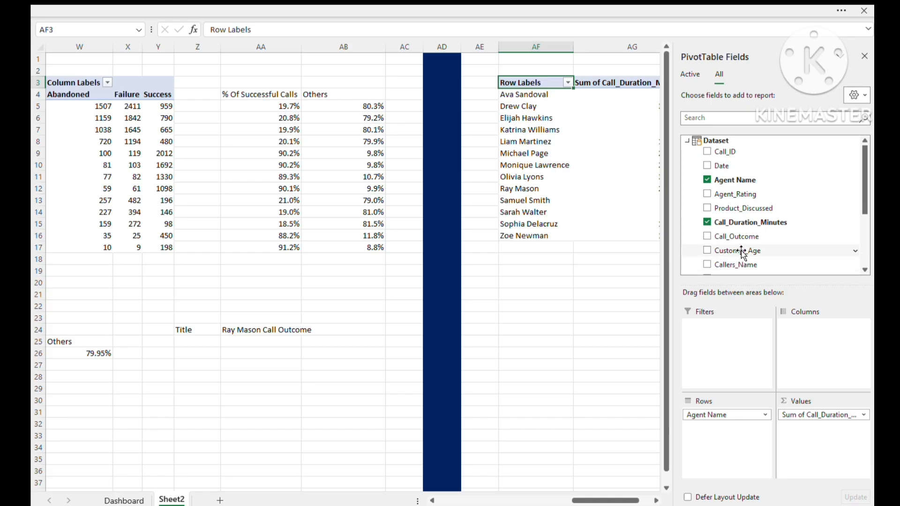
pyautogui.moveTo(736, 194); pyautogui.dragTo(844, 437)
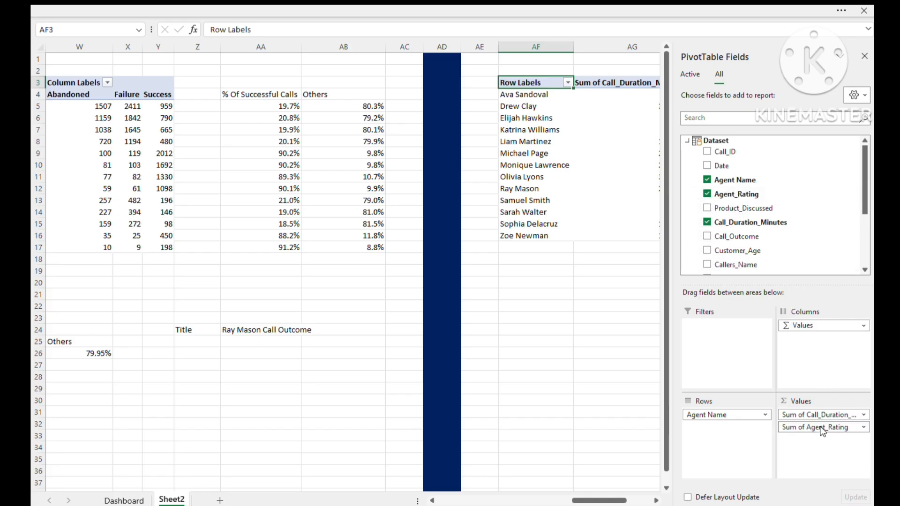
pyautogui.click(606, 368)
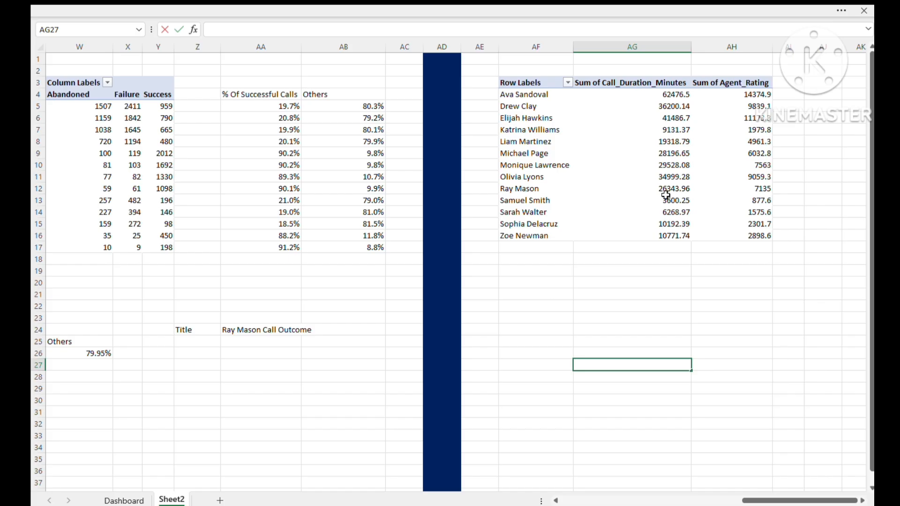
# - Summarize both Call_Duration_Minutes and Agent_Rating by Average in the new PivotTable
pyautogui.click(724, 313)
pyautogui.press('Right')
pyautogui.press('Right')
pyautogui.press('Right')
pyautogui.press('Right')
pyautogui.press('Right')
pyautogui.press('Right')
pyautogui.press('Right')
pyautogui.press('Right')
pyautogui.press('Right')
pyautogui.press('Right')
pyautogui.press('Right')
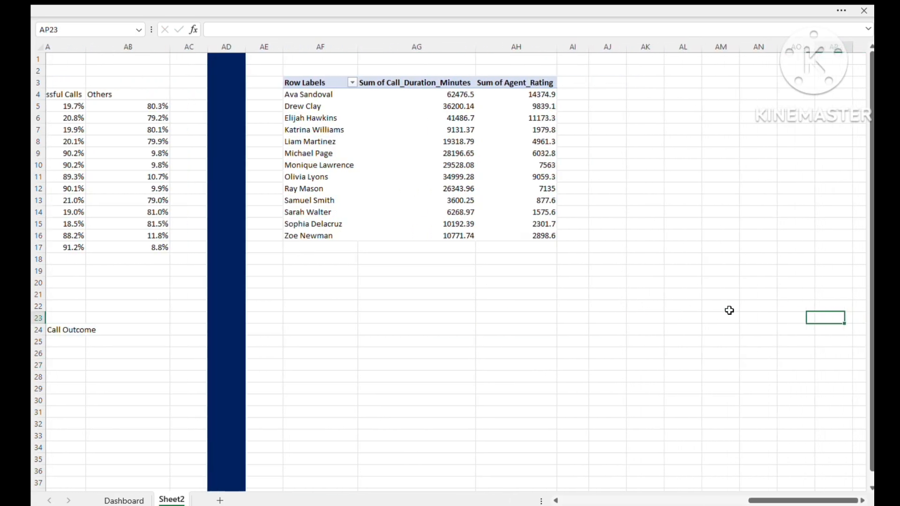
pyautogui.press('Left')
pyautogui.press('Left')
pyautogui.press('Left')
pyautogui.press('Left')
pyautogui.press('Left')
pyautogui.press('Left')
pyautogui.press('Left')
pyautogui.press('Left')
pyautogui.press('Left')
pyautogui.press('Left')
pyautogui.press('Left')
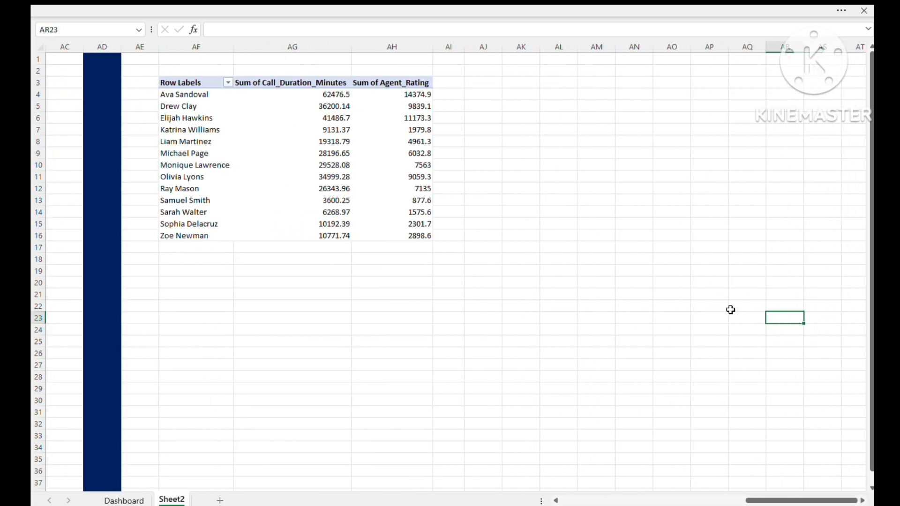
pyautogui.press('Up')
pyautogui.press('Up')
pyautogui.press('Up')
pyautogui.press('Up')
pyautogui.press('Up')
pyautogui.press('Up')
pyautogui.press('Up')
pyautogui.press('Up')
pyautogui.press('Up')
pyautogui.press('Up')
pyautogui.press('Up')
pyautogui.press('Up')
pyautogui.press('Up')
pyautogui.press('Up')
pyautogui.press('Up')
pyautogui.press('Up')
pyautogui.press('Up')
pyautogui.press('Up')
pyautogui.press('Up')
pyautogui.press('Up')
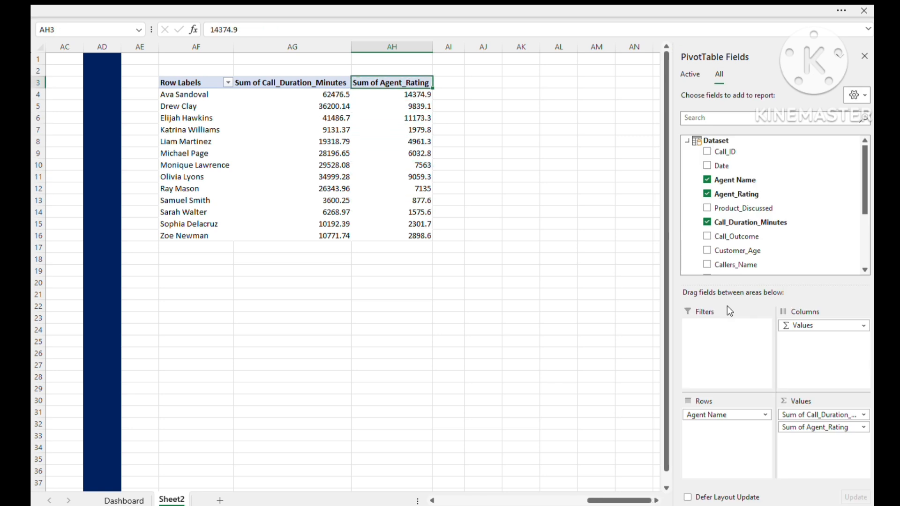
pyautogui.press('Left')
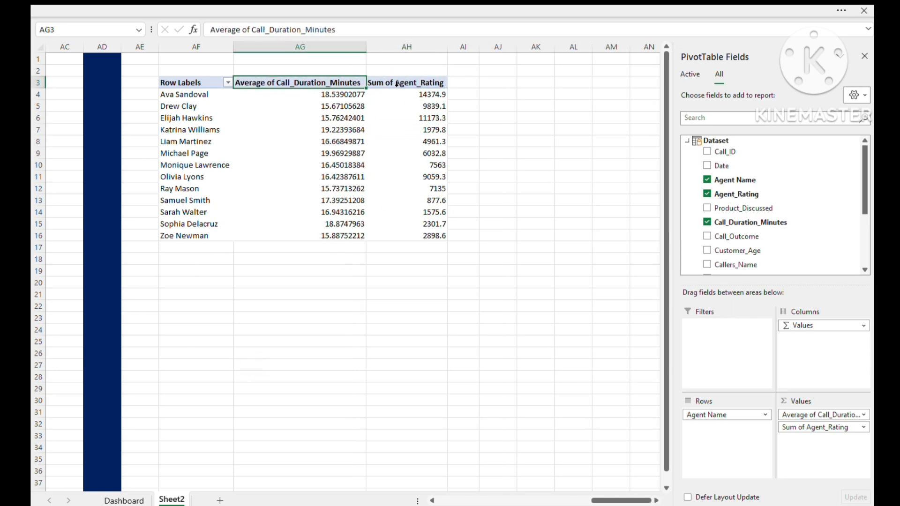
pyautogui.click(397, 83)
pyautogui.click(398, 84)
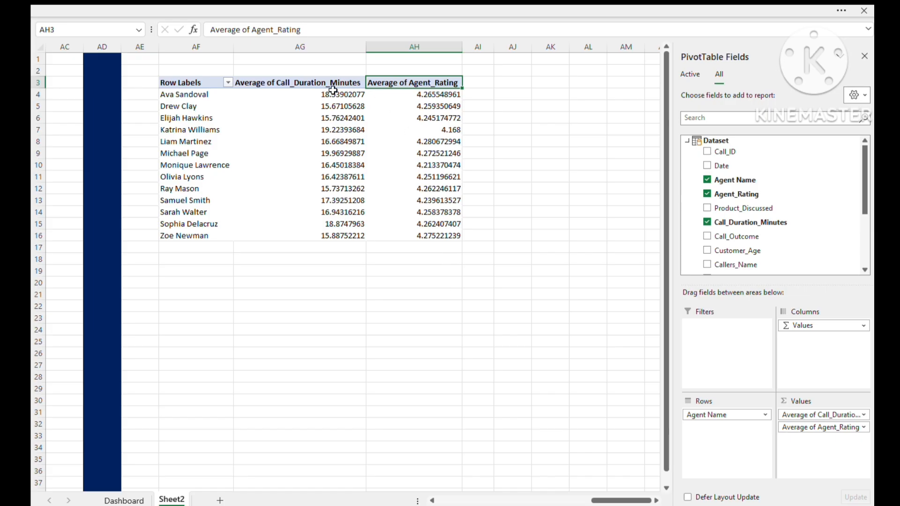
# - Format the averages in AG4:AH16 as numbers with two decimal places
pyautogui.moveTo(333, 90); pyautogui.dragTo(449, 233)
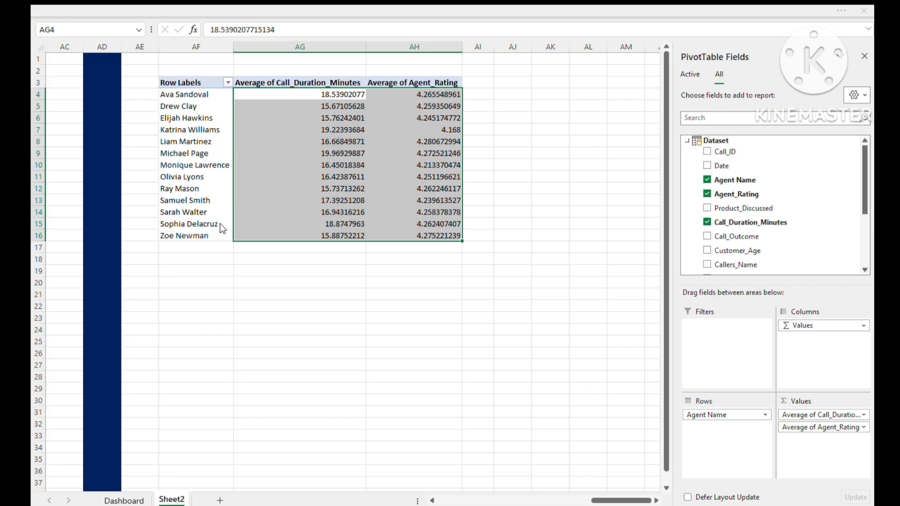
pyautogui.hotkey('ctrl', 'shift', '1')
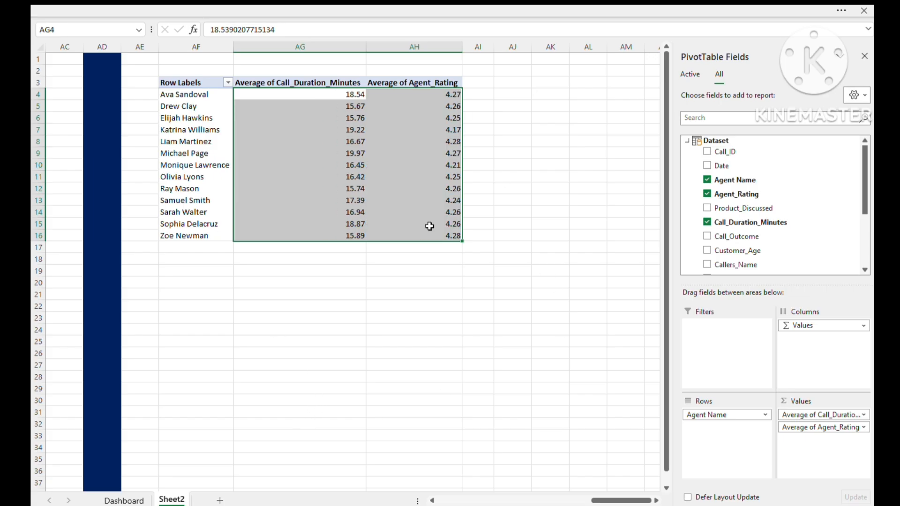
pyautogui.click(405, 338)
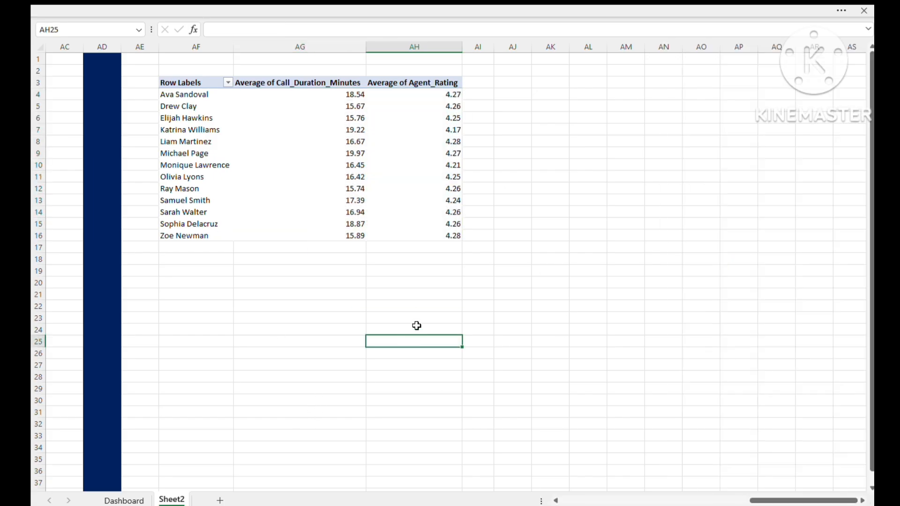
# - Enter =Agent_Name in cell AF22 to bring in the selected agent
pyautogui.click(250, 305)
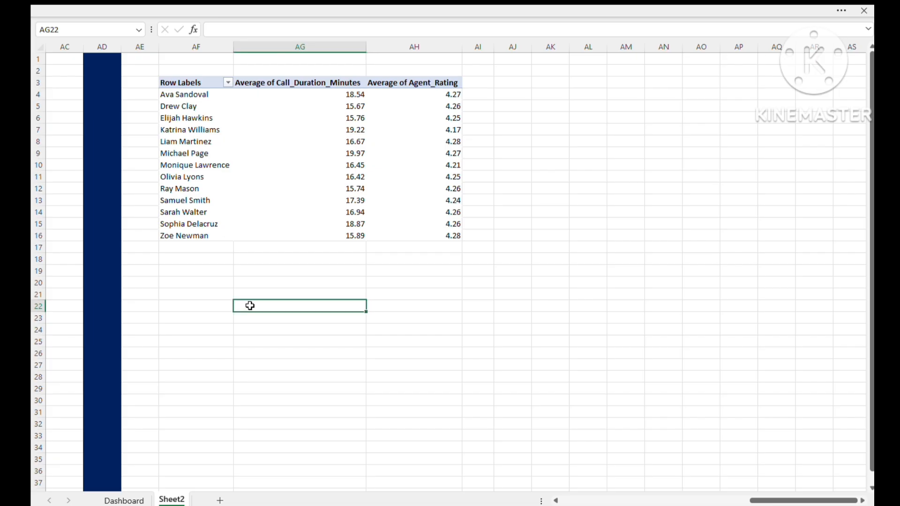
pyautogui.click(207, 312)
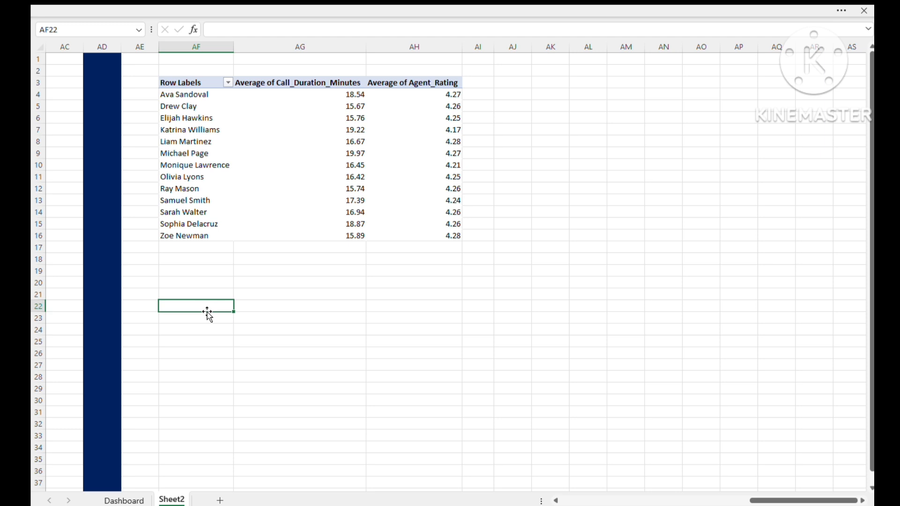
pyautogui.write('age')
pyautogui.press('Tab')
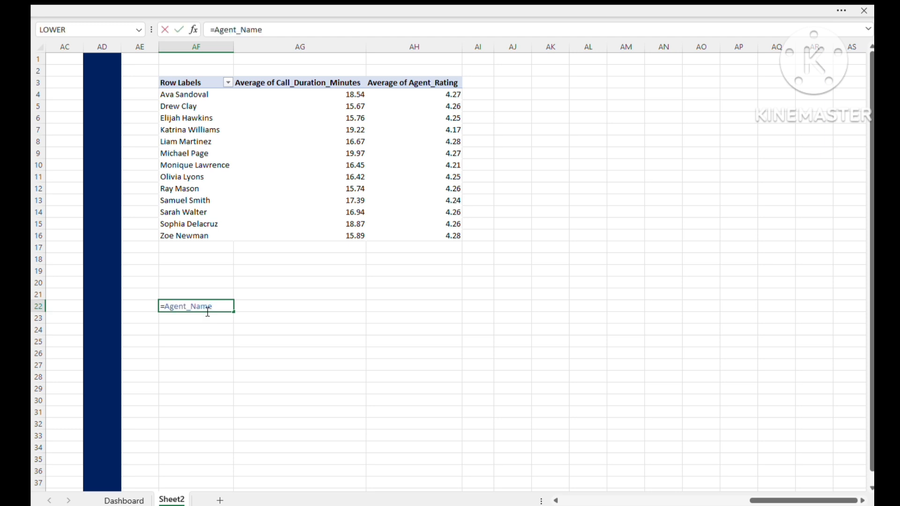
pyautogui.press('Return')
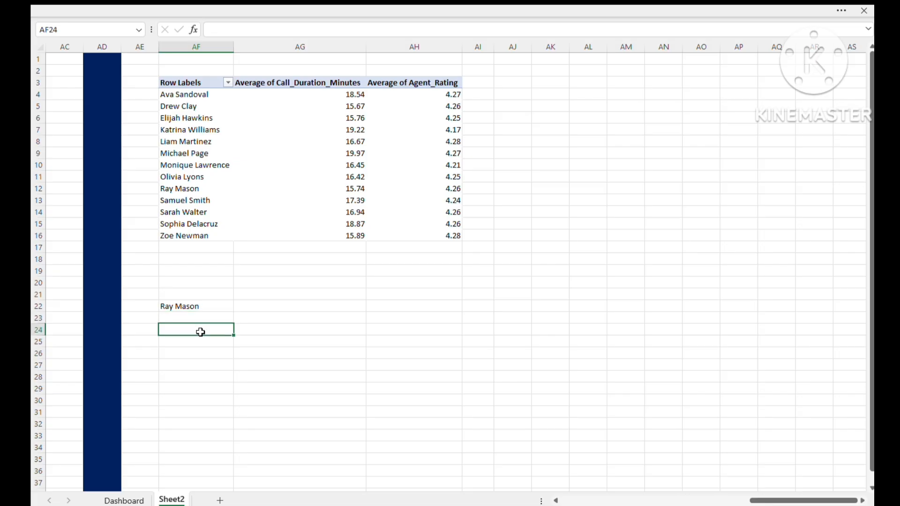
# - Enter the headings Average Call Duration in AF24 and Average Rating in AG24
pyautogui.click(193, 349)
pyautogui.click(194, 332)
pyautogui.write('Average')
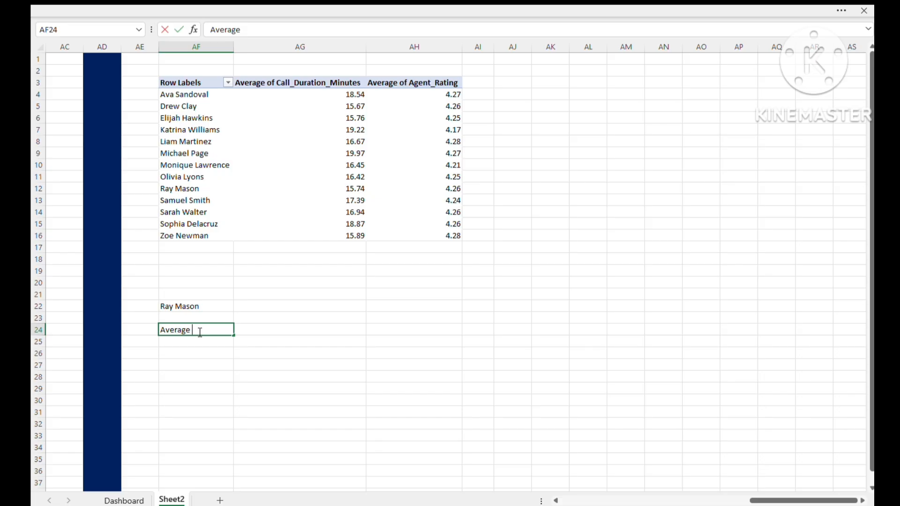
pyautogui.write(' Call Duration')
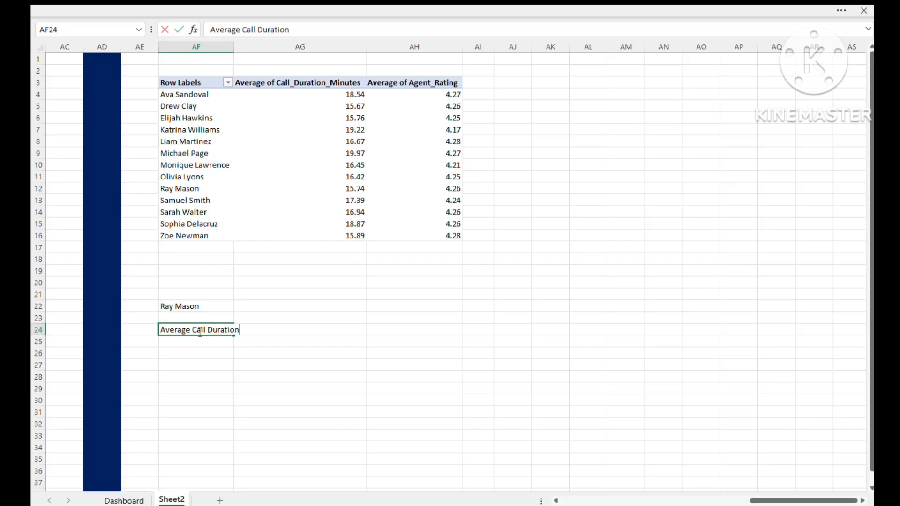
pyautogui.press('Tab')
pyautogui.write('Average')
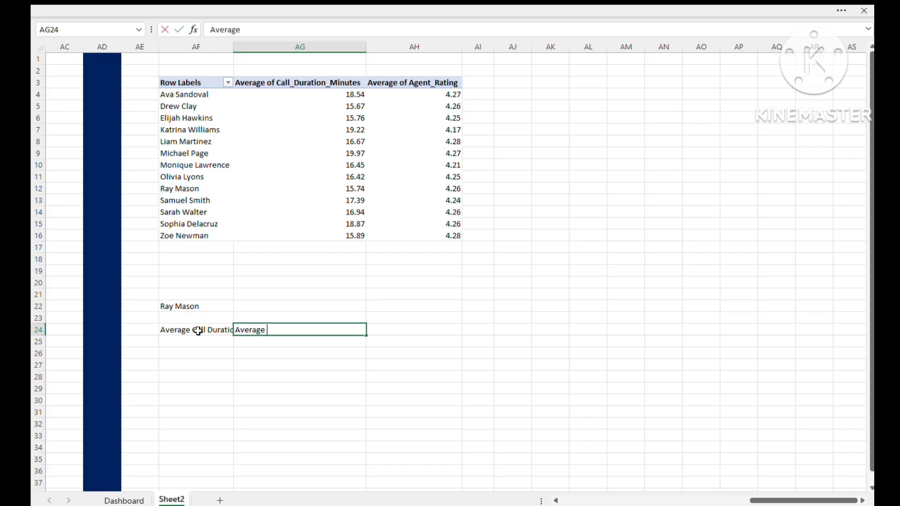
pyautogui.write(' Rating')
pyautogui.press('Return')
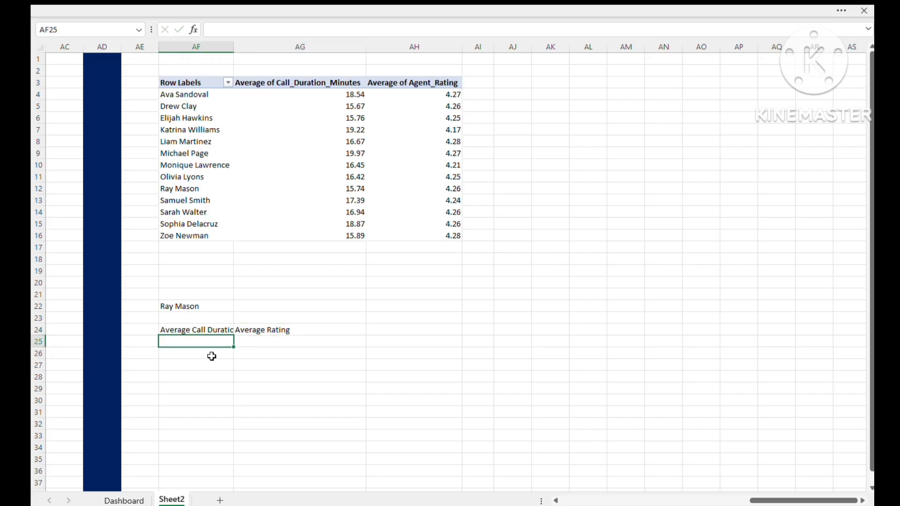
# - Enter =VLOOKUP(AF22,AF3:AH16,2,0) in cell AF25 to return the selected agent's average call duration
pyautogui.write('=')
pyautogui.write('vloo')
pyautogui.press('Tab')
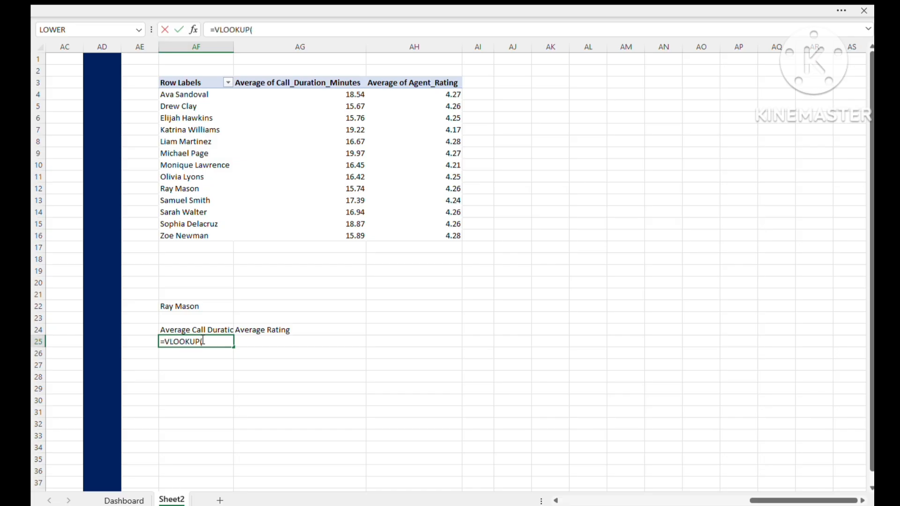
pyautogui.click(180, 307)
pyautogui.write(',')
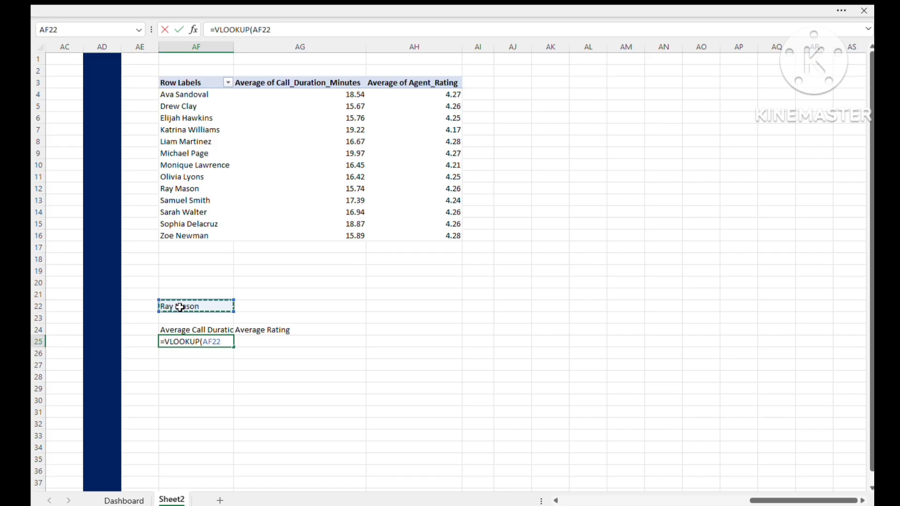
pyautogui.moveTo(189, 83); pyautogui.dragTo(442, 235)
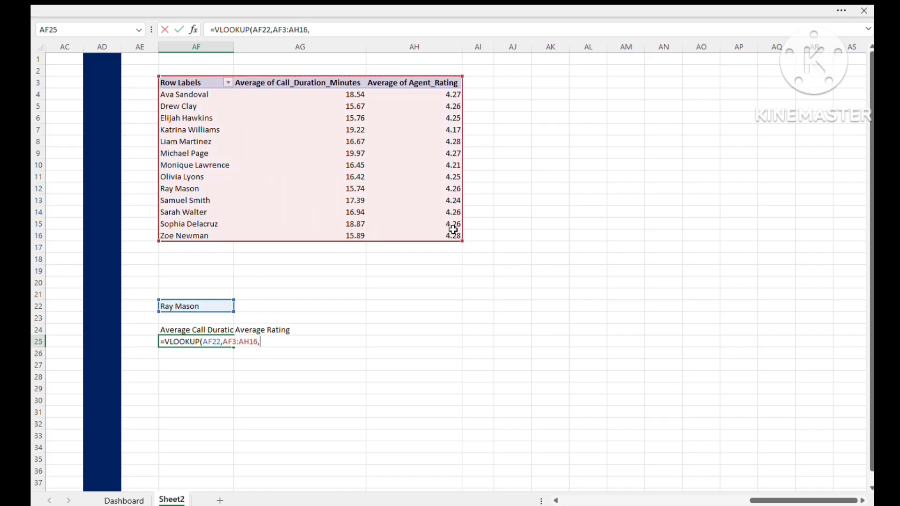
pyautogui.write(',2,0')
pyautogui.press('Return')
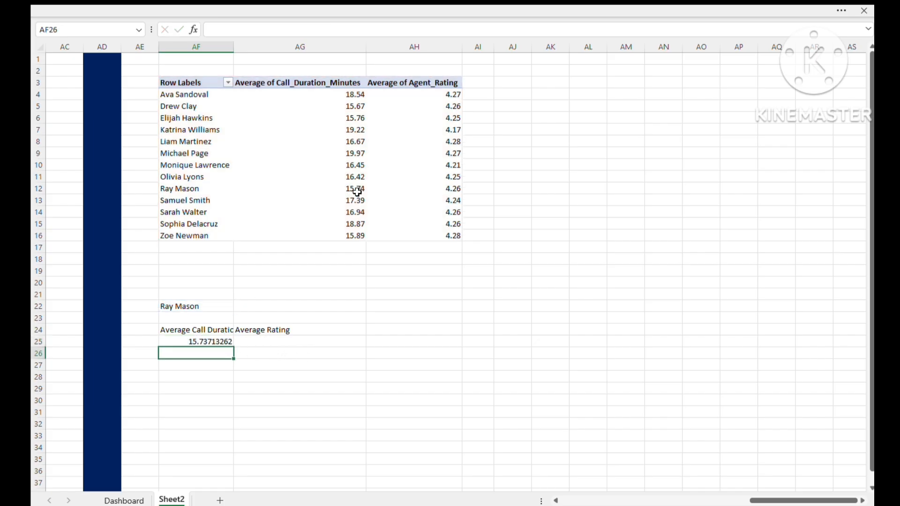
# - Enter =VLOOKUP(AF22,AF3:AH16,3,0) in cell AG25 to return the selected agent's average rating
pyautogui.click(252, 341)
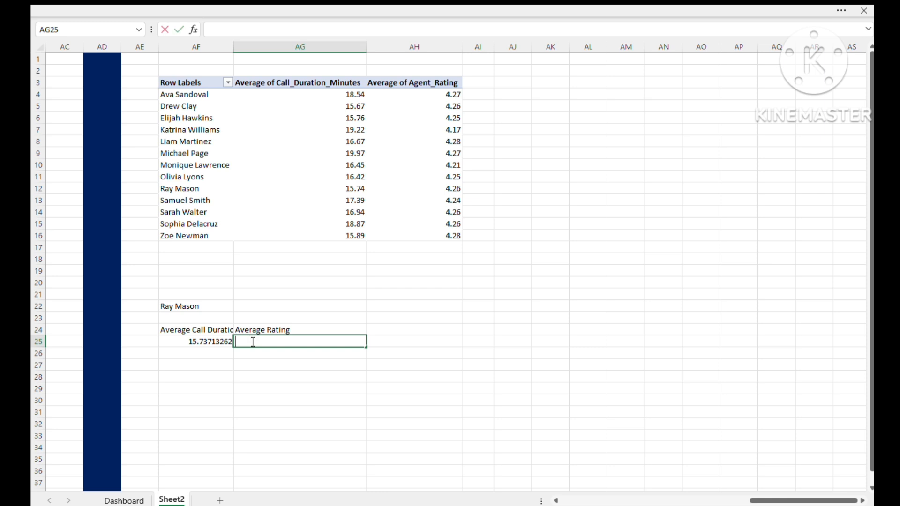
pyautogui.write('=vloo')
pyautogui.press('Tab')
pyautogui.click(196, 302)
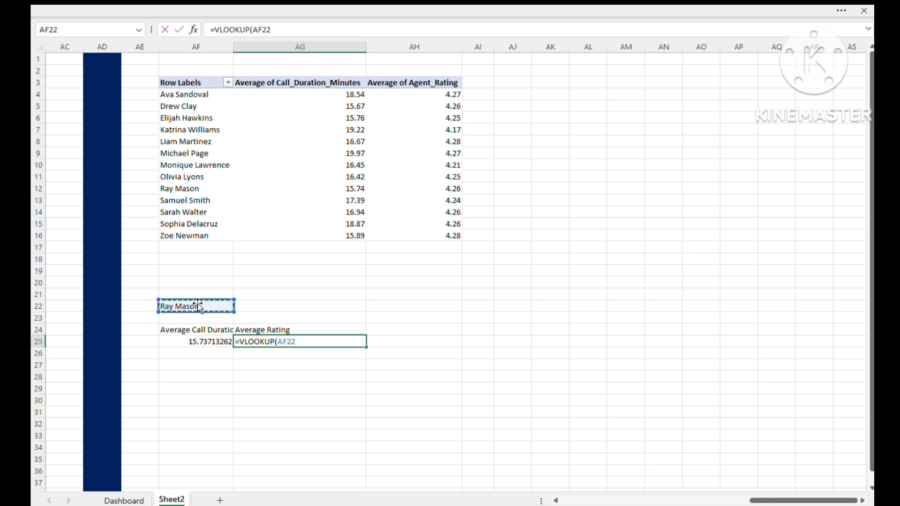
pyautogui.write(',')
pyautogui.moveTo(161, 83); pyautogui.dragTo(446, 246)
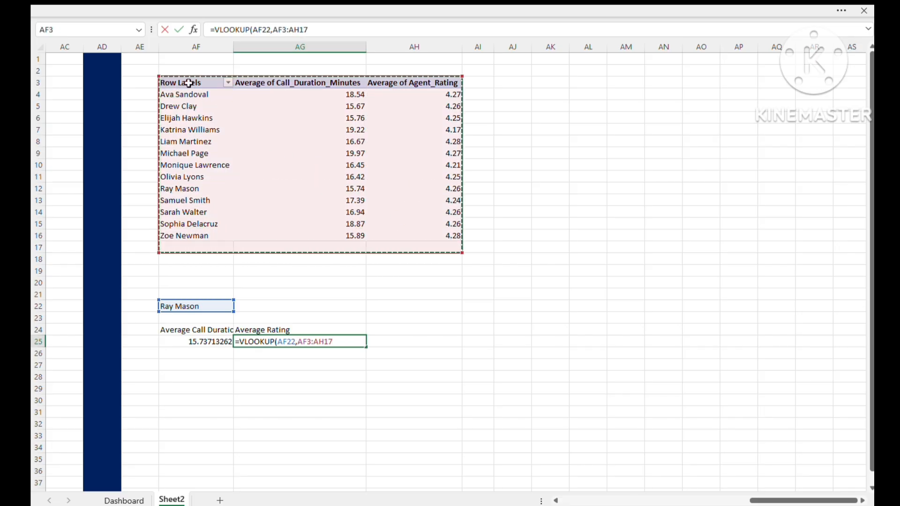
pyautogui.moveTo(189, 83); pyautogui.dragTo(432, 238)
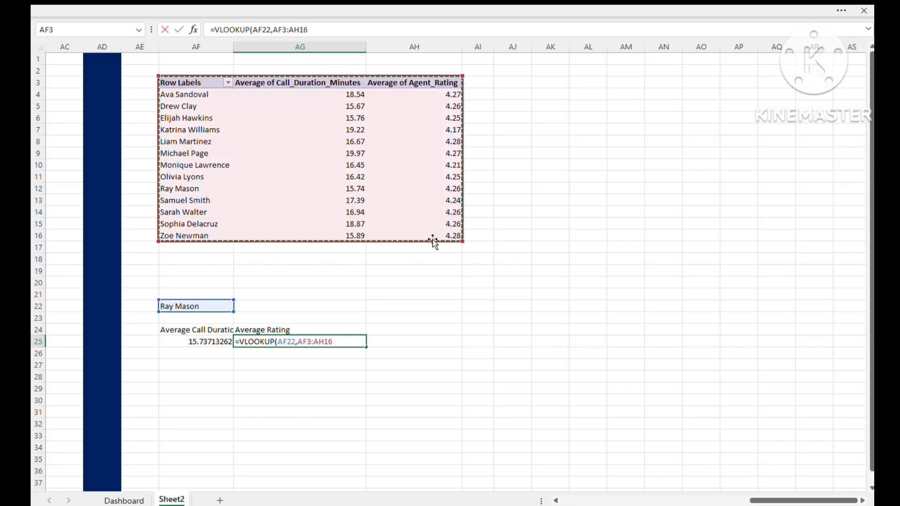
pyautogui.write(',')
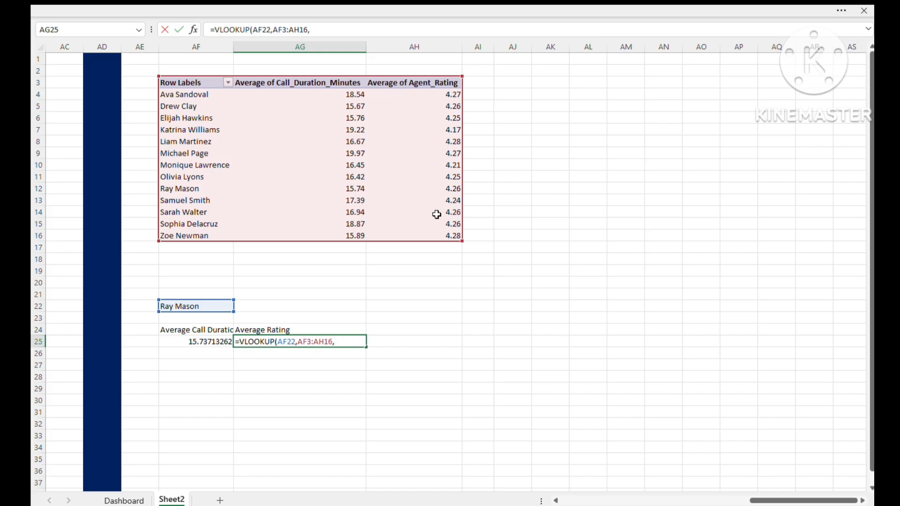
pyautogui.write('3,0')
pyautogui.press('Return')
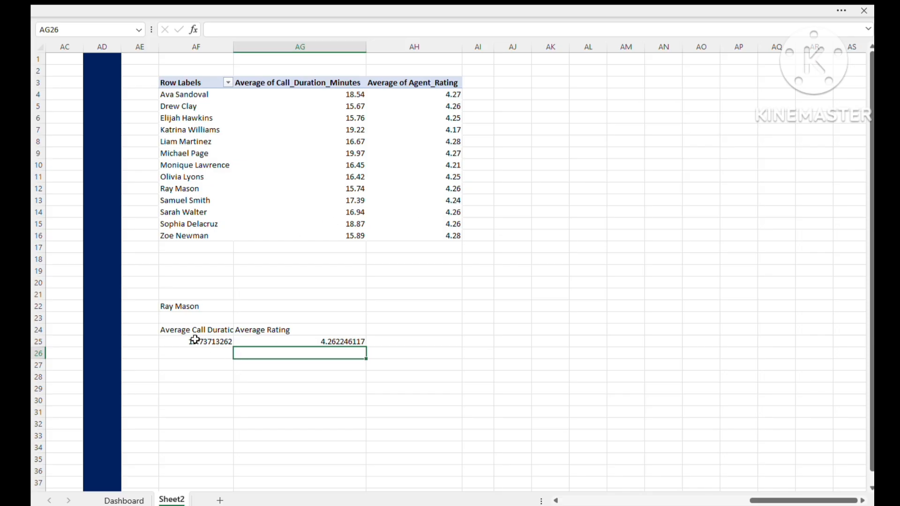
# - Format the lookup results in AF25:AG25 as numbers with two decimal places
pyautogui.moveTo(197, 340); pyautogui.dragTo(307, 335)
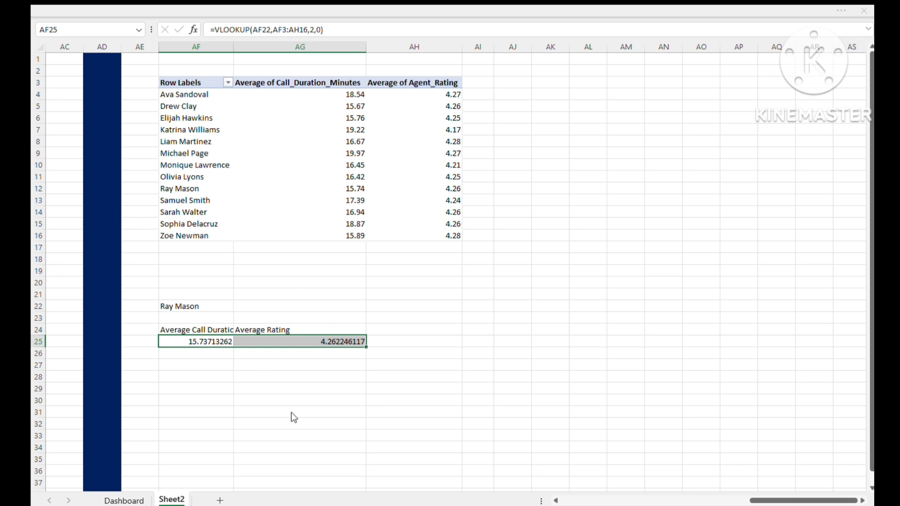
pyautogui.hotkey('ctrl', 'shift', '1')
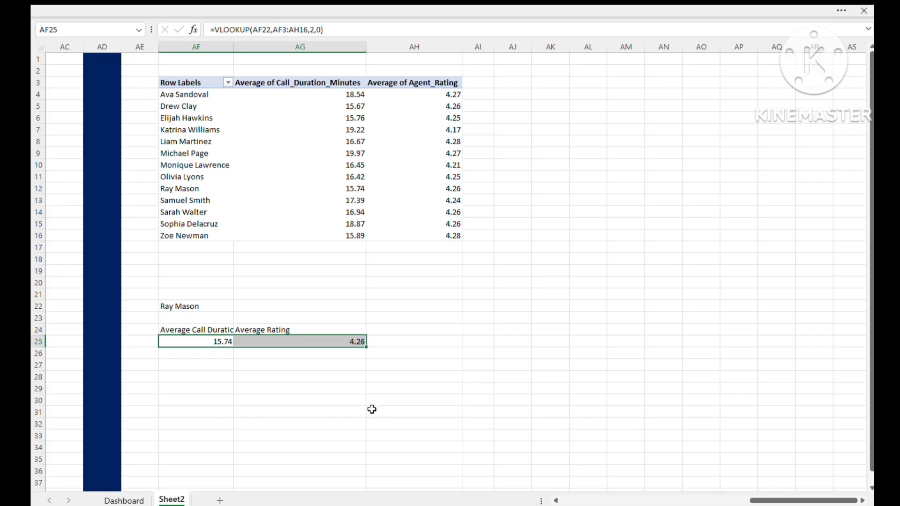
pyautogui.click(331, 401)
pyautogui.click(393, 379)
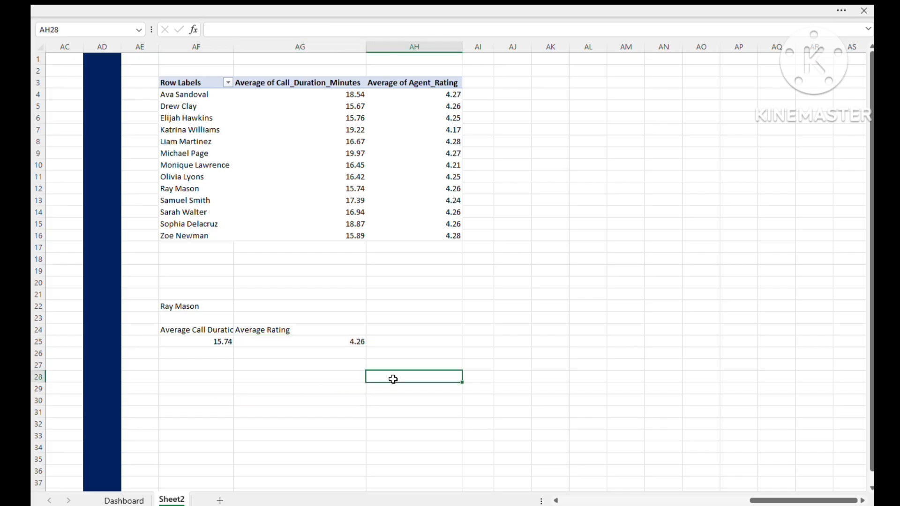
pyautogui.click(290, 407)
pyautogui.click(214, 363)
pyautogui.click(353, 426)
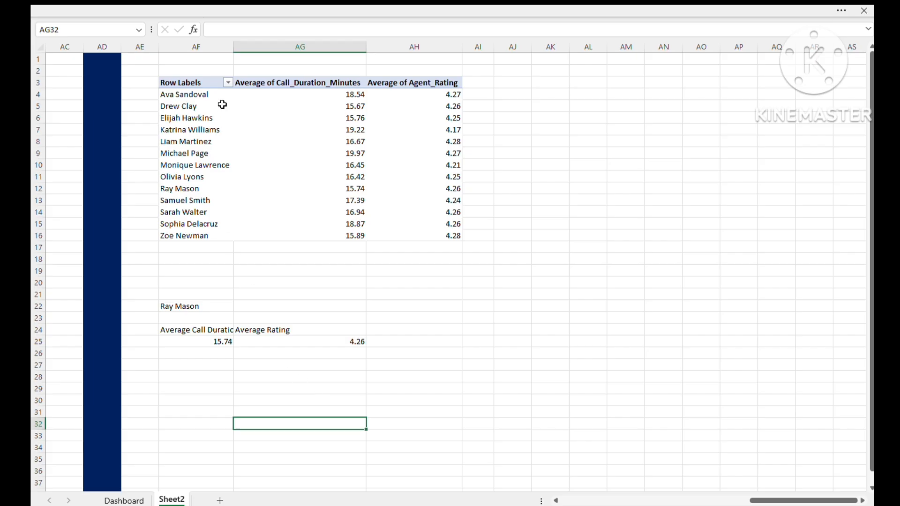
# - Autofit column AF so the Average Call Duration heading fits
pyautogui.doubleClick(238, 51)
pyautogui.click(296, 366)
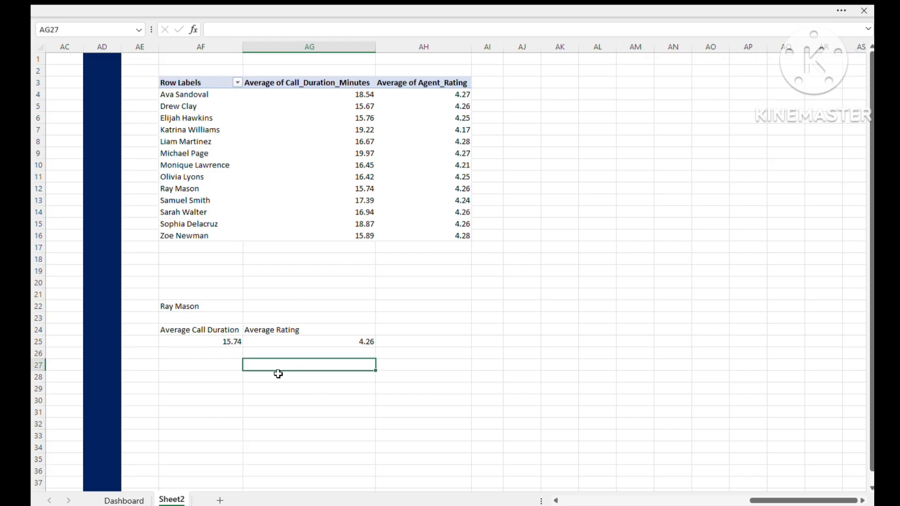
pyautogui.click(372, 406)
pyautogui.click(220, 341)
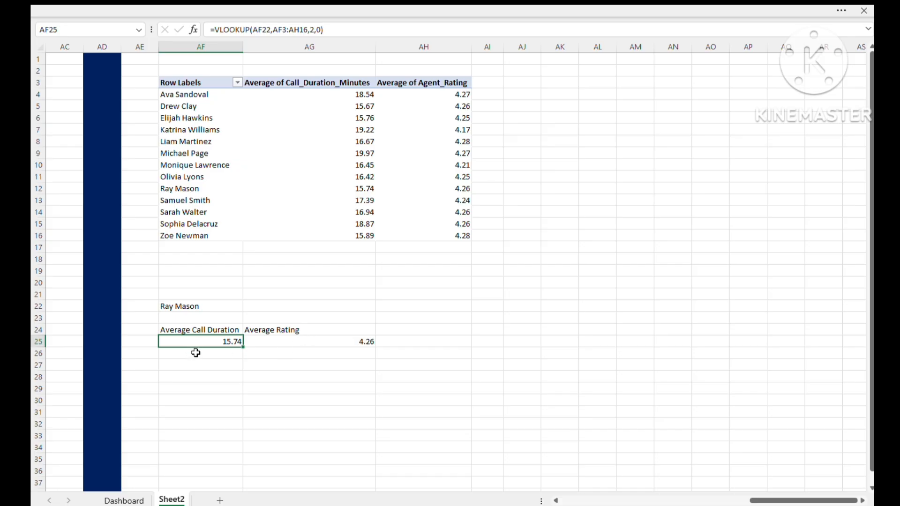
# - On the Dashboard sheet, draw a thin rectangle as wide as the doughnut chart panel beneath it, and place a duplicate directly below
pyautogui.click(126, 500)
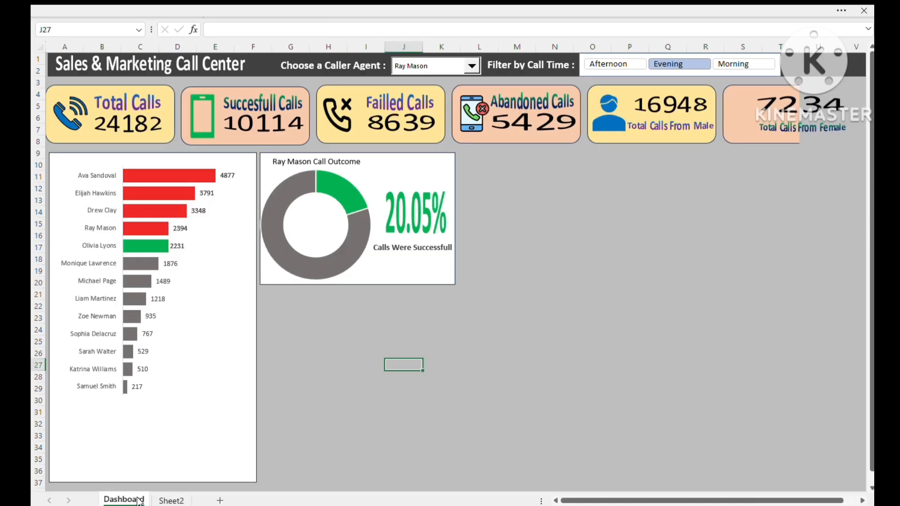
pyautogui.click(303, 316)
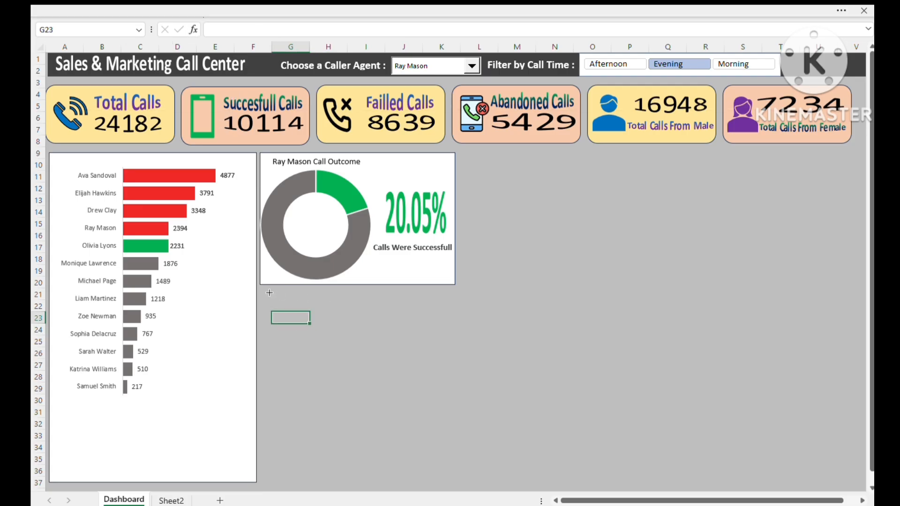
pyautogui.moveTo(266, 296)
pyautogui.mouseDown()
pyautogui.moveTo(325, 313)
pyautogui.moveTo(460, 312)
pyautogui.mouseUp()
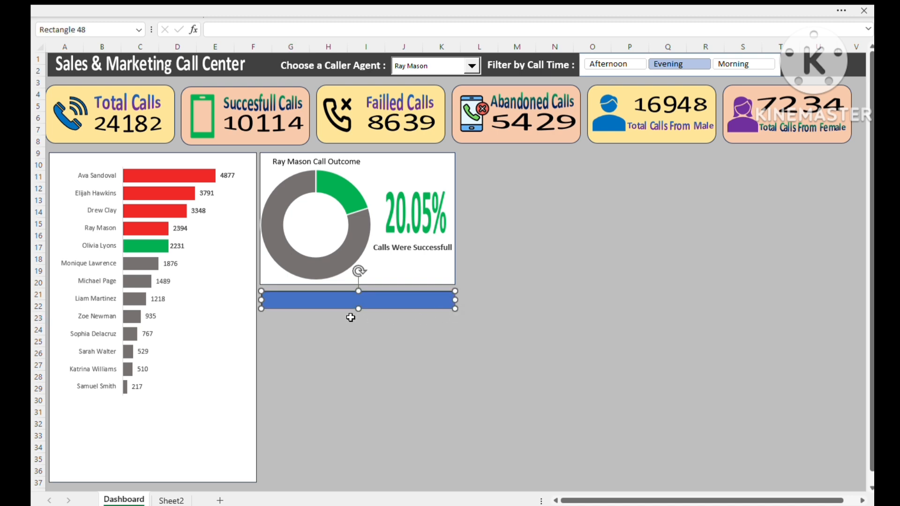
pyautogui.hotkey('ctrl', 'd')
pyautogui.moveTo(343, 319); pyautogui.dragTo(335, 330)
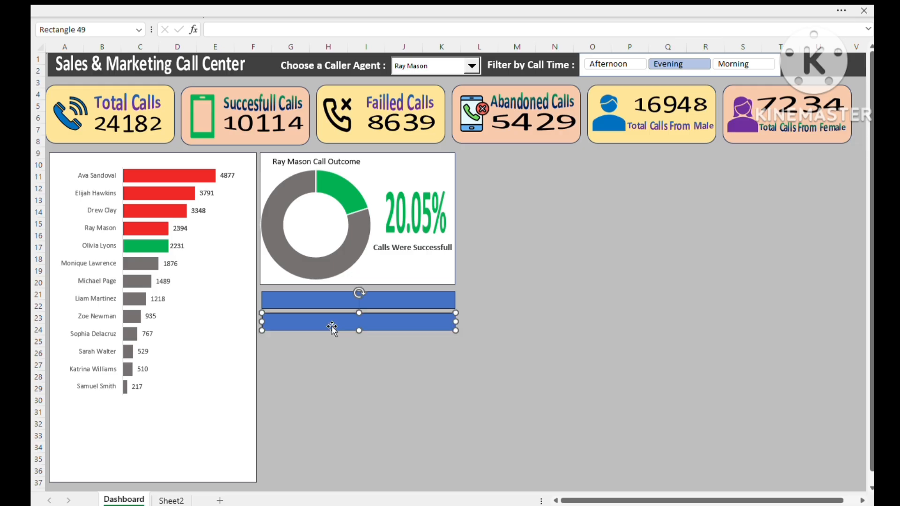
# - Change the fill color of both rectangles below the doughnut chart to dark gray
pyautogui.click(325, 303)
pyautogui.hotkey('ctrl', '1')
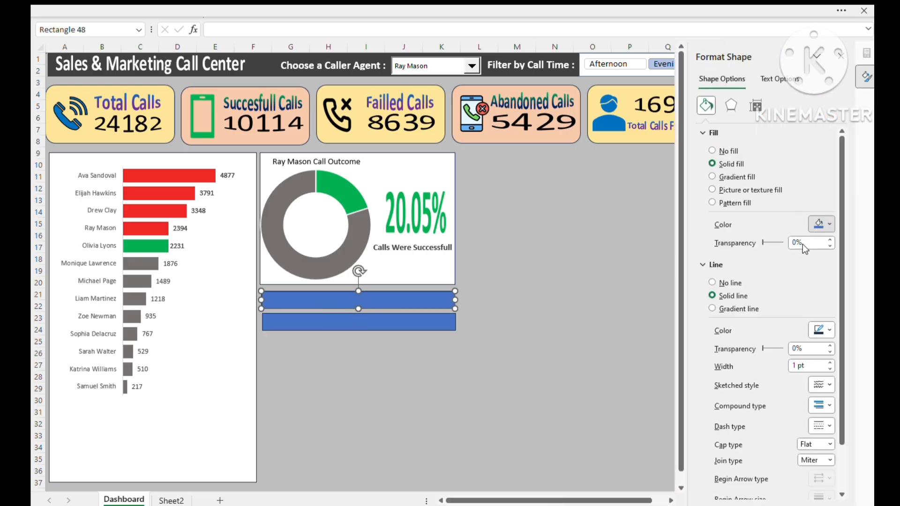
pyautogui.click(749, 342)
pyautogui.click(410, 329)
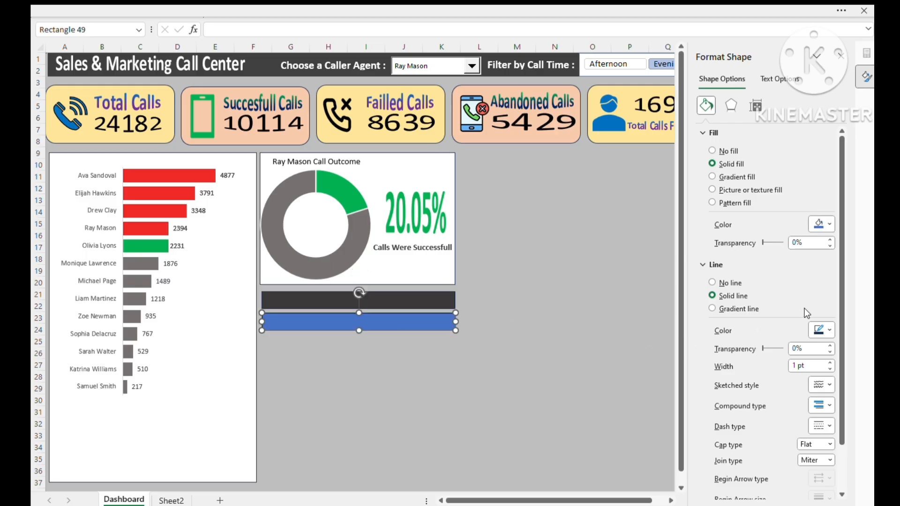
pyautogui.click(829, 224)
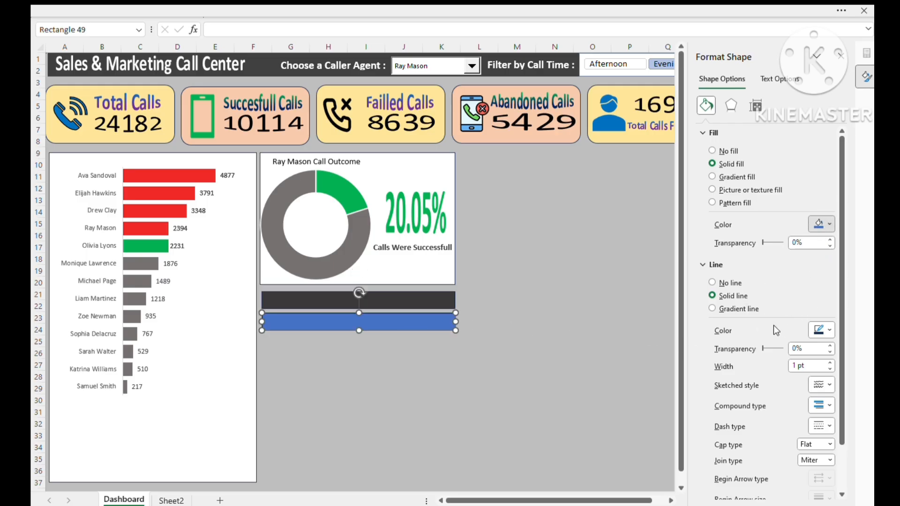
pyautogui.click(750, 347)
pyautogui.click(403, 387)
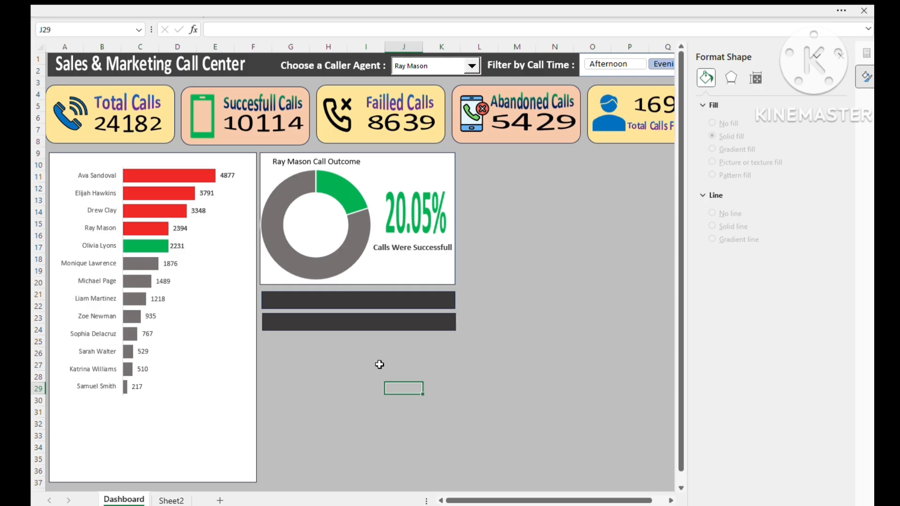
# - Duplicate the "Calls Were Successfull" text box and place the copy on the upper dark gray bar
pyautogui.click(319, 304)
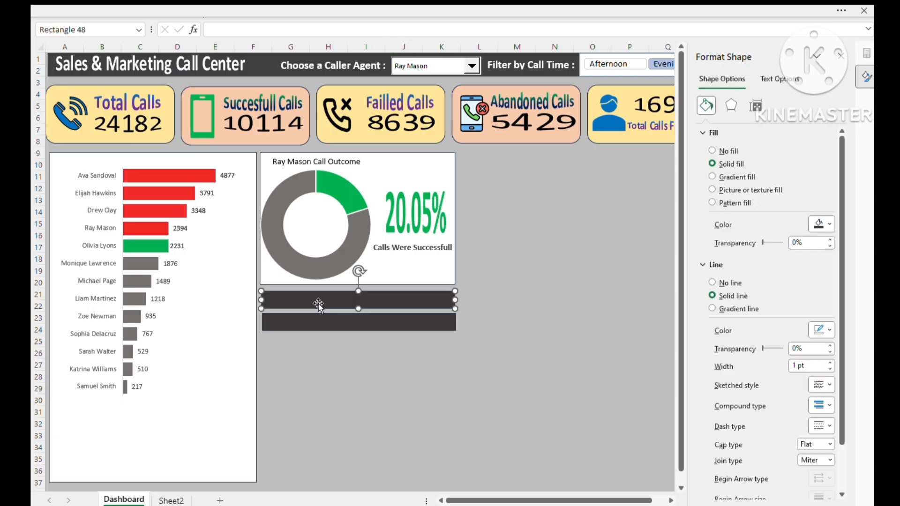
pyautogui.click(321, 162)
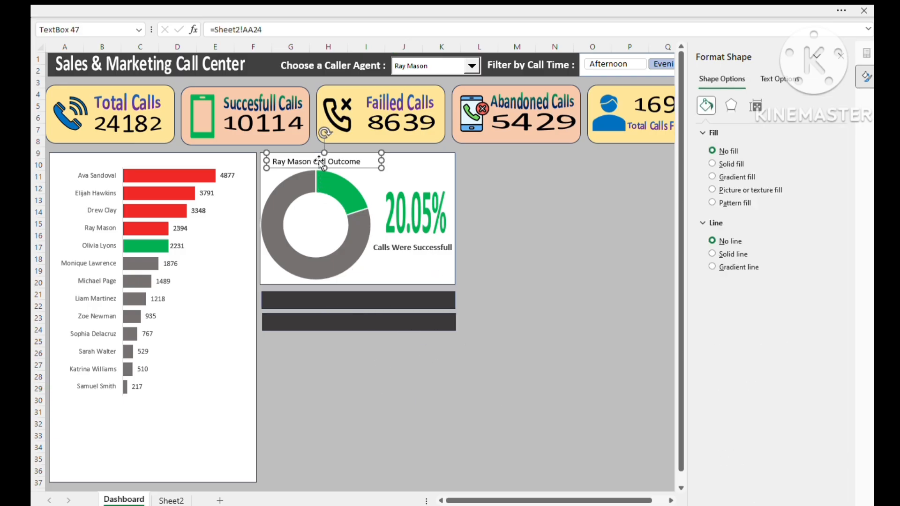
pyautogui.click(399, 255)
pyautogui.hotkey('ctrl', 'd')
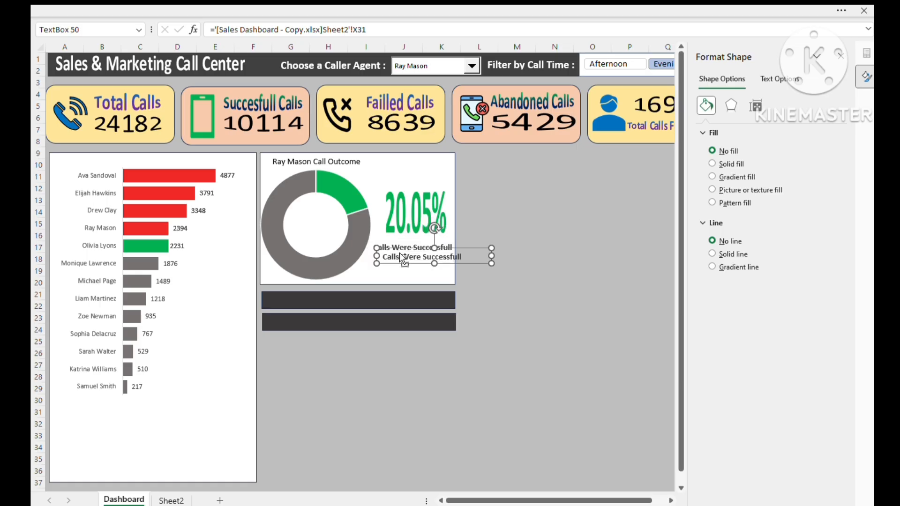
pyautogui.moveTo(394, 262); pyautogui.dragTo(288, 300)
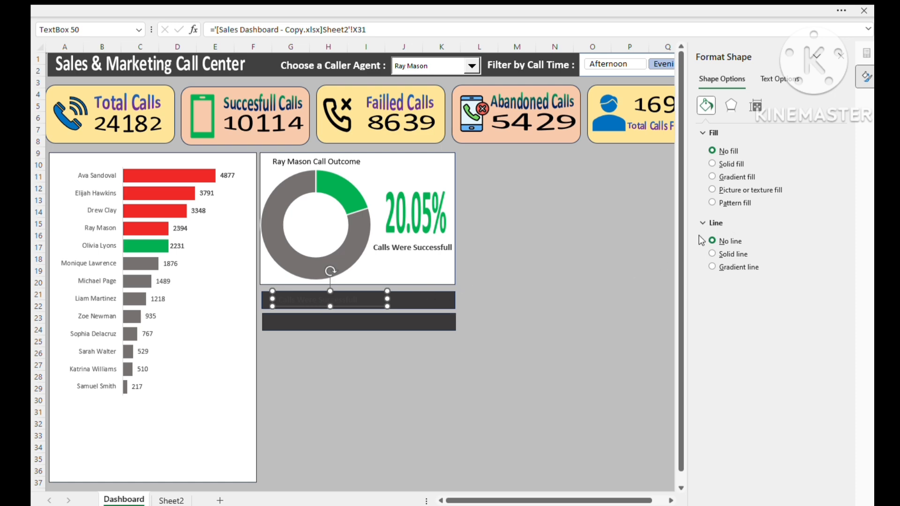
# - In Sheet2 cell AF27, build the agent's duration label with =AF22&" Average Call Duration : "
pyautogui.click(168, 502)
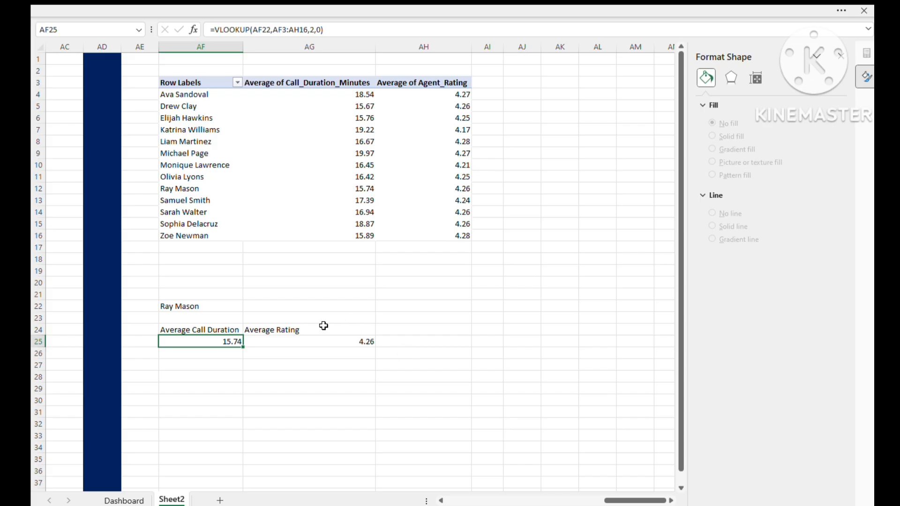
pyautogui.click(431, 330)
pyautogui.click(477, 342)
pyautogui.click(483, 329)
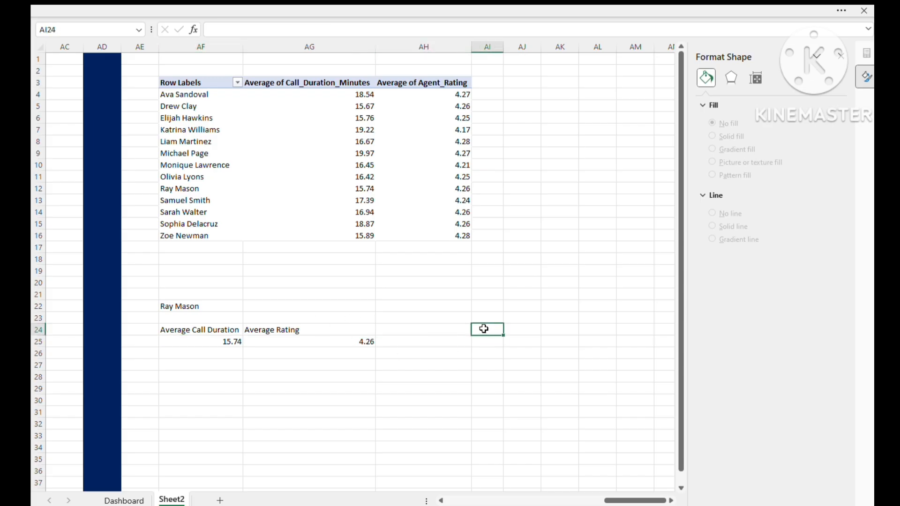
pyautogui.click(479, 359)
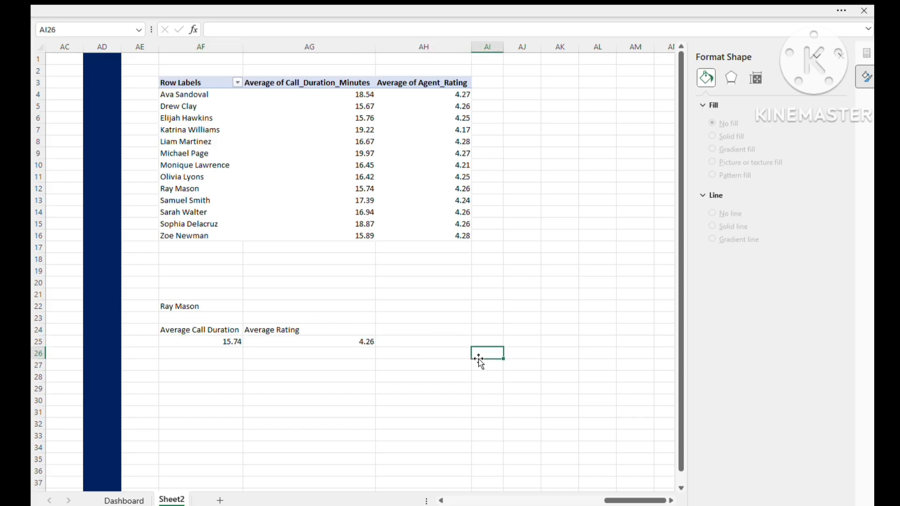
pyautogui.click(267, 373)
pyautogui.click(201, 369)
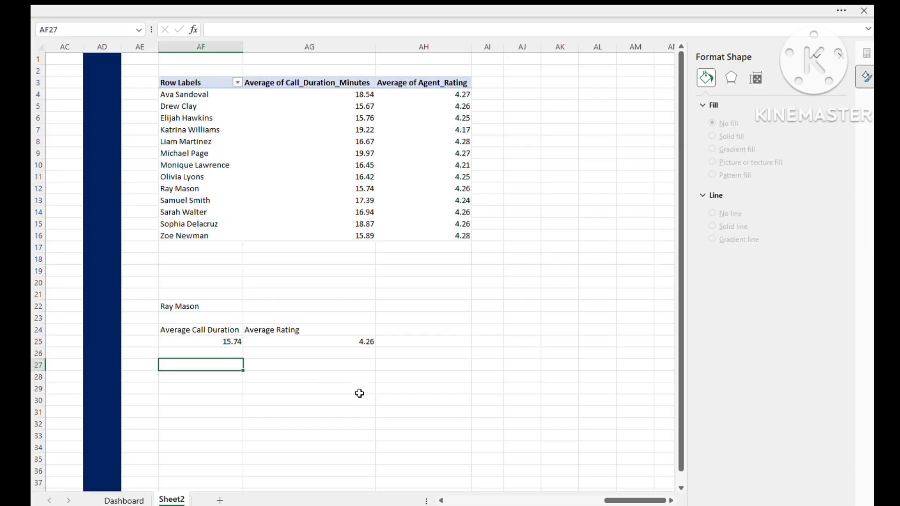
pyautogui.write('=')
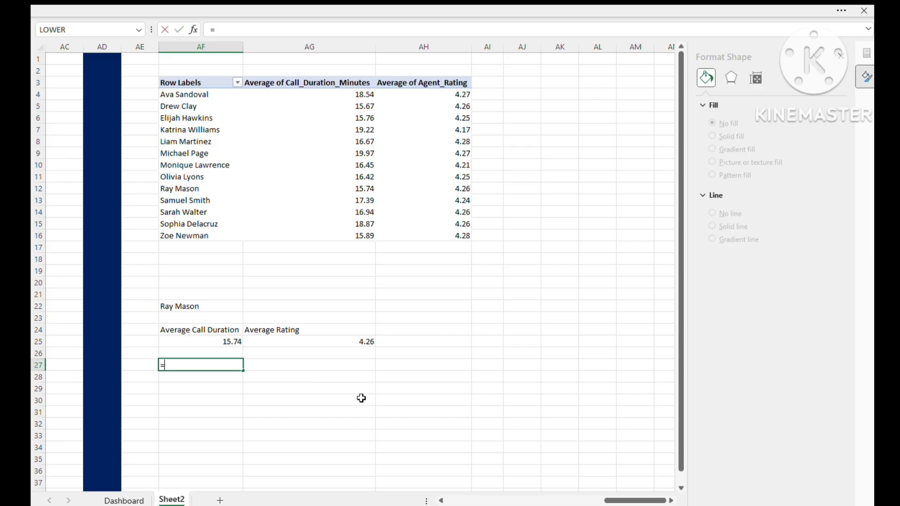
pyautogui.click(201, 305)
pyautogui.write('&')
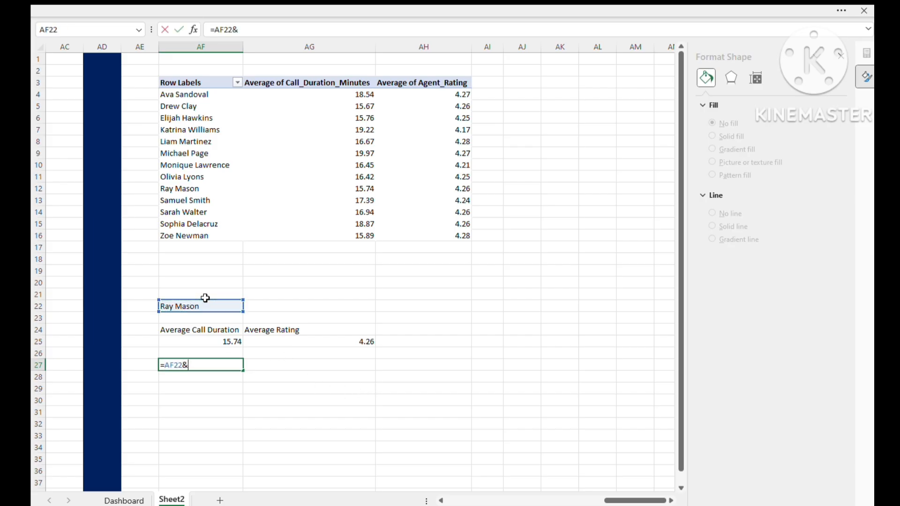
pyautogui.write('" Average')
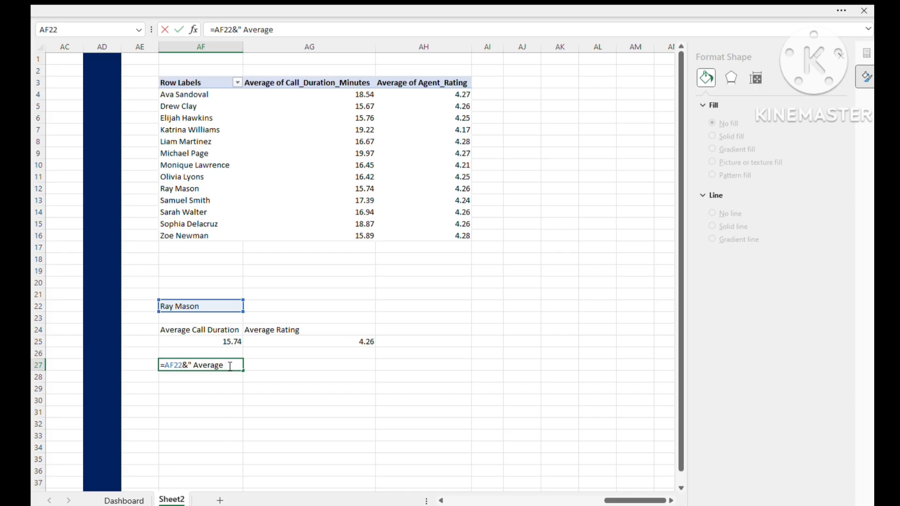
pyautogui.write(' Call Duration : "')
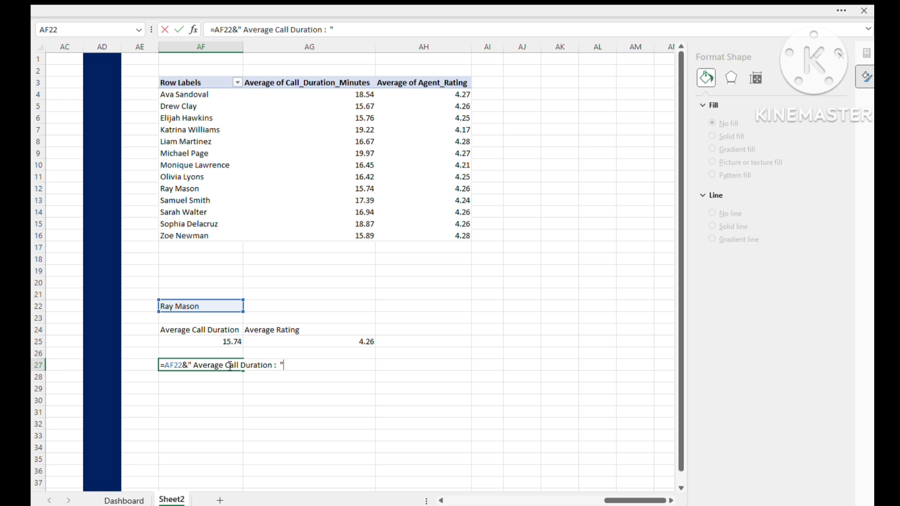
pyautogui.press('Return')
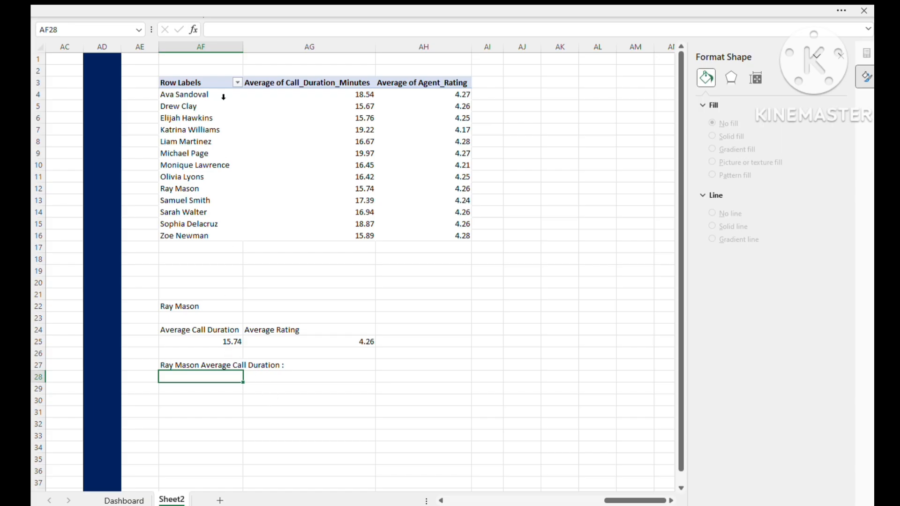
pyautogui.click(220, 365)
pyautogui.click(219, 388)
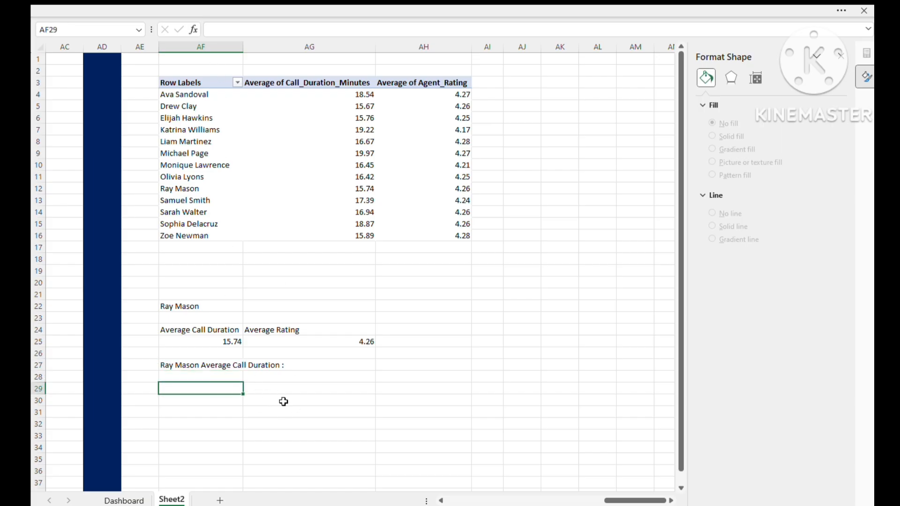
pyautogui.click(199, 378)
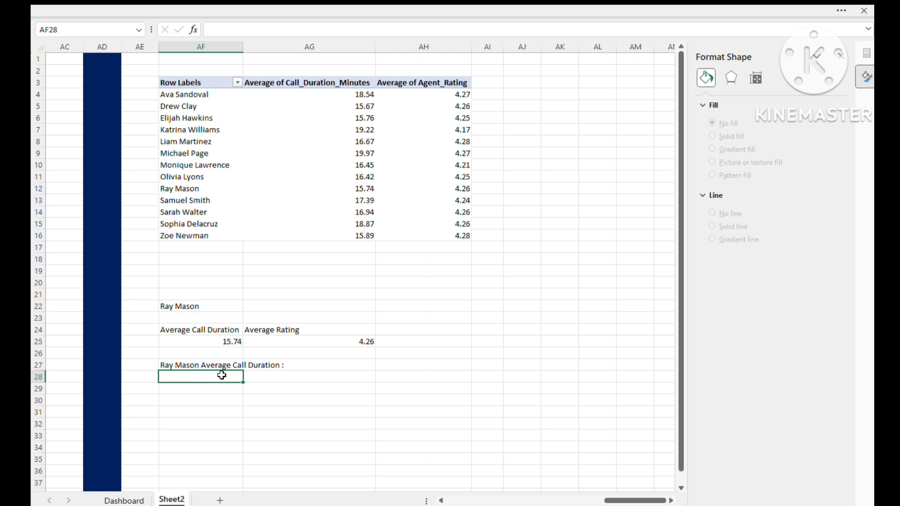
# - In Sheet2 cell AF28, build the agent's rating label with =AF22&" Average Rating :"
pyautogui.write('=')
pyautogui.click(179, 311)
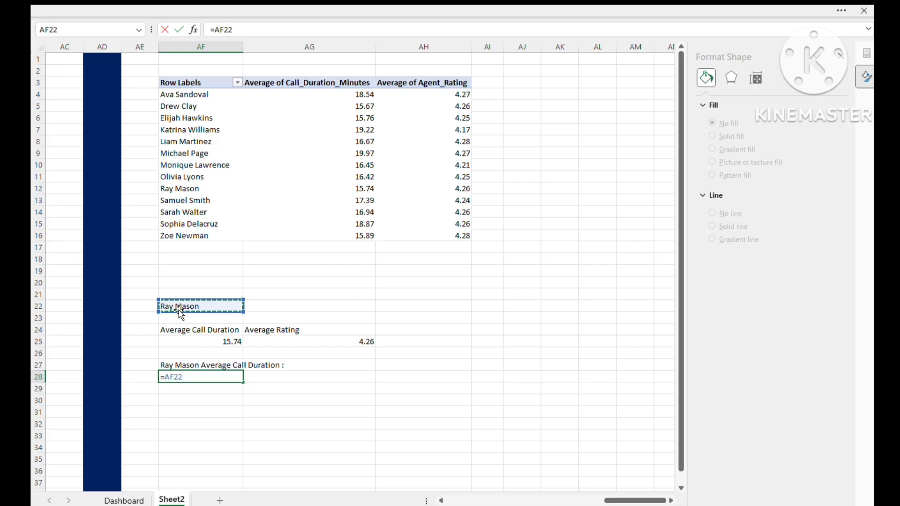
pyautogui.write('&" Average')
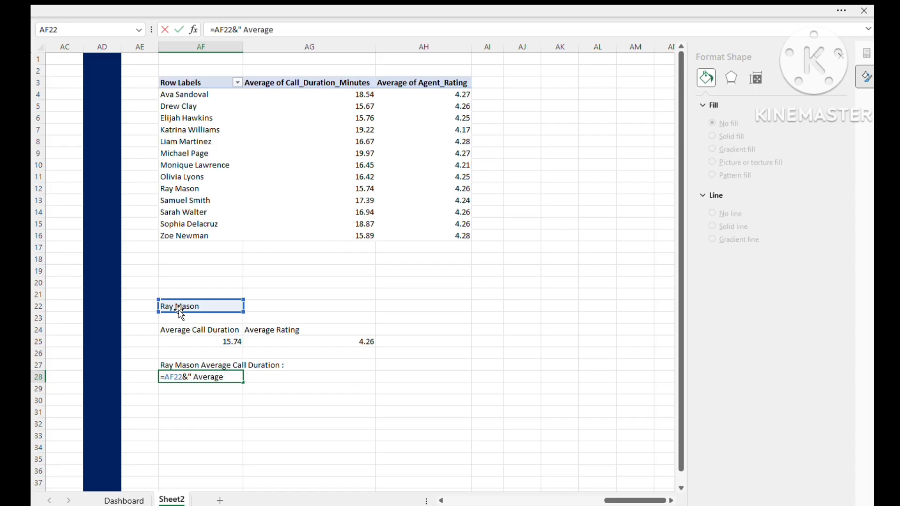
pyautogui.write(' Rating')
pyautogui.write(' :')
pyautogui.write('"')
pyautogui.press('Return')
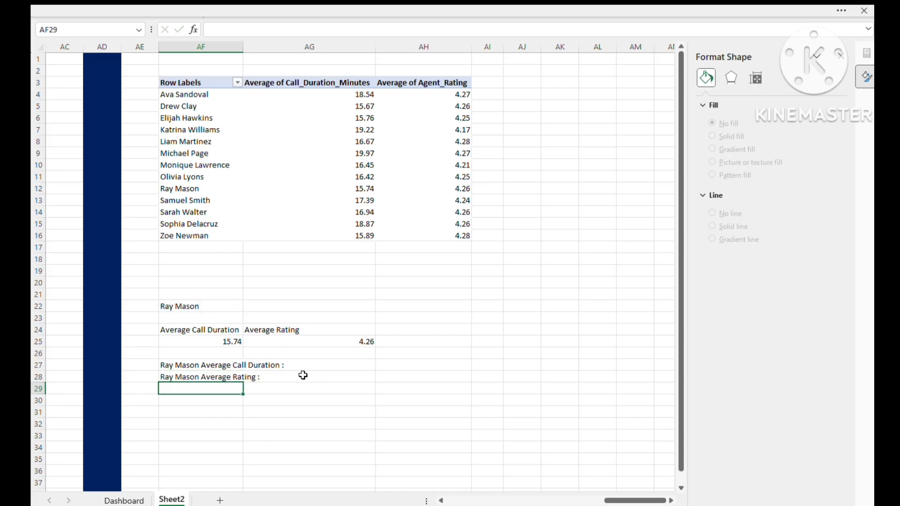
# - Link the text box on the Dashboard's upper dark gray bar to the duration label in Sheet2 cell AF27
pyautogui.click(123, 501)
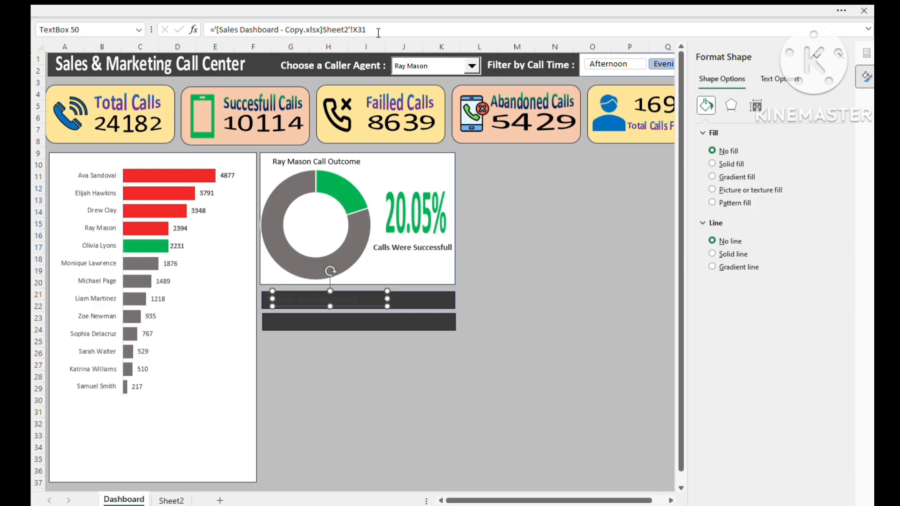
pyautogui.moveTo(378, 32); pyautogui.dragTo(209, 30)
pyautogui.write('=')
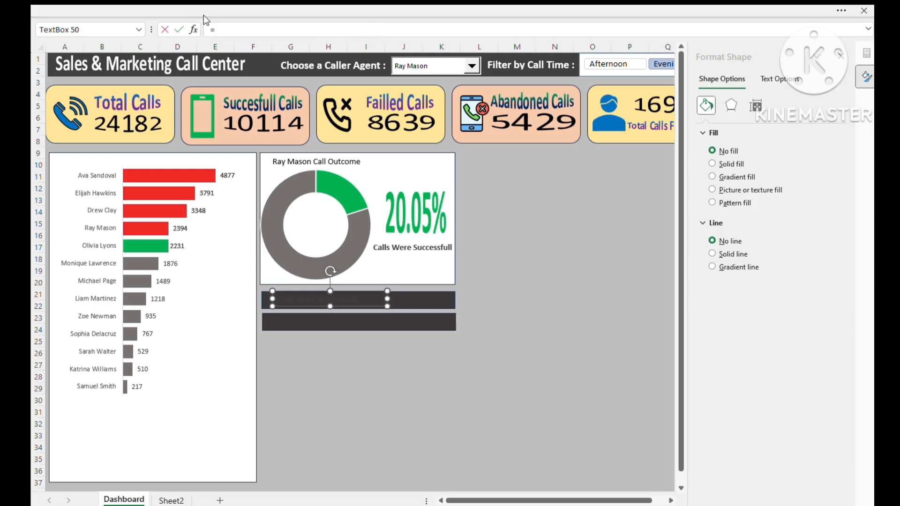
pyautogui.click(171, 500)
pyautogui.click(213, 365)
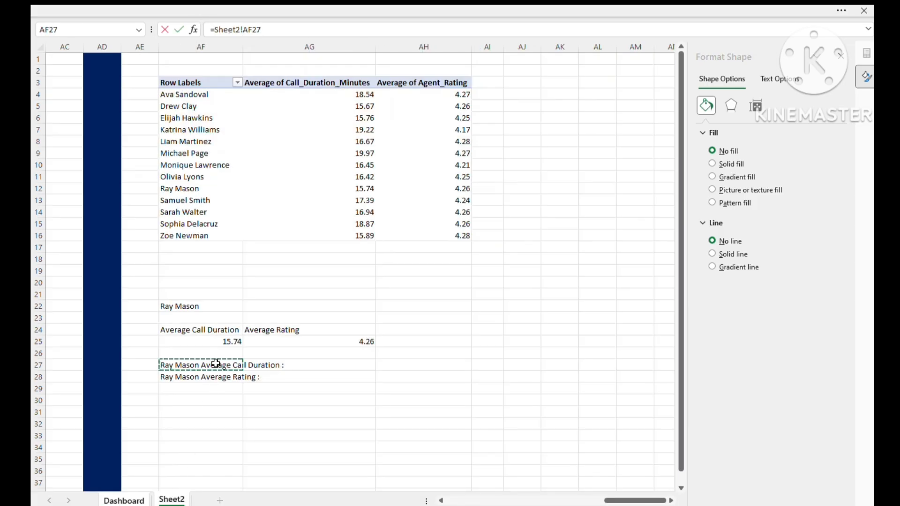
pyautogui.press('Return')
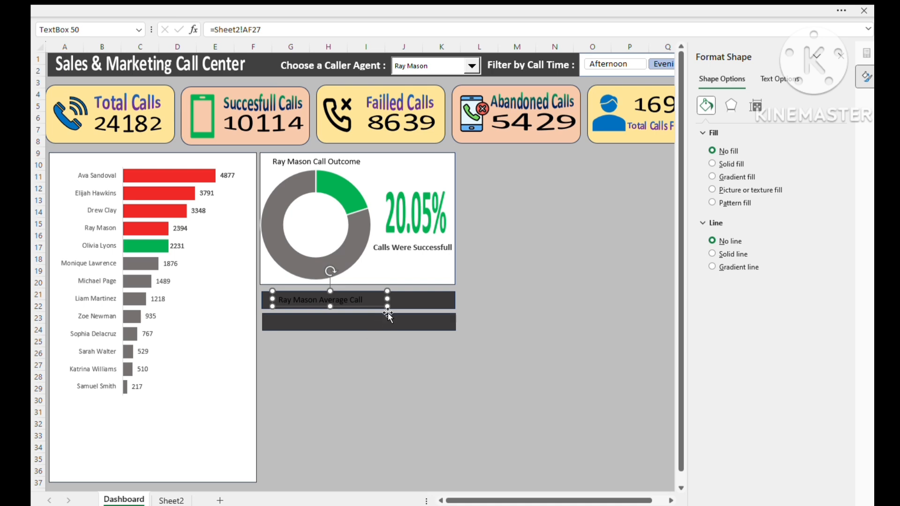
# - Widen the text box on the upper dark gray bar so its whole duration label fits on one line
pyautogui.click(336, 320)
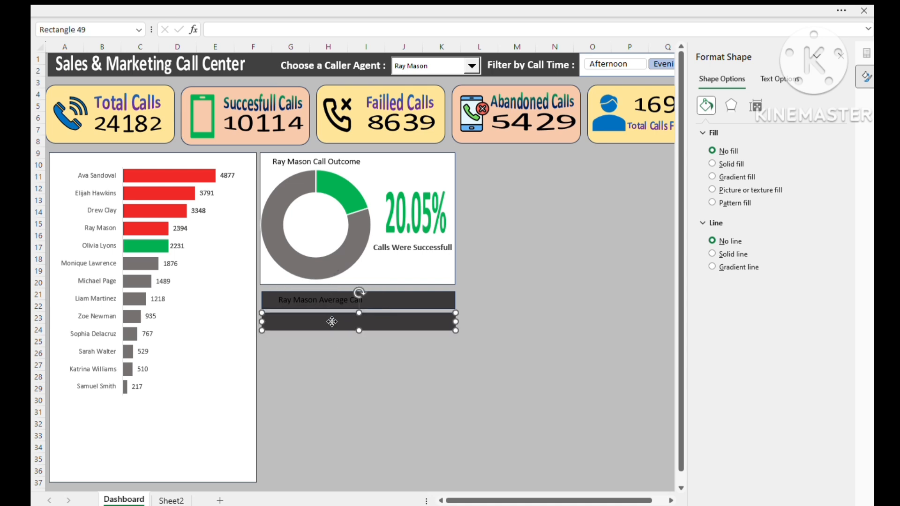
pyautogui.click(363, 304)
pyautogui.moveTo(396, 299); pyautogui.dragTo(418, 298)
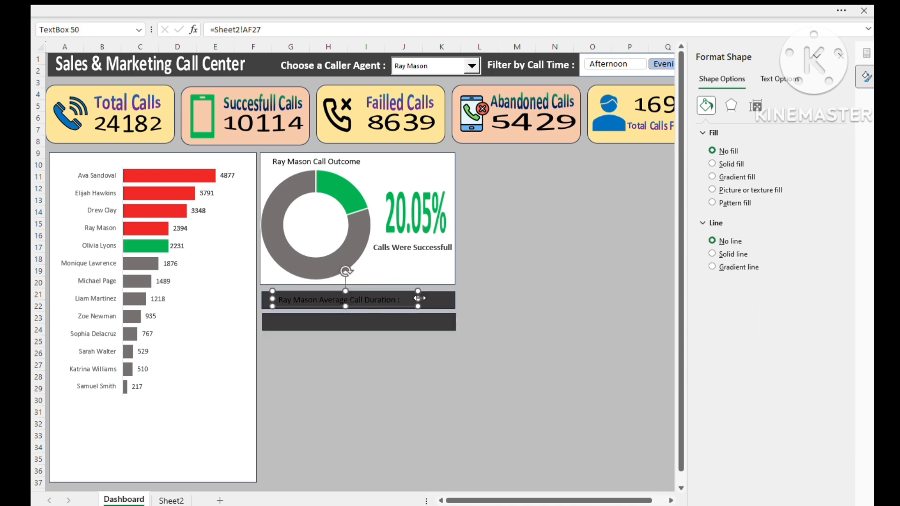
# - Make the duration label on the upper bar bold and white
pyautogui.click(396, 298)
pyautogui.hotkey('ctrl', 'a')
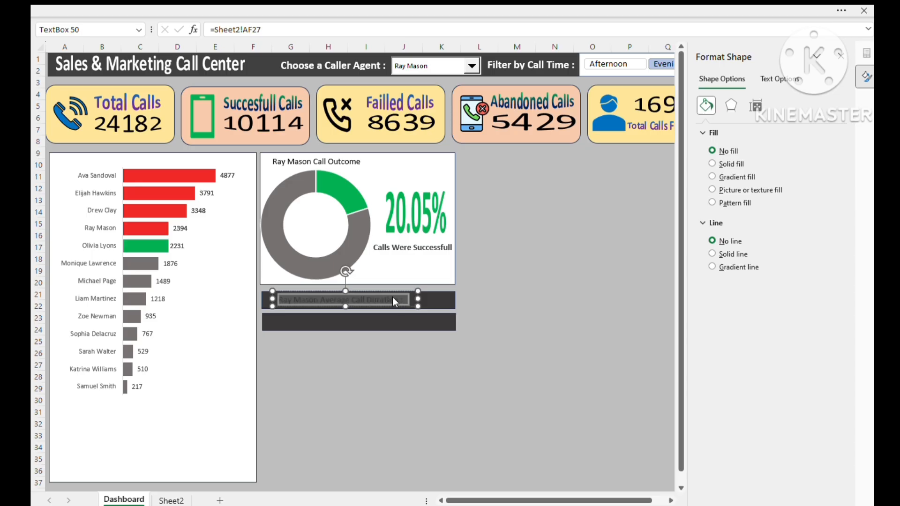
pyautogui.hotkey('ctrl', 'b')
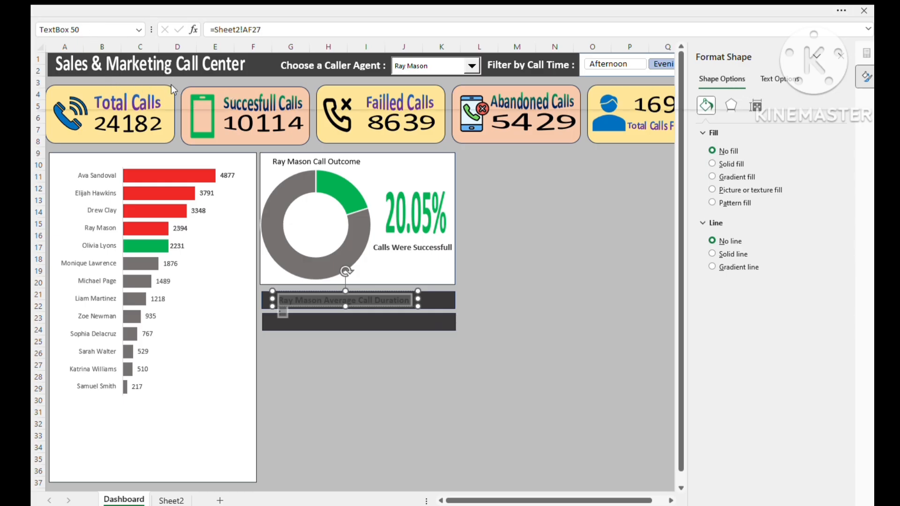
pyautogui.click(161, 161)
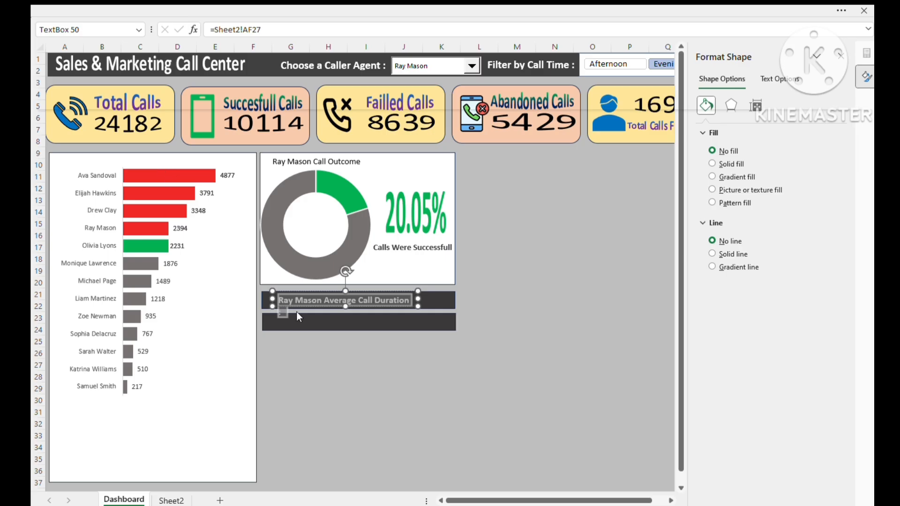
pyautogui.click(308, 307)
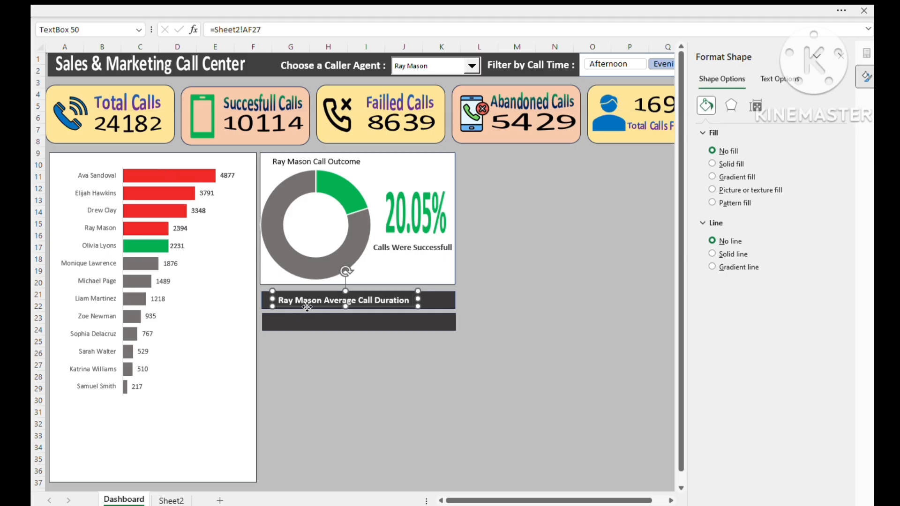
# - Align the duration label with the start of the upper bar and place a copy of it on the lower bar
pyautogui.moveTo(309, 306); pyautogui.dragTo(287, 305)
pyautogui.click(299, 306)
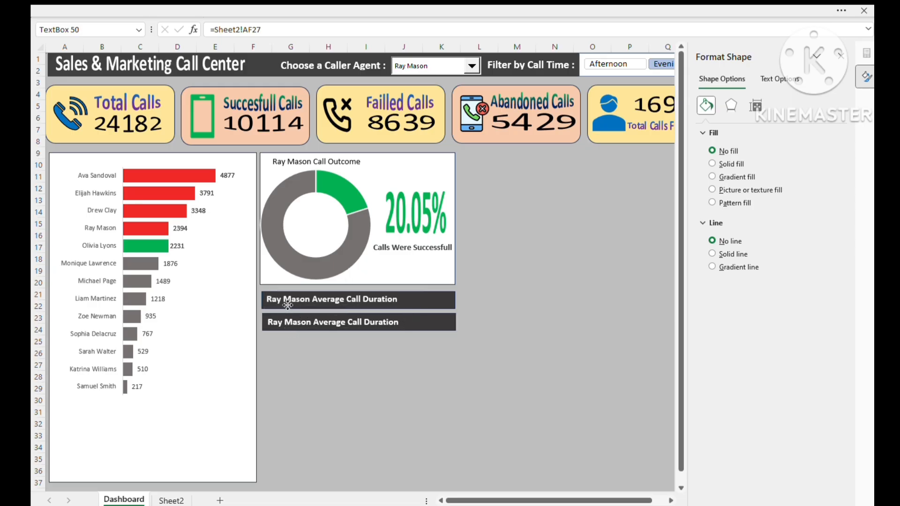
# - Link the copied label on the lower bar to the rating label in Sheet2 cell AF28
pyautogui.click(293, 328)
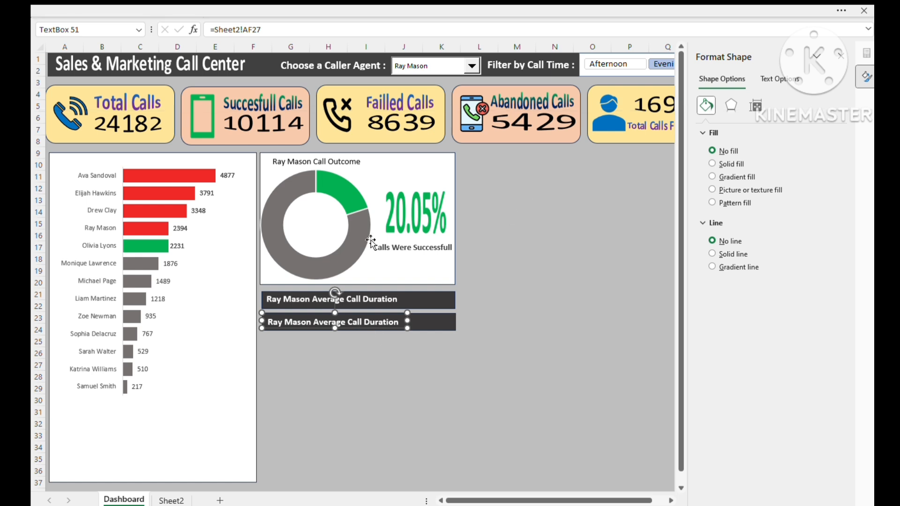
pyautogui.moveTo(306, 30); pyautogui.dragTo(211, 29)
pyautogui.write('=')
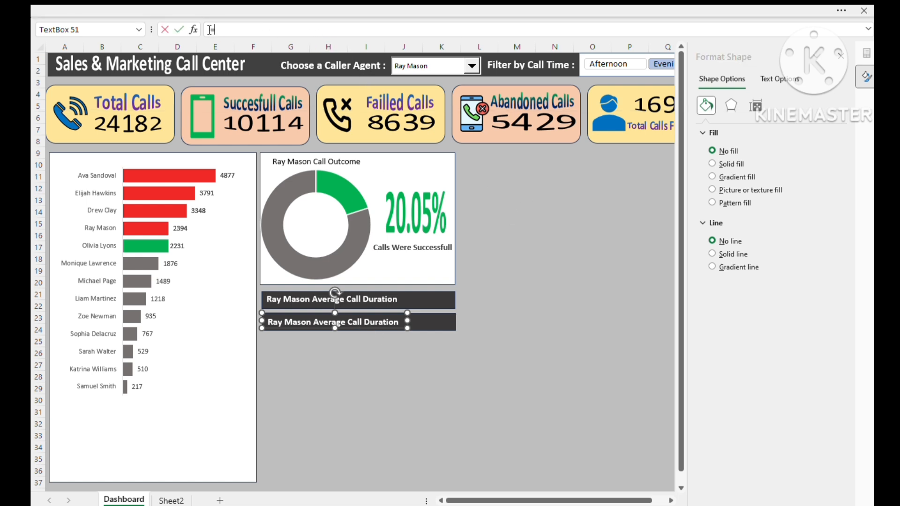
pyautogui.click(171, 501)
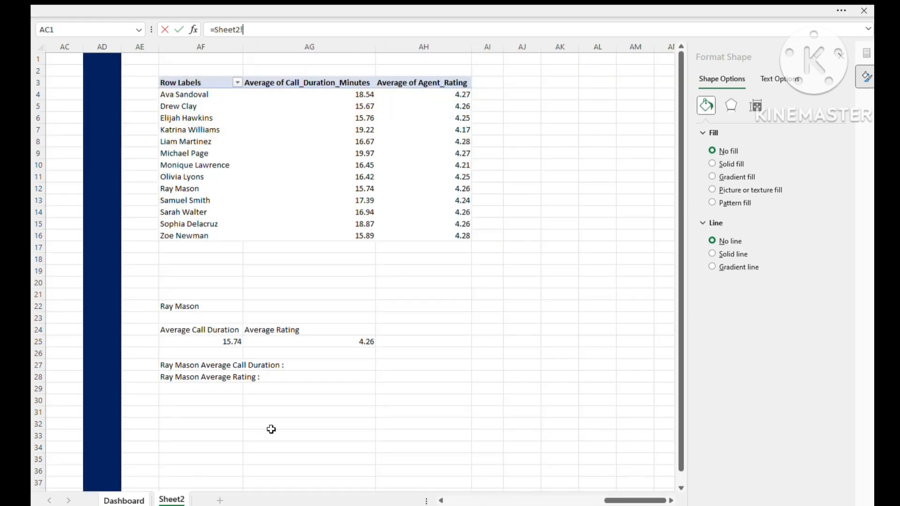
pyautogui.click(228, 377)
pyautogui.press('Return')
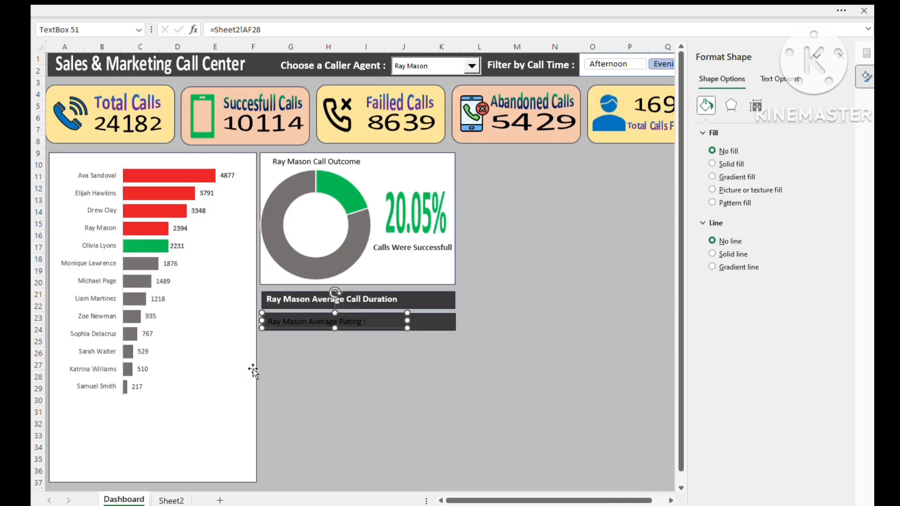
# - Copy the duration label's bold white formatting onto the average rating label on the lower bar
pyautogui.click(349, 304)
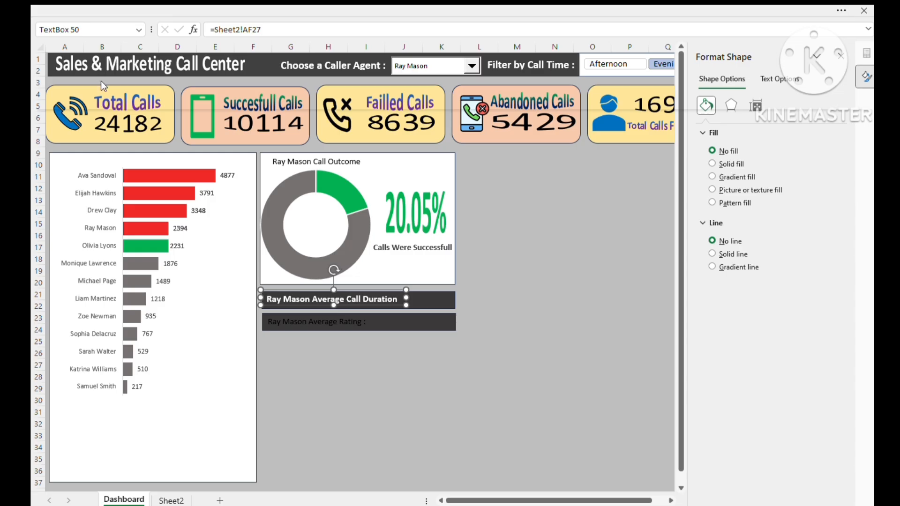
pyautogui.click(299, 318)
pyautogui.click(349, 367)
# - Duplicate the duration label and shrink the copy into a small text box at the free end of the upper bar
pyautogui.click(381, 304)
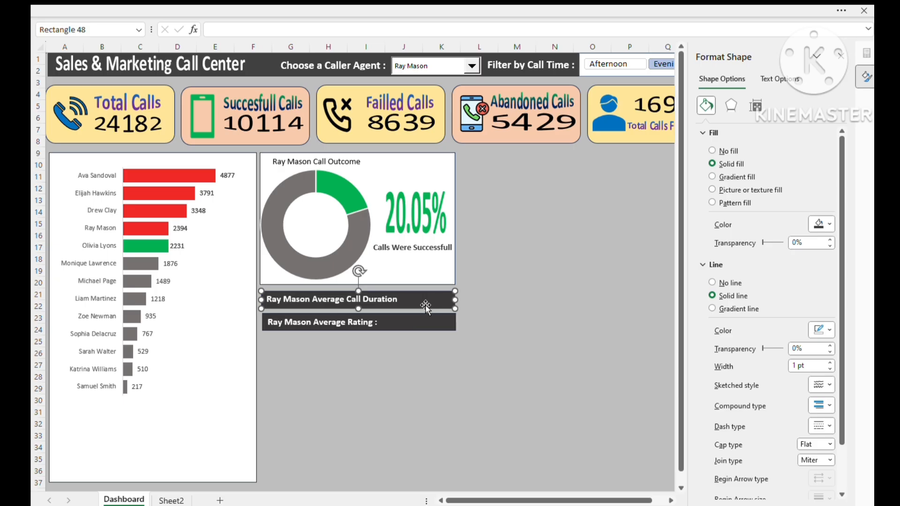
pyautogui.click(318, 303)
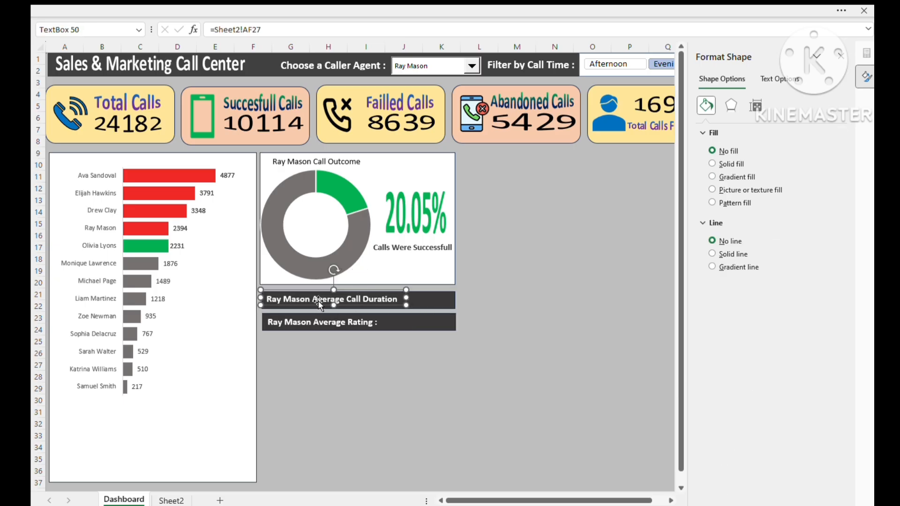
pyautogui.hotkey('ctrl', 'd')
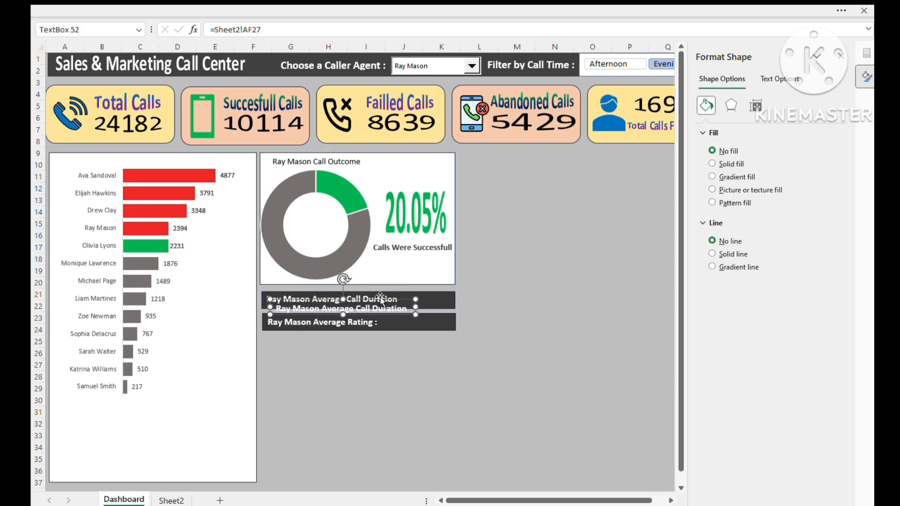
pyautogui.moveTo(386, 300); pyautogui.dragTo(431, 295)
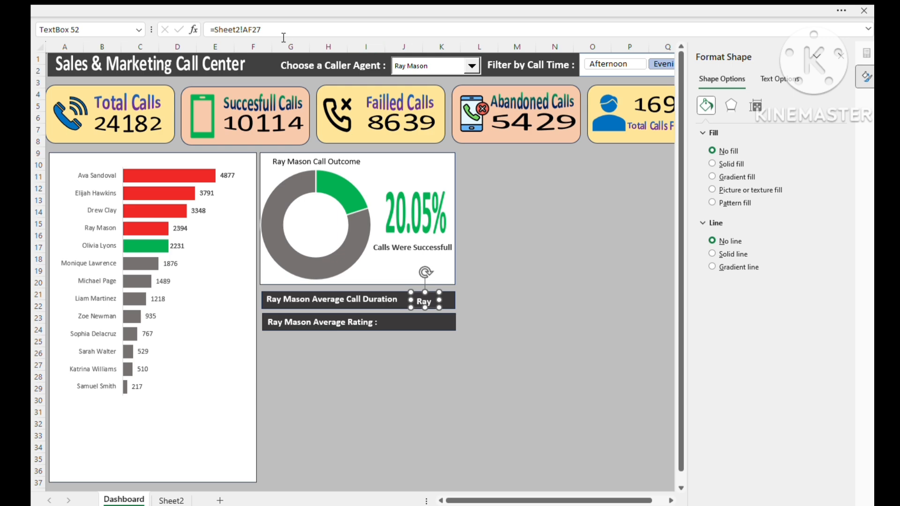
# - Link the small text box on the upper bar to the average call duration in Sheet2 cell AF25
pyautogui.moveTo(266, 31); pyautogui.dragTo(165, 40)
pyautogui.write('=')
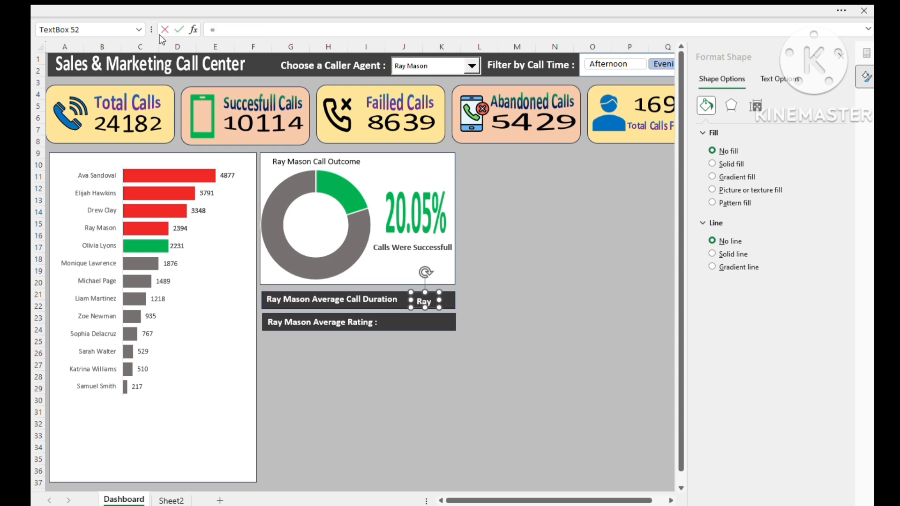
pyautogui.click(171, 501)
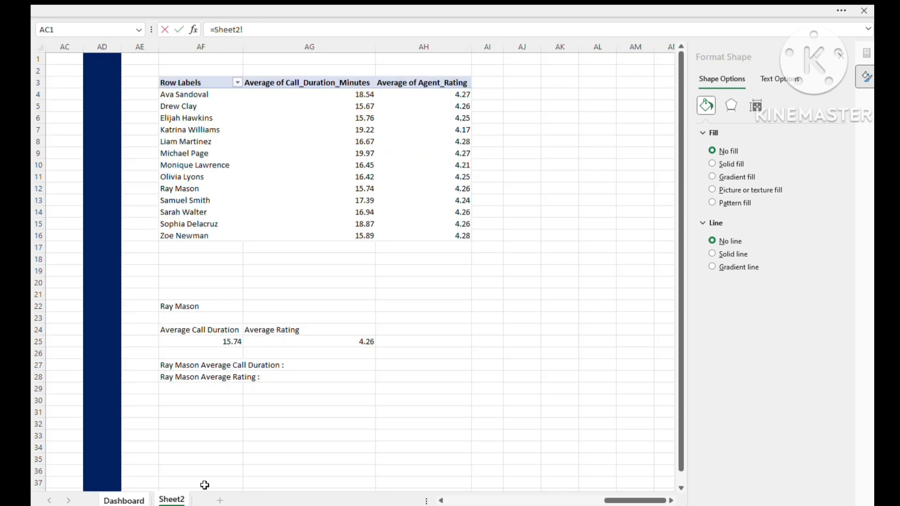
pyautogui.click(206, 342)
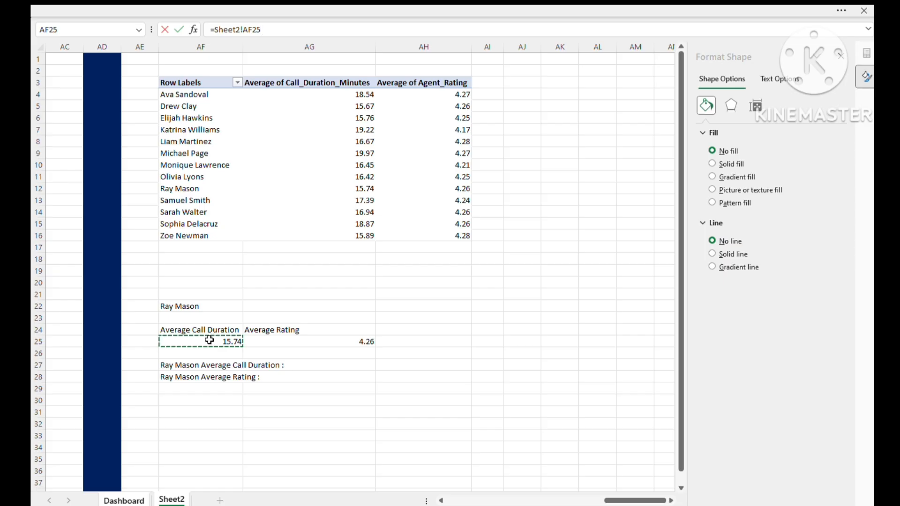
pyautogui.press('Return')
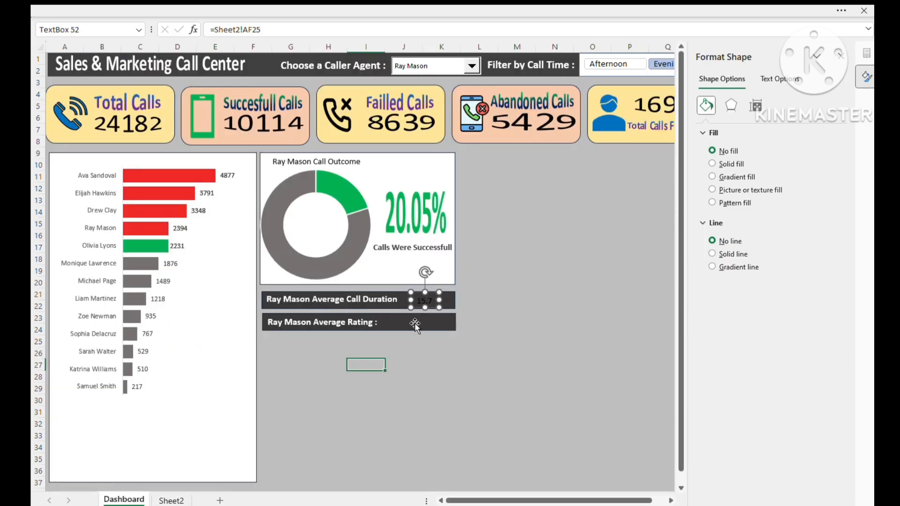
# - Duplicate the duration value box onto the lower bar and link the copy to the average rating in Sheet2 cell AG25
pyautogui.moveTo(421, 307); pyautogui.dragTo(419, 331)
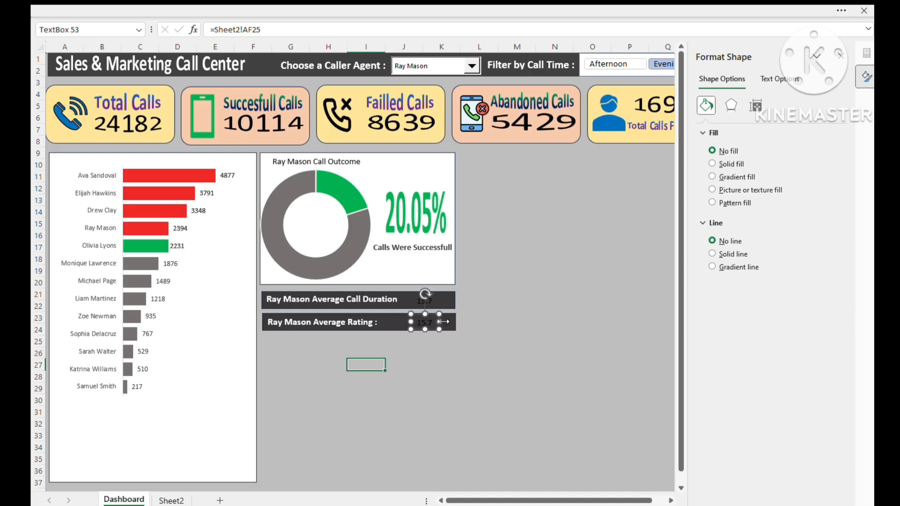
pyautogui.moveTo(266, 30); pyautogui.dragTo(214, 30)
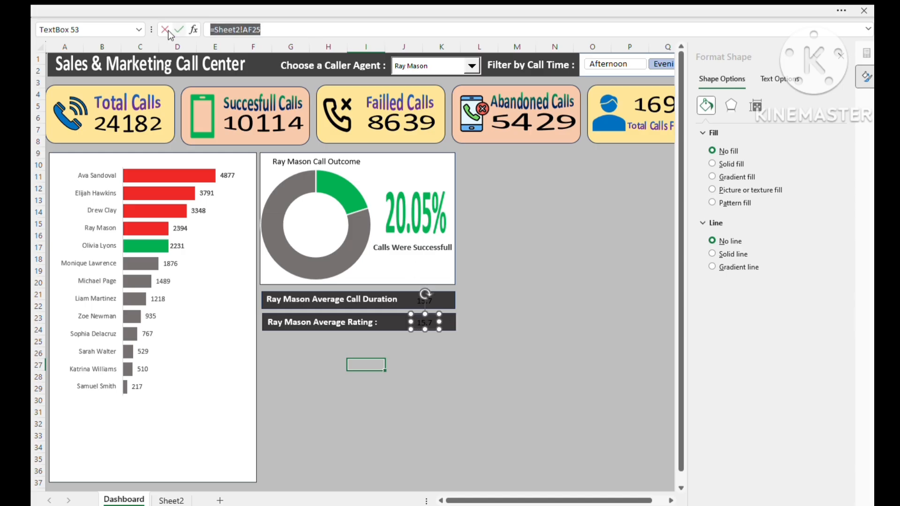
pyautogui.press('BackSpace')
pyautogui.click(171, 500)
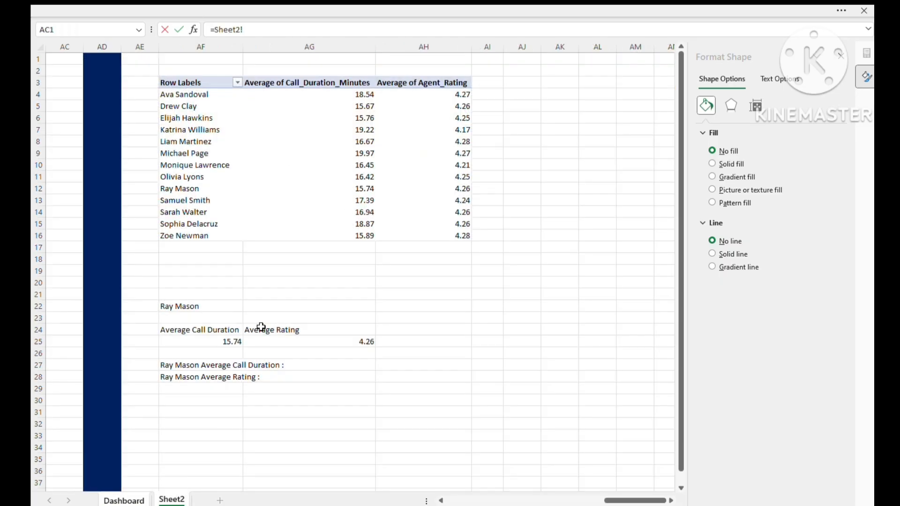
pyautogui.click(337, 339)
pyautogui.press('Return')
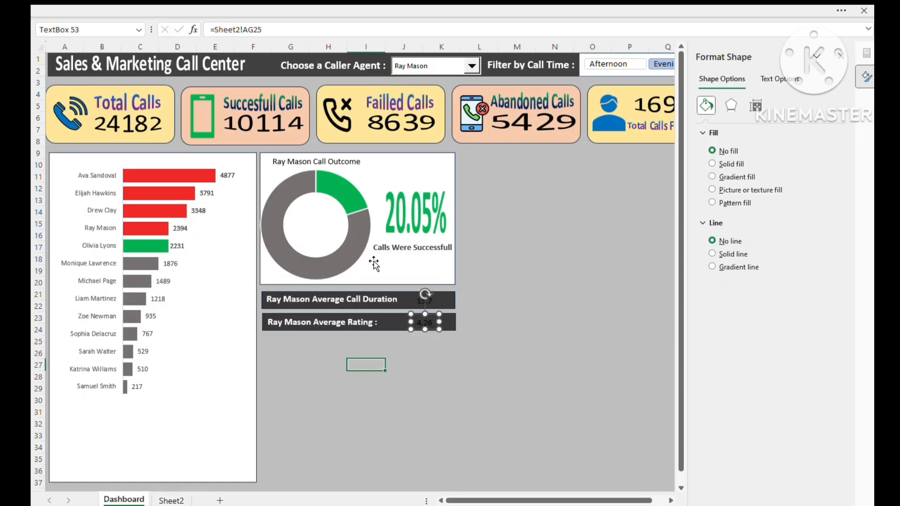
# - Copy the duration label's bold white formatting onto the duration and rating value boxes on both bars
pyautogui.click(557, 340)
pyautogui.click(342, 300)
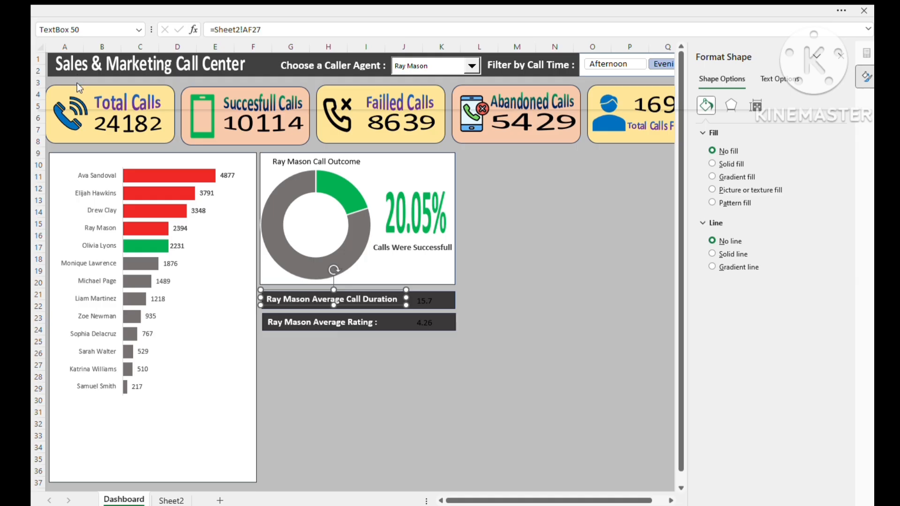
pyautogui.click(423, 296)
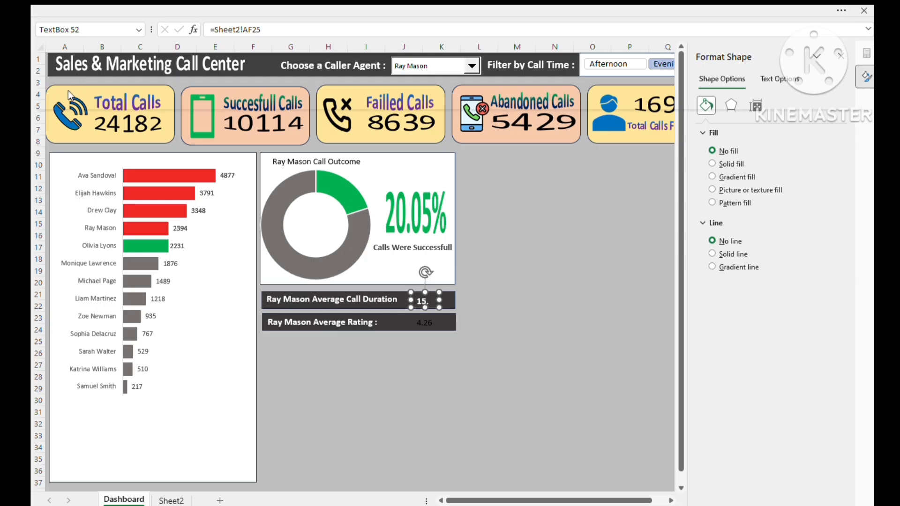
pyautogui.click(422, 320)
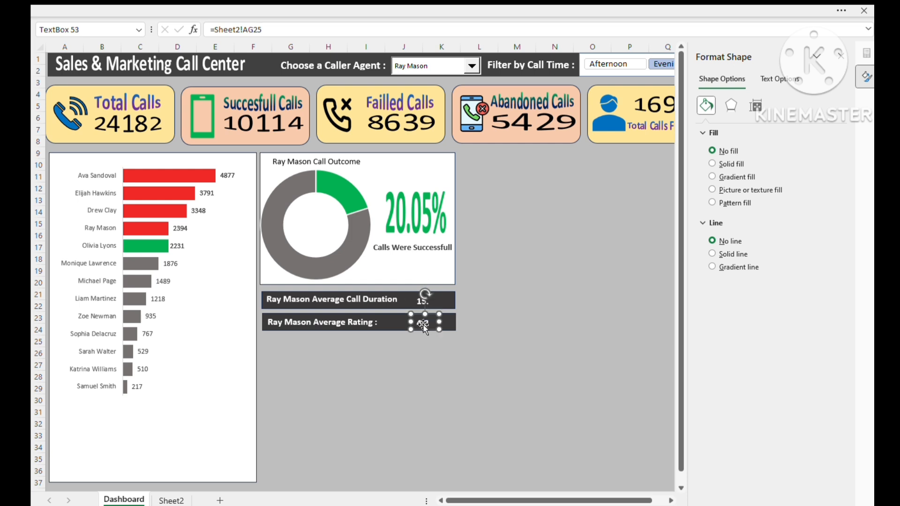
pyautogui.click(469, 354)
# - Widen the average duration and average rating value boxes on both bars so their full numbers fit
pyautogui.click(425, 302)
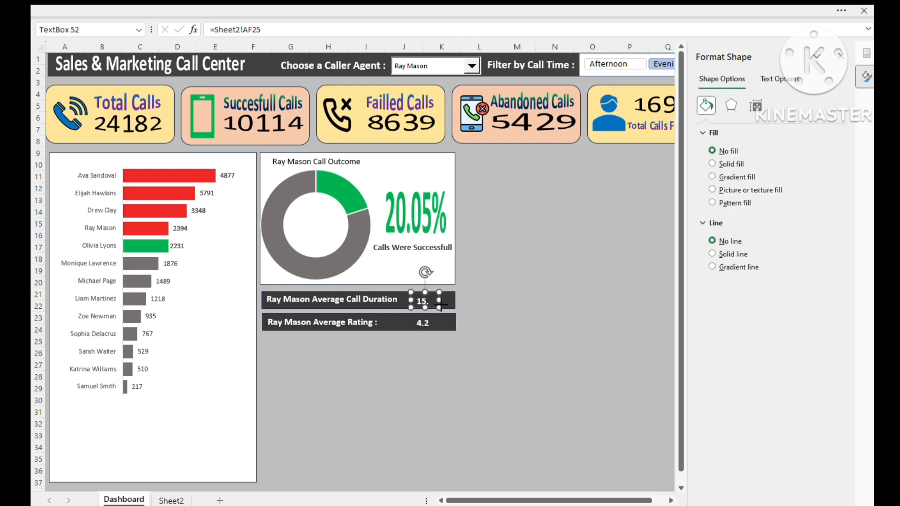
pyautogui.click(422, 323)
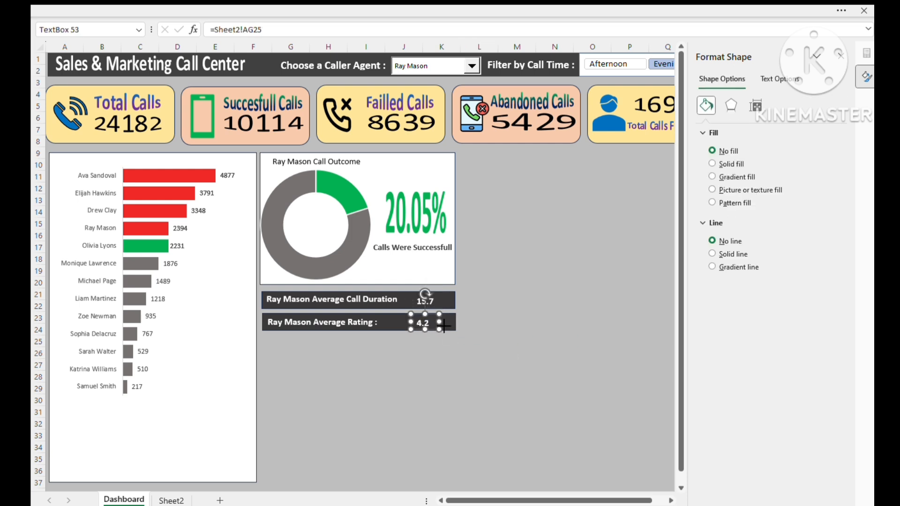
pyautogui.click(442, 353)
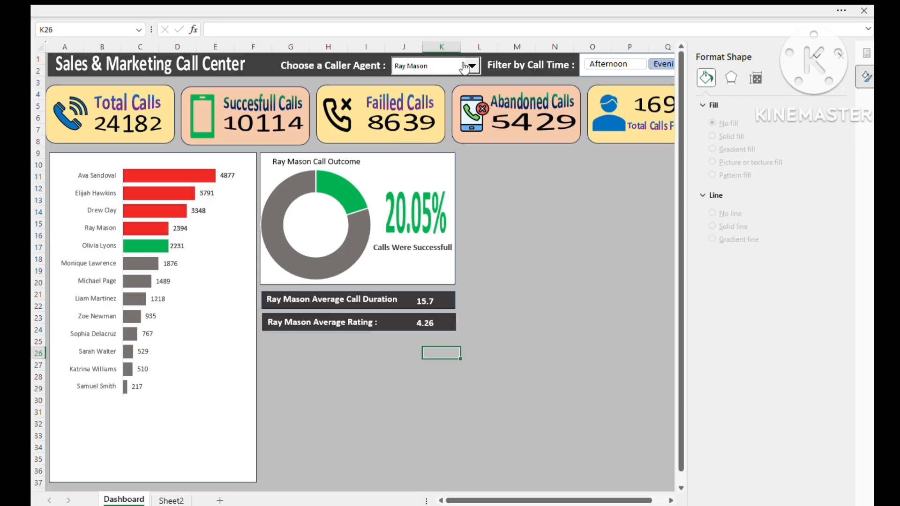
# - Choose two other caller agents in turn to check that the outcome chart and both average bars follow the selection
pyautogui.click(406, 107)
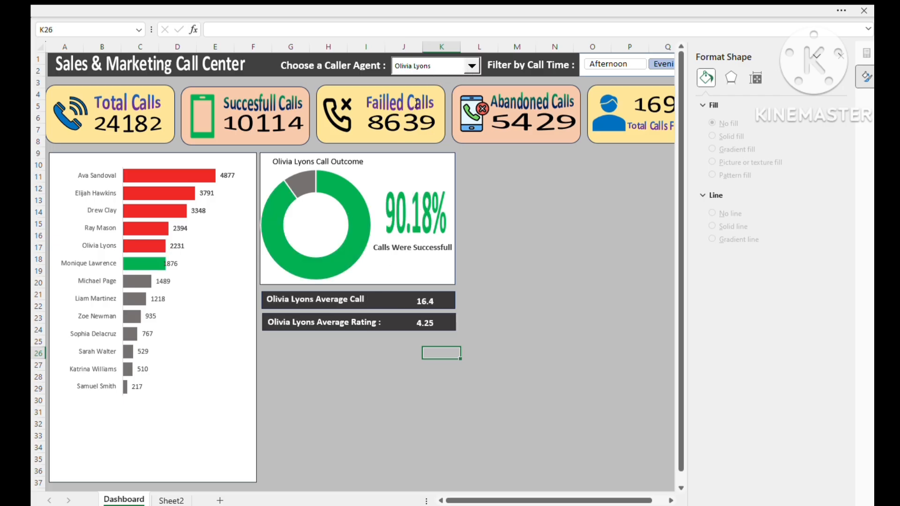
pyautogui.click(471, 66)
pyautogui.click(415, 133)
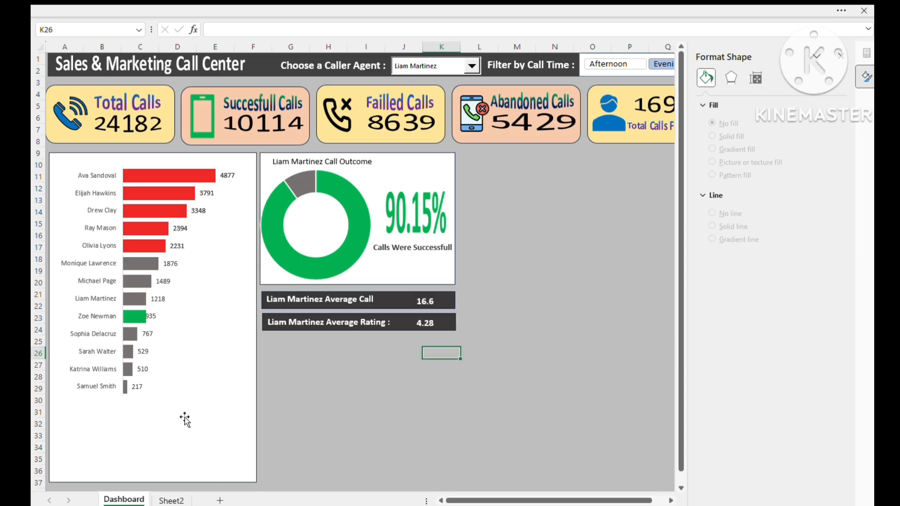
# - Paste a copy of Sheet2's agent averages pivot table at AL3 and fill column AJ dark blue as a divider
pyautogui.click(171, 500)
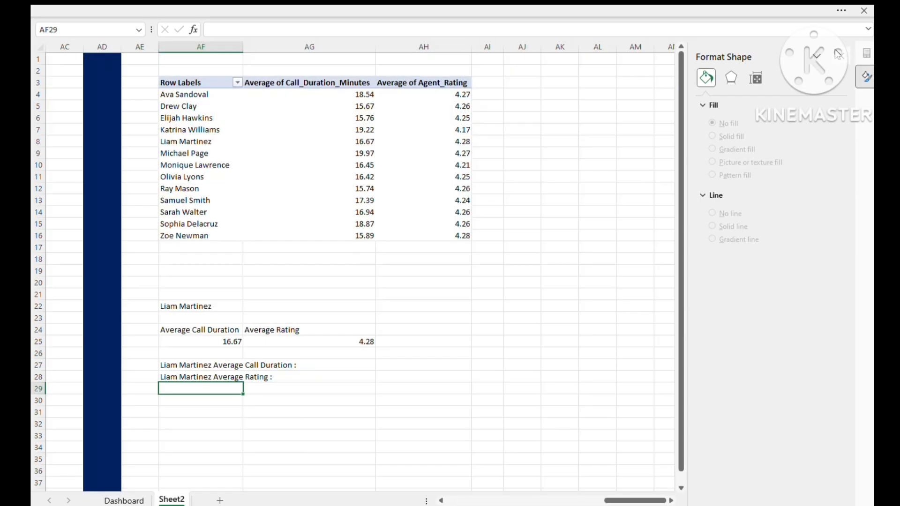
pyautogui.click(839, 53)
pyautogui.click(675, 152)
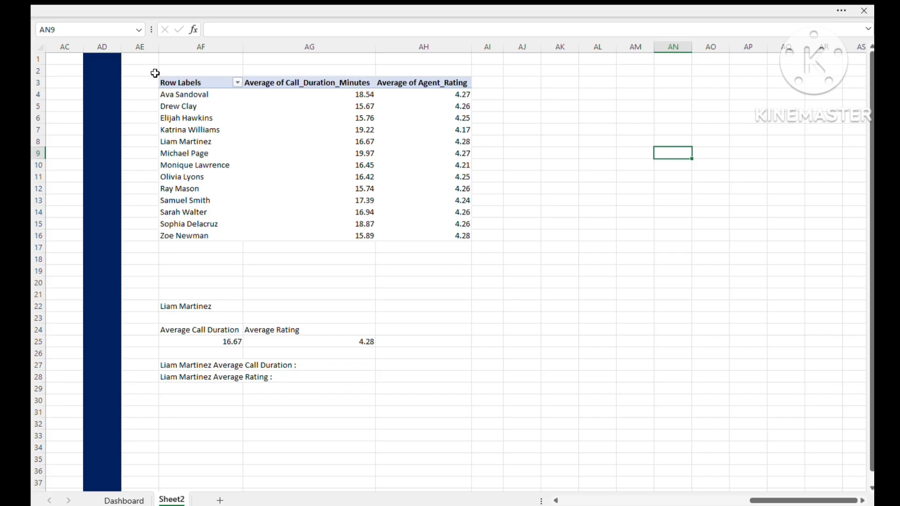
pyautogui.moveTo(172, 84); pyautogui.dragTo(438, 230)
pyautogui.hotkey('ctrl', 'c')
pyautogui.click(596, 83)
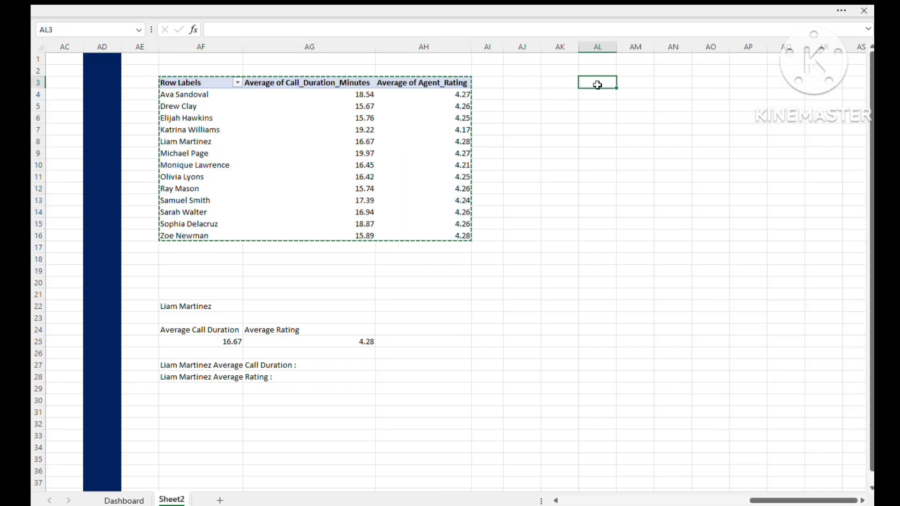
pyautogui.hotkey('ctrl', 'v')
pyautogui.click(522, 47)
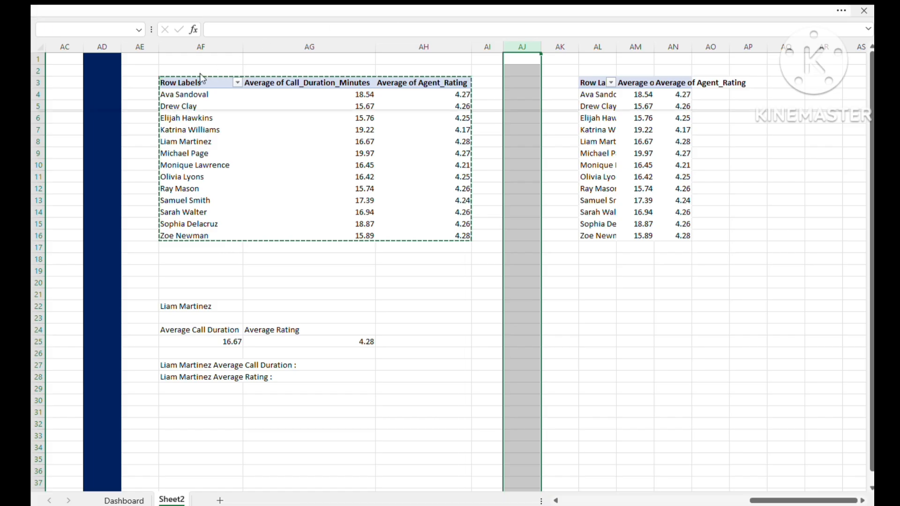
pyautogui.press('F4')
# - Remove Agent Name and both average value fields from the copied pivot table at AL3
pyautogui.click(642, 155)
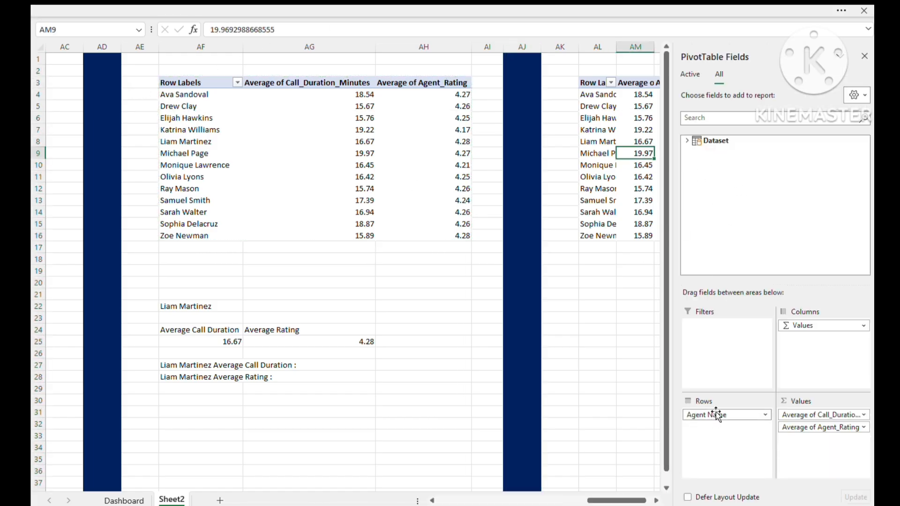
pyautogui.moveTo(716, 414); pyautogui.dragTo(627, 422)
pyautogui.moveTo(834, 416); pyautogui.dragTo(612, 422)
pyautogui.click(579, 352)
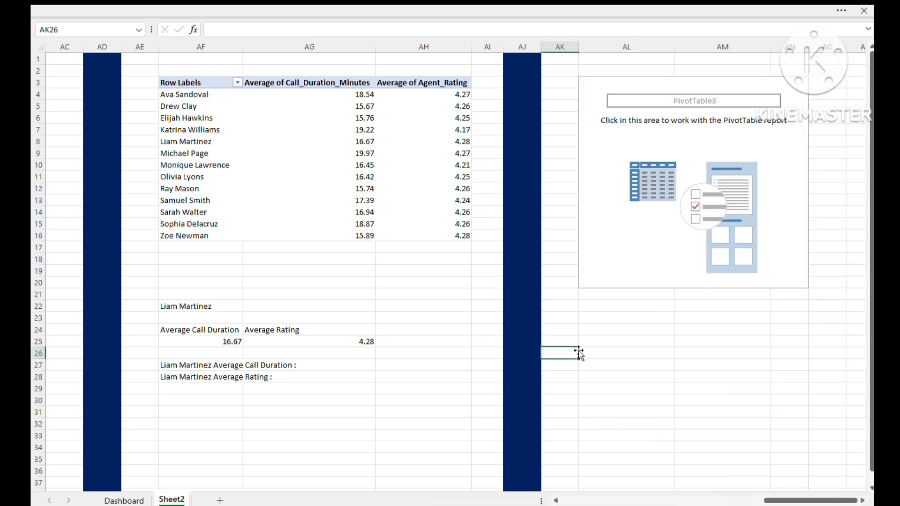
# - Build the empty pivot table with Product_Discussed as rows, Agent Name as columns and the count of Call_ID as values
pyautogui.press('Right')
pyautogui.press('Right')
pyautogui.press('Right')
pyautogui.press('Right')
pyautogui.press('Right')
pyautogui.press('Right')
pyautogui.press('Right')
pyautogui.press('Right')
pyautogui.press('Right')
pyautogui.press('Right')
pyautogui.press('Right')
pyautogui.press('Right')
pyautogui.press('Right')
pyautogui.press('Right')
pyautogui.press('Right')
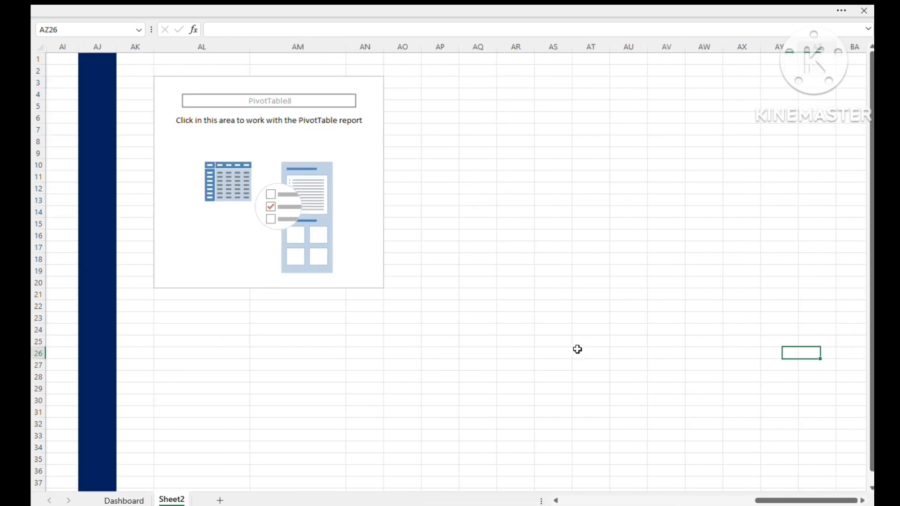
pyautogui.click(362, 140)
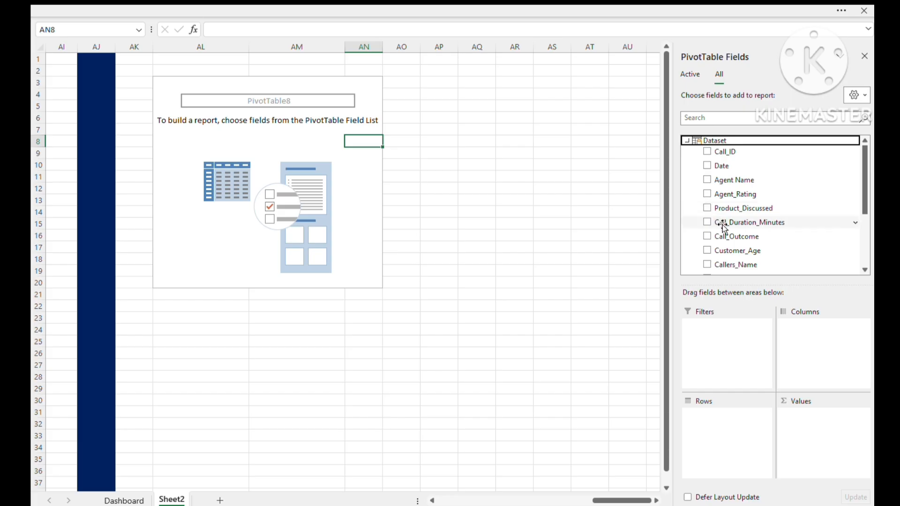
pyautogui.click(726, 211)
pyautogui.moveTo(726, 211); pyautogui.dragTo(718, 429)
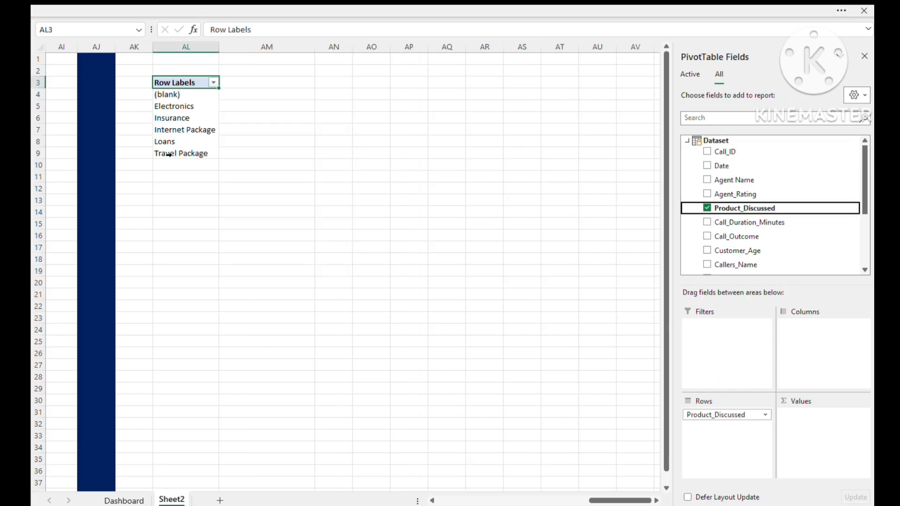
pyautogui.moveTo(727, 181); pyautogui.dragTo(818, 355)
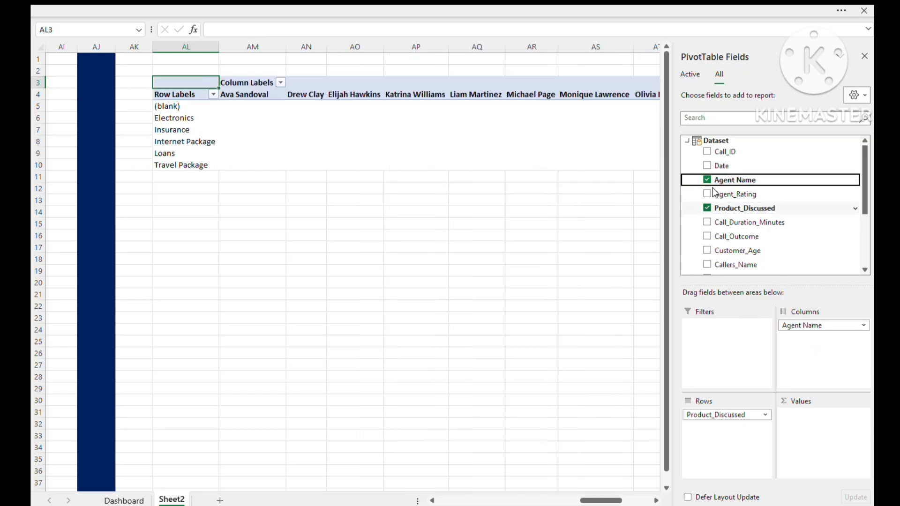
pyautogui.moveTo(727, 155); pyautogui.dragTo(816, 443)
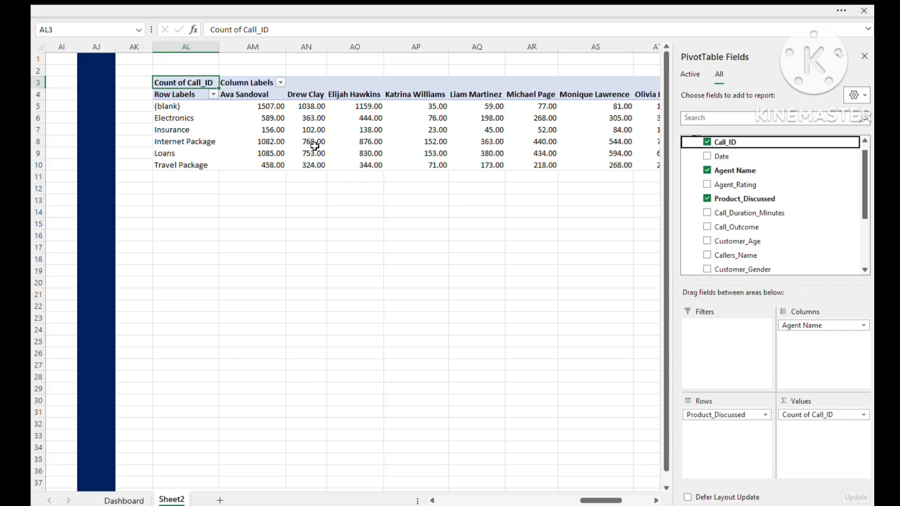
# - Add Call_Outcome as the report filter of the product pivot table and limit it to Success
pyautogui.click(260, 122)
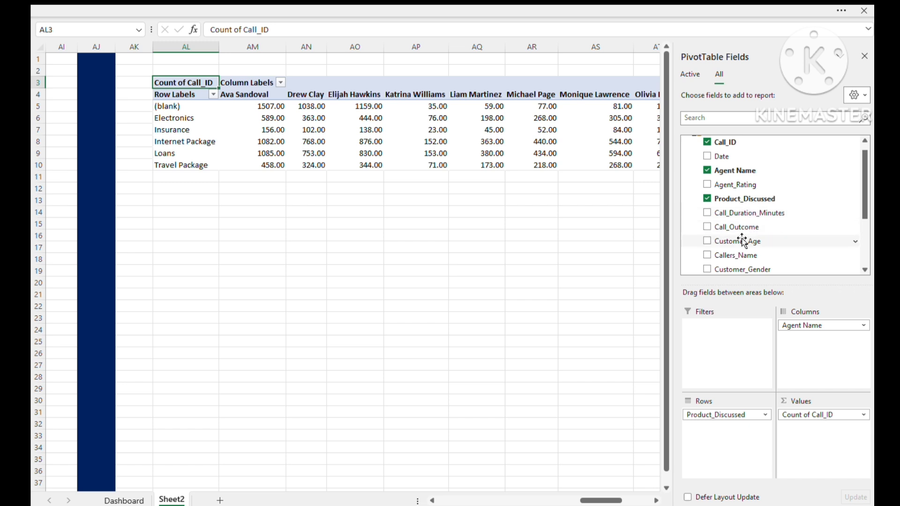
pyautogui.scroll(-2, 756, 243)
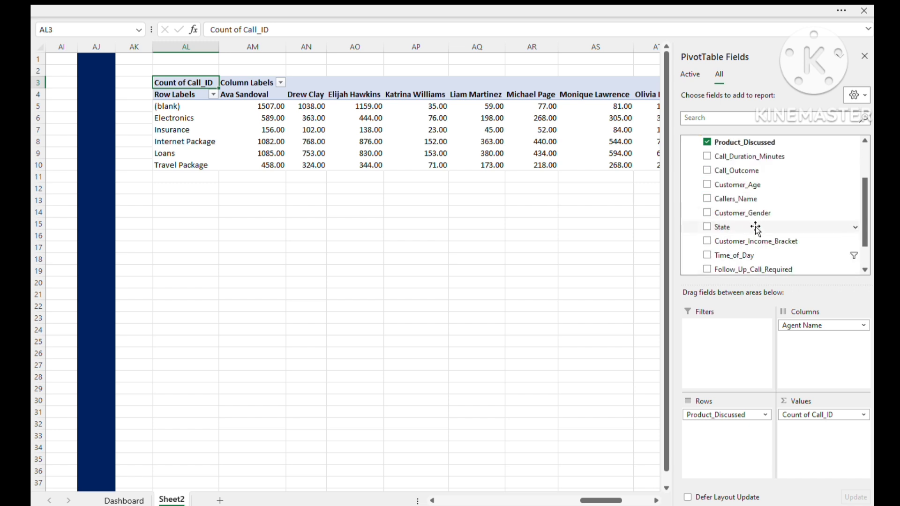
pyautogui.scroll(-2, 756, 229)
pyautogui.scroll(-1, 747, 270)
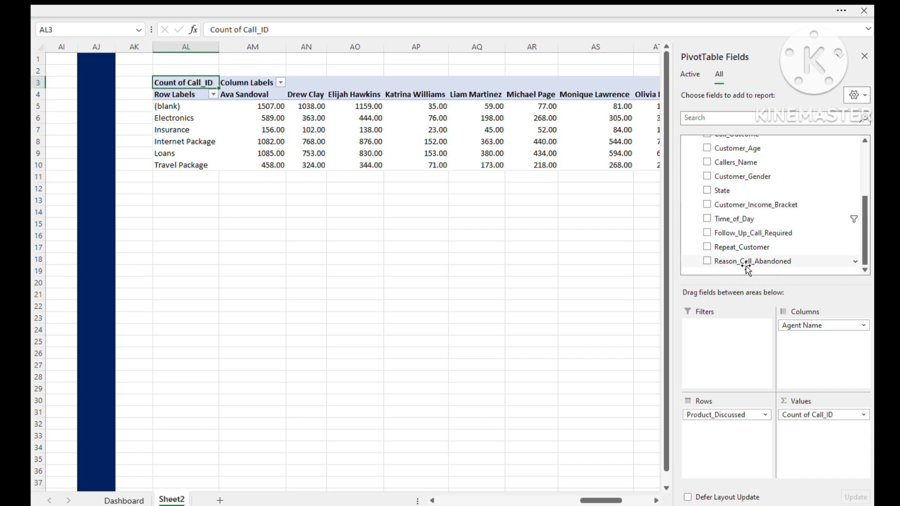
pyautogui.scroll(2, 746, 246)
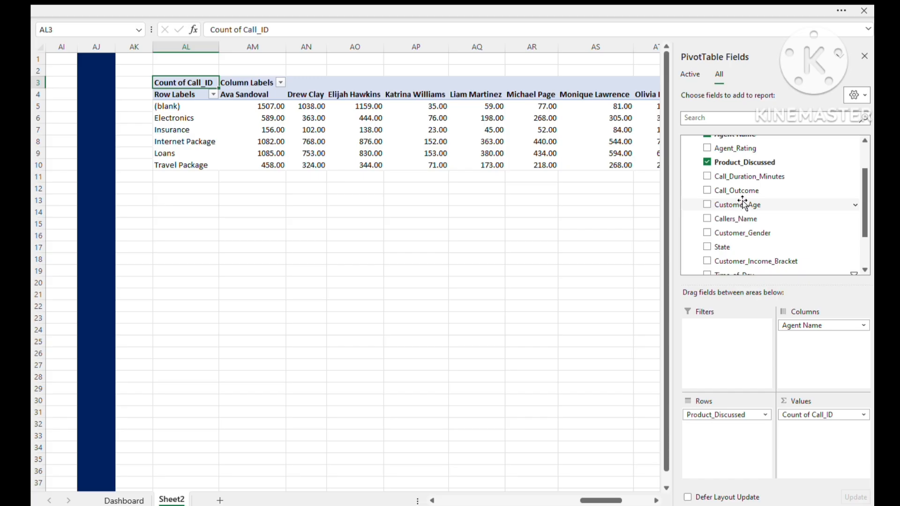
pyautogui.moveTo(735, 191); pyautogui.dragTo(718, 330)
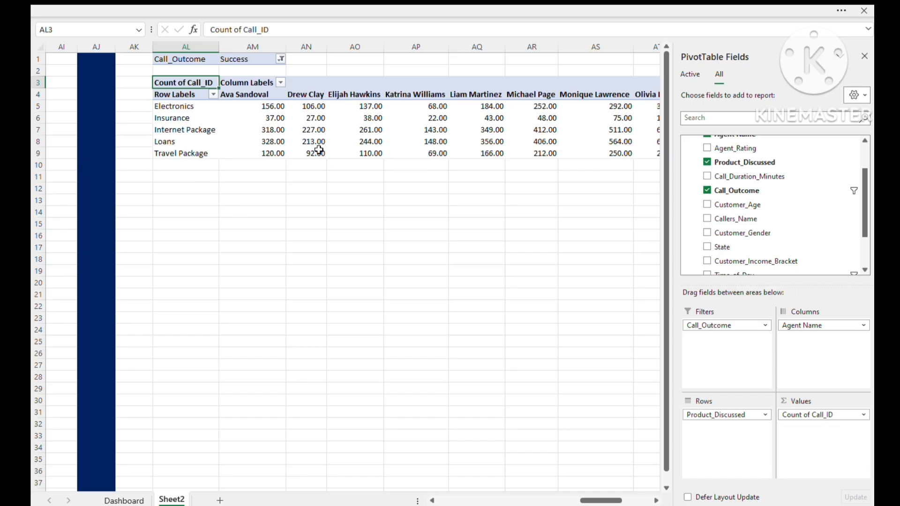
pyautogui.click(343, 232)
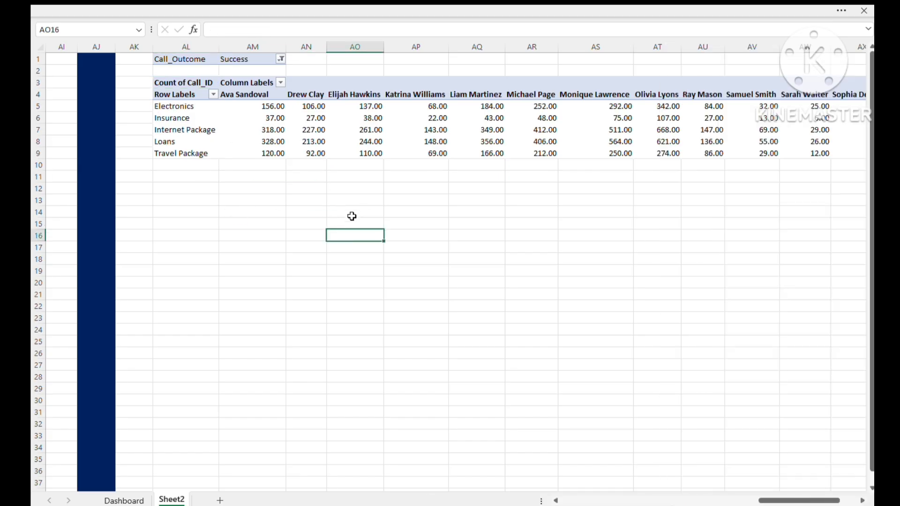
# - Apply the General number format to all call counts in the product pivot table, from column AM to AY
pyautogui.click(255, 104)
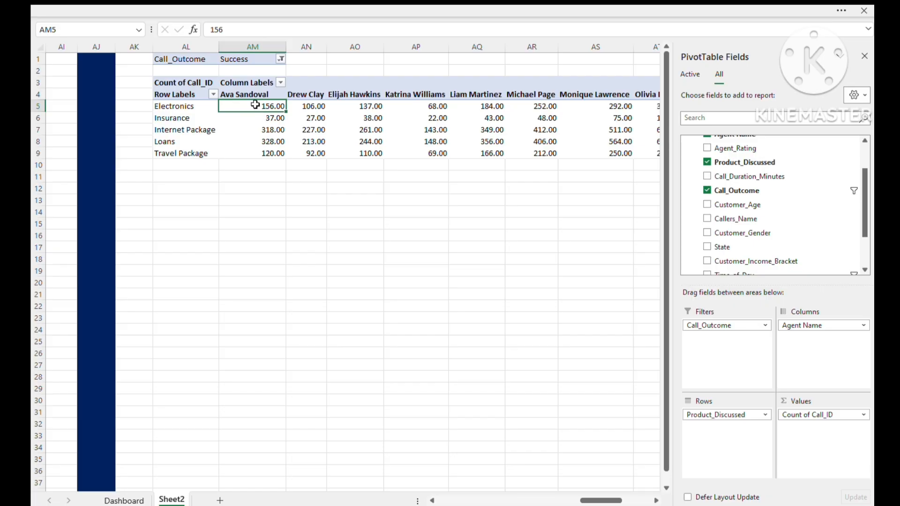
pyautogui.moveTo(255, 104); pyautogui.dragTo(253, 157)
pyautogui.hotkey('ctrl', 'shift', 'Right')
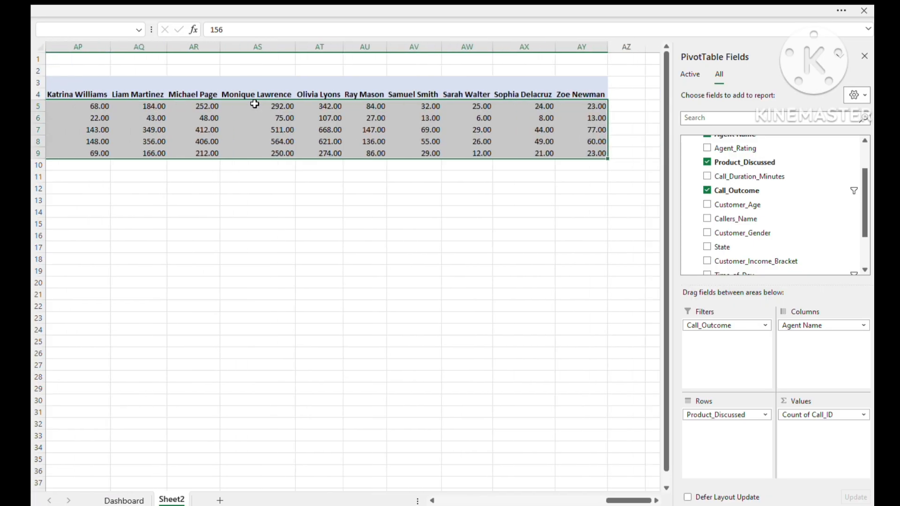
pyautogui.hscroll(-4, 225, 197)
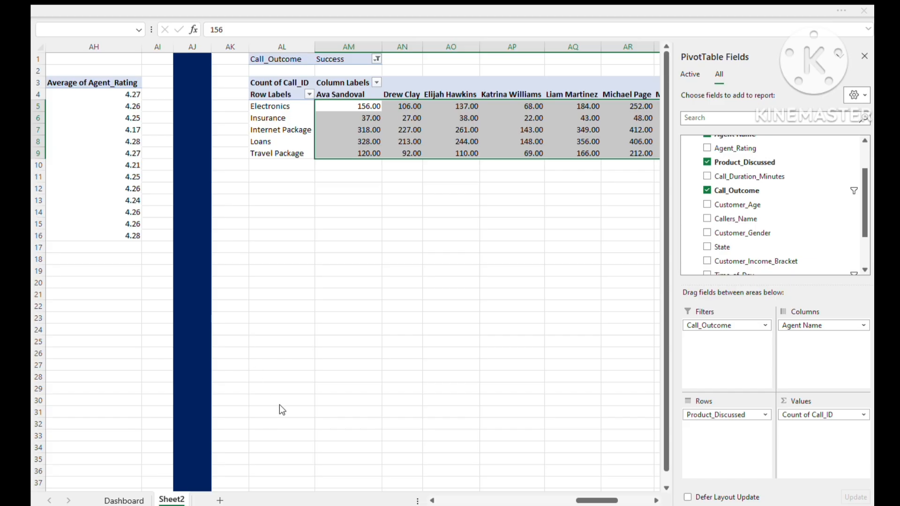
pyautogui.hotkey('ctrl', 'shift', '~')
pyautogui.click(424, 282)
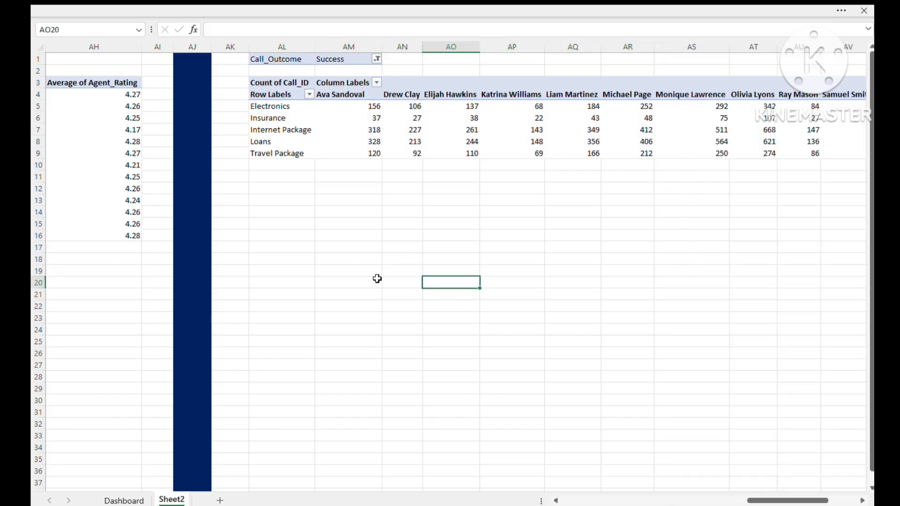
pyautogui.click(373, 118)
pyautogui.moveTo(265, 59); pyautogui.dragTo(576, 154)
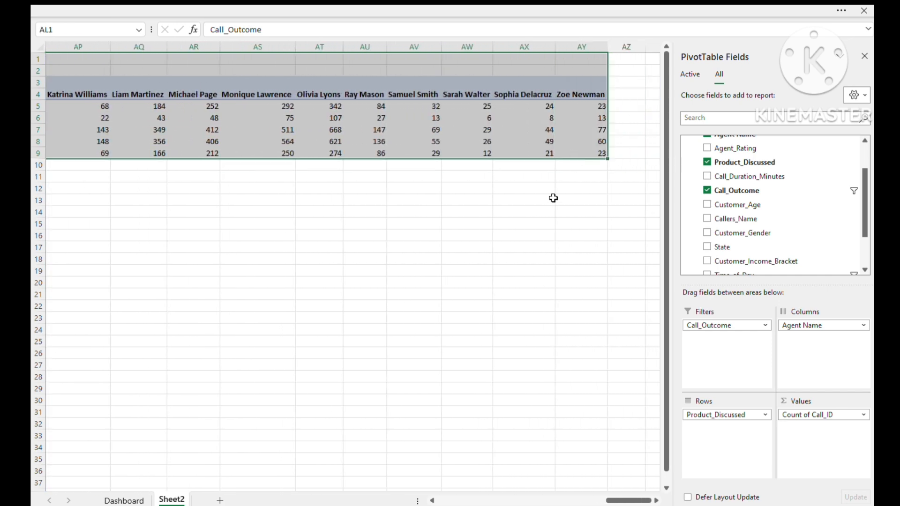
pyautogui.moveTo(612, 501); pyautogui.dragTo(583, 492)
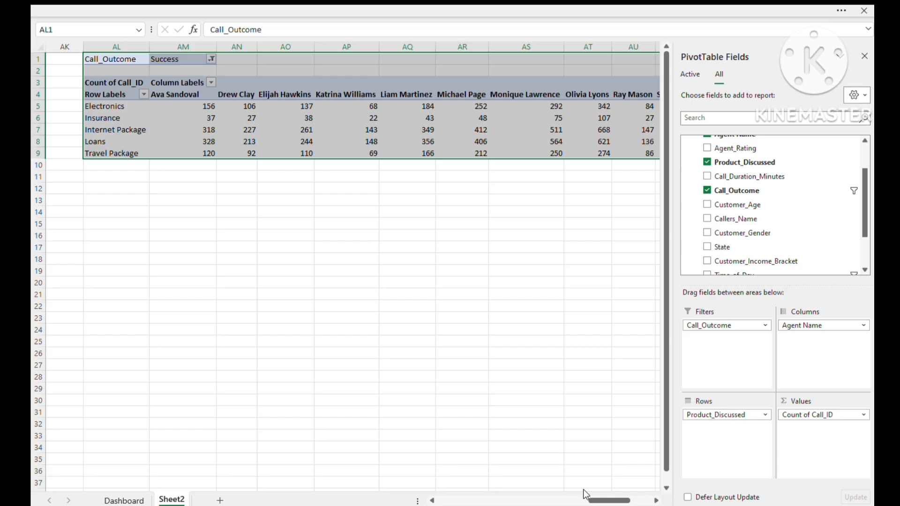
pyautogui.click(97, 270)
pyautogui.click(109, 294)
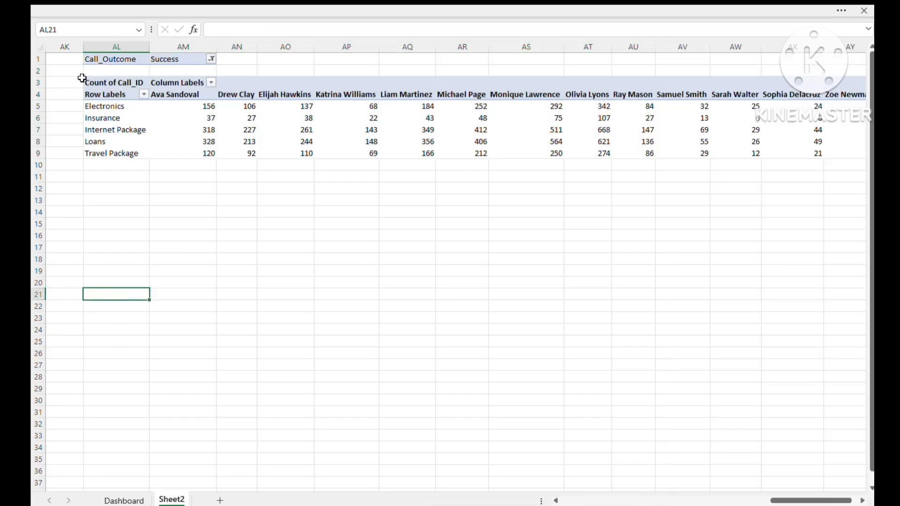
# - Copy the whole product pivot table, including its Call_Outcome filter, and paste the duplicate at AL22
pyautogui.moveTo(96, 60); pyautogui.dragTo(733, 155)
pyautogui.hotkey('ctrl', 'c')
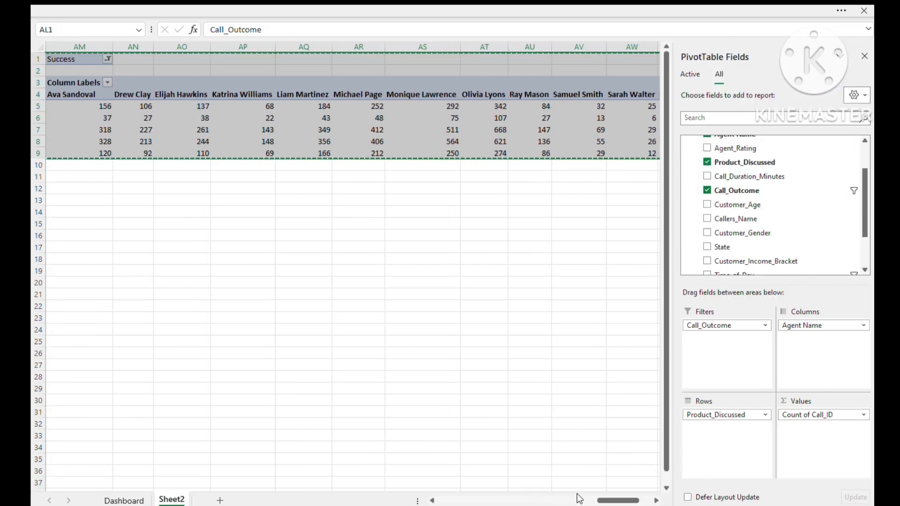
pyautogui.moveTo(598, 500)
pyautogui.mouseDown()
pyautogui.moveTo(567, 501)
pyautogui.moveTo(590, 501)
pyautogui.mouseUp()
pyautogui.click(144, 275)
pyautogui.click(156, 306)
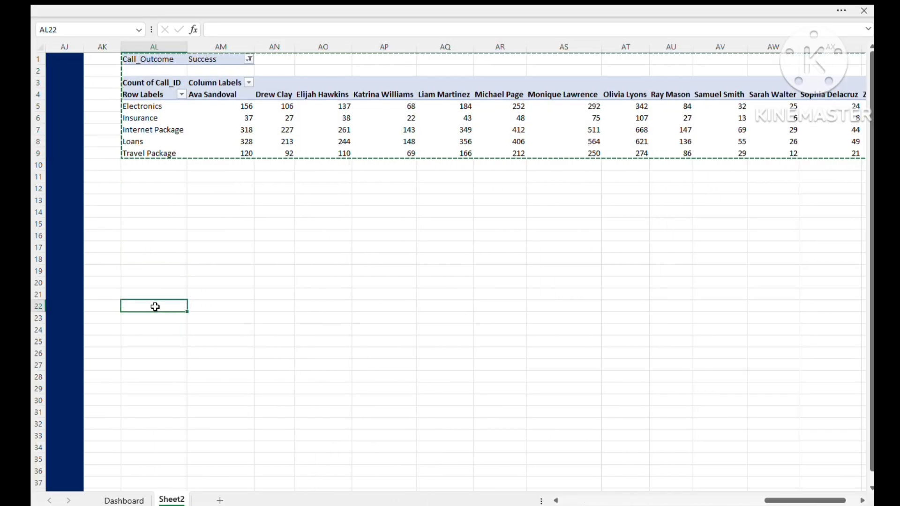
pyautogui.hotkey('ctrl', 'v')
pyautogui.click(232, 424)
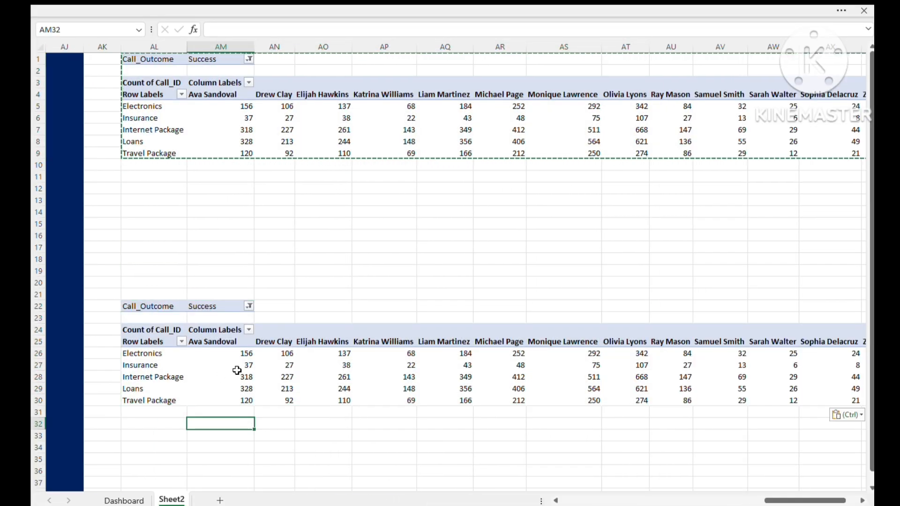
pyautogui.click(234, 373)
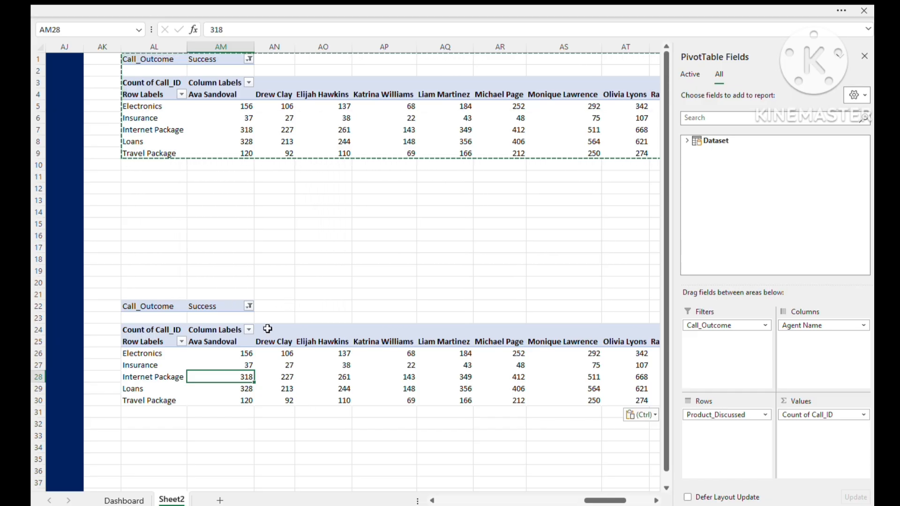
pyautogui.click(124, 500)
pyautogui.click(179, 500)
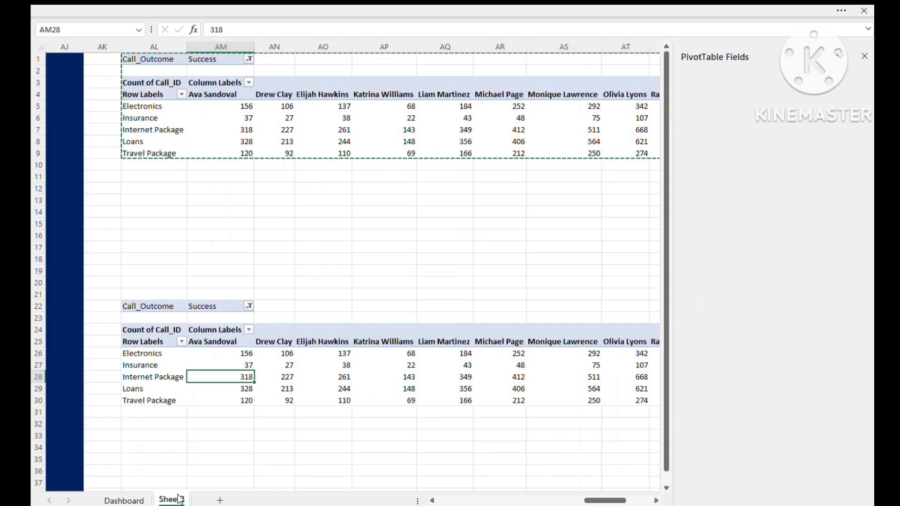
pyautogui.hotkey('alt', 'Tab')
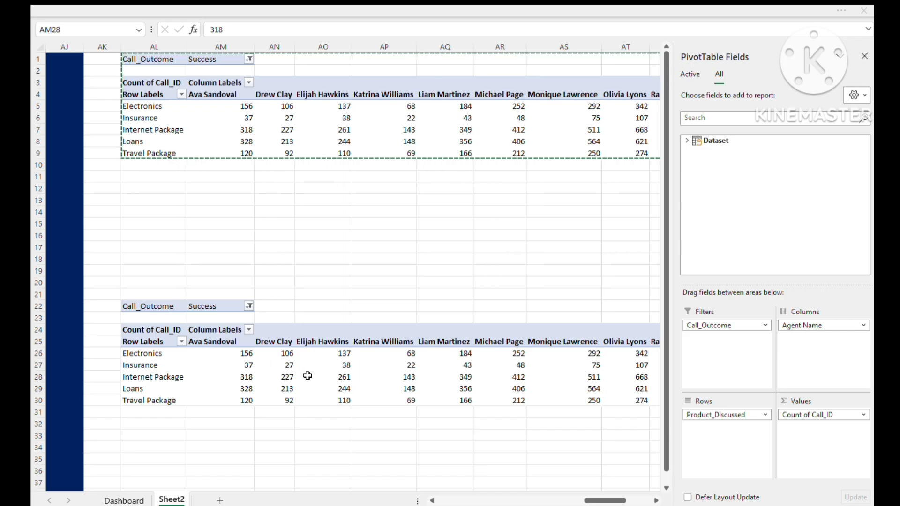
# - Paste the headings Product Dicussed, Success and Failure into AL35:AN35 and auto-fit column AL to its heading
pyautogui.press('Escape')
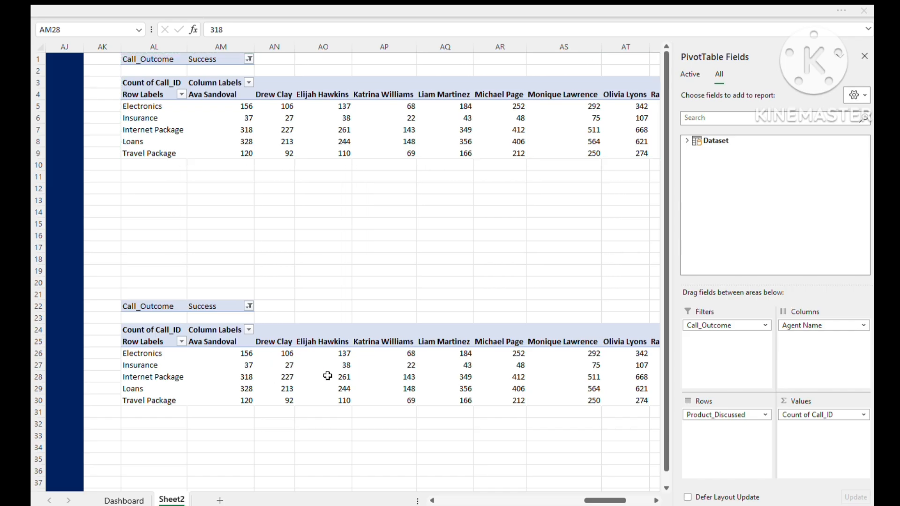
pyautogui.scroll(-1, 196, 424)
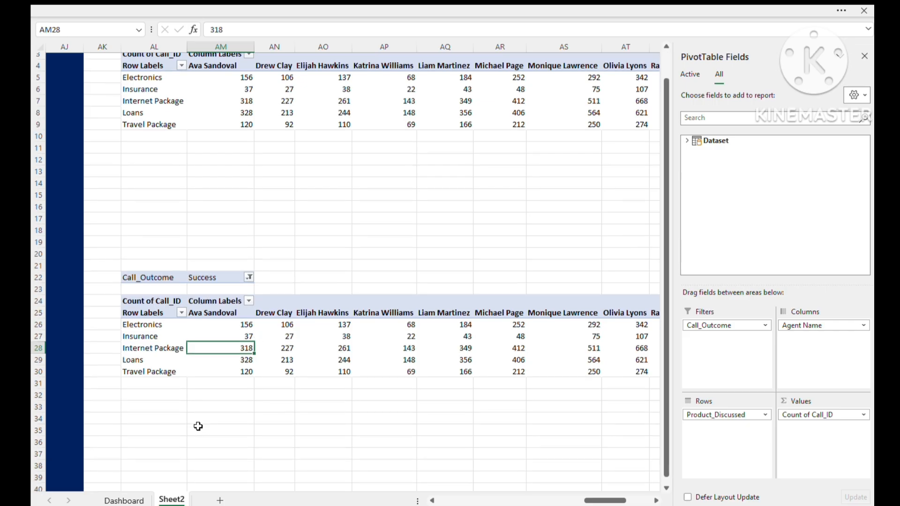
pyautogui.click(157, 427)
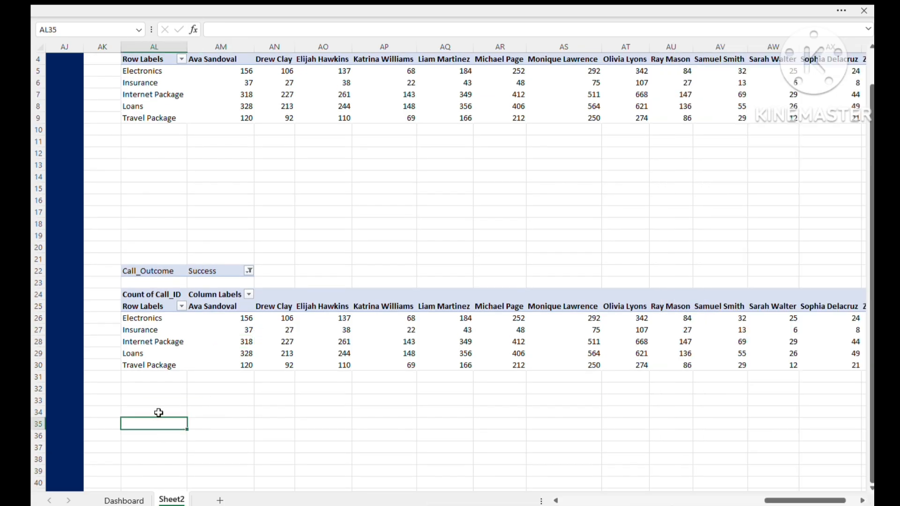
pyautogui.hotkey('ctrl', 'v')
pyautogui.click(354, 421)
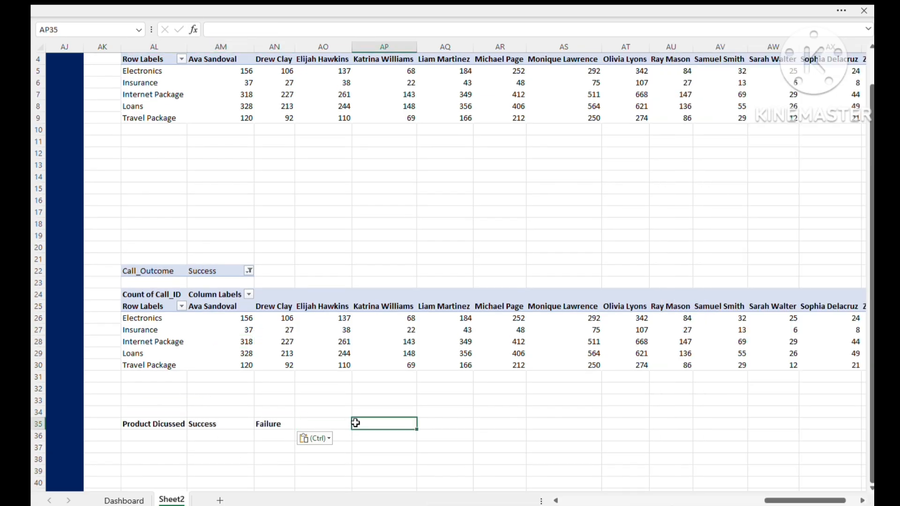
pyautogui.click(155, 428)
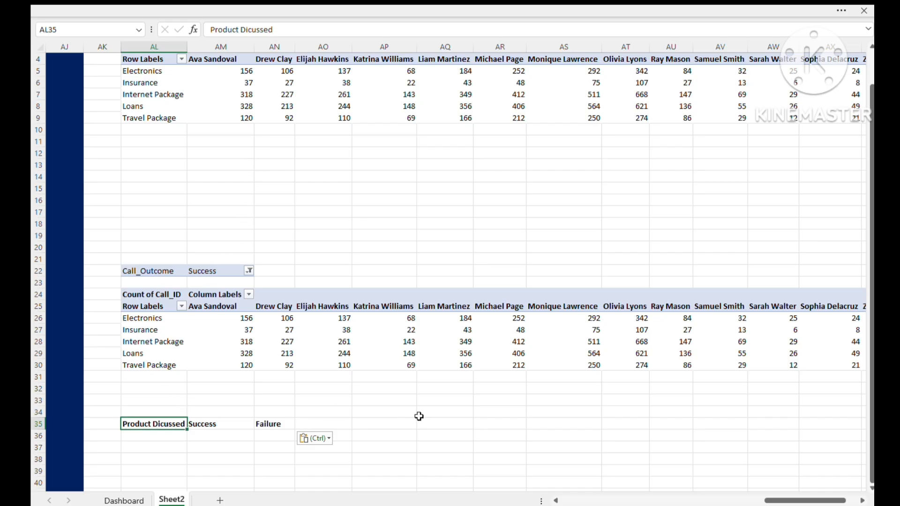
pyautogui.doubleClick(187, 49)
pyautogui.click(231, 423)
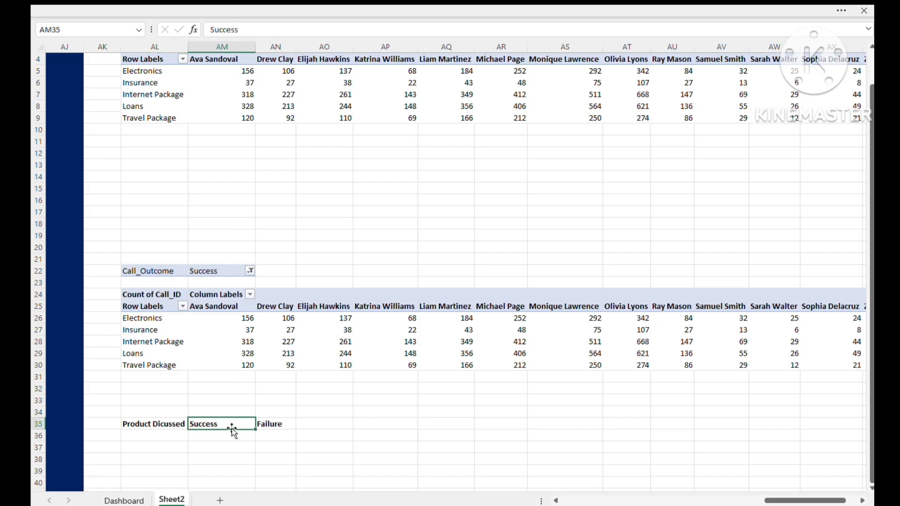
pyautogui.click(231, 434)
pyautogui.click(163, 436)
pyautogui.click(159, 425)
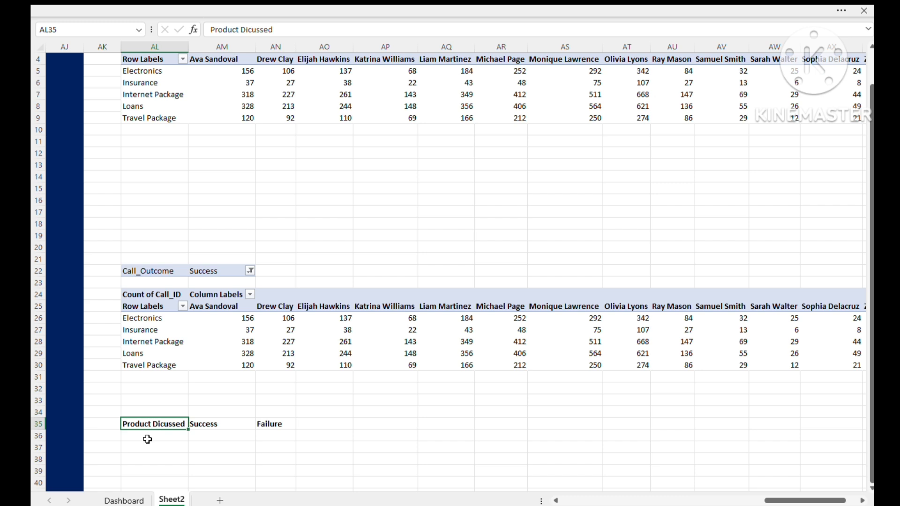
pyautogui.click(227, 424)
pyautogui.click(279, 423)
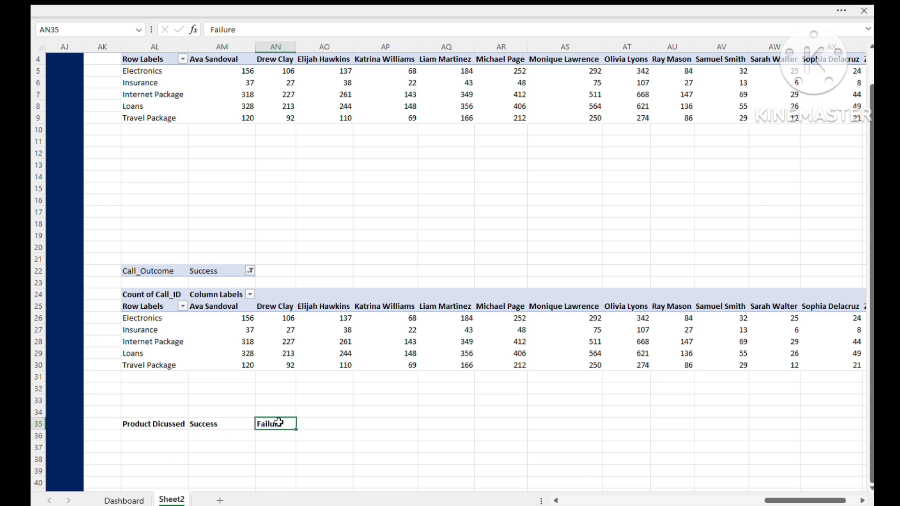
# - Show the selected agent above the summary headings by entering =Agent_Name in AL33
pyautogui.click(149, 398)
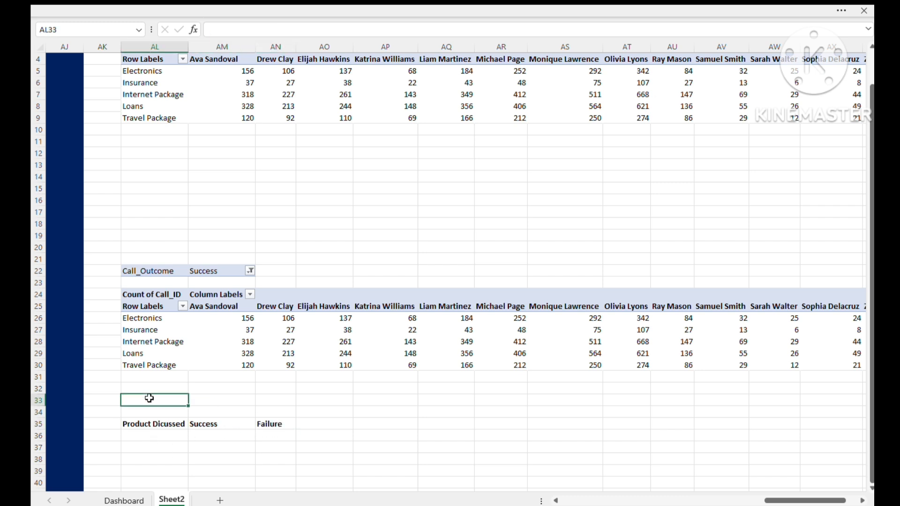
pyautogui.write('=agent_Name')
pyautogui.press('Return')
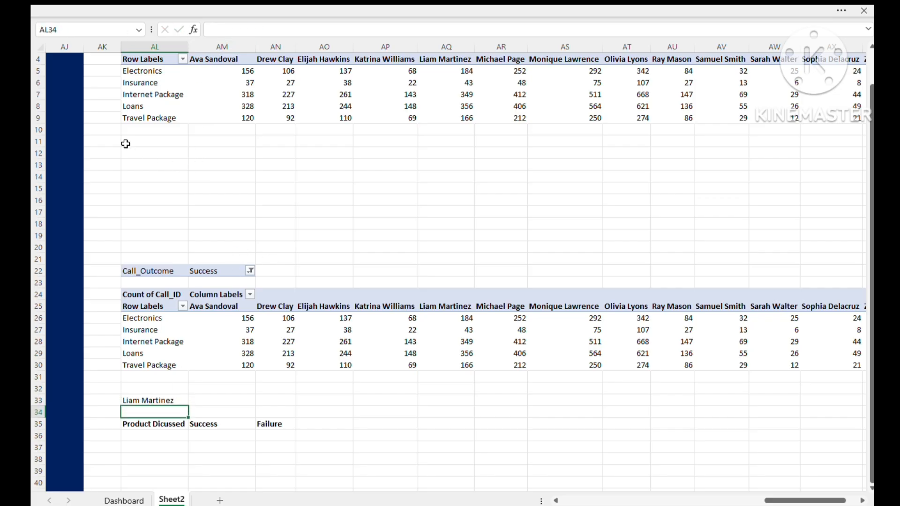
# - Delete the empty cells AL12:AY18 between the two product pivot tables, shifting the cells below up
pyautogui.moveTo(135, 153); pyautogui.dragTo(737, 224)
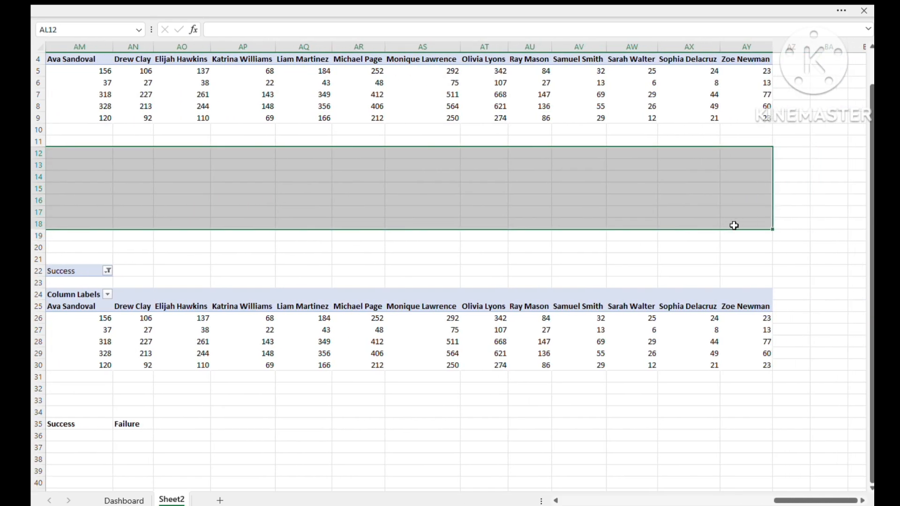
pyautogui.hotkey('ctrl', 't')
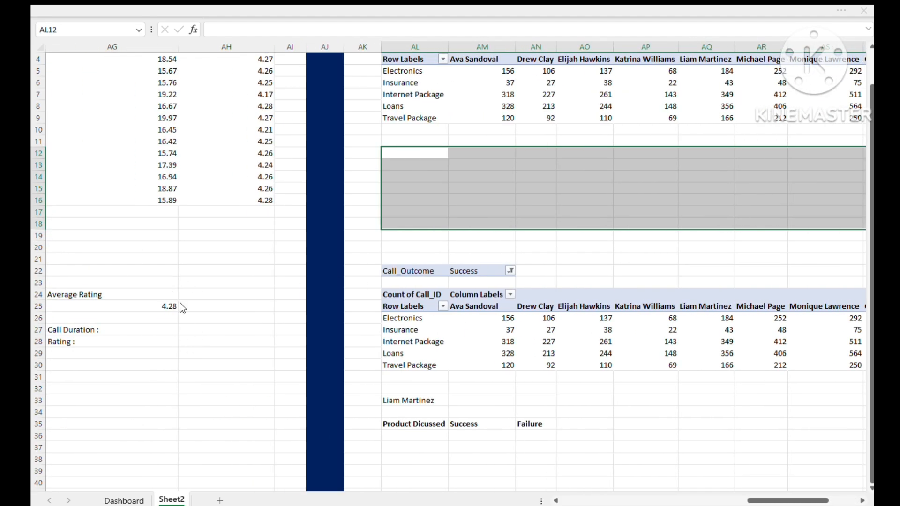
pyautogui.click(180, 342)
pyautogui.click(603, 390)
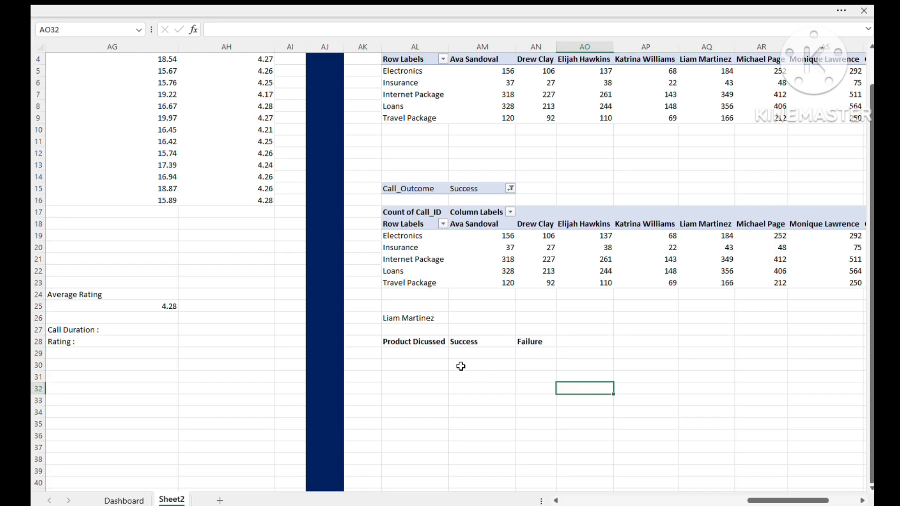
# - Set the Call_Outcome filter of the lower product pivot table to Failure
pyautogui.scroll(1, 460, 366)
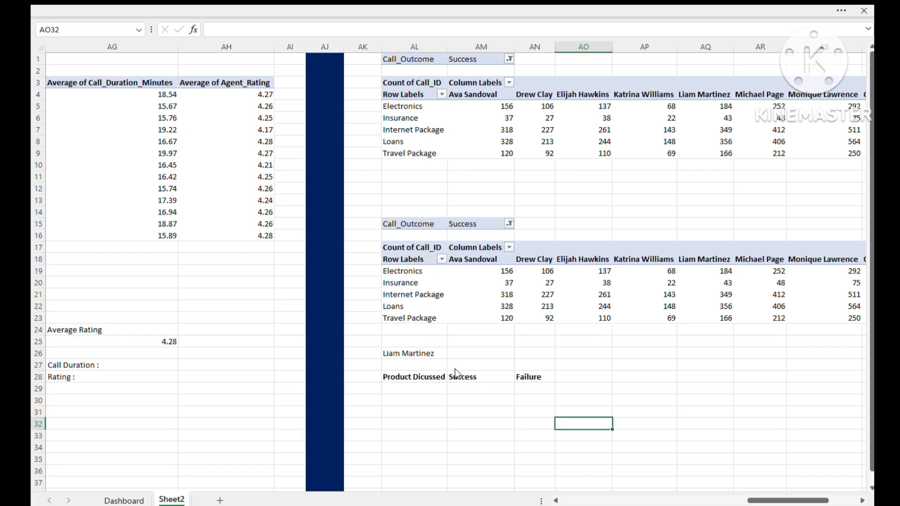
pyautogui.click(572, 353)
# - List the products under the Product Dicussed heading by entering =AL5:AL9 in AL29
pyautogui.click(404, 388)
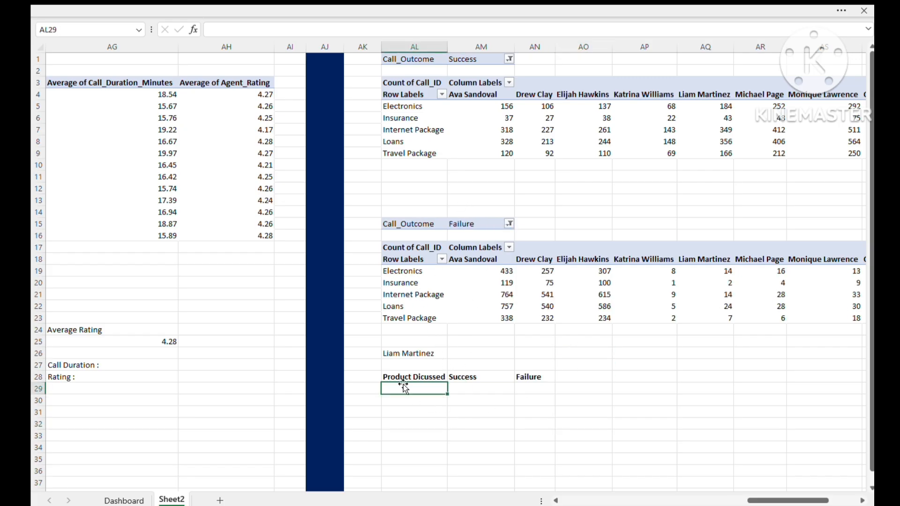
pyautogui.write('=')
pyautogui.moveTo(404, 107); pyautogui.dragTo(407, 151)
pyautogui.press('Return')
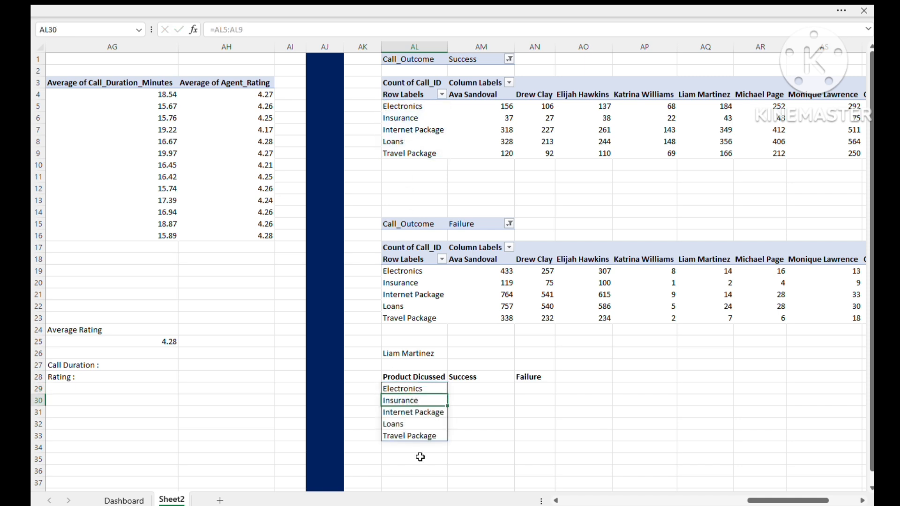
# - Insert blank cells at AL27:AN27 above the summary headings, shifting the summary table down one row
pyautogui.click(465, 389)
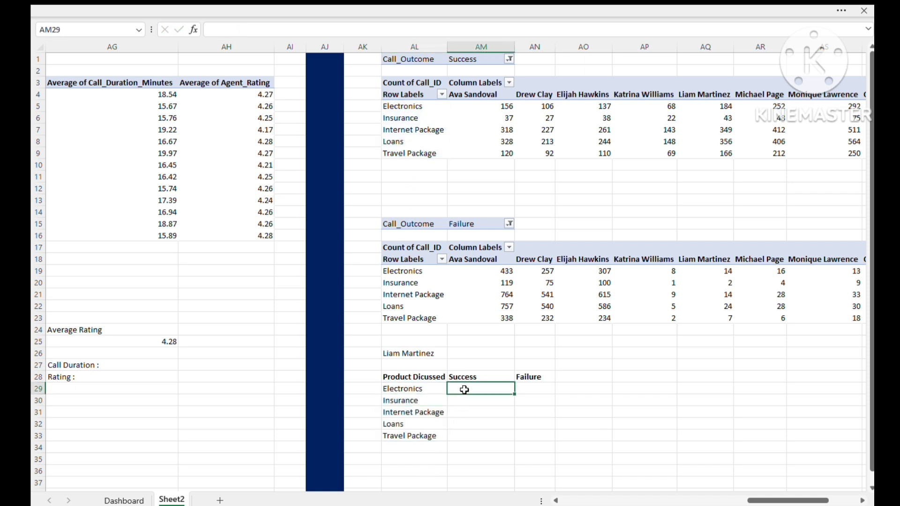
pyautogui.click(414, 365)
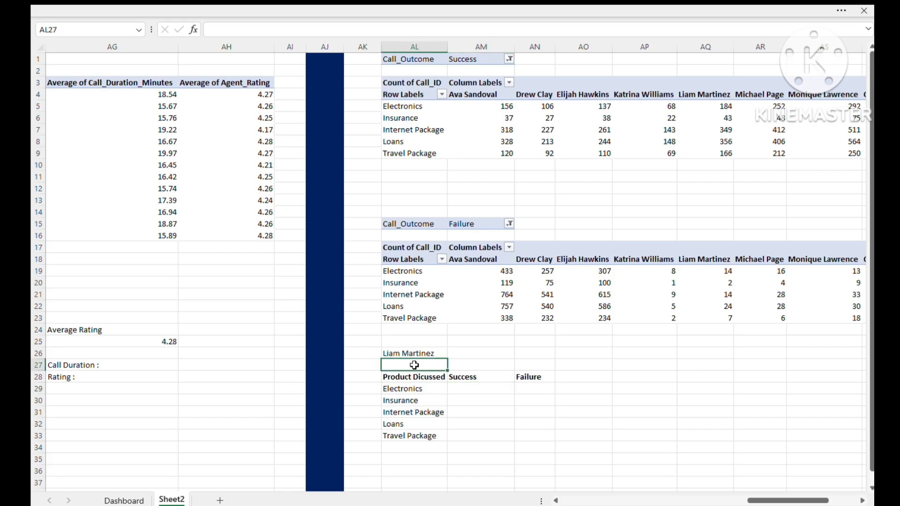
pyautogui.moveTo(414, 365); pyautogui.dragTo(521, 365)
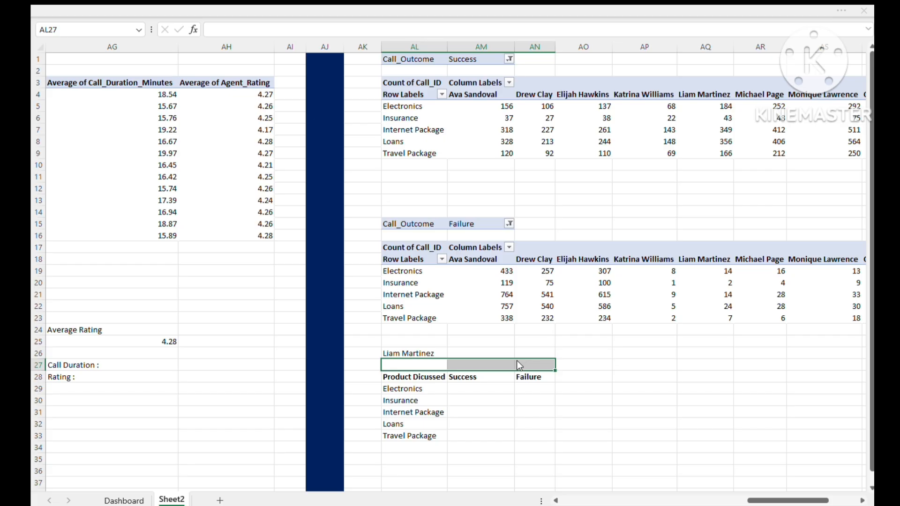
pyautogui.click(516, 361)
pyautogui.click(511, 431)
pyautogui.click(462, 398)
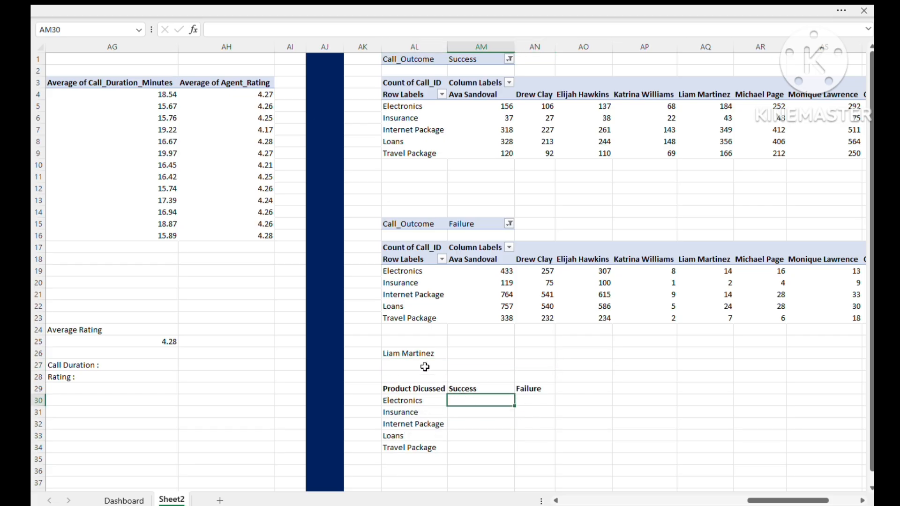
# - Examine the summary table's product, Success and Failure ranges in rows 30 to 34 and the agent formula in AL26
pyautogui.click(423, 365)
pyautogui.moveTo(473, 404); pyautogui.dragTo(483, 446)
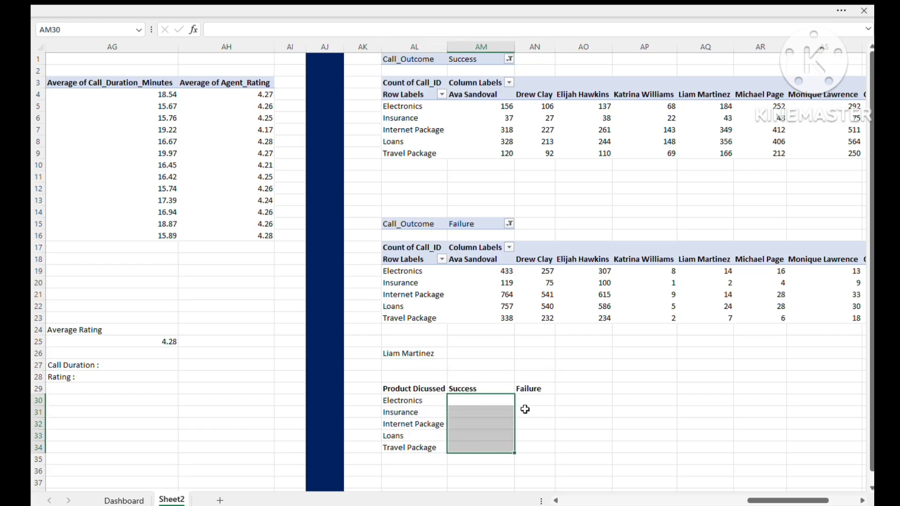
pyautogui.moveTo(533, 401); pyautogui.dragTo(537, 454)
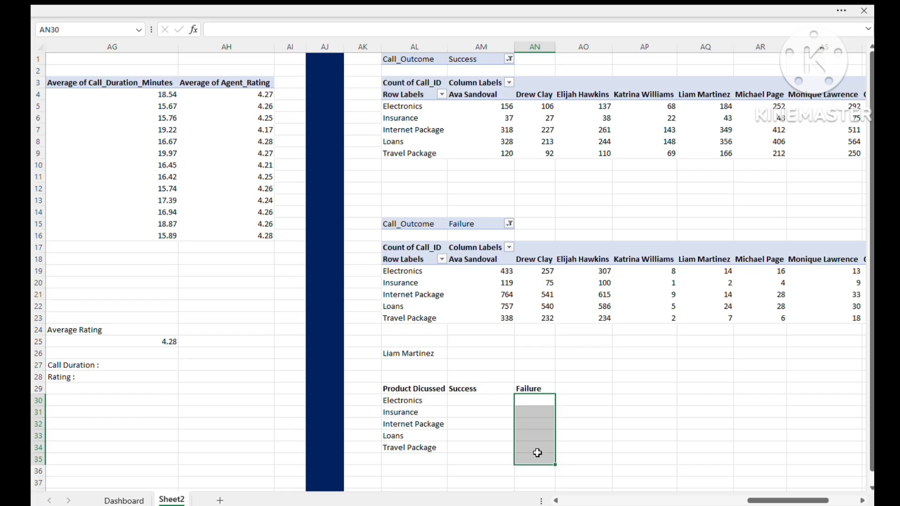
pyautogui.moveTo(398, 399); pyautogui.dragTo(410, 449)
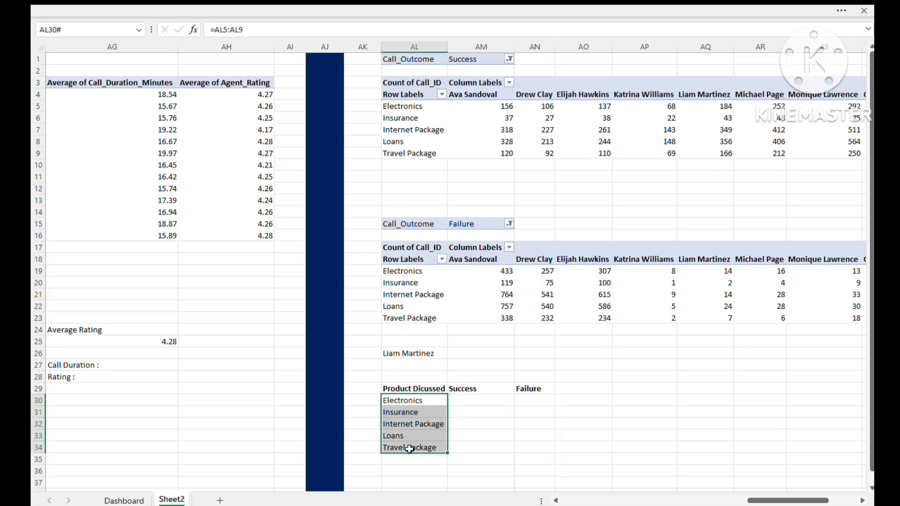
pyautogui.click(481, 400)
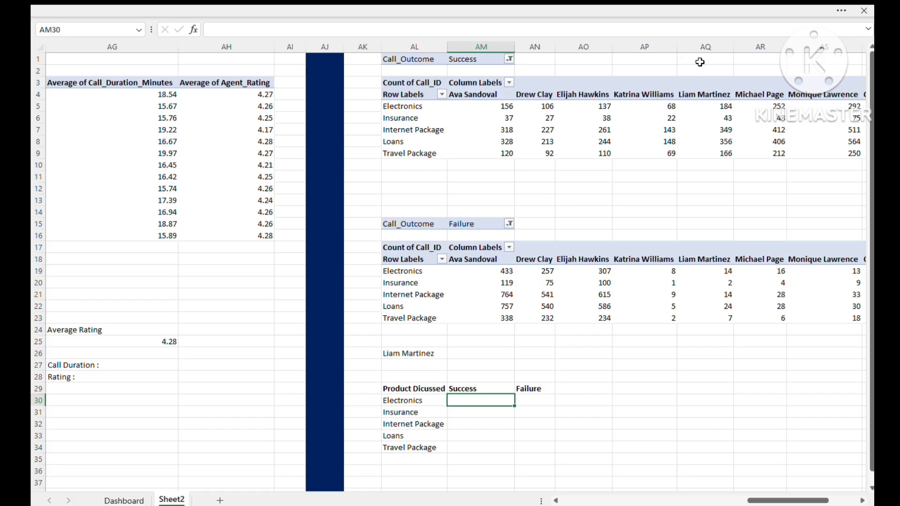
pyautogui.click(696, 62)
pyautogui.click(415, 364)
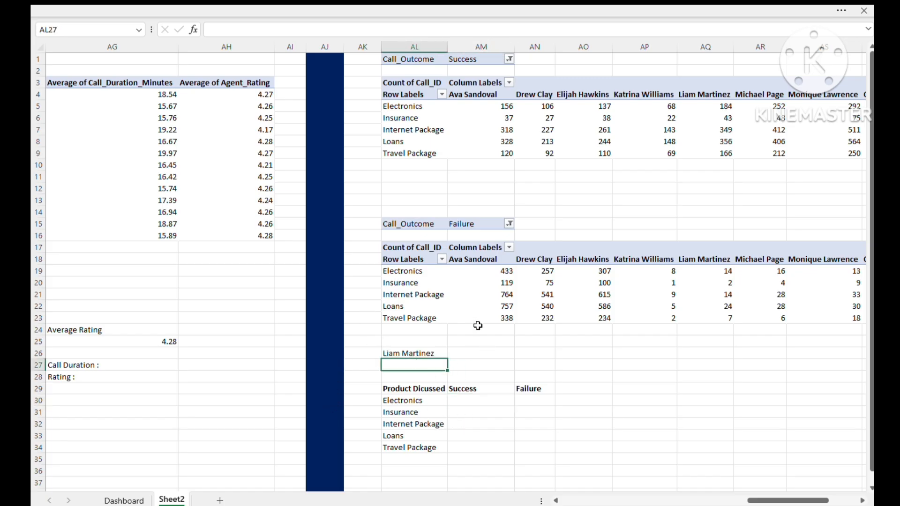
pyautogui.click(400, 353)
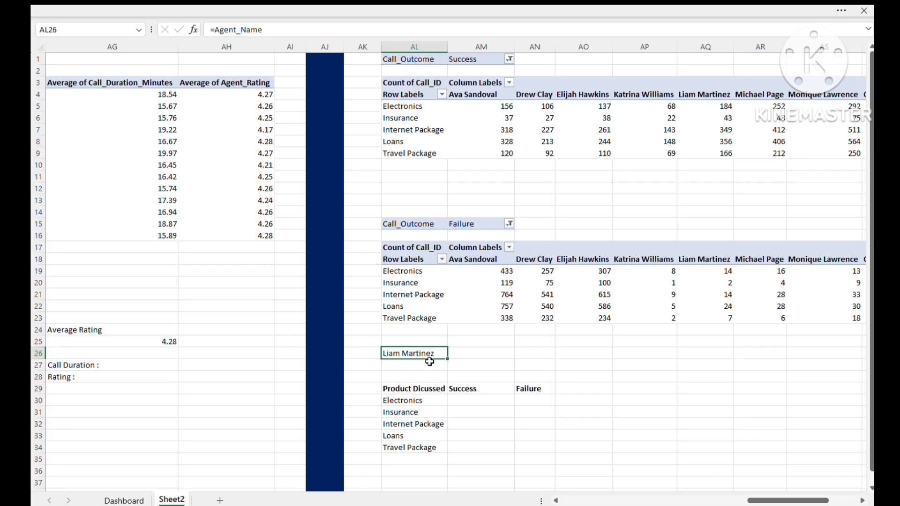
pyautogui.click(406, 366)
pyautogui.write('=c')
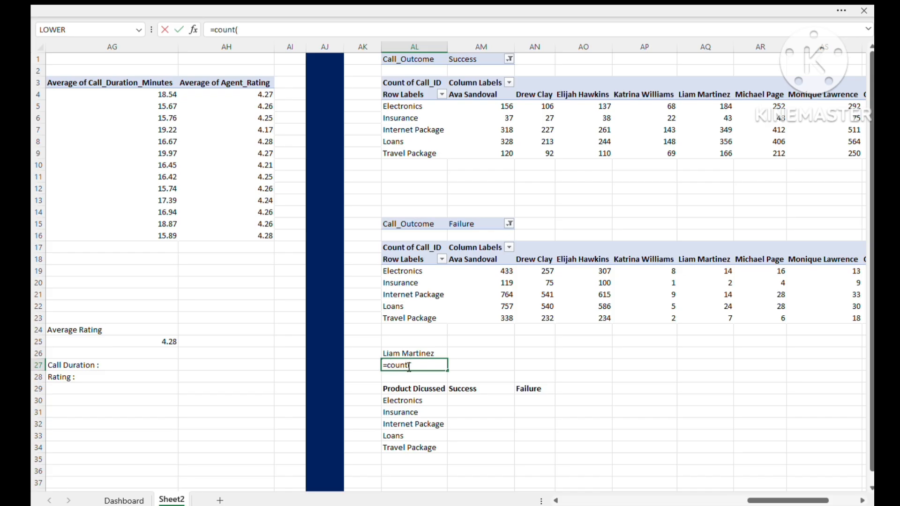
pyautogui.write('ount(')
pyautogui.click(411, 353)
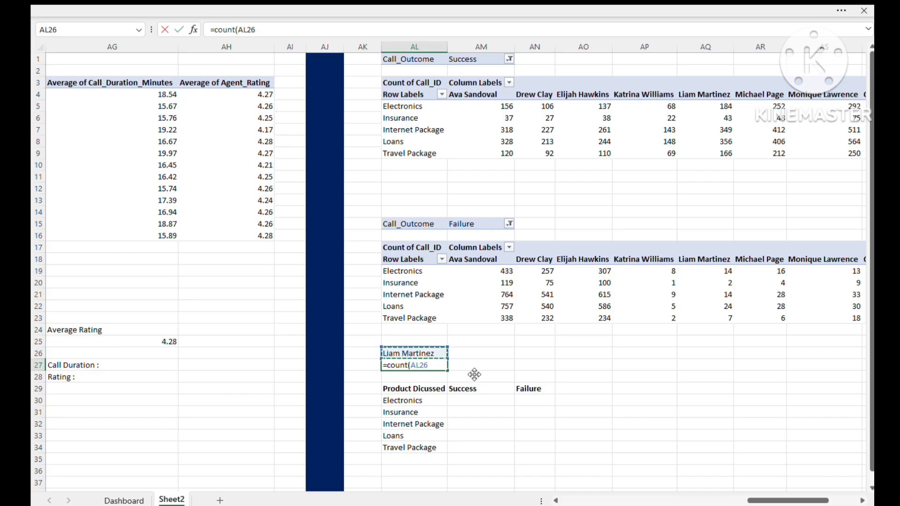
pyautogui.press('BackSpace')
pyautogui.press('BackSpace')
pyautogui.press('BackSpace')
pyautogui.press('BackSpace')
pyautogui.press('BackSpace')
pyautogui.press('BackSpace')
pyautogui.press('BackSpace')
pyautogui.press('BackSpace')
pyautogui.press('BackSpace')
pyautogui.press('BackSpace')
pyautogui.press('BackSpace')
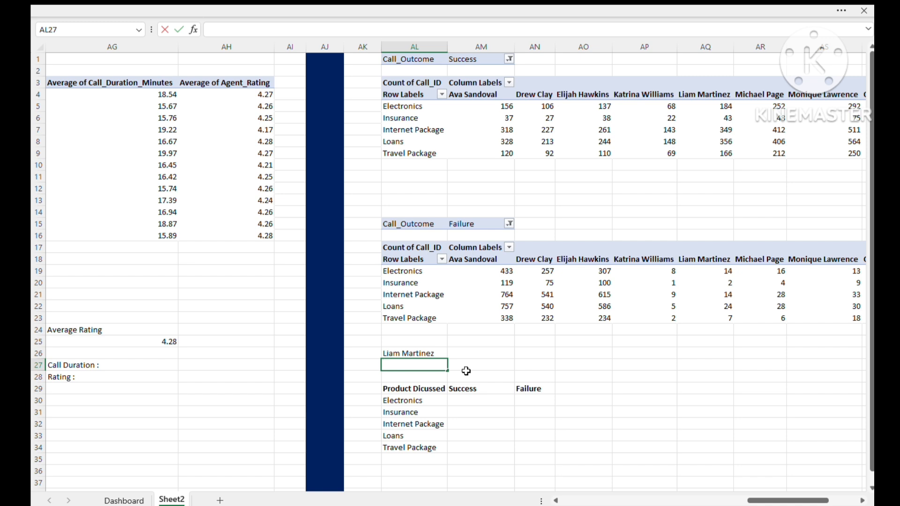
# - Find the selected agent's position among the pivot column headers by entering =MATCH(AL26,AM4:AY4,0) in AL27
pyautogui.write('=')
pyautogui.write('match(')
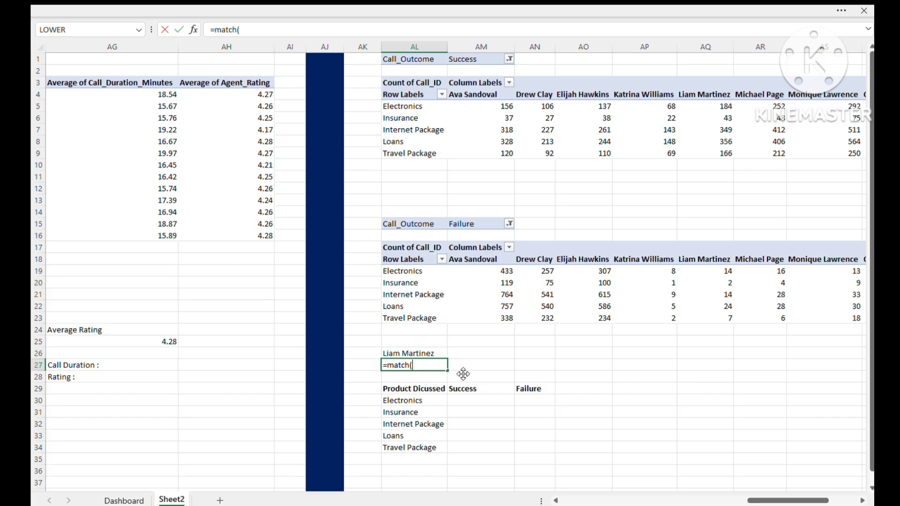
pyautogui.click(414, 353)
pyautogui.write(',')
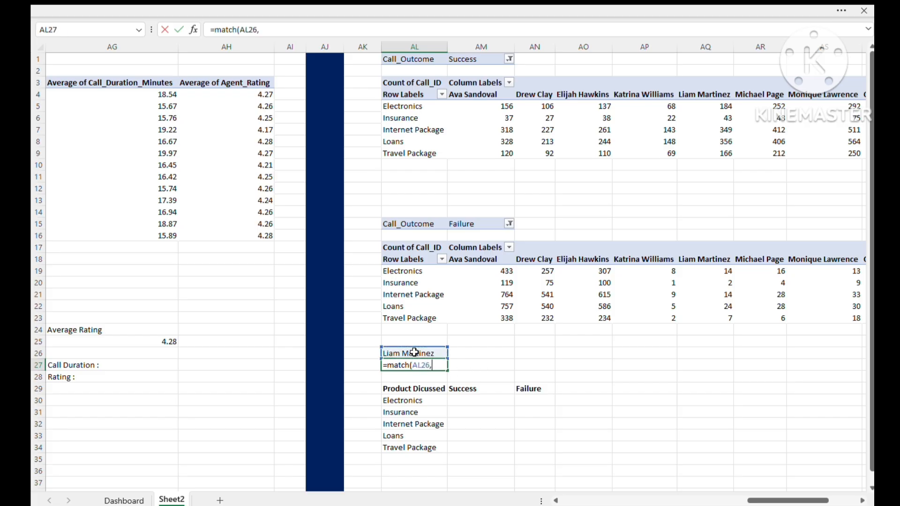
pyautogui.click(469, 96)
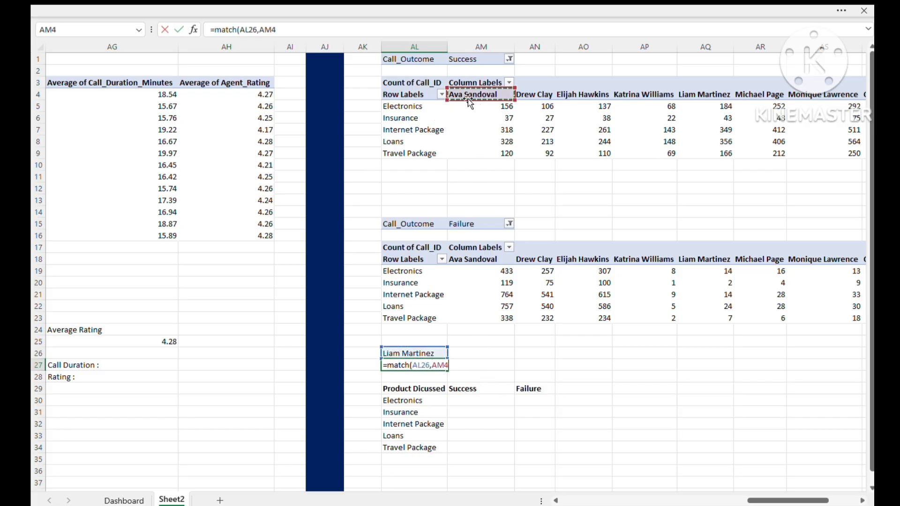
pyautogui.hotkey('ctrl', 'shift', 'Right')
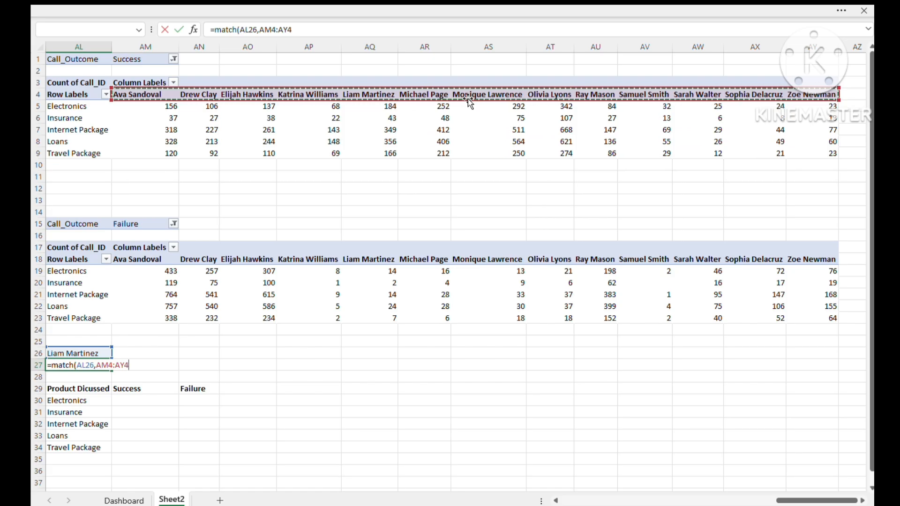
pyautogui.write(',0')
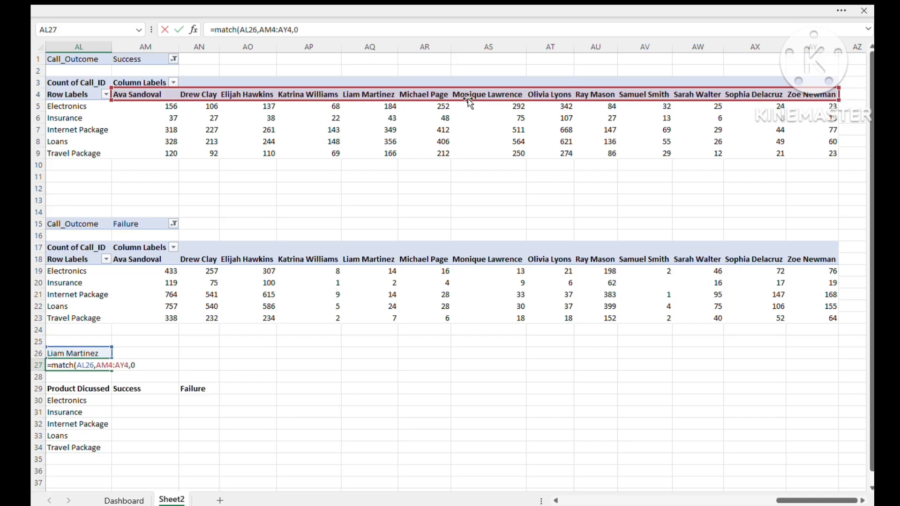
pyautogui.press('Return')
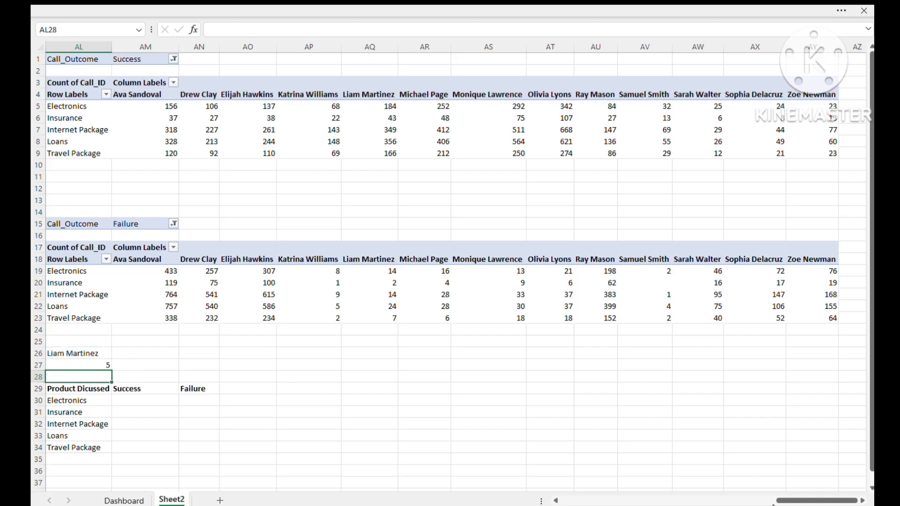
# - Retrieve the selected agent's Electronics success count by entering =OFFSET(AL5,,$AL$27) in AM30
pyautogui.moveTo(781, 501); pyautogui.dragTo(769, 501)
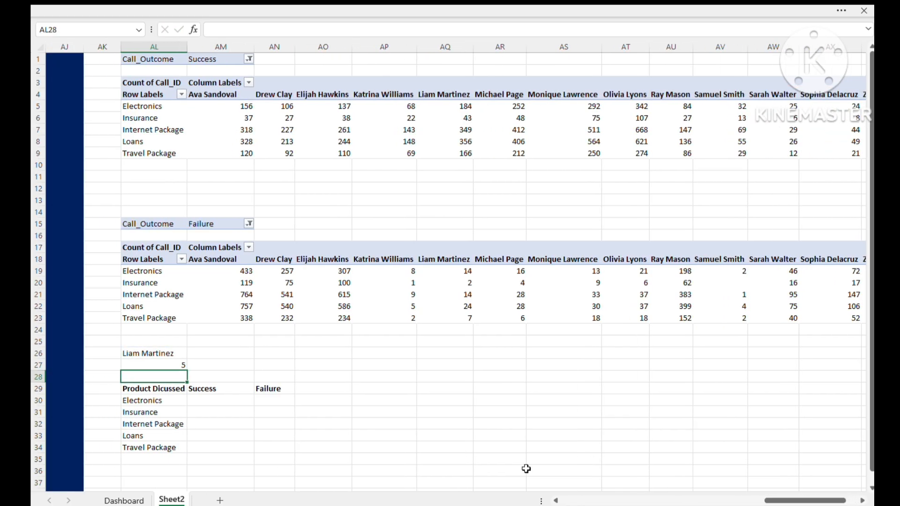
pyautogui.click(207, 402)
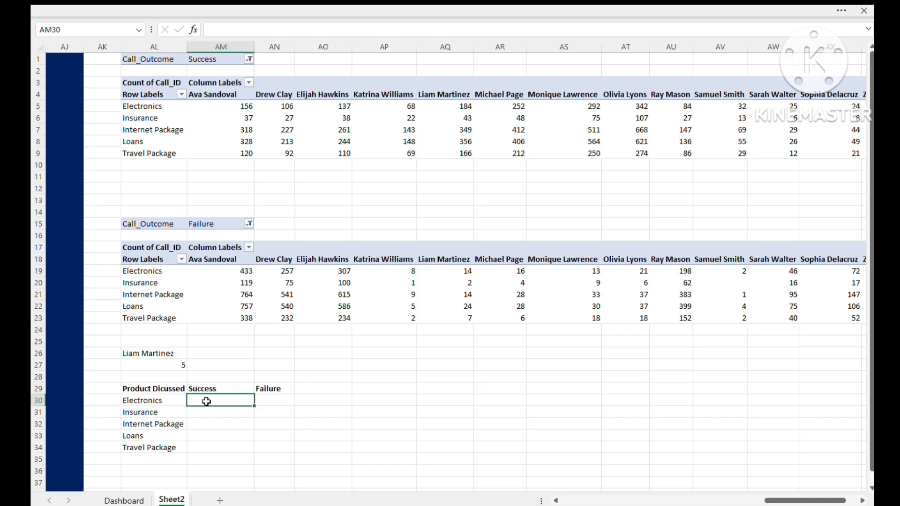
pyautogui.write('=offset(')
pyautogui.click(143, 108)
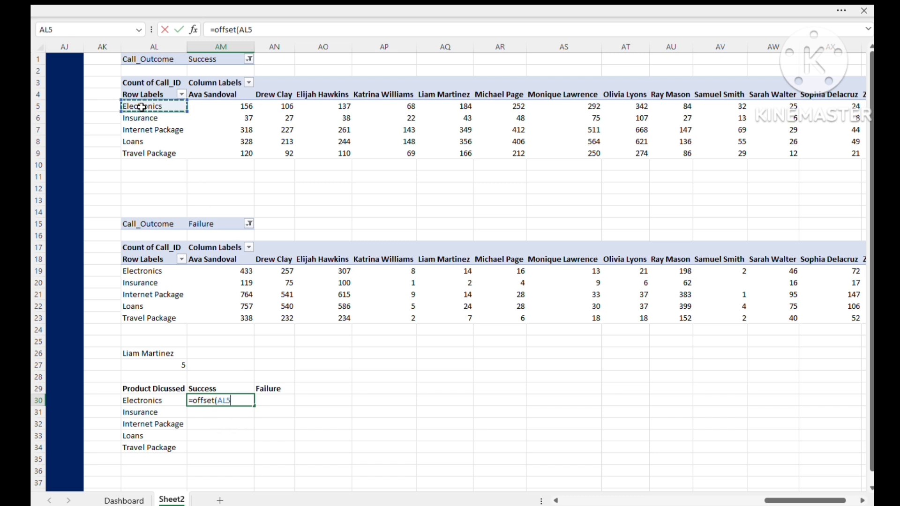
pyautogui.write(',,')
pyautogui.click(179, 365)
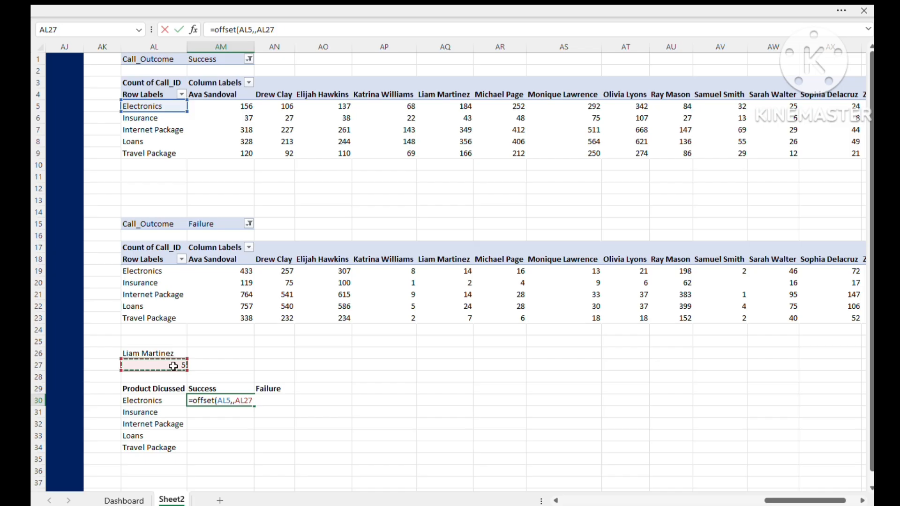
pyautogui.write(')')
pyautogui.press('Return')
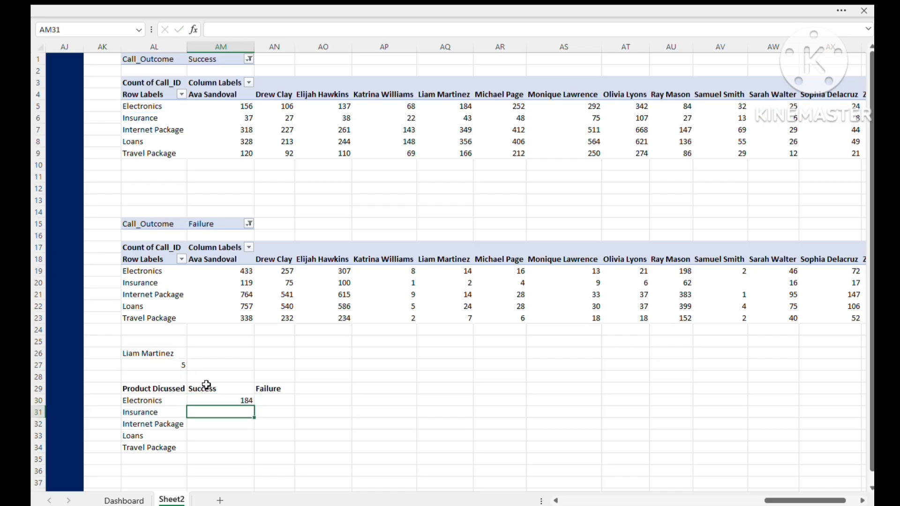
# - Copy the Success formula from AM30 down through AM34 for the remaining products
pyautogui.click(240, 401)
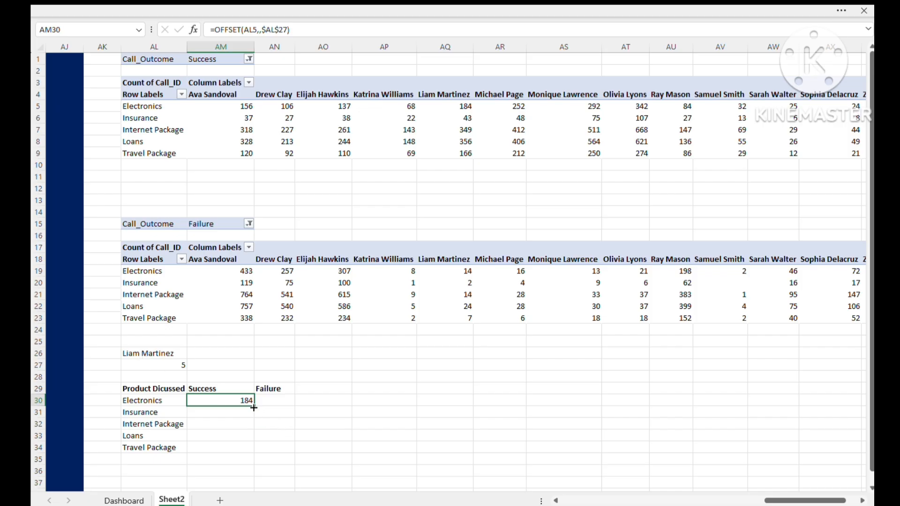
pyautogui.moveTo(253, 408); pyautogui.dragTo(267, 443)
pyautogui.click(271, 447)
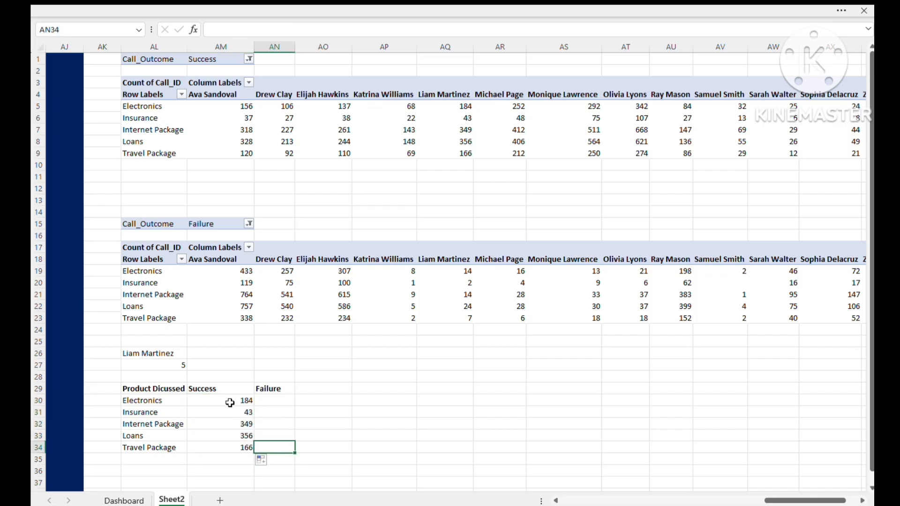
pyautogui.moveTo(230, 404); pyautogui.dragTo(230, 443)
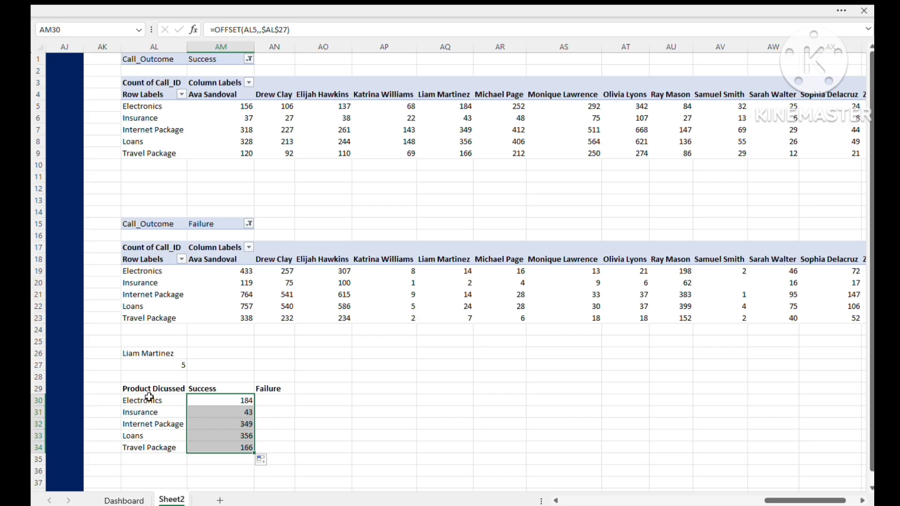
# - Enter =OFFSET(AL5,,$AL$27) in AN30 under the Failure heading
pyautogui.doubleClick(261, 401)
pyautogui.write('=')
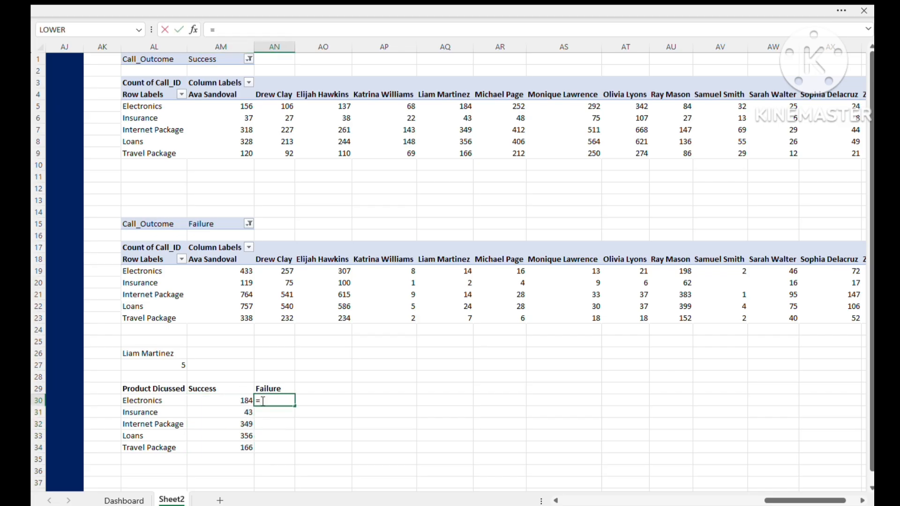
pyautogui.press('BackSpace')
pyautogui.write('=offset(')
pyautogui.click(142, 106)
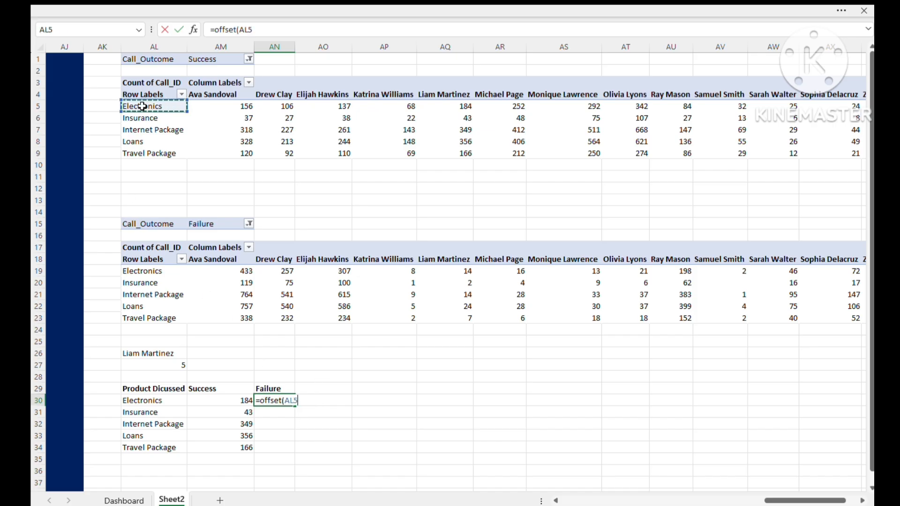
pyautogui.write(',,')
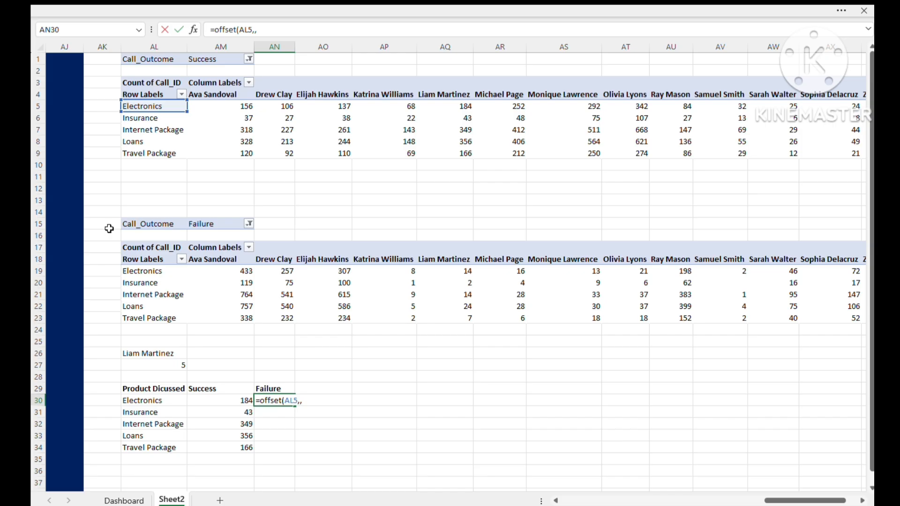
pyautogui.click(166, 361)
pyautogui.write(')')
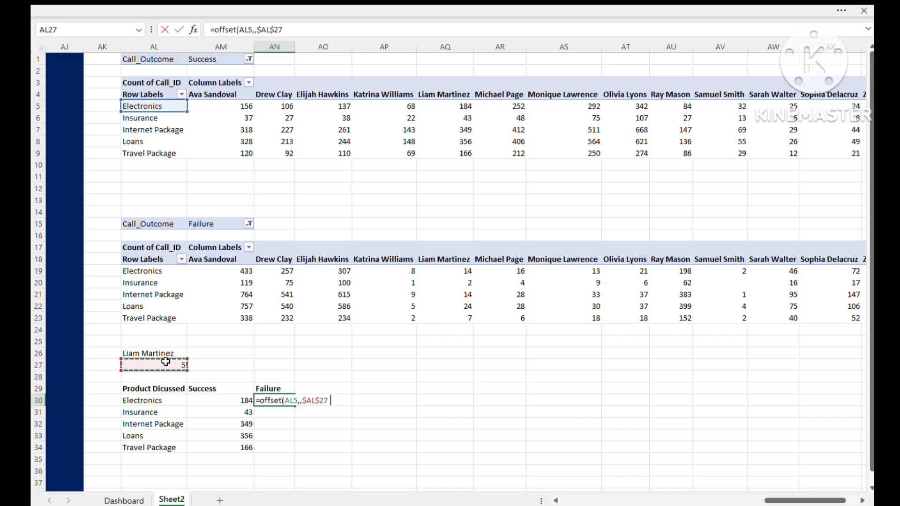
pyautogui.press('Return')
# - Copy the Failure formula from AN30 down through AN34, then deselect the range
pyautogui.click(277, 400)
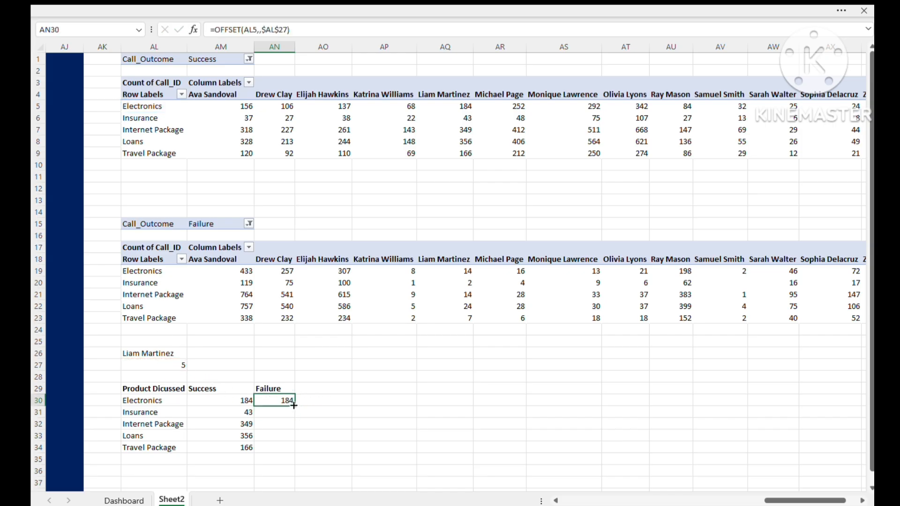
pyautogui.moveTo(295, 406); pyautogui.dragTo(294, 450)
pyautogui.click(390, 424)
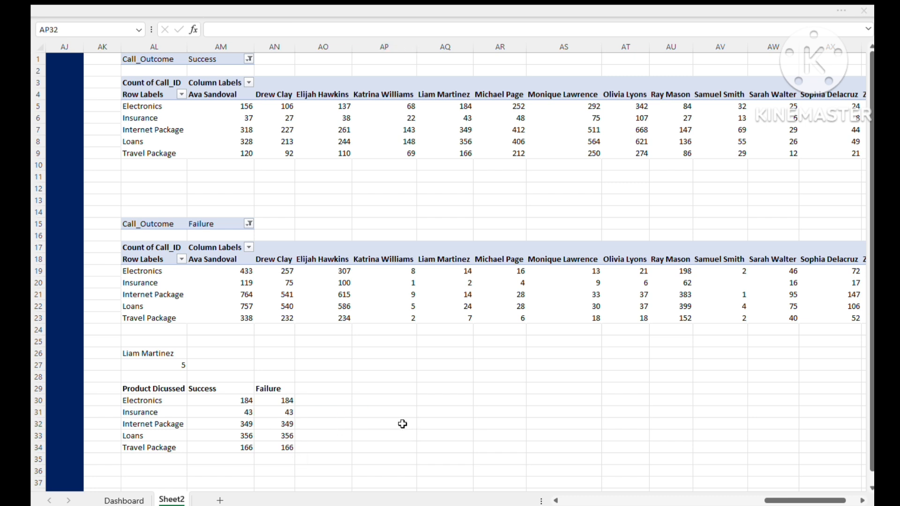
pyautogui.click(388, 424)
pyautogui.click(376, 404)
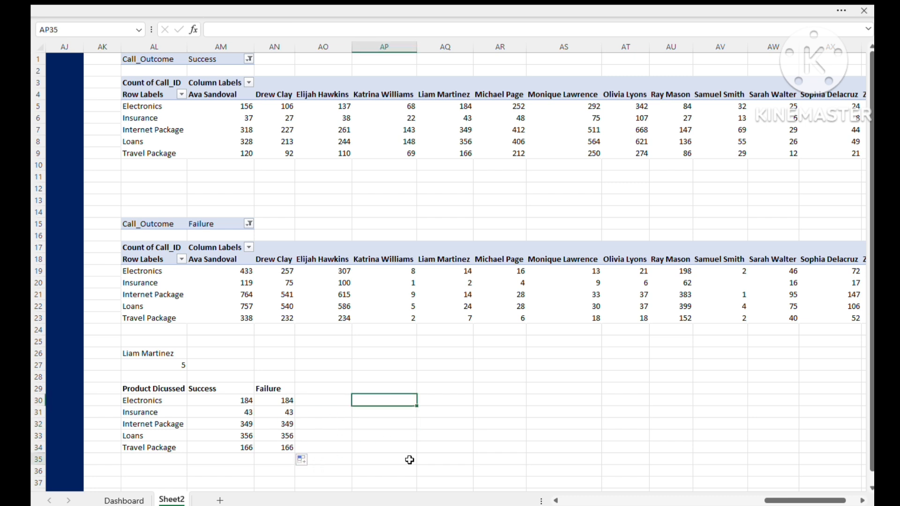
pyautogui.click(409, 460)
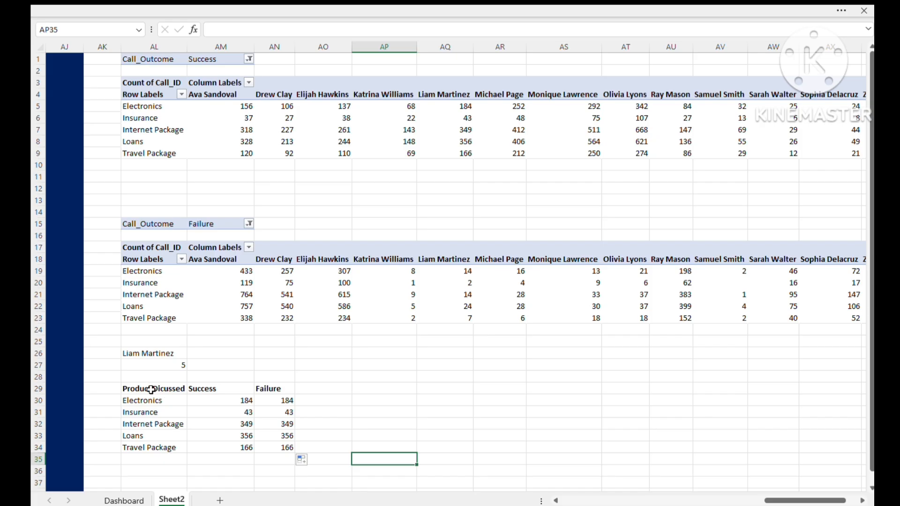
# - Insert a 100% stacked bar chart from the summary table AL29:AN34 and place it beside the table
pyautogui.moveTo(151, 390); pyautogui.dragTo(272, 449)
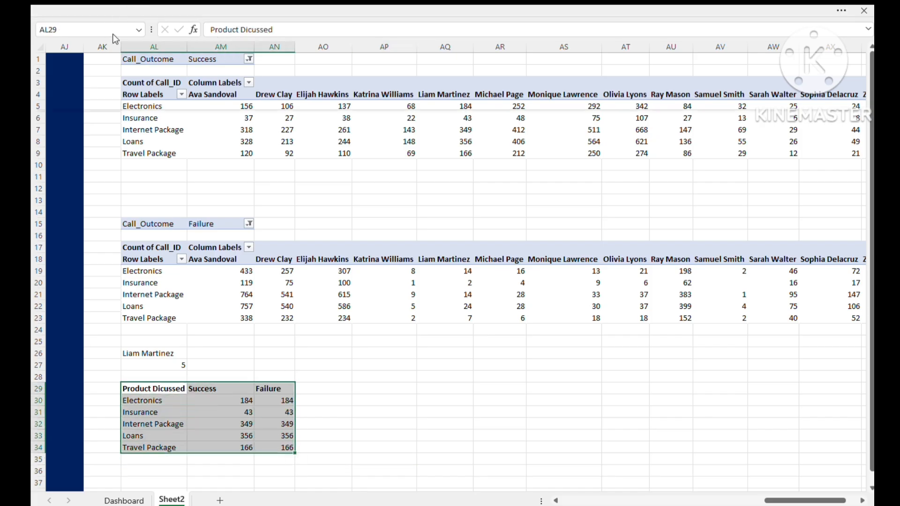
pyautogui.click(392, 59)
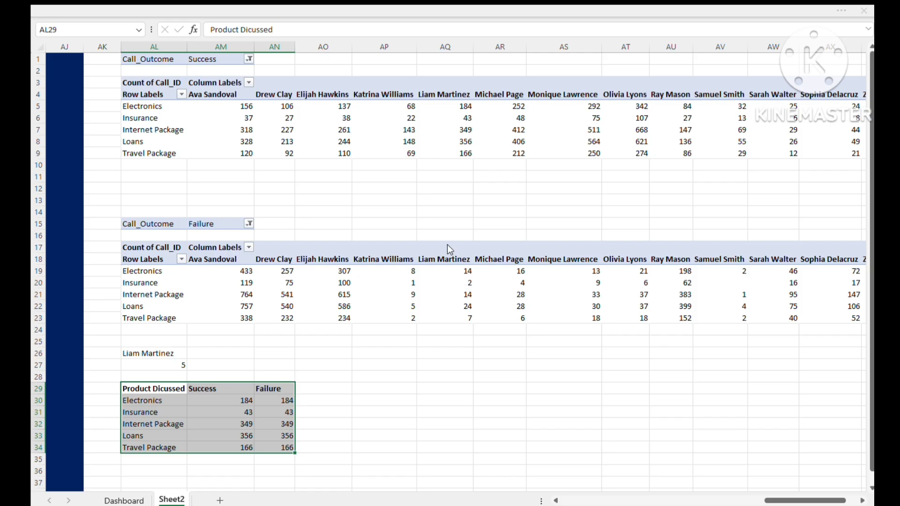
pyautogui.click(556, 412)
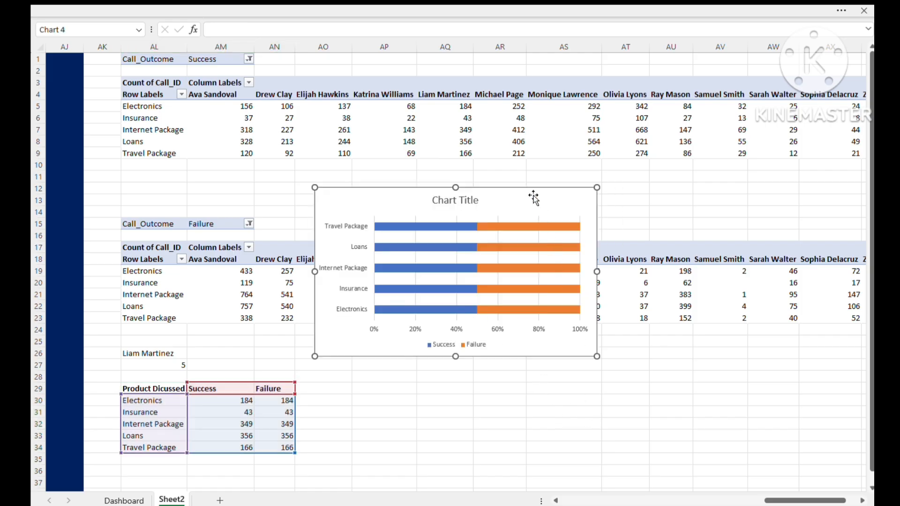
pyautogui.moveTo(535, 196); pyautogui.dragTo(554, 283)
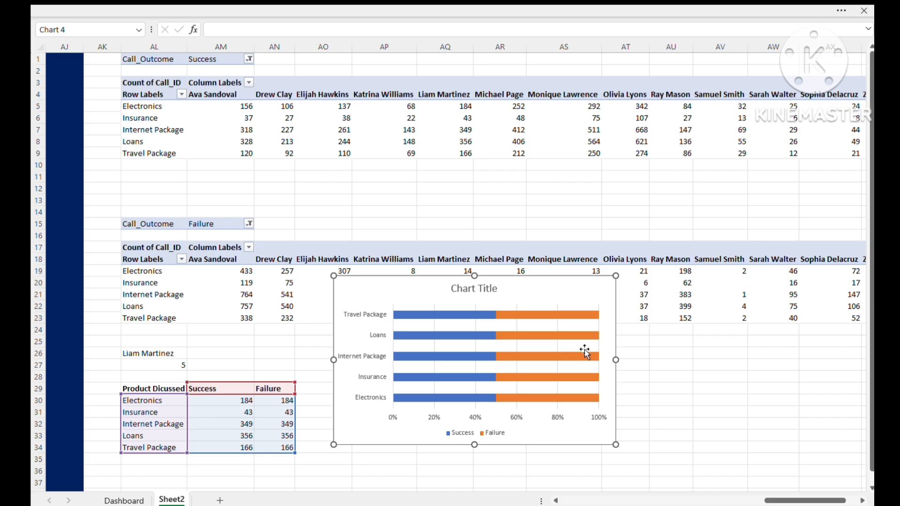
# - Remove the vertical gridlines, the percentage axis and the title from the stacked bar chart
pyautogui.click(557, 346)
pyautogui.click(517, 416)
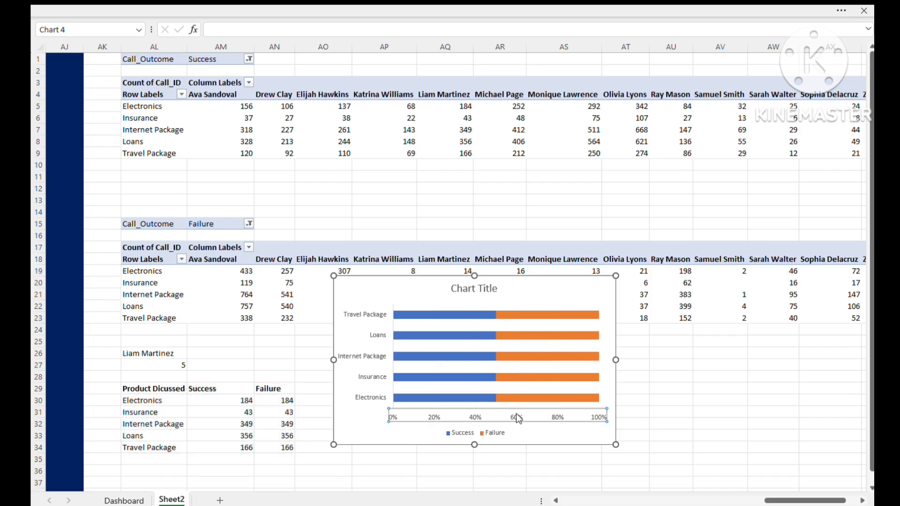
pyautogui.press('Delete')
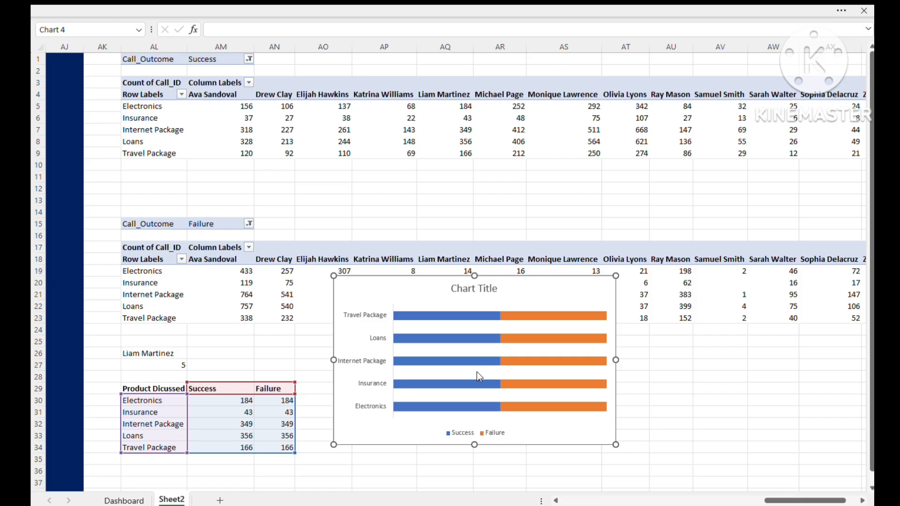
pyautogui.click(476, 288)
pyautogui.press('Delete')
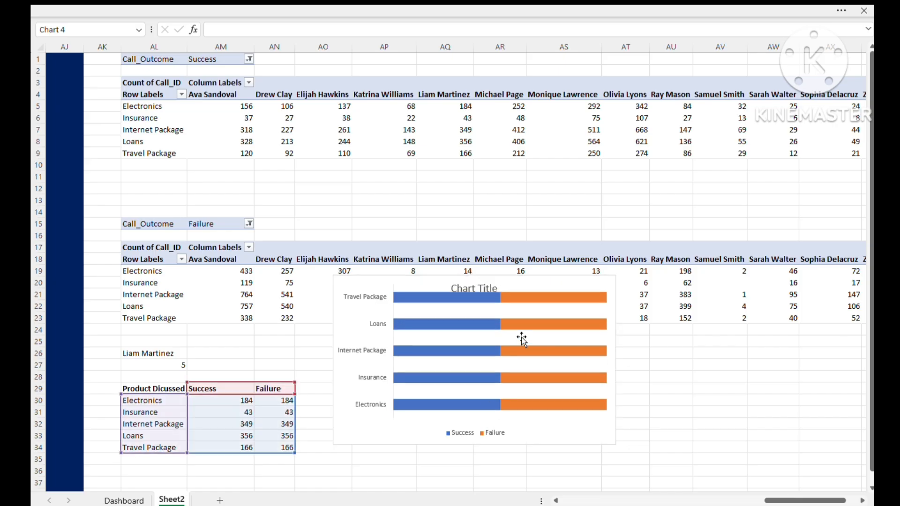
pyautogui.click(534, 297)
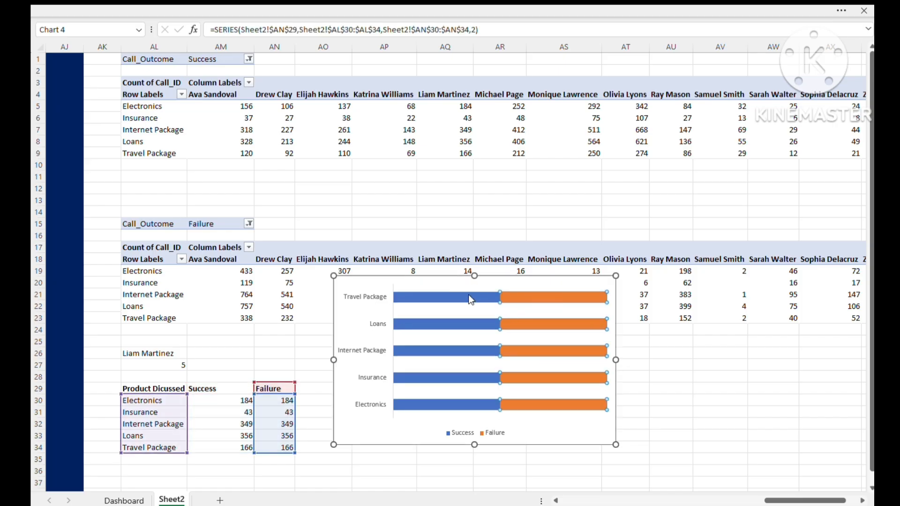
pyautogui.click(469, 296)
pyautogui.click(539, 296)
pyautogui.click(428, 342)
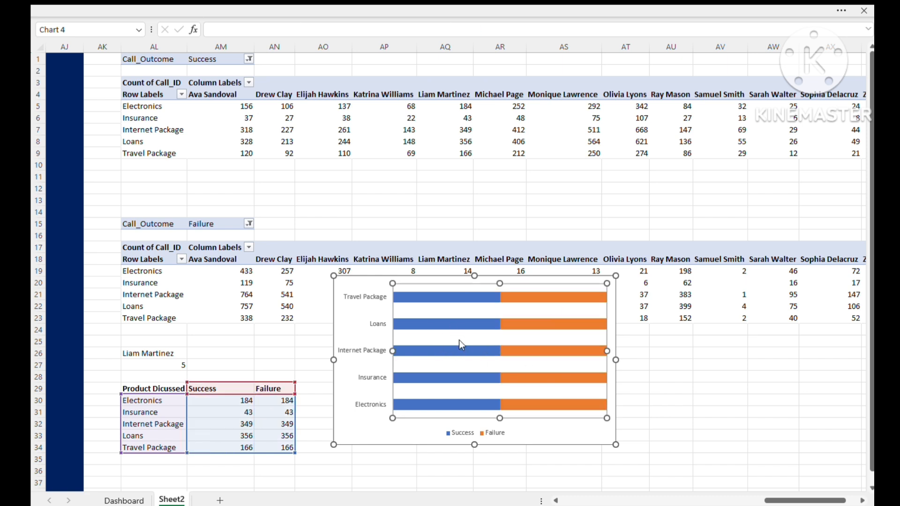
pyautogui.press('Escape')
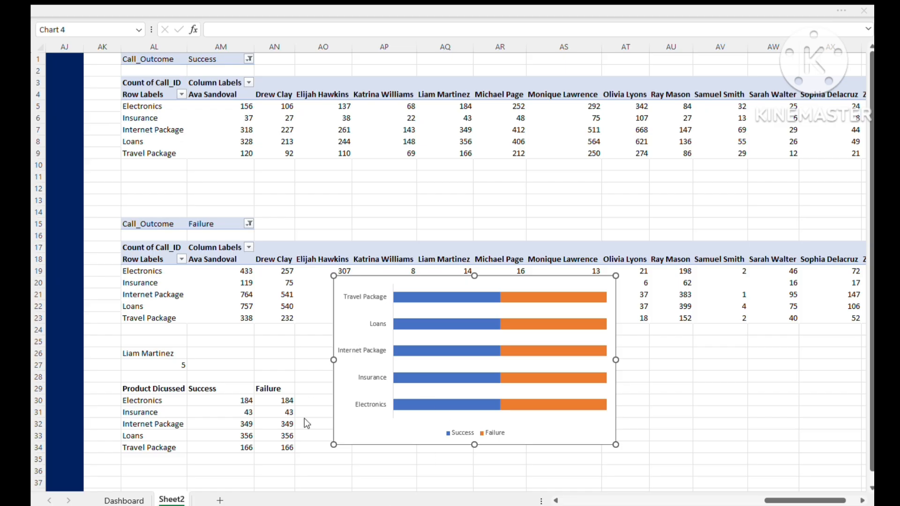
pyautogui.click(525, 306)
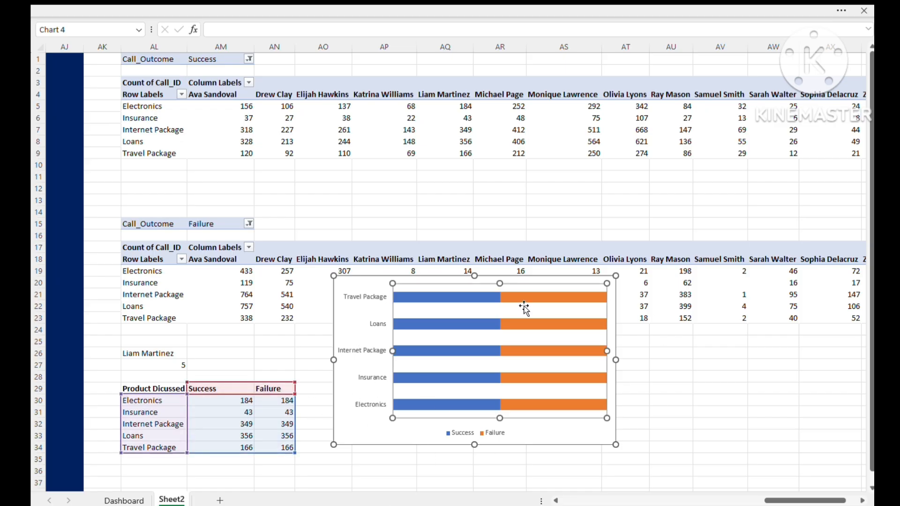
pyautogui.click(517, 293)
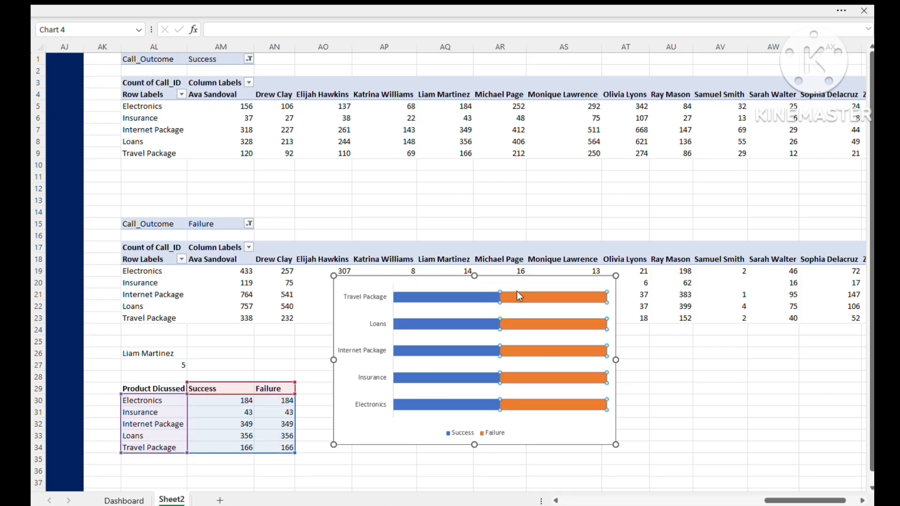
# - Give the chart's Success series a solid green fill
pyautogui.click(459, 292)
pyautogui.hotkey('ctrl', '1')
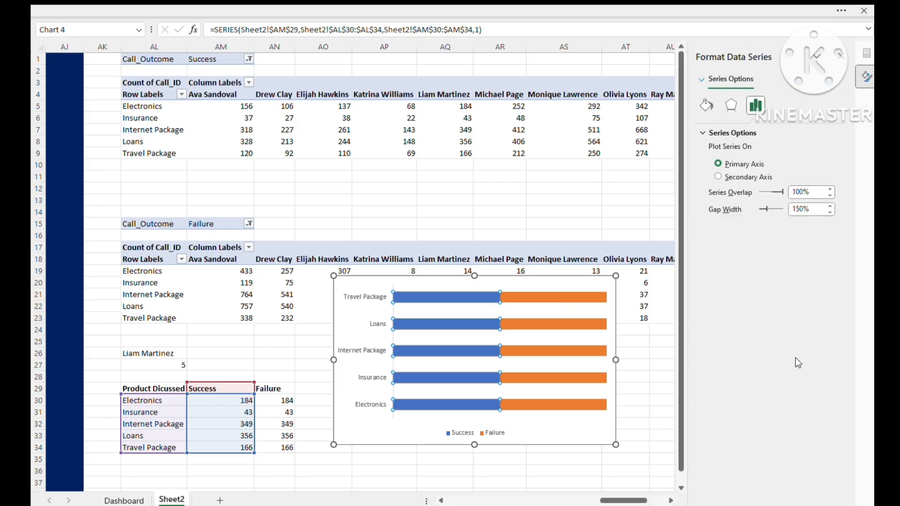
pyautogui.click(706, 106)
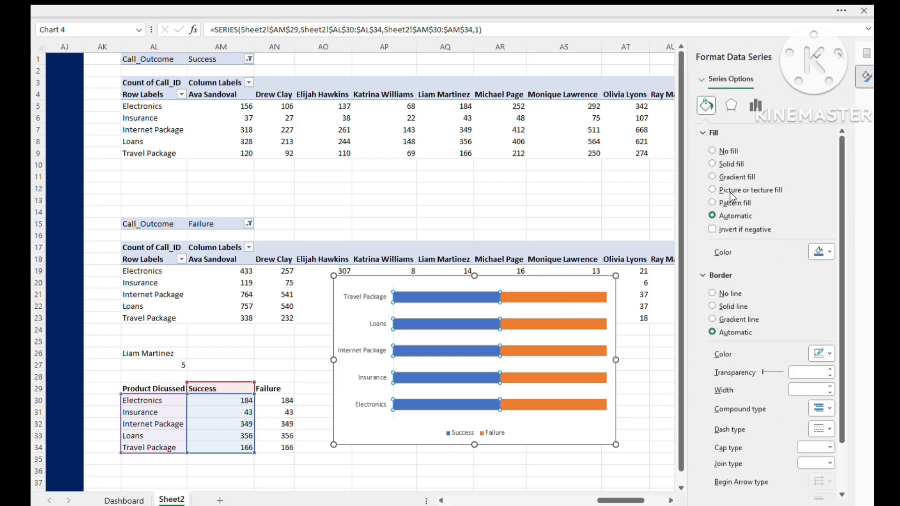
pyautogui.click(712, 163)
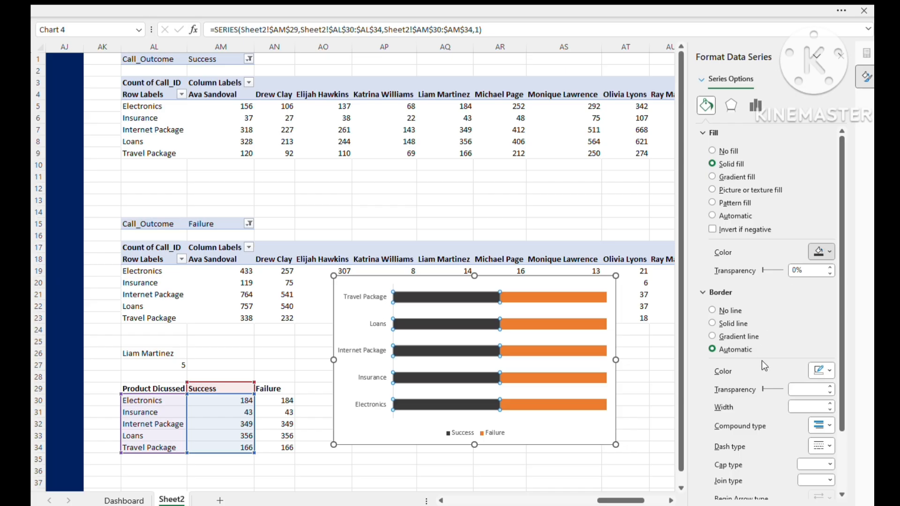
pyautogui.click(803, 427)
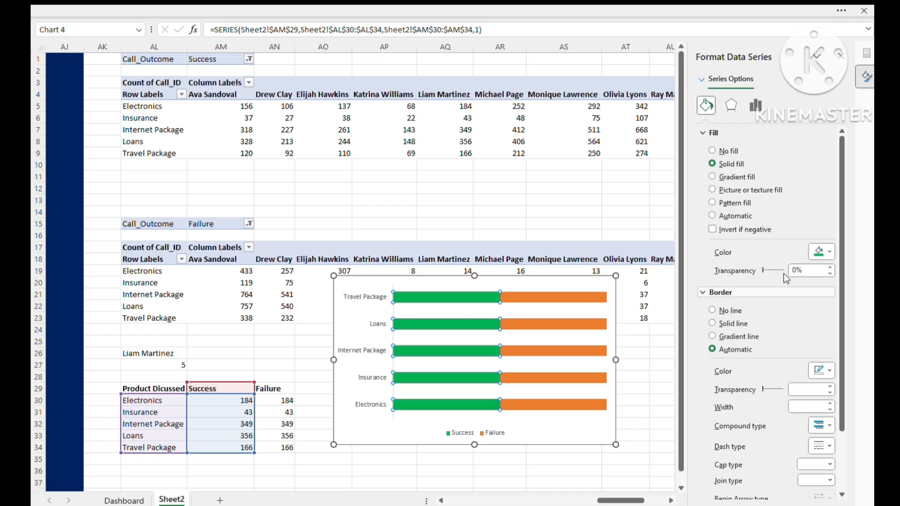
# - Give the chart's Failure series a solid black fill and move the chart slightly farther from the summary table
pyautogui.click(562, 297)
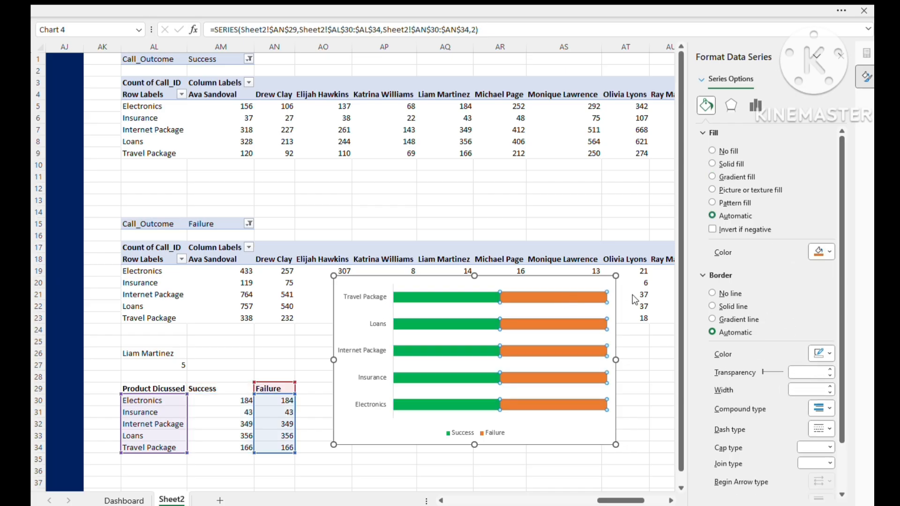
pyautogui.click(713, 164)
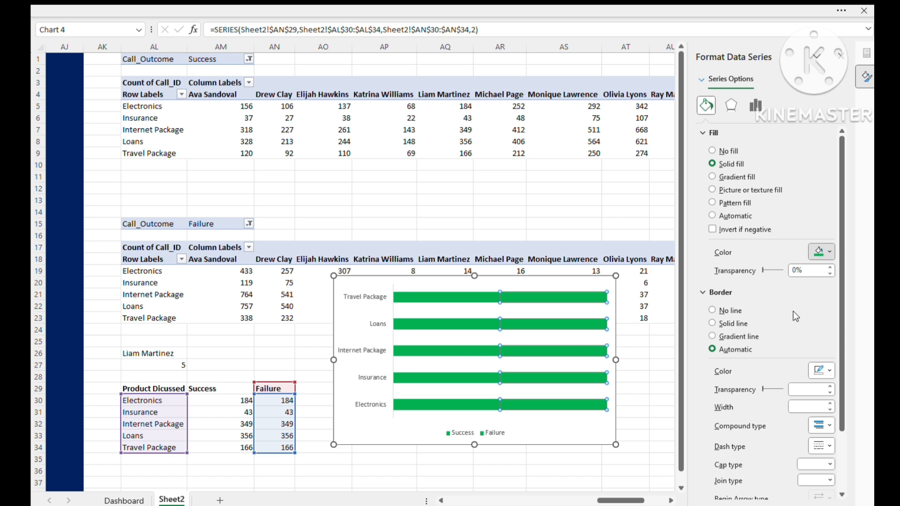
pyautogui.click(731, 308)
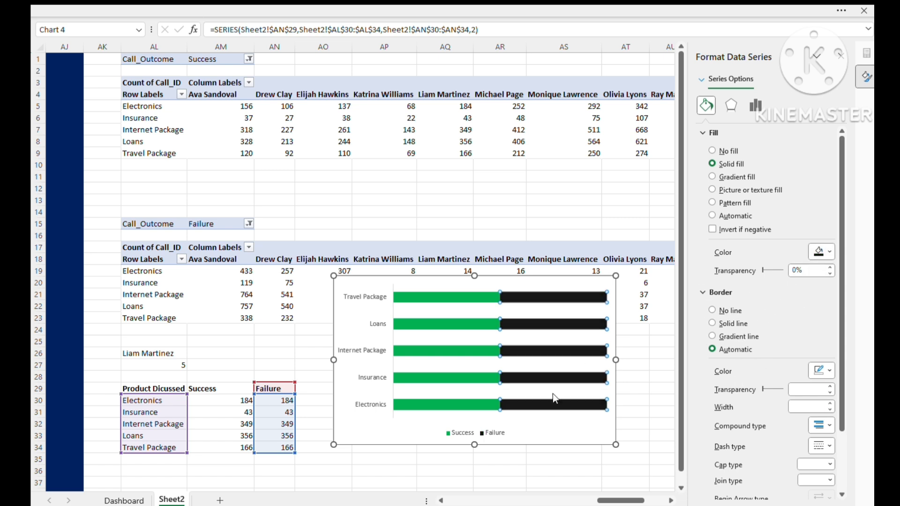
pyautogui.click(564, 429)
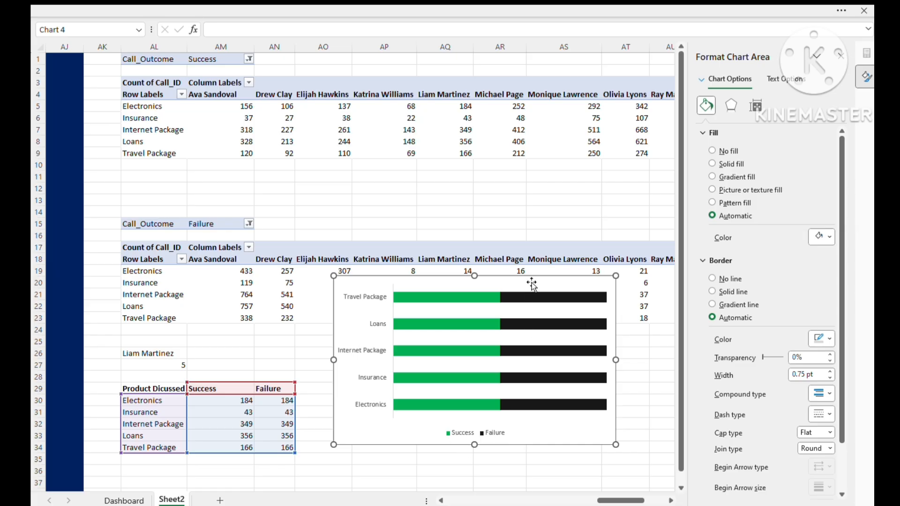
pyautogui.moveTo(532, 283); pyautogui.dragTo(555, 280)
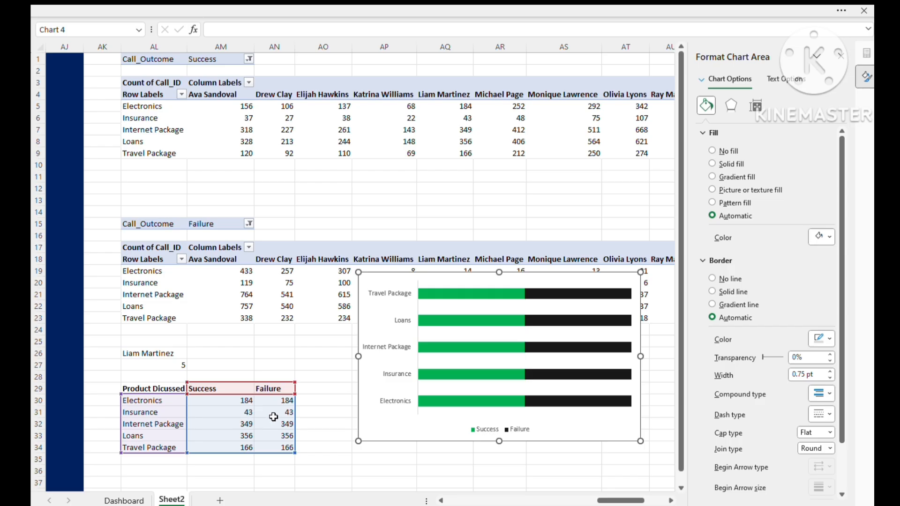
# - Correct the Failure formula in AN30 to =OFFSET(AL19,,$AL$27) and fill it down through AN34
pyautogui.click(277, 401)
pyautogui.doubleClick(277, 401)
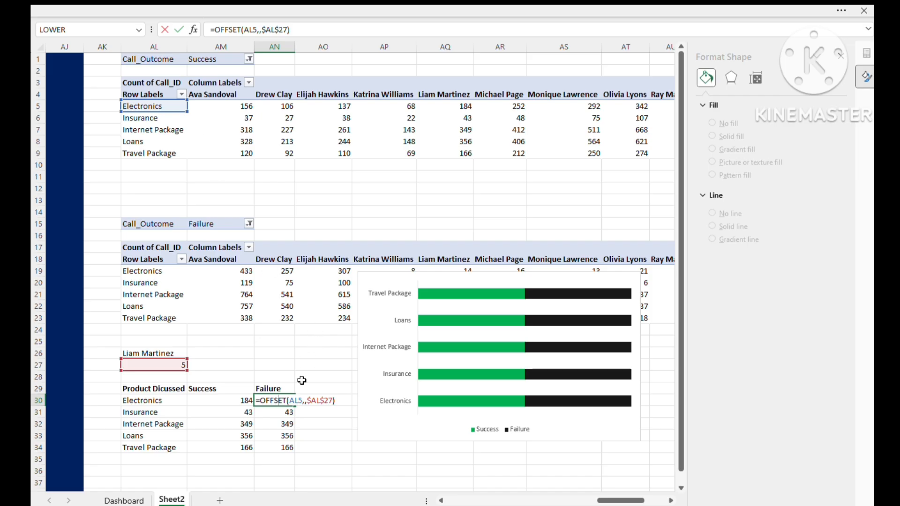
pyautogui.click(302, 400)
pyautogui.press('BackSpace')
pyautogui.press('BackSpace')
pyautogui.press('BackSpace')
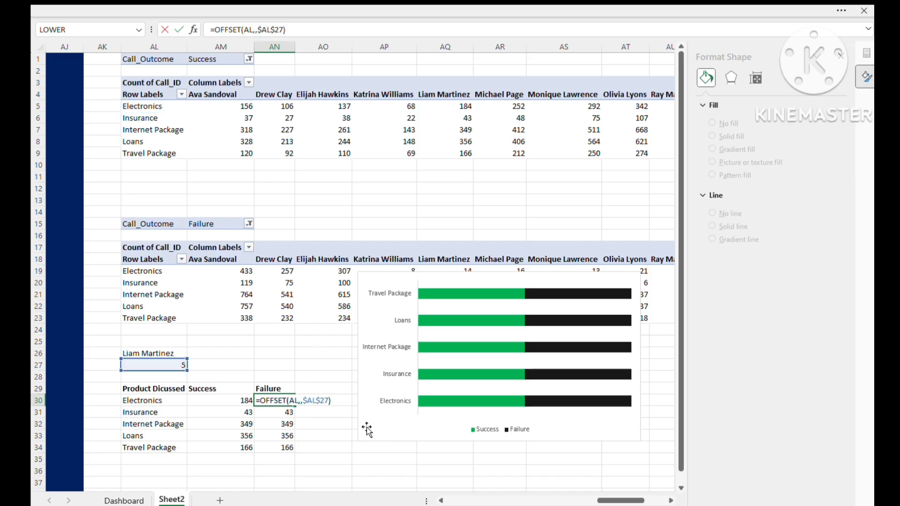
pyautogui.click(152, 272)
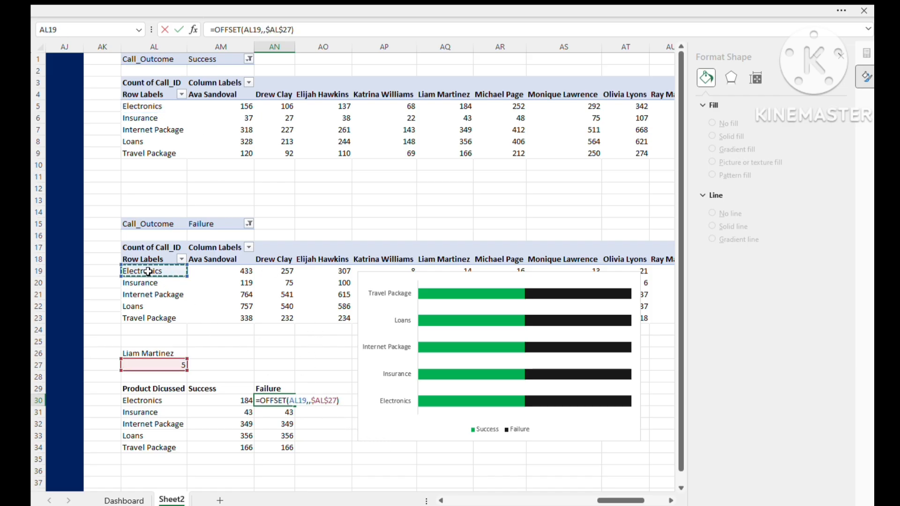
pyautogui.press('Return')
pyautogui.click(281, 402)
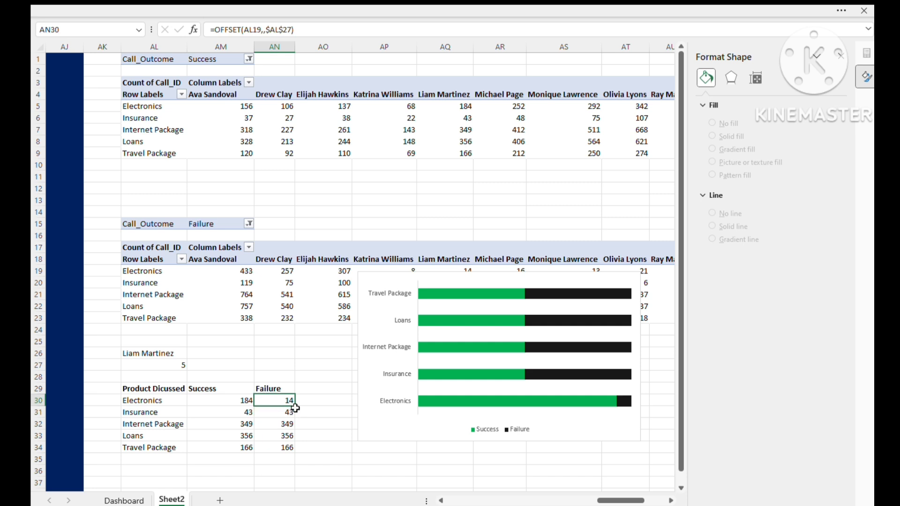
pyautogui.doubleClick(293, 404)
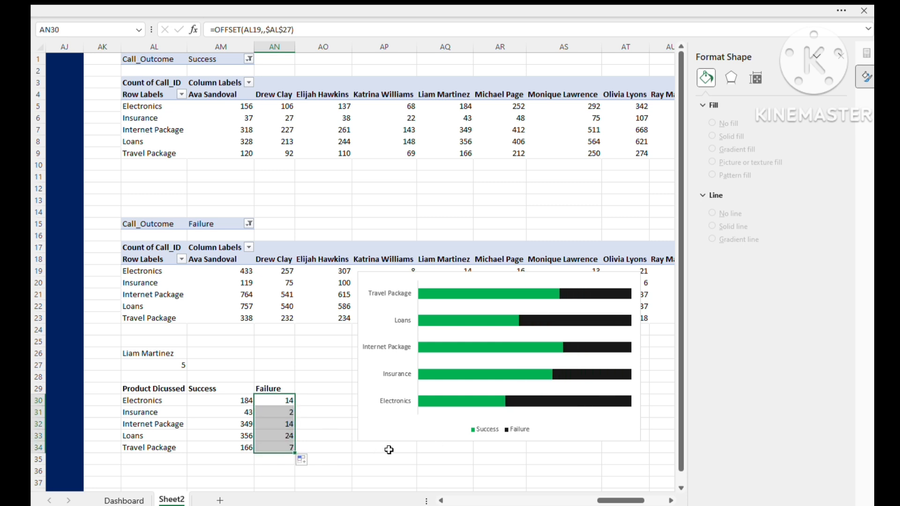
# - Move the stacked bar chart from Sheet2 to the Dashboard sheet, placing it directly below the average rating bar
pyautogui.click(555, 278)
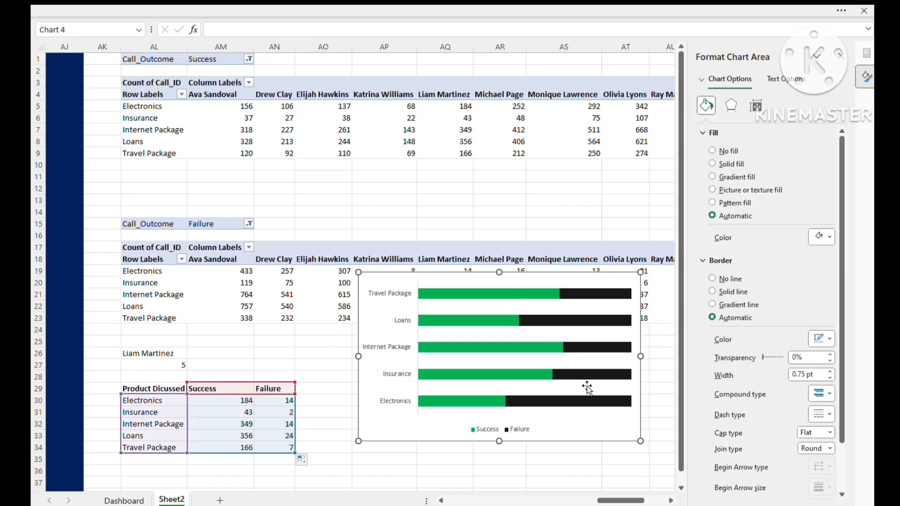
pyautogui.press('Delete')
pyautogui.click(124, 500)
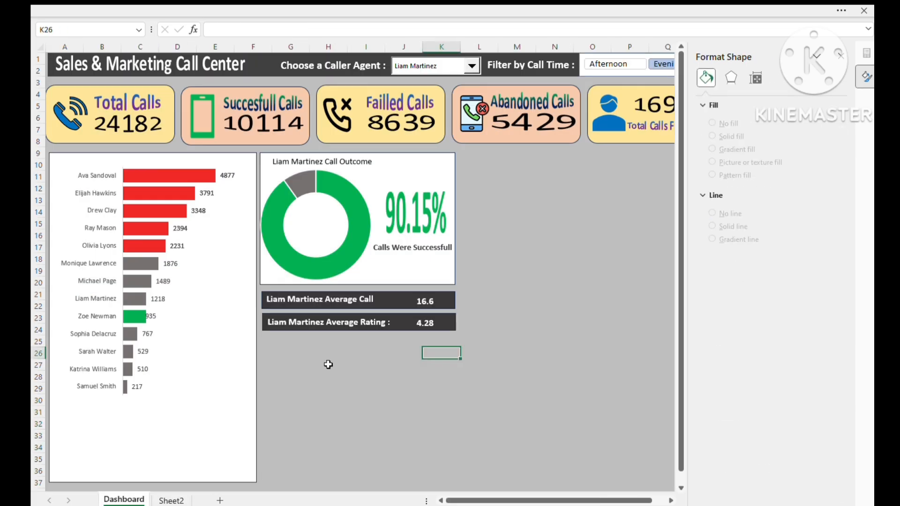
pyautogui.click(328, 364)
pyautogui.hotkey('ctrl', 'v')
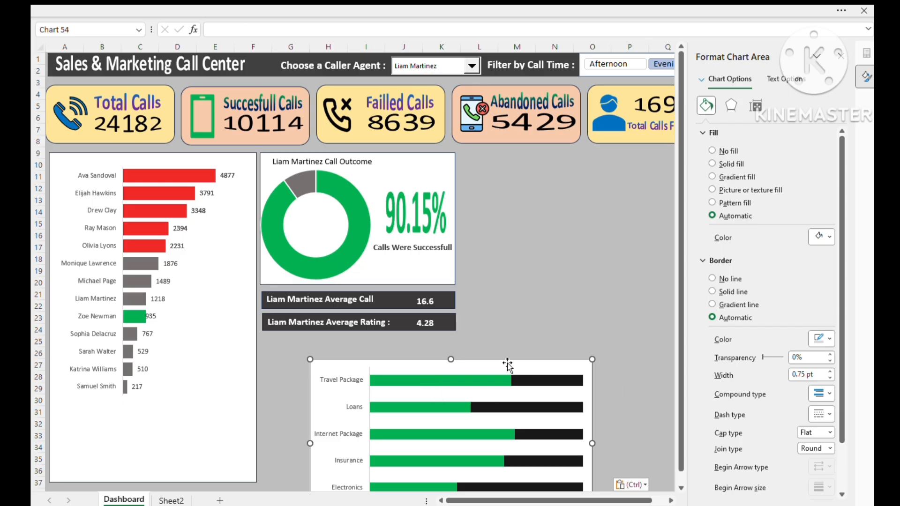
pyautogui.moveTo(508, 364); pyautogui.dragTo(464, 339)
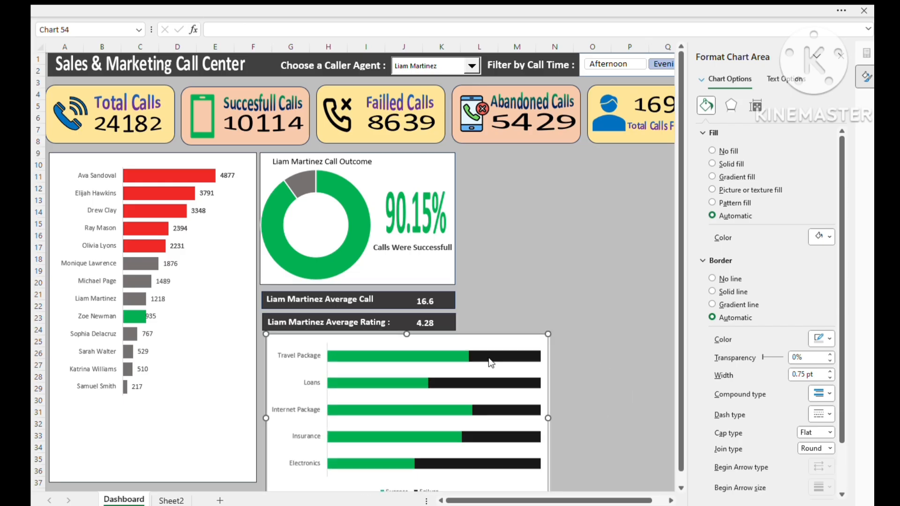
# - Narrow the stacked bar chart to the width of the rating bar and shorten it to end level with the agent chart
pyautogui.moveTo(548, 417); pyautogui.dragTo(459, 416)
pyautogui.scroll(-2, 394, 469)
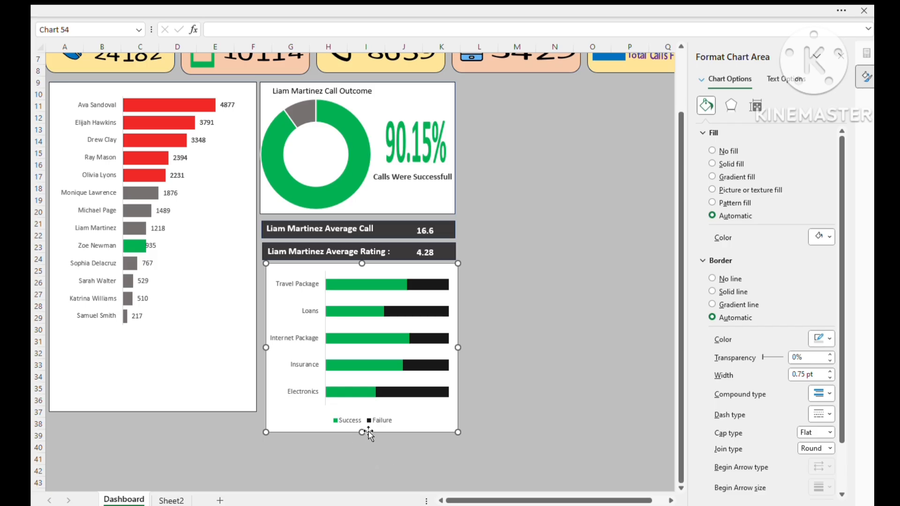
pyautogui.moveTo(368, 433); pyautogui.dragTo(362, 411)
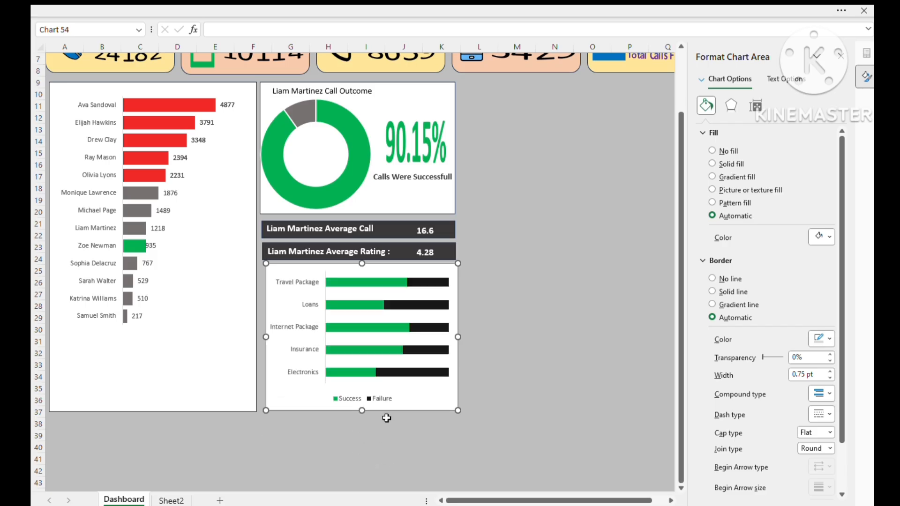
pyautogui.click(539, 396)
pyautogui.scroll(2, 492, 211)
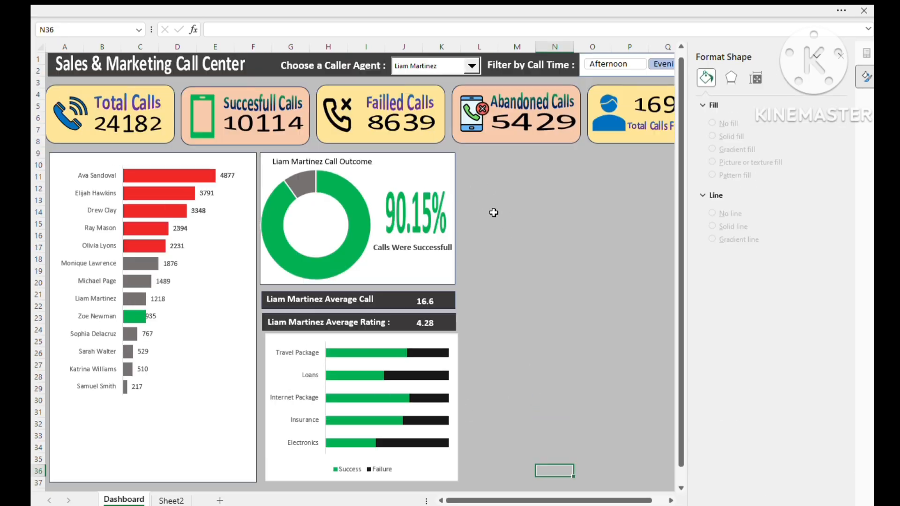
# - Choose different caller agents on the dashboard to check how the product chart responds
pyautogui.click(472, 66)
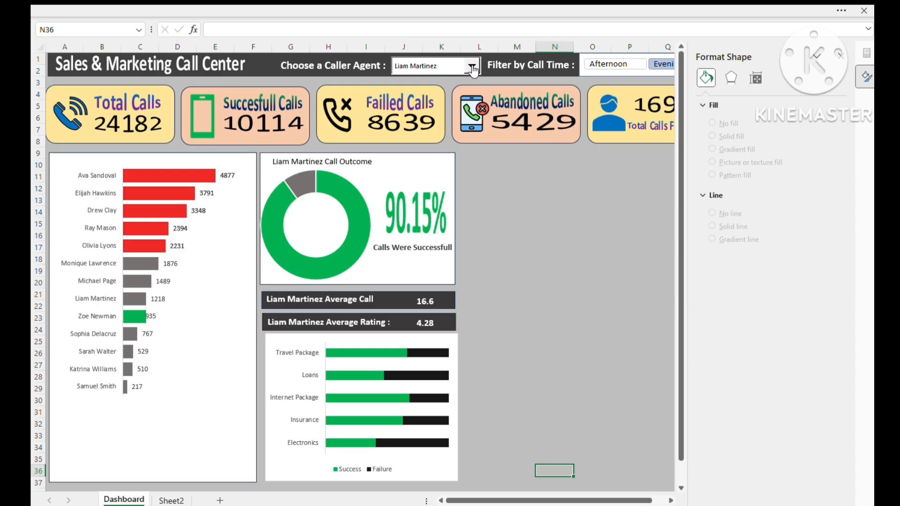
pyautogui.click(426, 94)
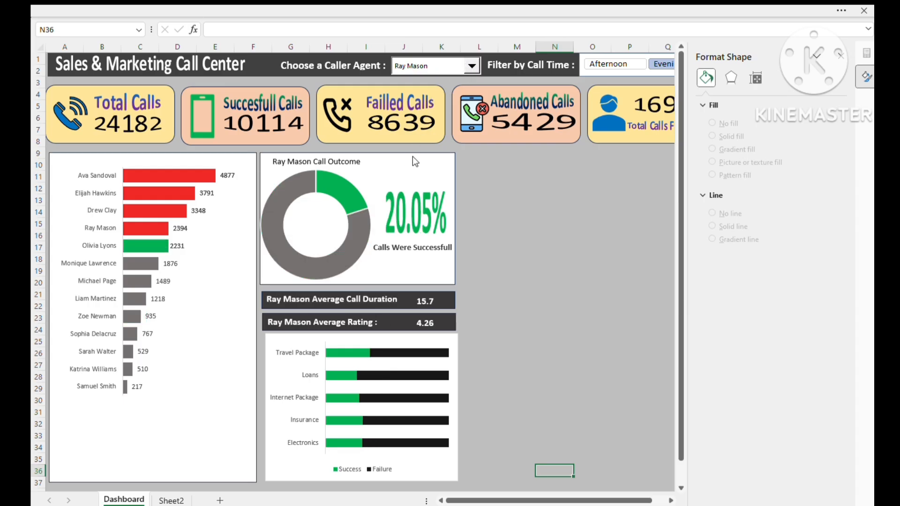
pyautogui.click(537, 321)
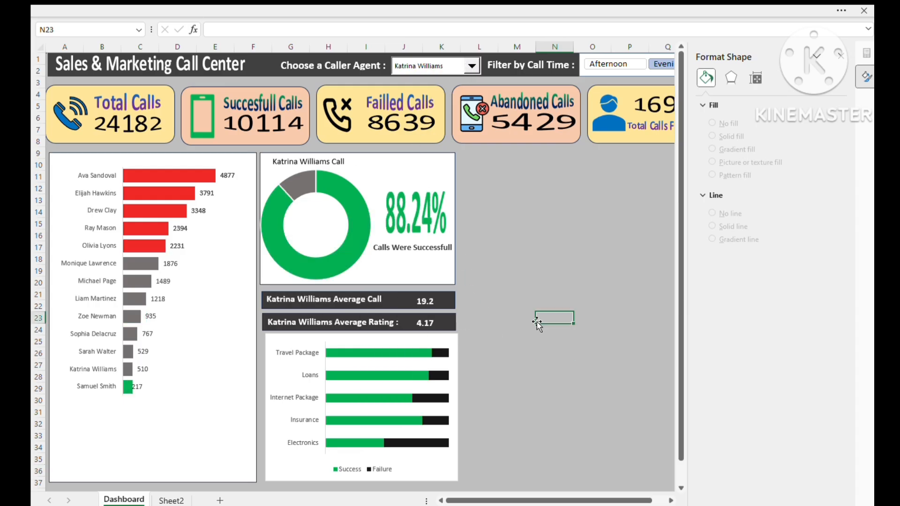
pyautogui.click(503, 248)
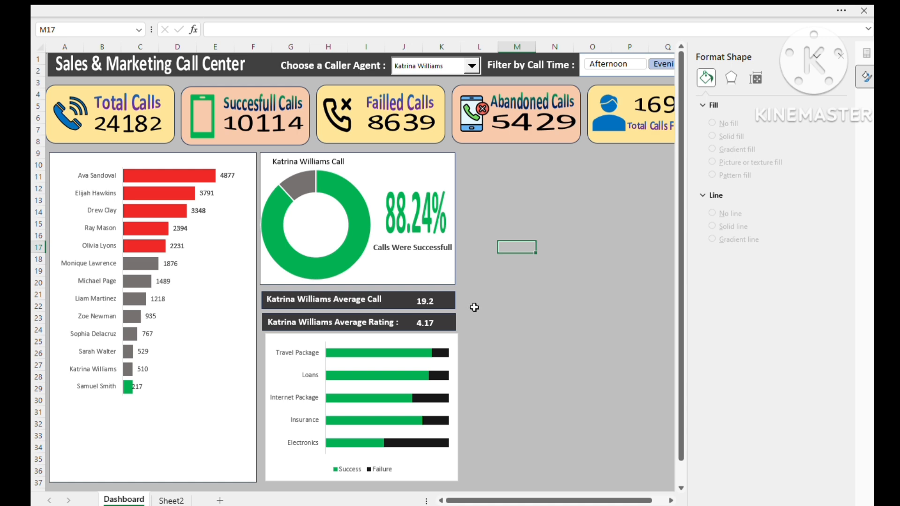
pyautogui.click(455, 315)
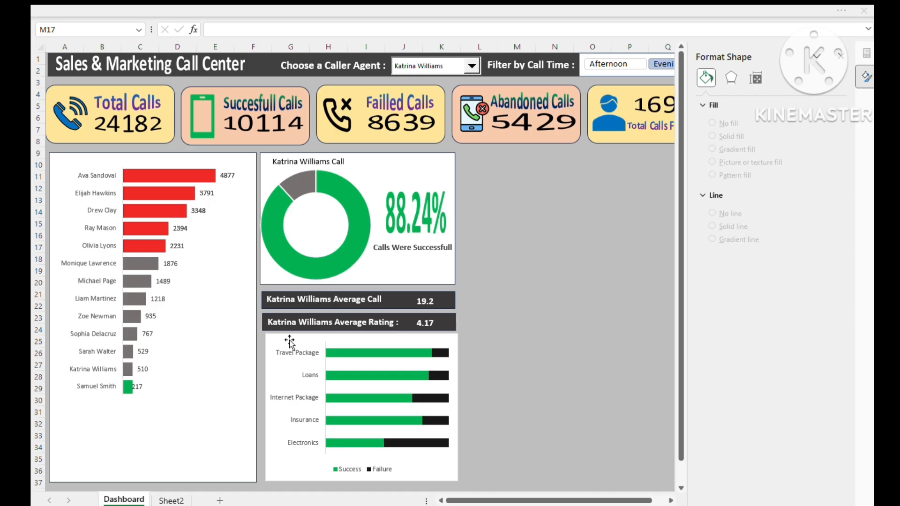
# - Paste the "Product Discussed On Call" text box and place it above the bars in space freed by shrinking the chart's plot area
pyautogui.click(313, 341)
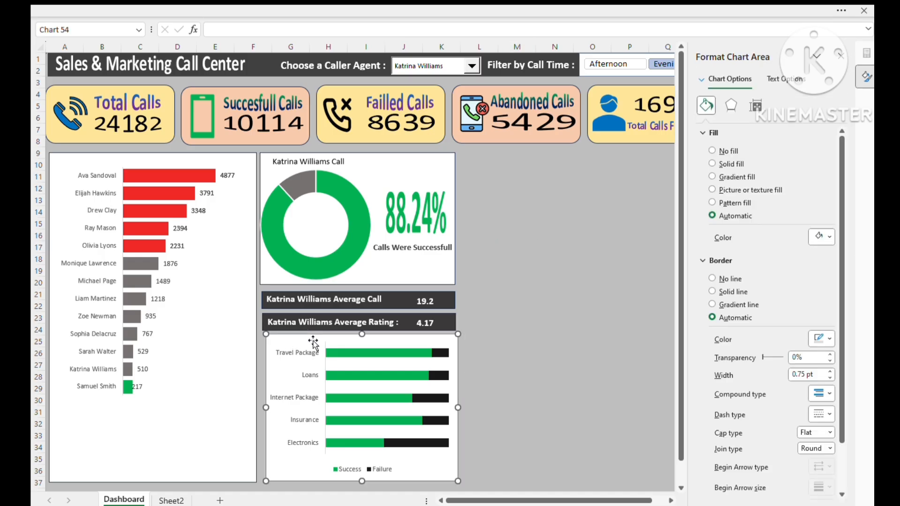
pyautogui.click(516, 342)
pyautogui.hotkey('ctrl', 'v')
pyautogui.click(354, 353)
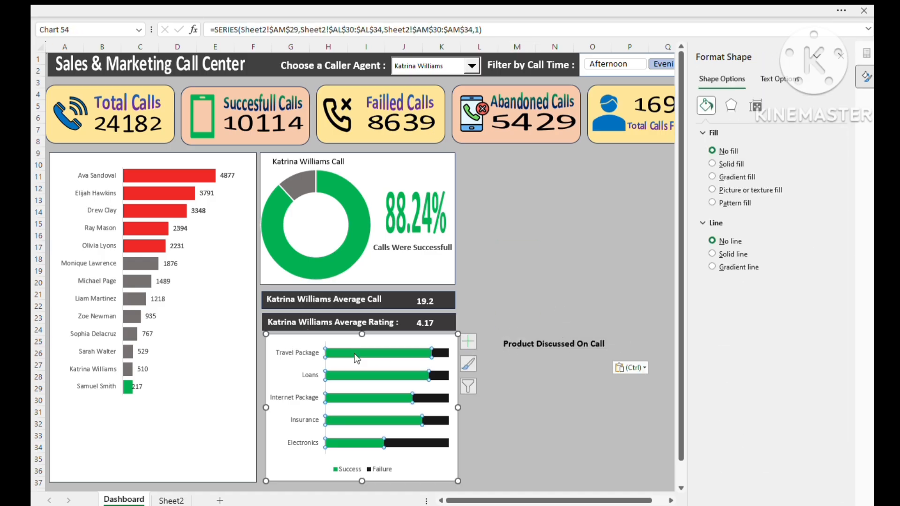
pyautogui.click(359, 346)
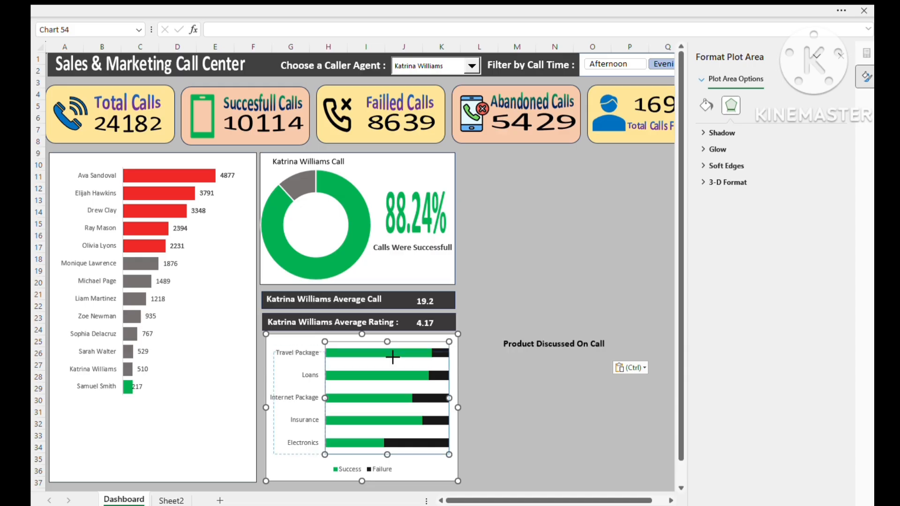
pyautogui.click(547, 344)
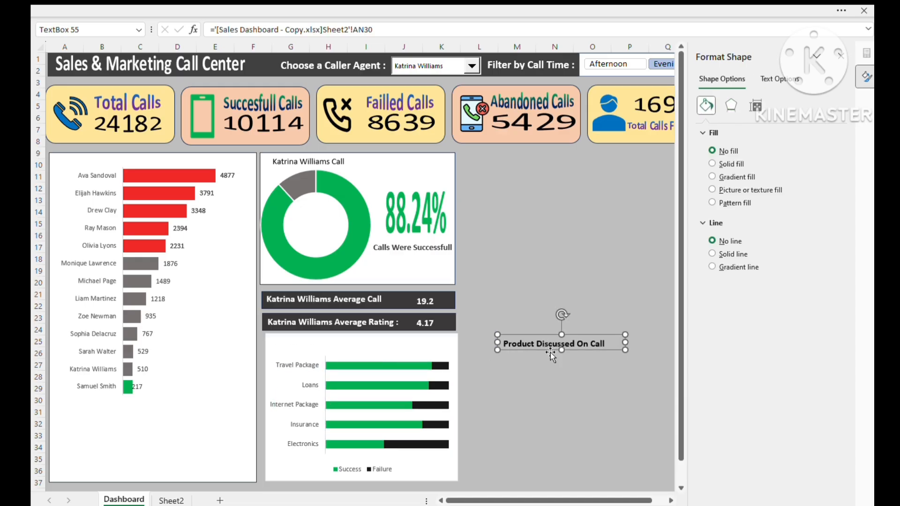
pyautogui.moveTo(550, 352); pyautogui.dragTo(382, 348)
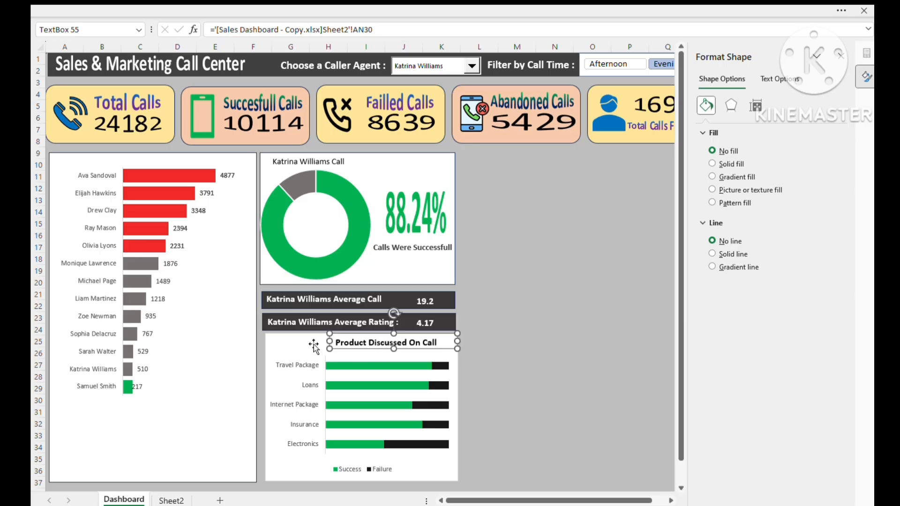
# - Duplicate the "Product Discussed On Call" text box and fit the narrower copy in front of it, at the chart's upper-left corner
pyautogui.click(367, 352)
pyautogui.click(366, 349)
pyautogui.hotkey('ctrl', 'd')
pyautogui.moveTo(371, 361); pyautogui.dragTo(332, 342)
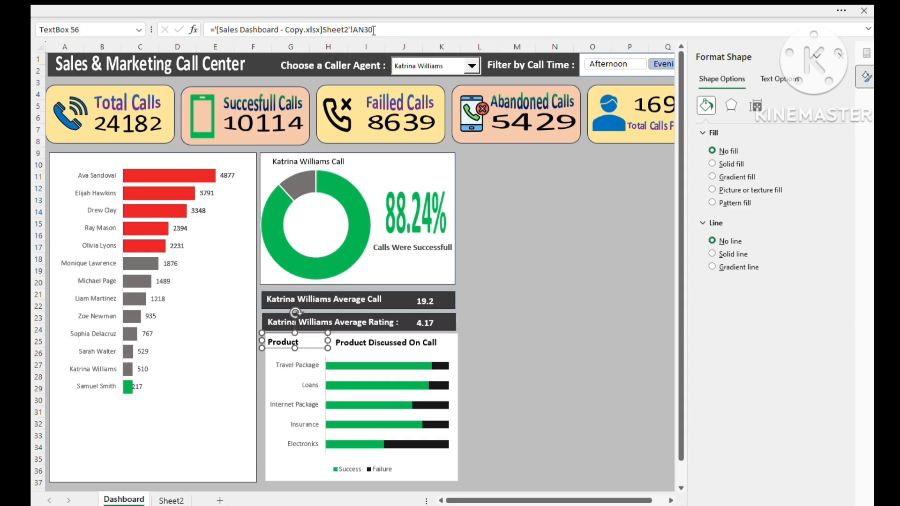
# - Link the duplicated text box to the selected agent's name with the reference =Sheet2!AL26
pyautogui.moveTo(373, 29); pyautogui.dragTo(133, 29)
pyautogui.press('BackSpace')
pyautogui.write('=')
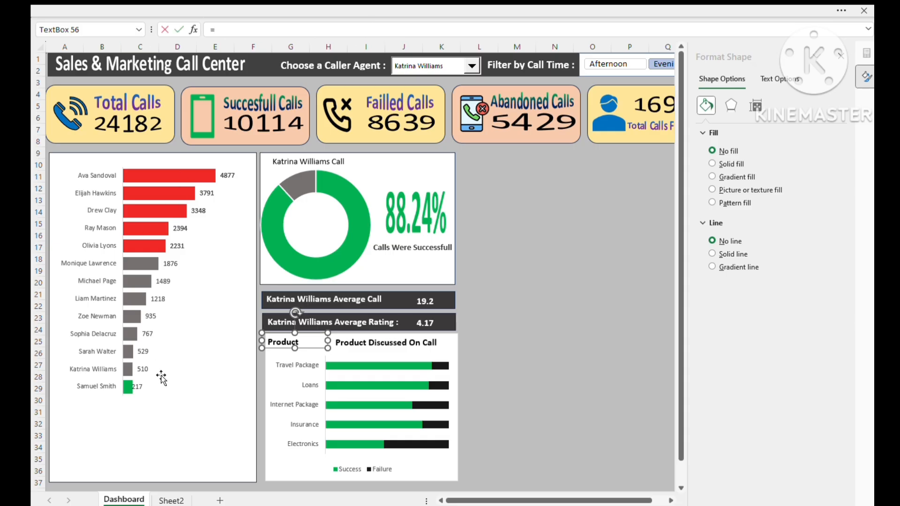
pyautogui.click(172, 501)
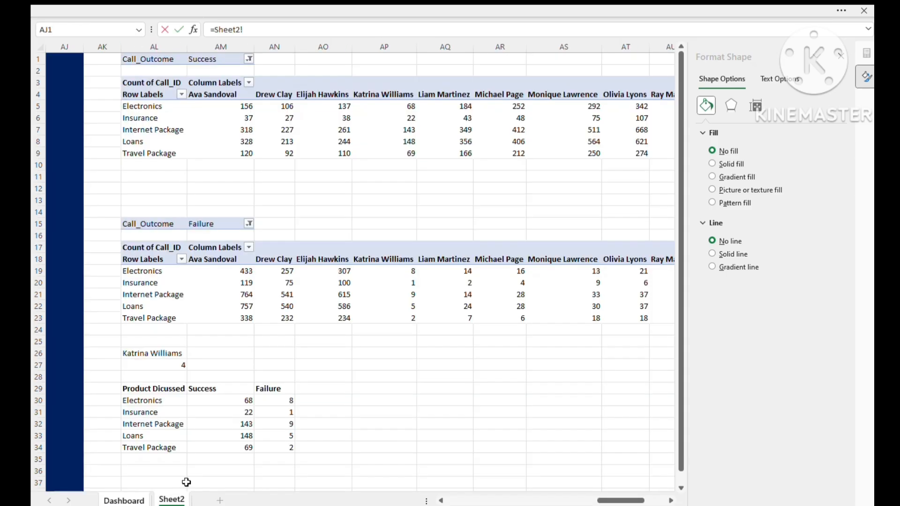
pyautogui.click(155, 354)
pyautogui.press('Return')
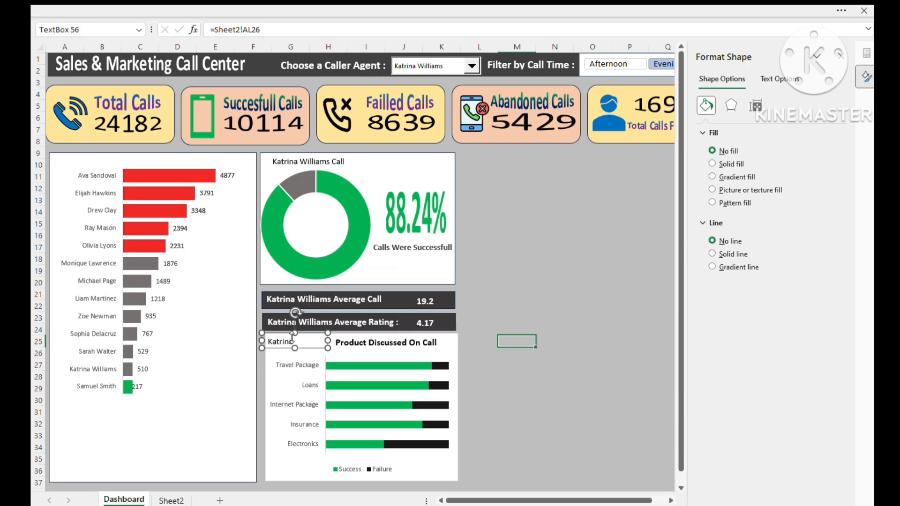
# - Widen the agent name text box to fit the full name and align both title text boxes side by side above the bars
pyautogui.moveTo(328, 341)
pyautogui.mouseDown()
pyautogui.moveTo(338, 340)
pyautogui.moveTo(311, 351)
pyautogui.moveTo(316, 346)
pyautogui.mouseUp()
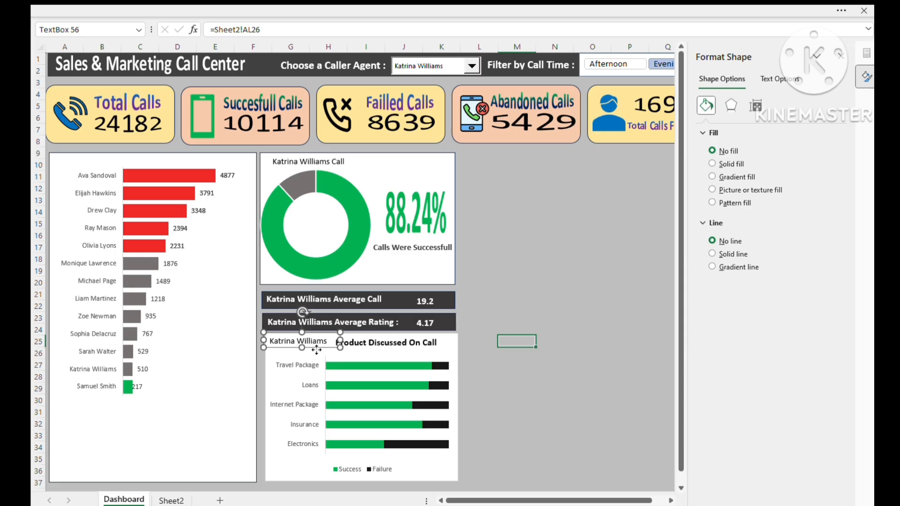
pyautogui.click(367, 345)
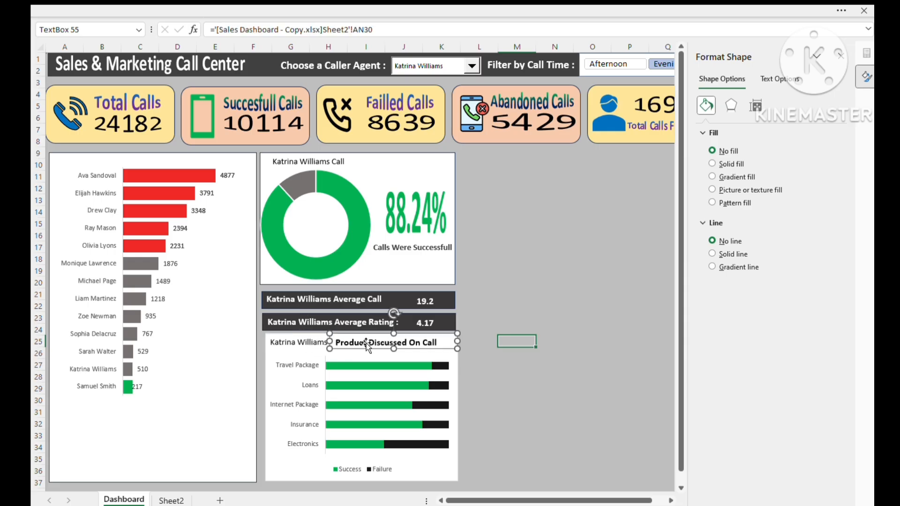
pyautogui.moveTo(366, 343); pyautogui.dragTo(378, 344)
pyautogui.click(320, 349)
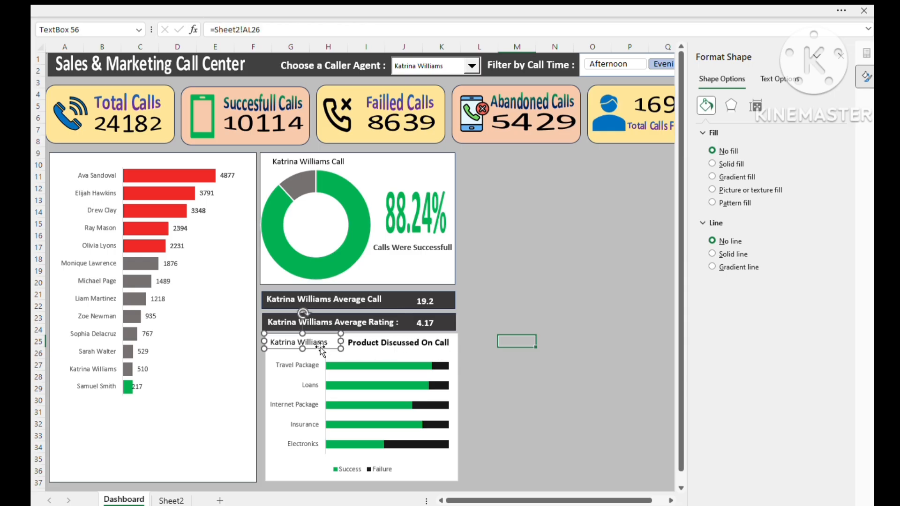
pyautogui.moveTo(318, 351); pyautogui.dragTo(321, 347)
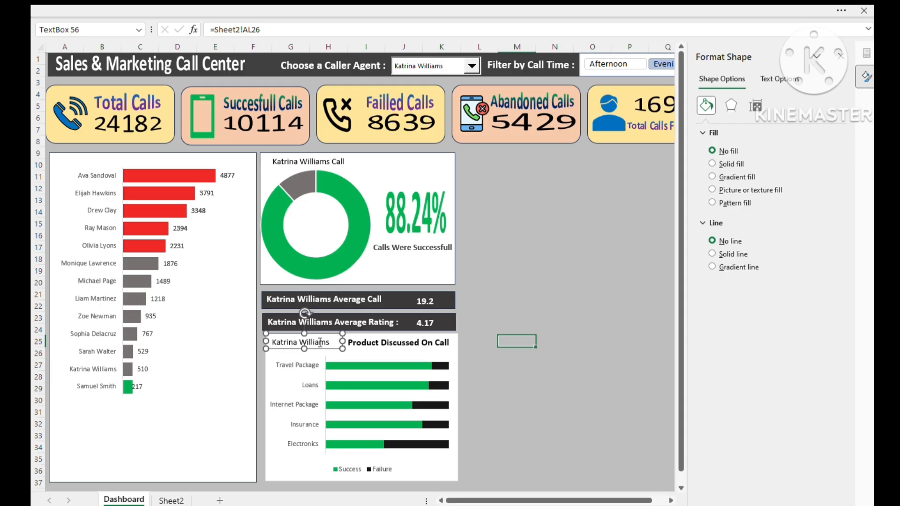
# - Make the agent name in the chart title bold and slightly larger, keeping it on one line
pyautogui.doubleClick(321, 343)
pyautogui.hotkey('ctrl', 'b')
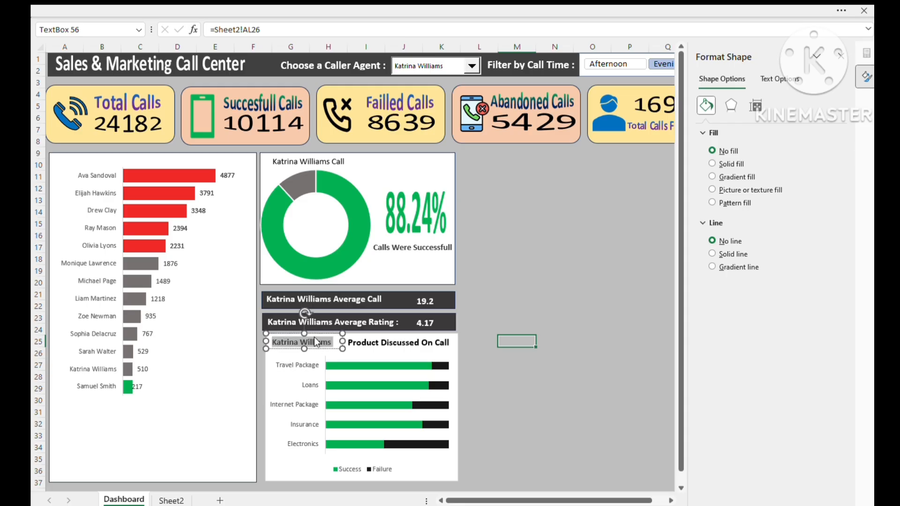
pyautogui.hotkey('ctrl', 'shift', '.')
pyautogui.hotkey('ctrl', 'shift', '.')
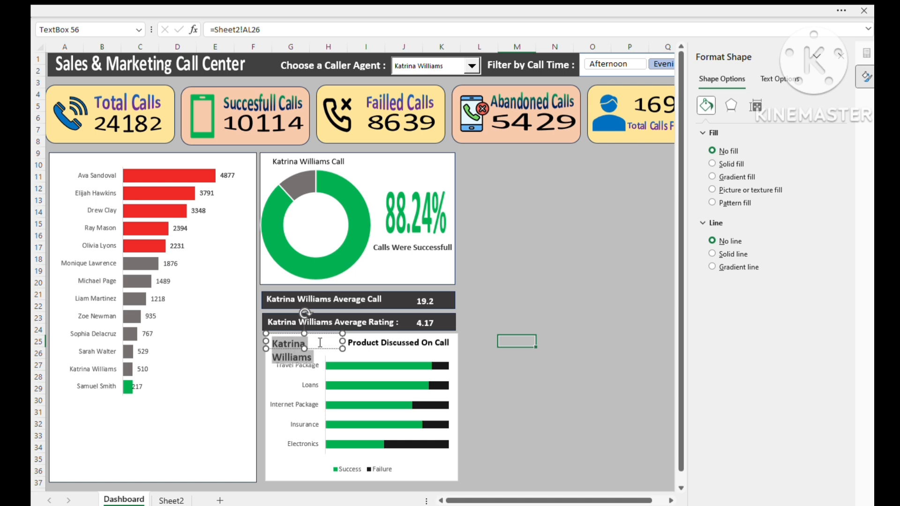
pyautogui.hotkey('ctrl', 'shift', ',')
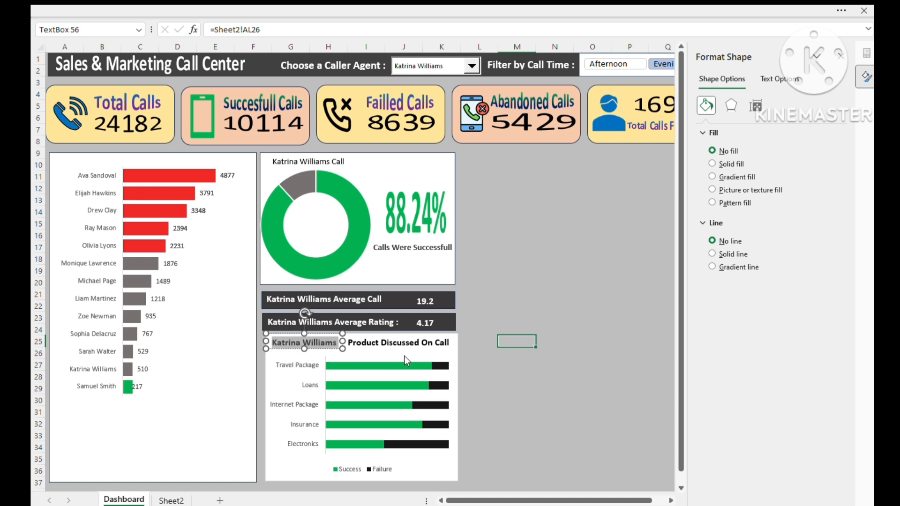
pyautogui.click(510, 403)
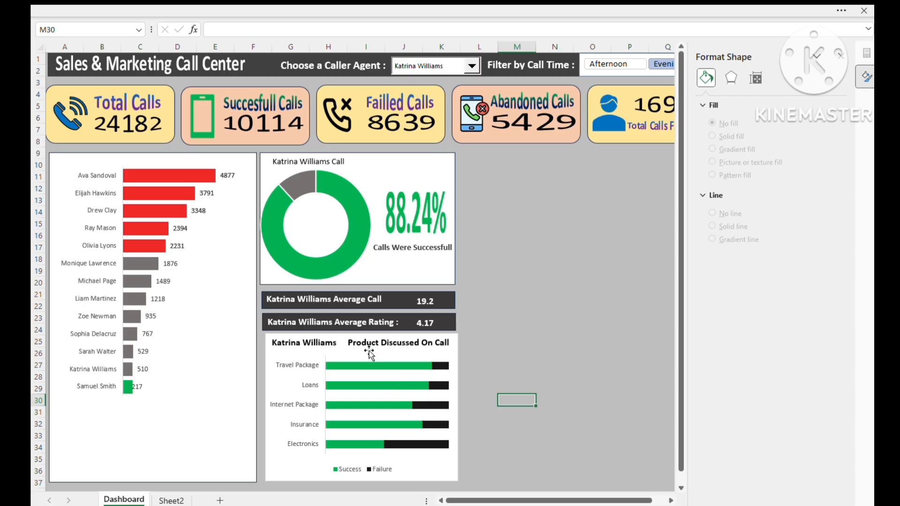
pyautogui.click(591, 365)
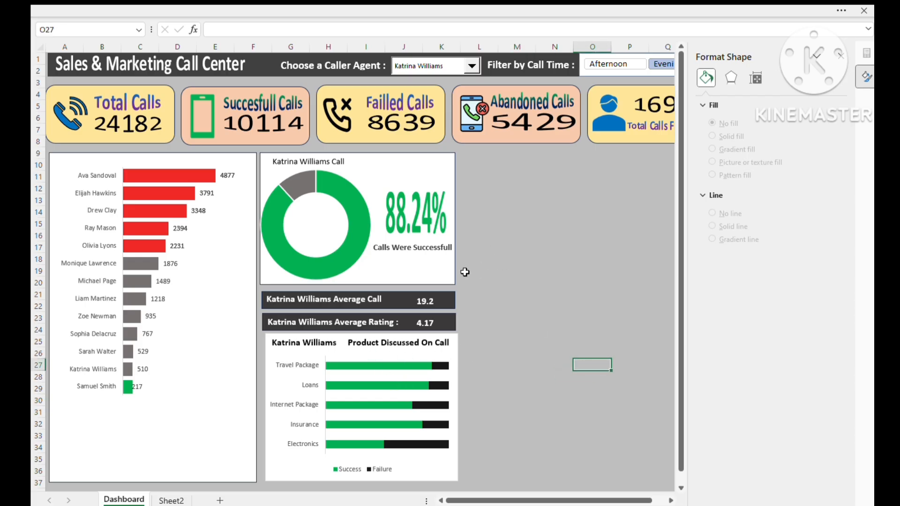
pyautogui.hotkey('alt', 'Tab')
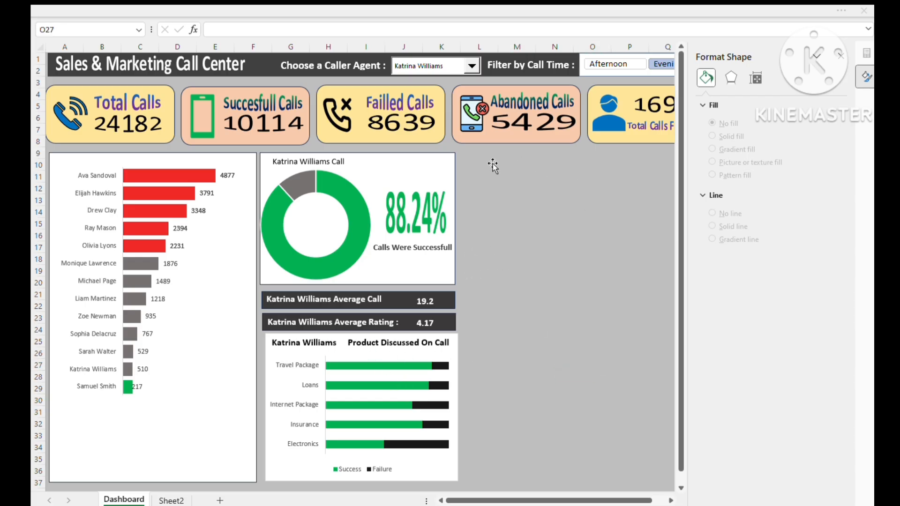